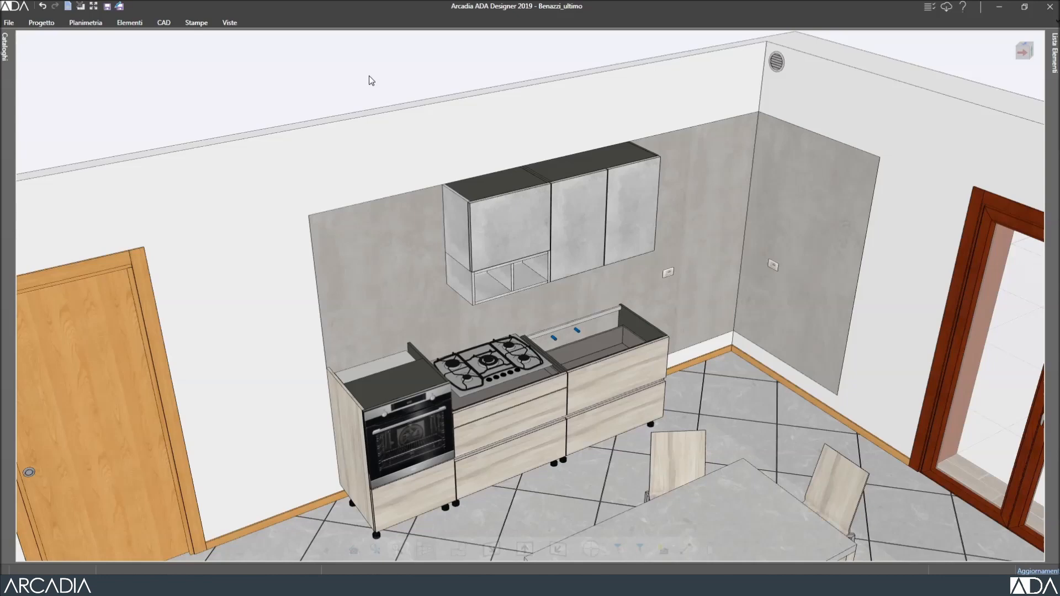
Show the Elementi commands and pin that ribbon open above the 3D kitchen view.
left_click(133, 23)
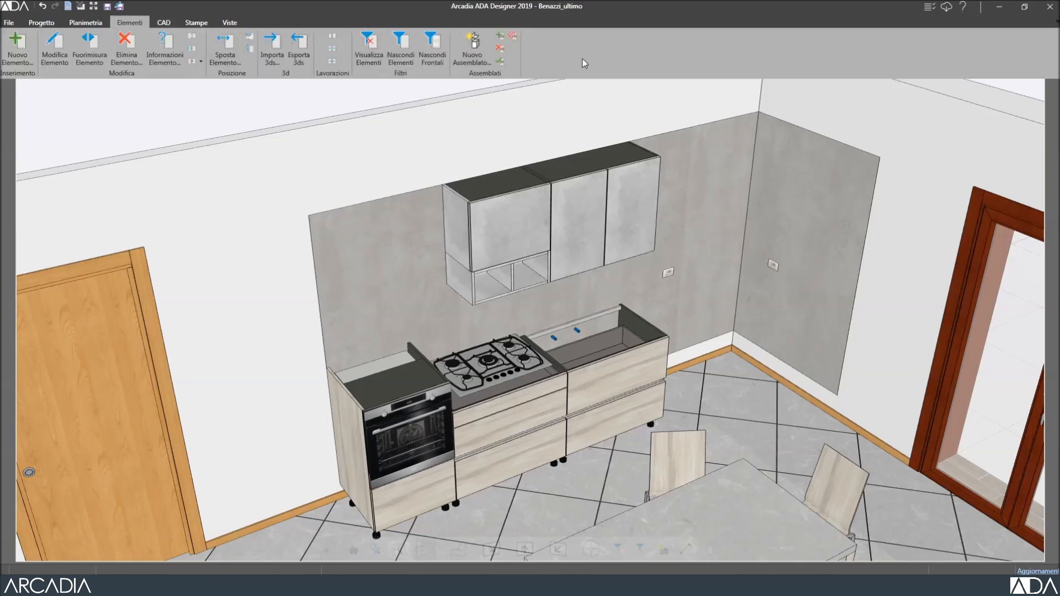
left_click(1057, 23)
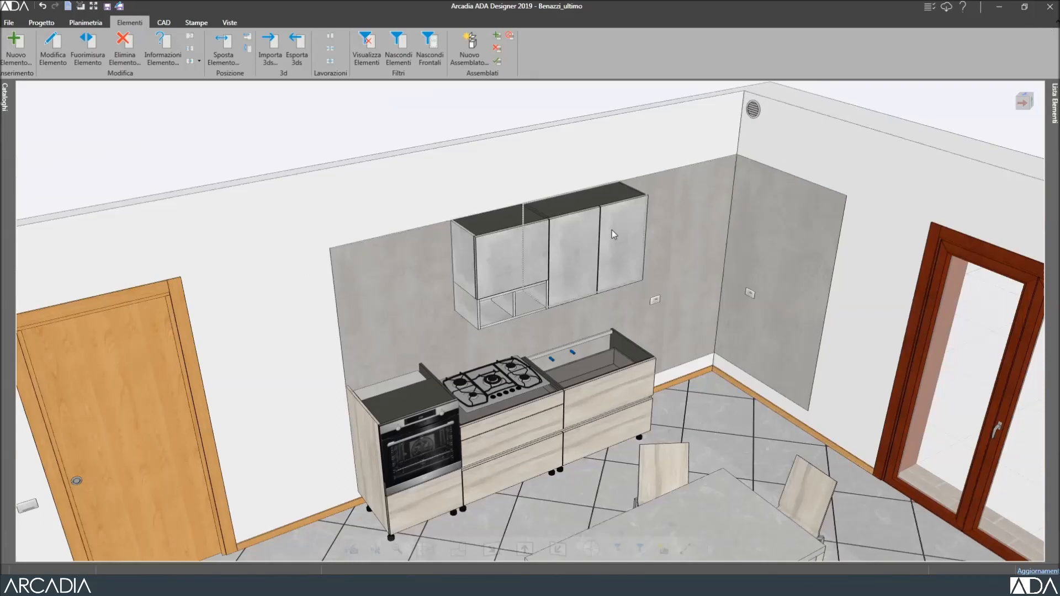
left_click(481, 262)
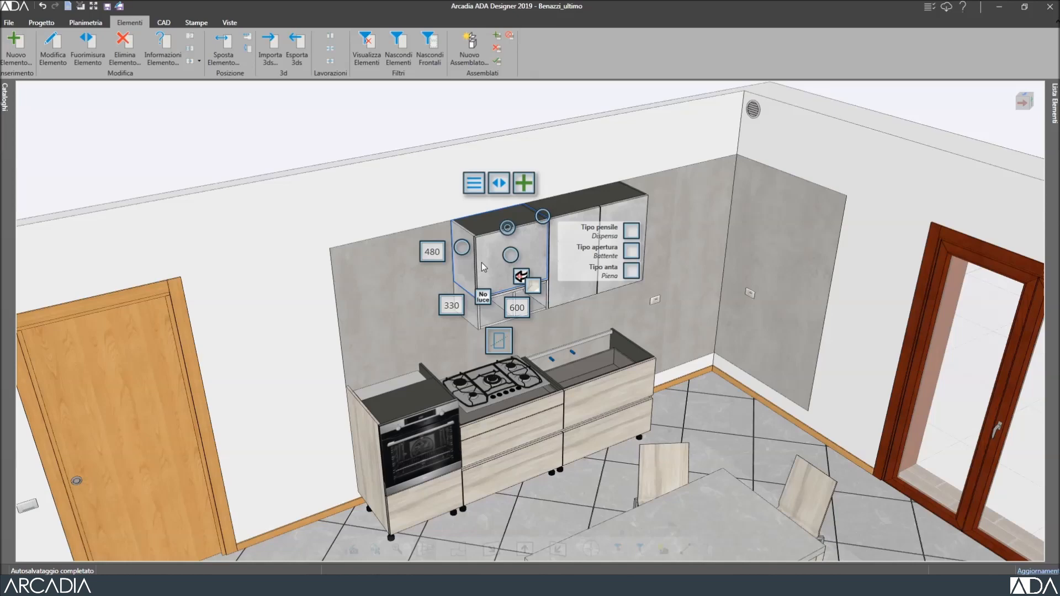
left_click(467, 184)
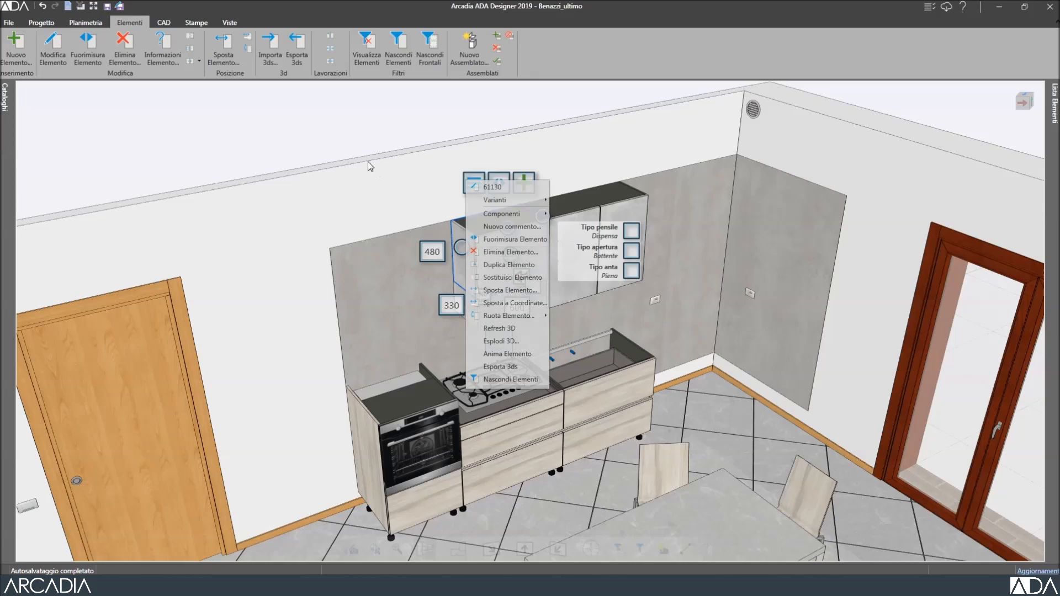
left_click(320, 133)
left_click(321, 133)
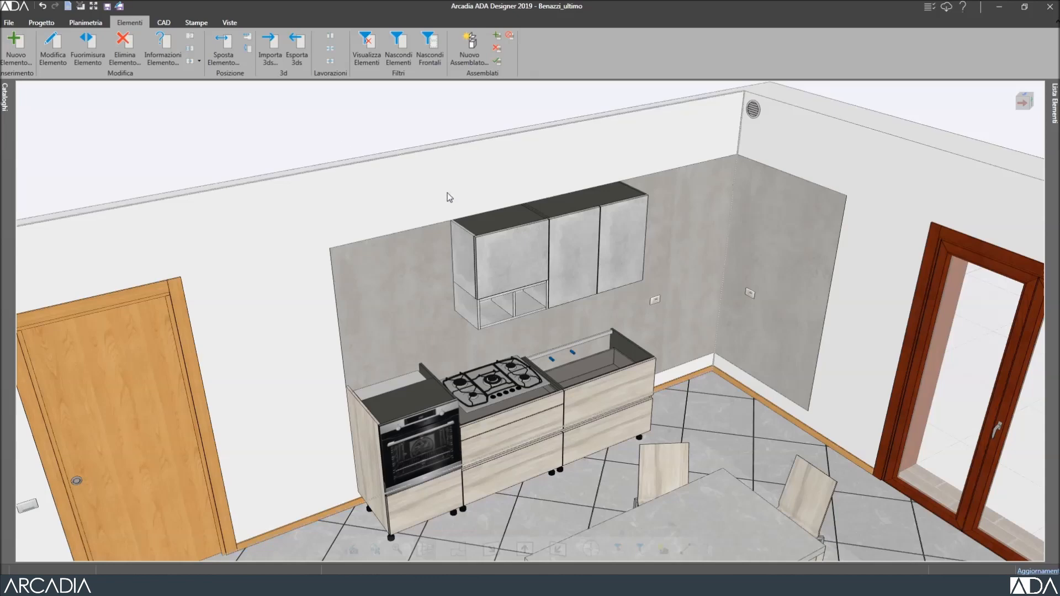
right_click(580, 256)
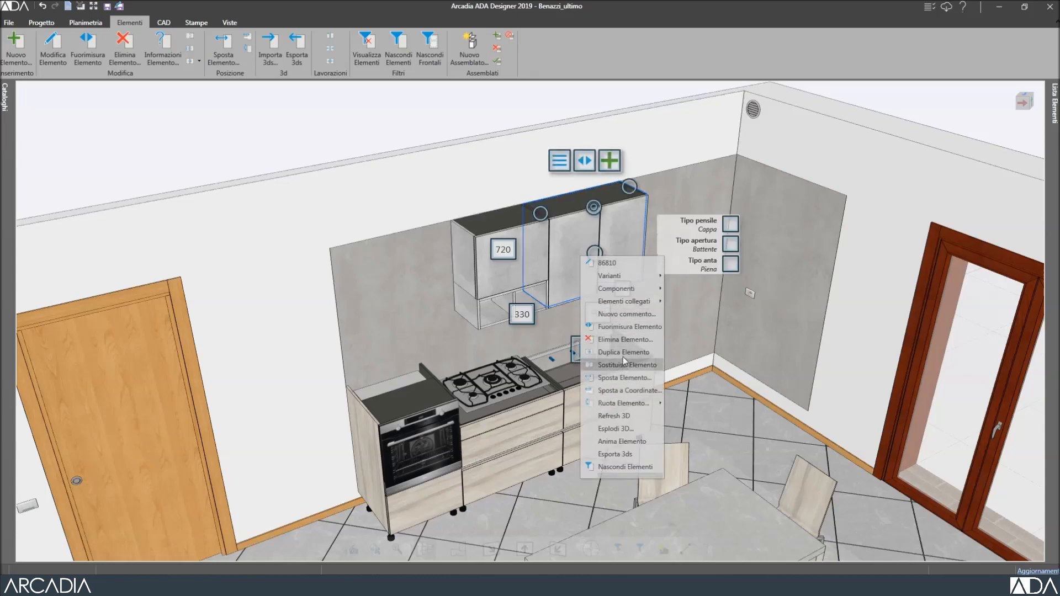
left_click(339, 129)
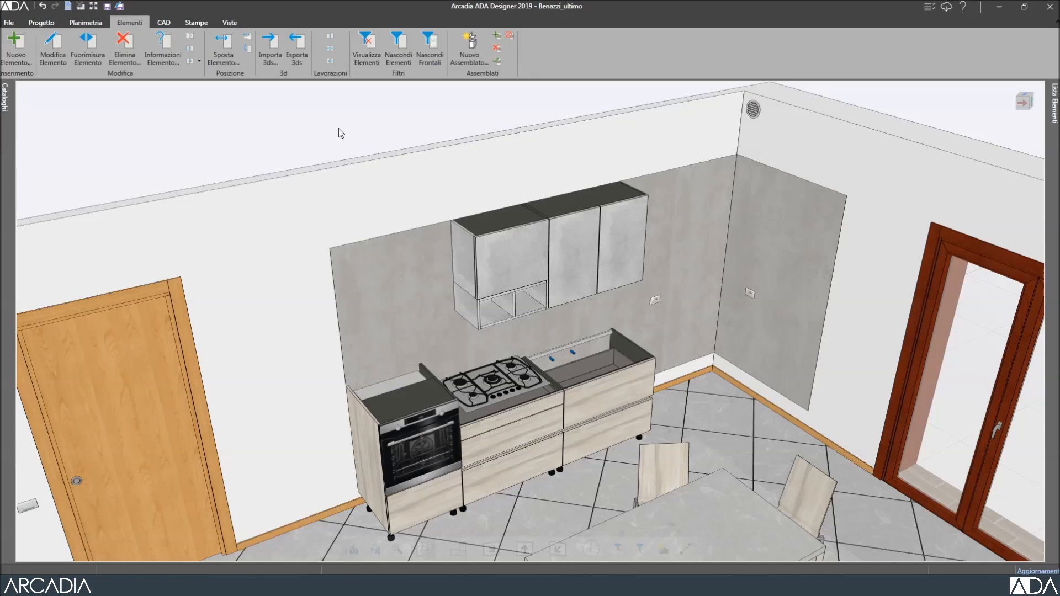
left_click(127, 48)
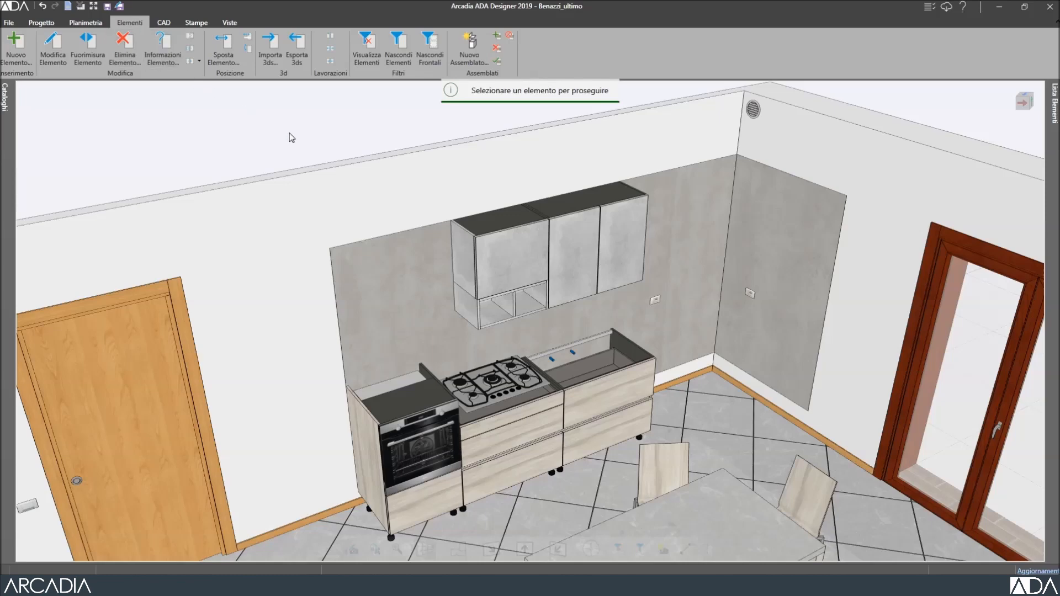
left_click(488, 253)
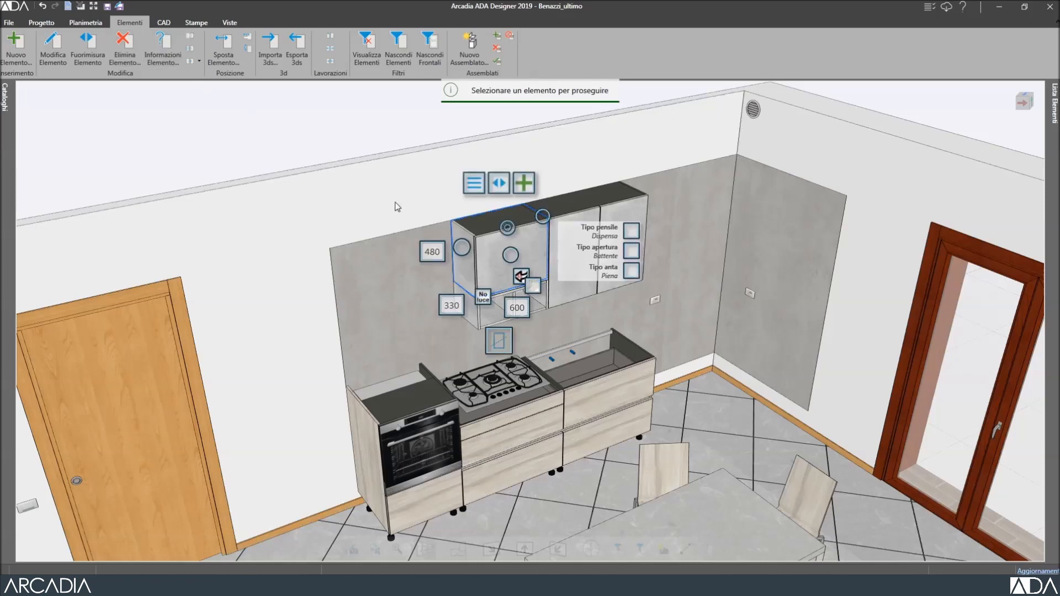
left_click(127, 45)
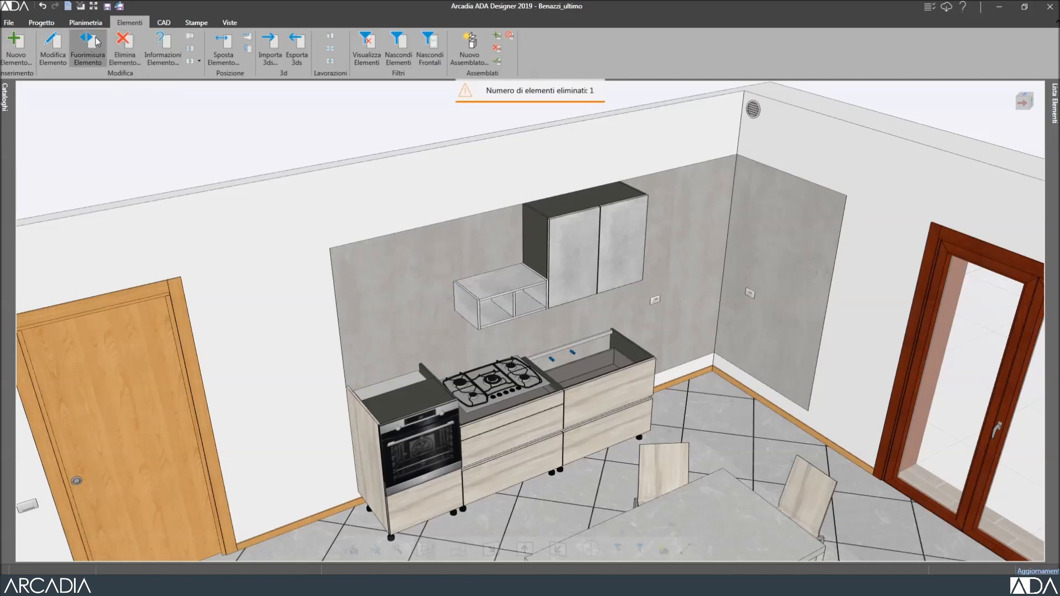
left_click(44, 6)
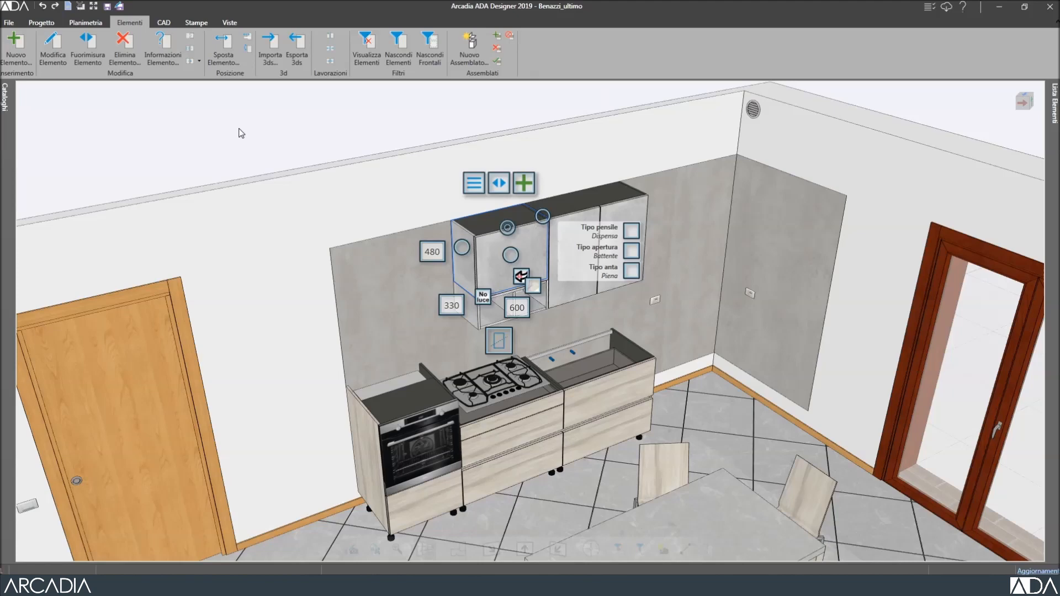
left_click(241, 133)
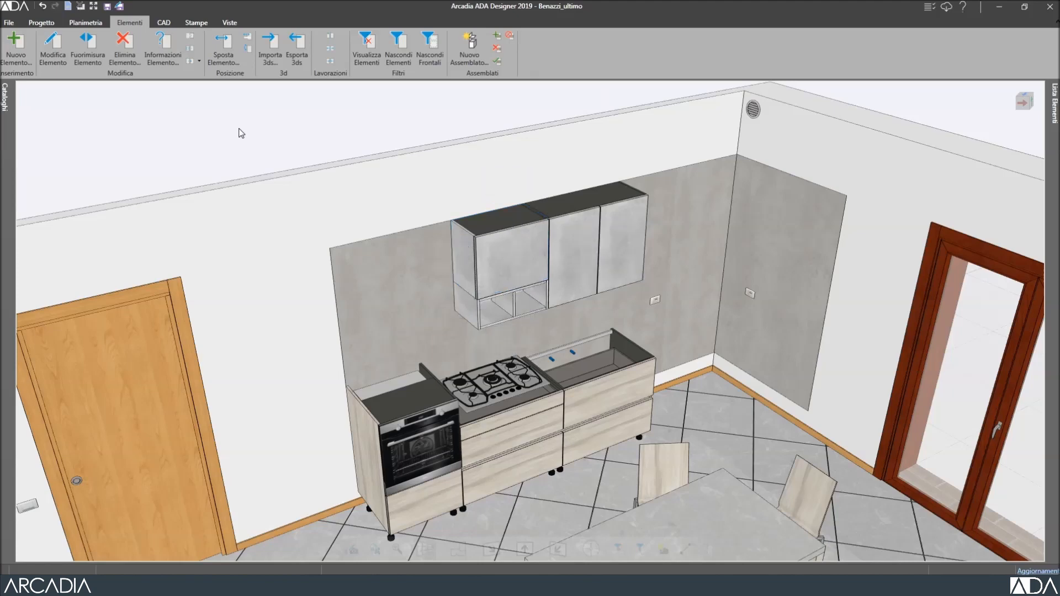
left_click(487, 259)
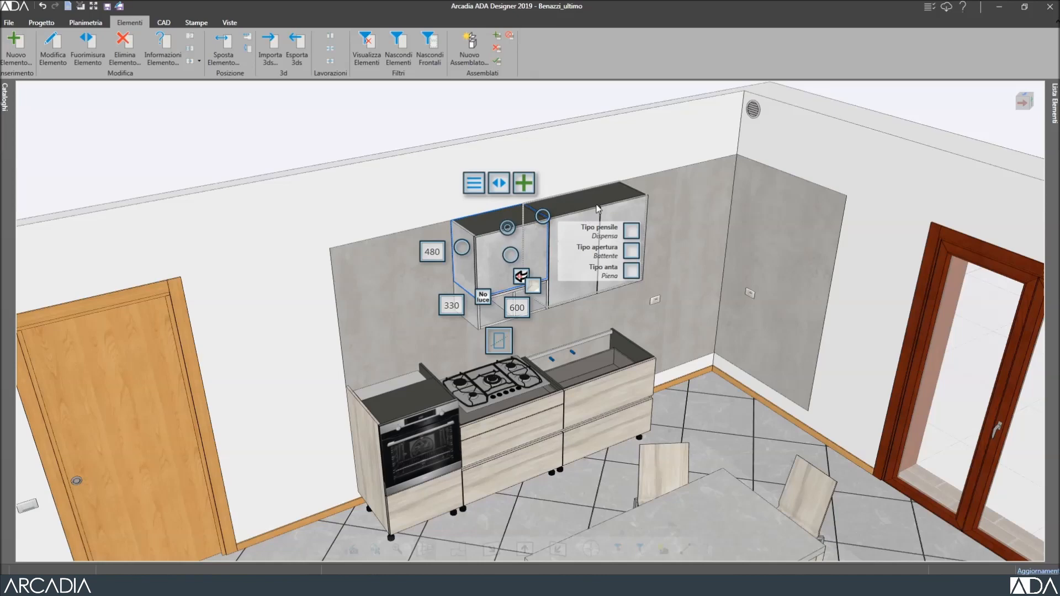
left_click(272, 131)
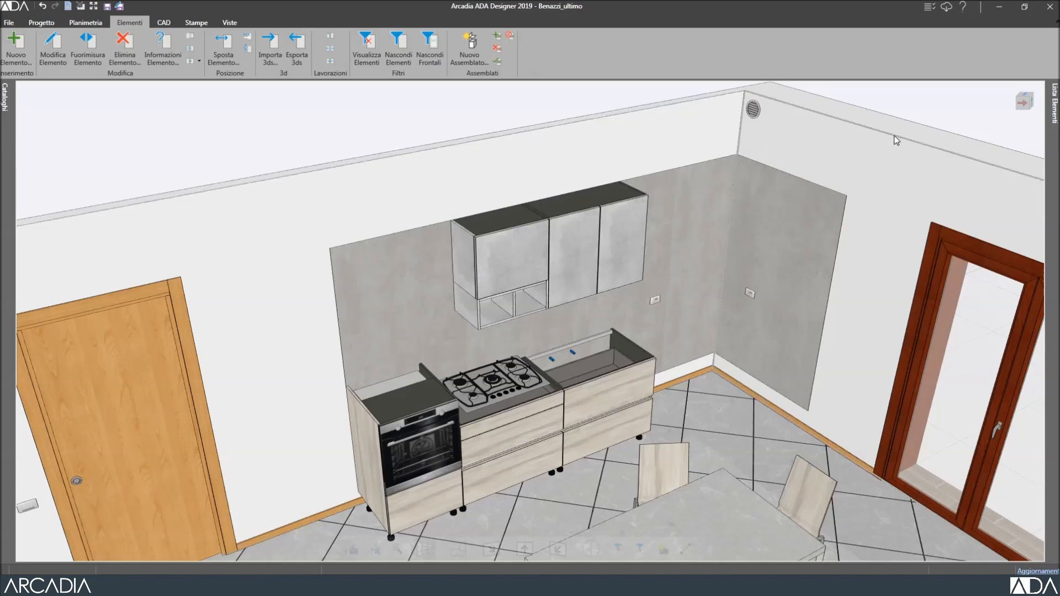
left_click(1054, 110)
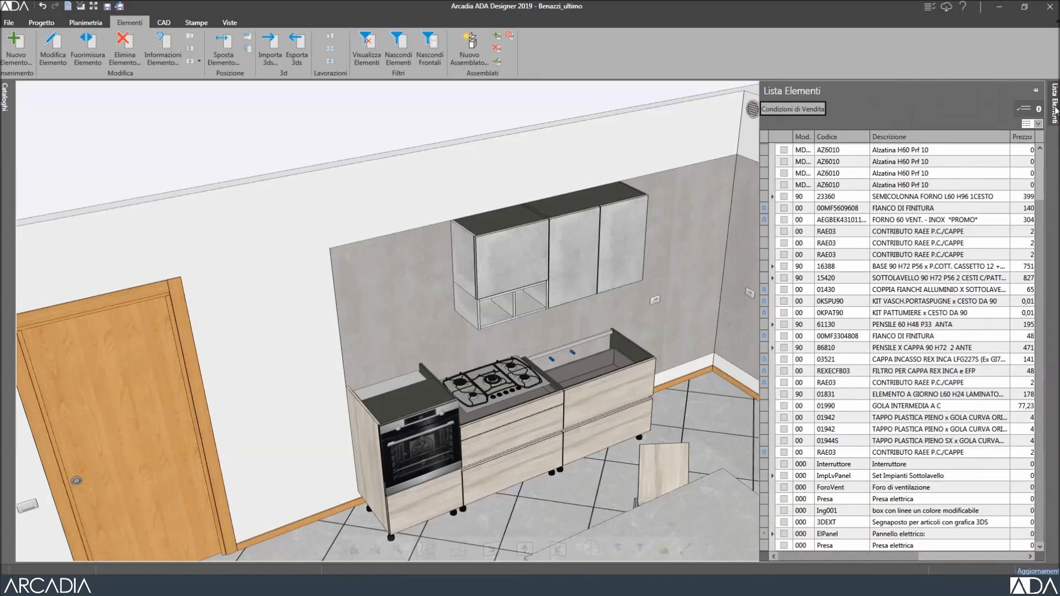
left_click(784, 325)
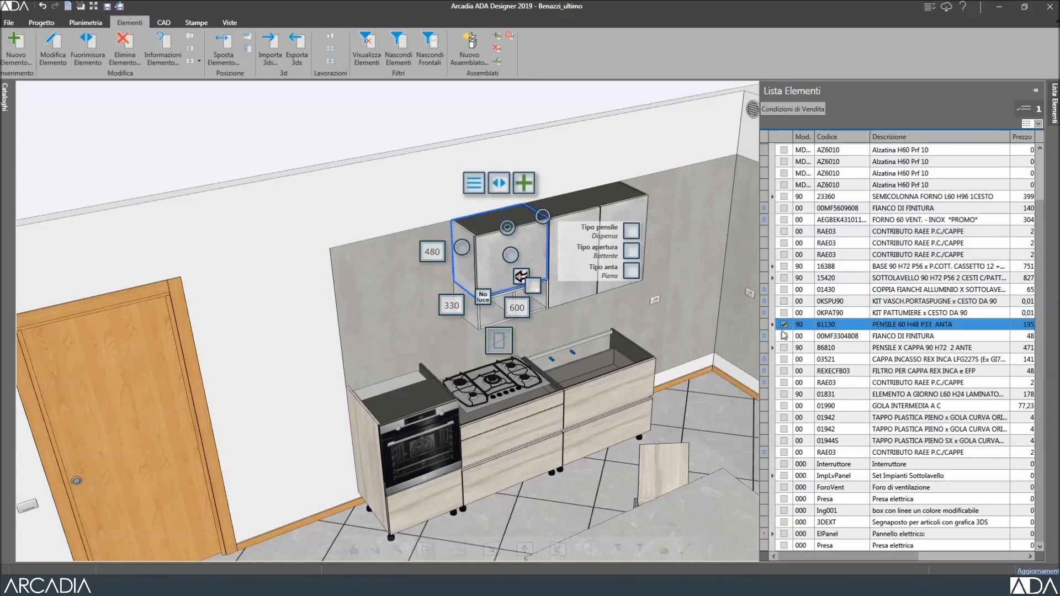
left_click(784, 348)
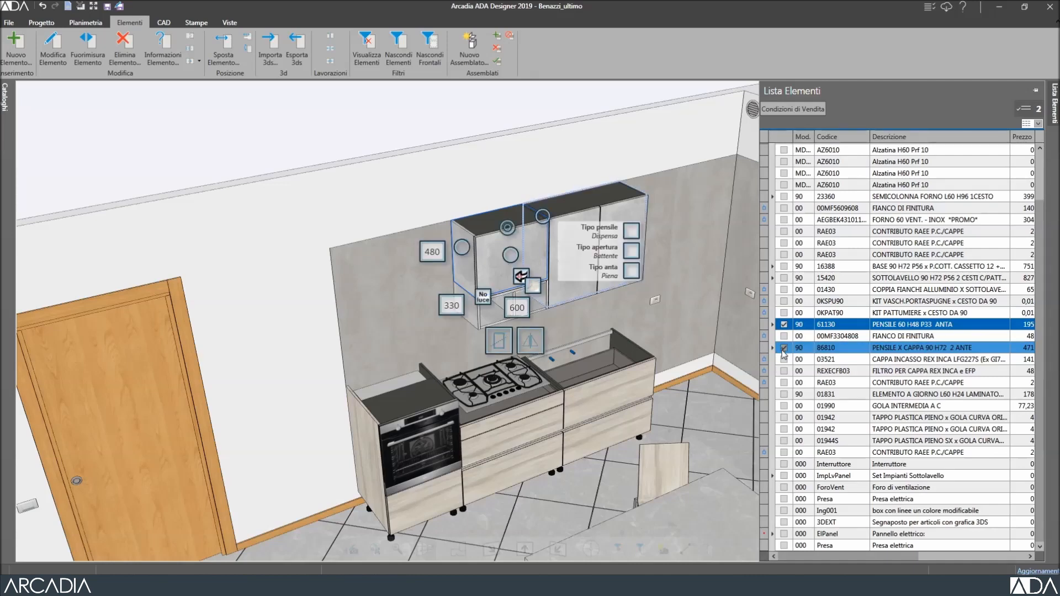
left_click(784, 394)
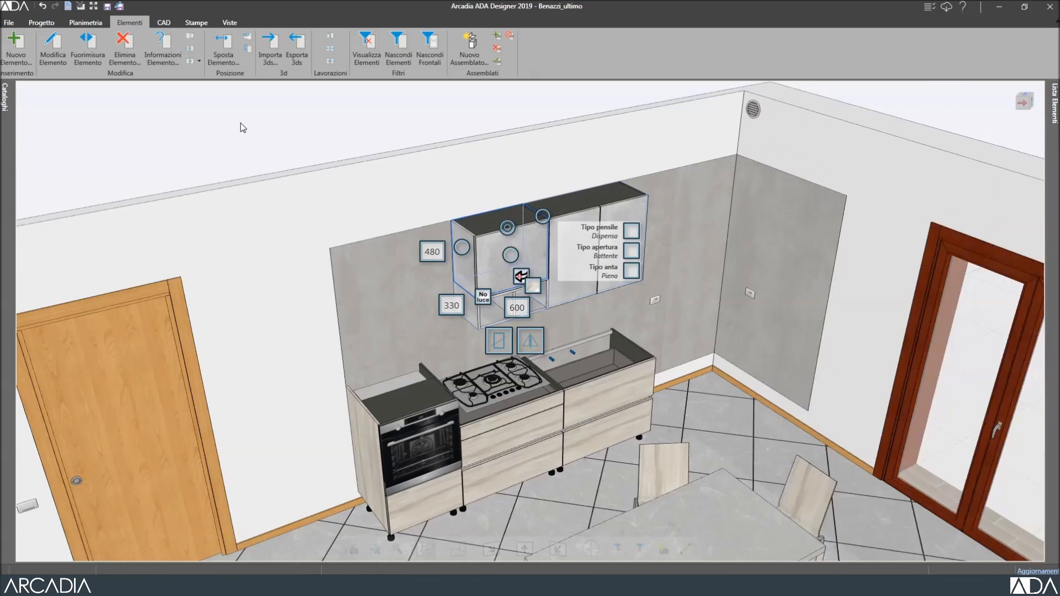
left_click(243, 128)
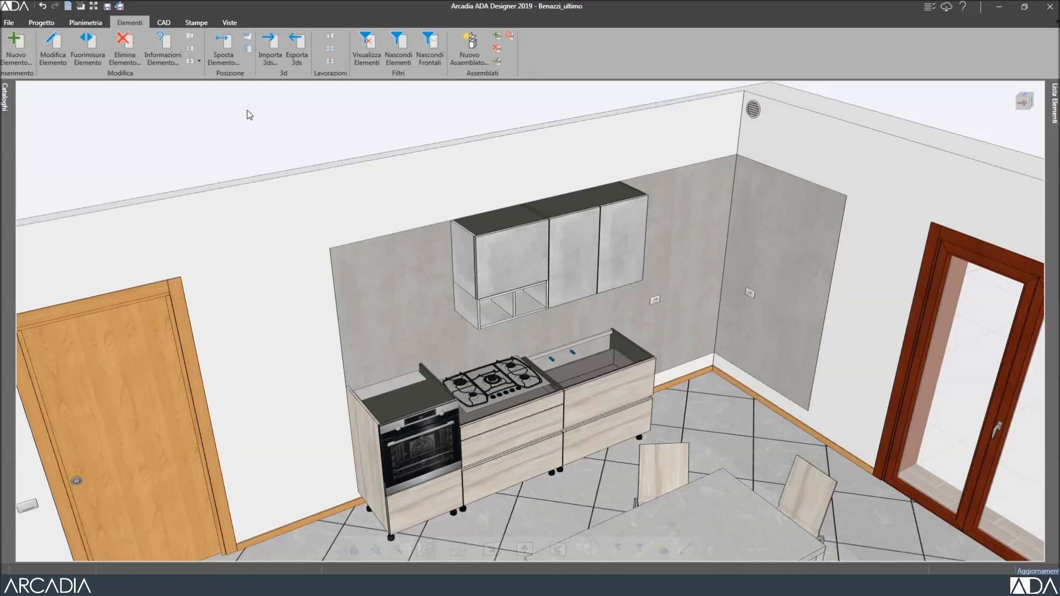
left_click(313, 118)
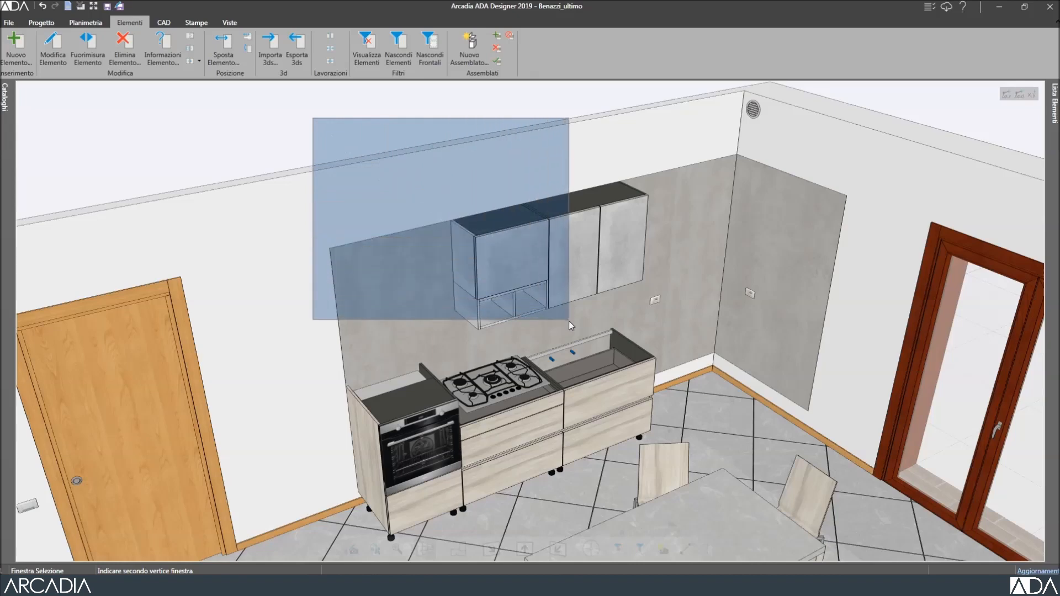
left_click(358, 145)
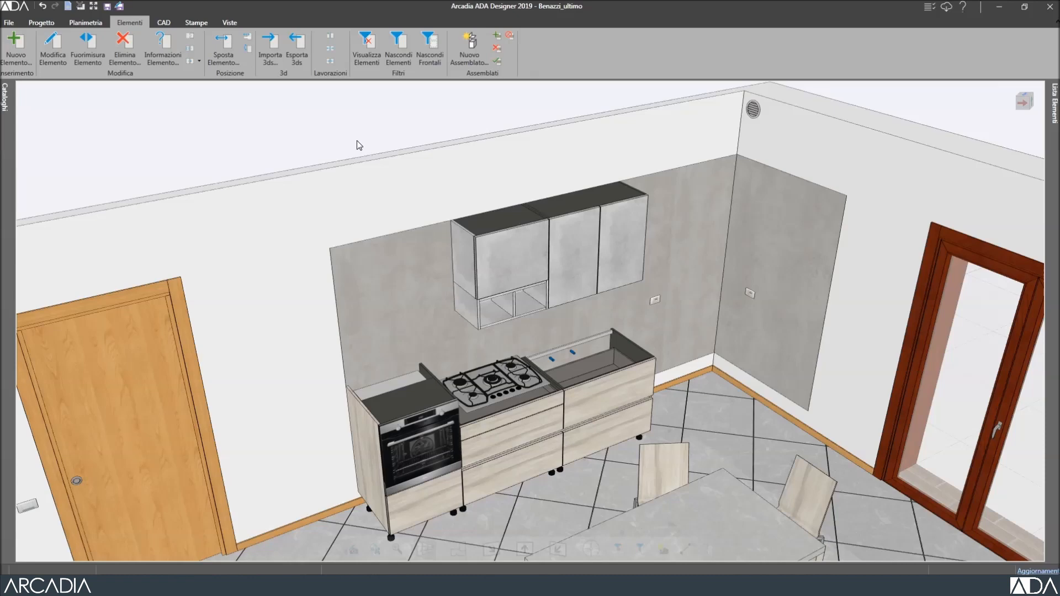
left_click(351, 129)
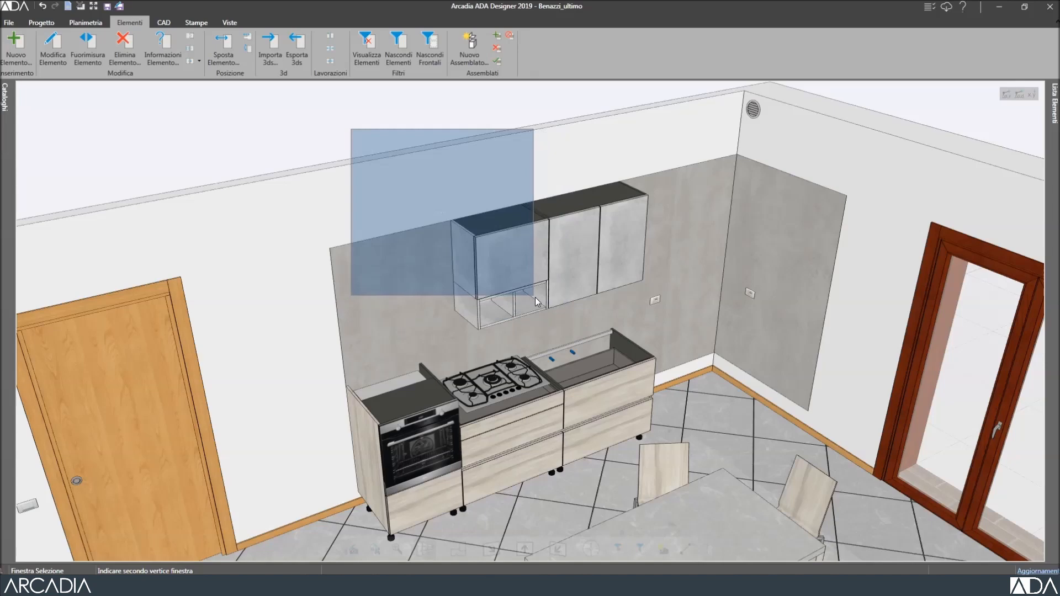
left_click(565, 336)
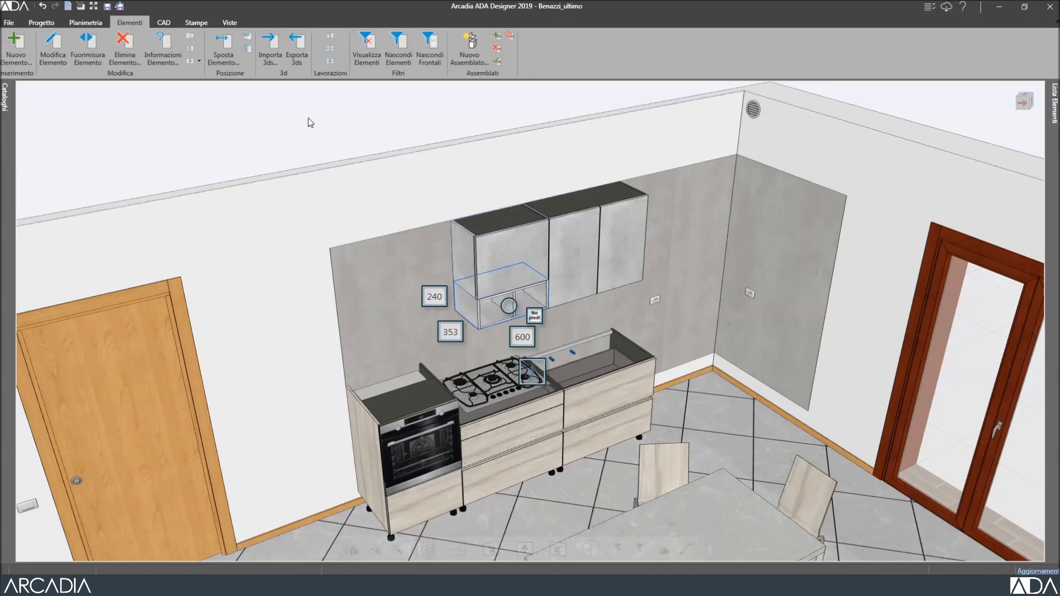
key("Escape")
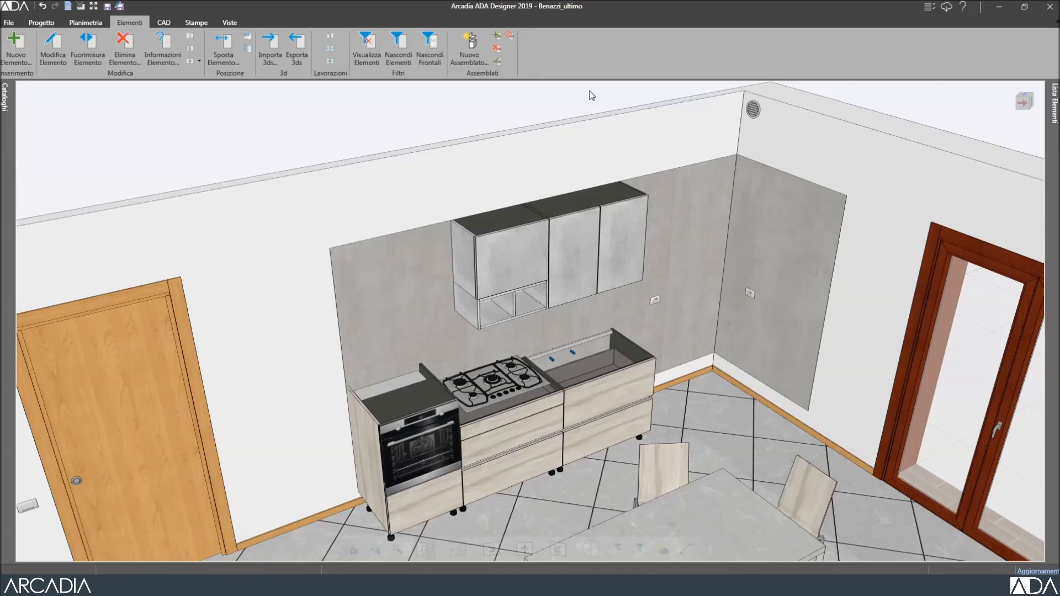
left_click(589, 90)
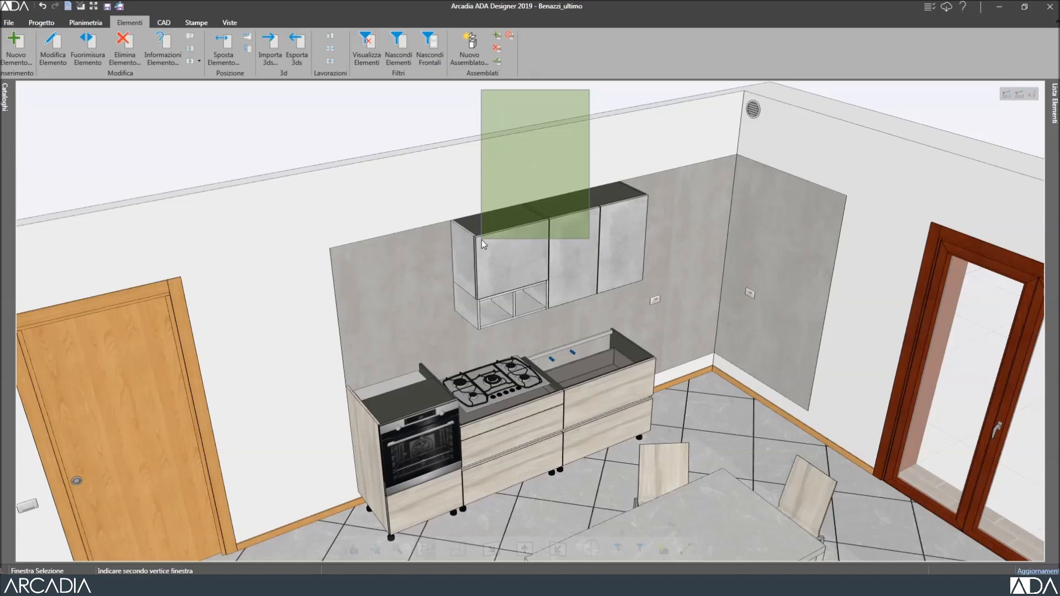
left_click(420, 310)
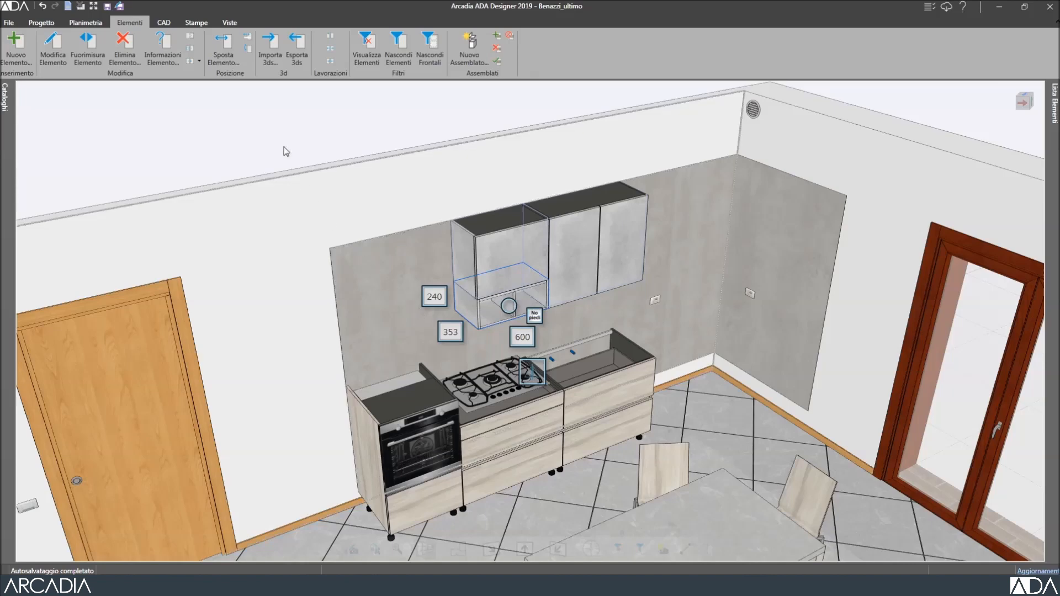
left_click(267, 126)
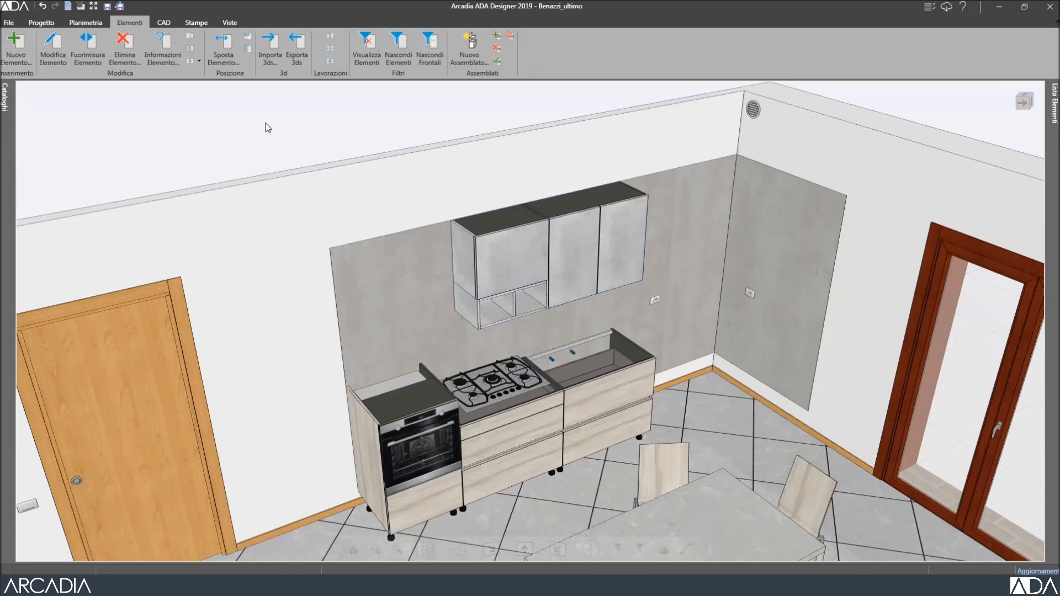
Select the hood wall-cabinet group with a crossing selection window.
left_click(619, 227)
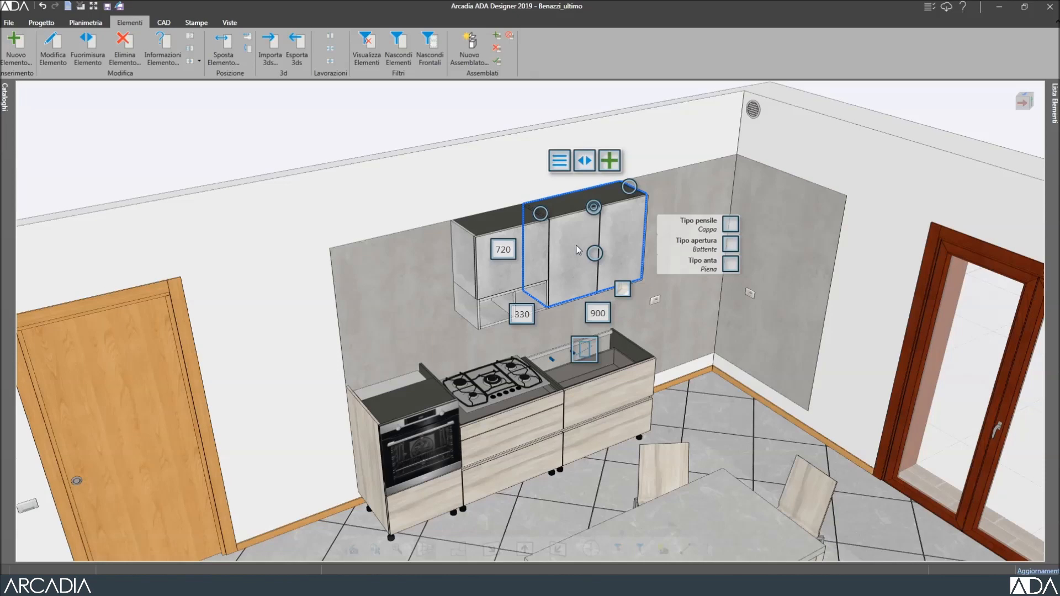
left_click(542, 172)
left_click(443, 307)
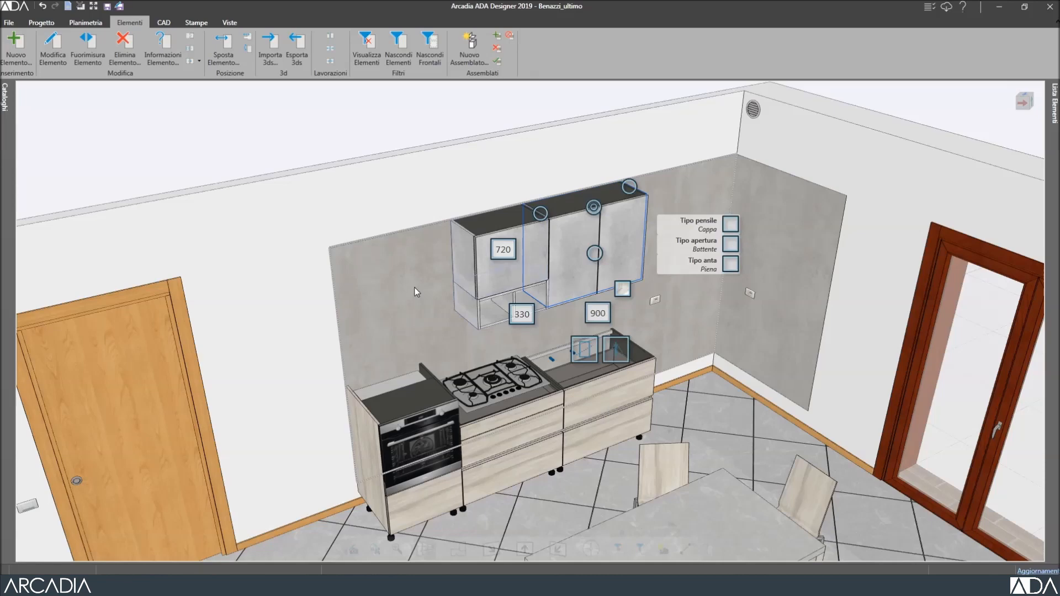
Relocate the wall cabinet above the cooktop with Sposta Elemento, then reselect it.
right_click(574, 230)
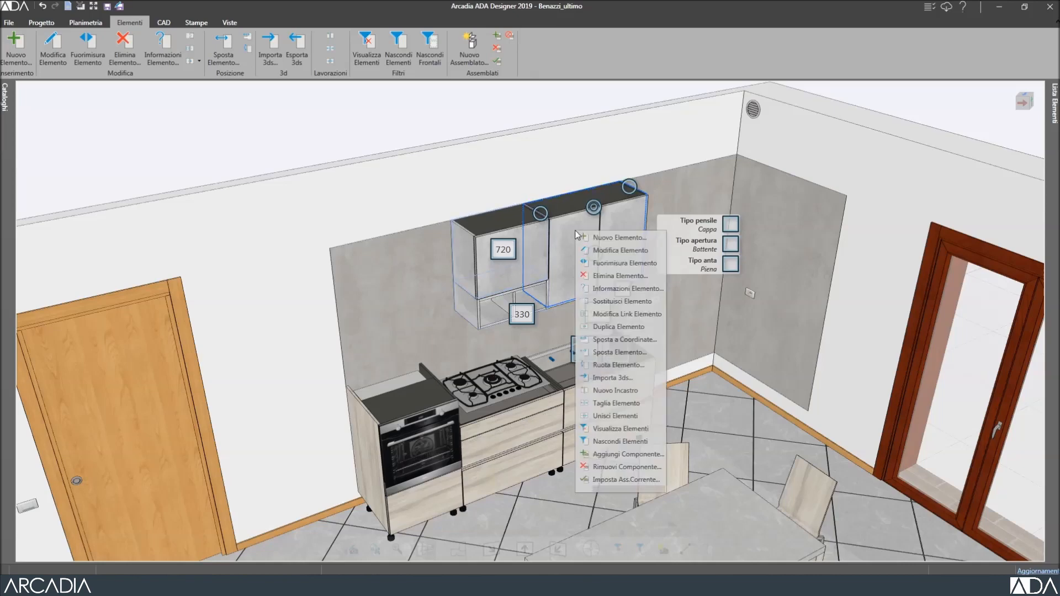
left_click(612, 351)
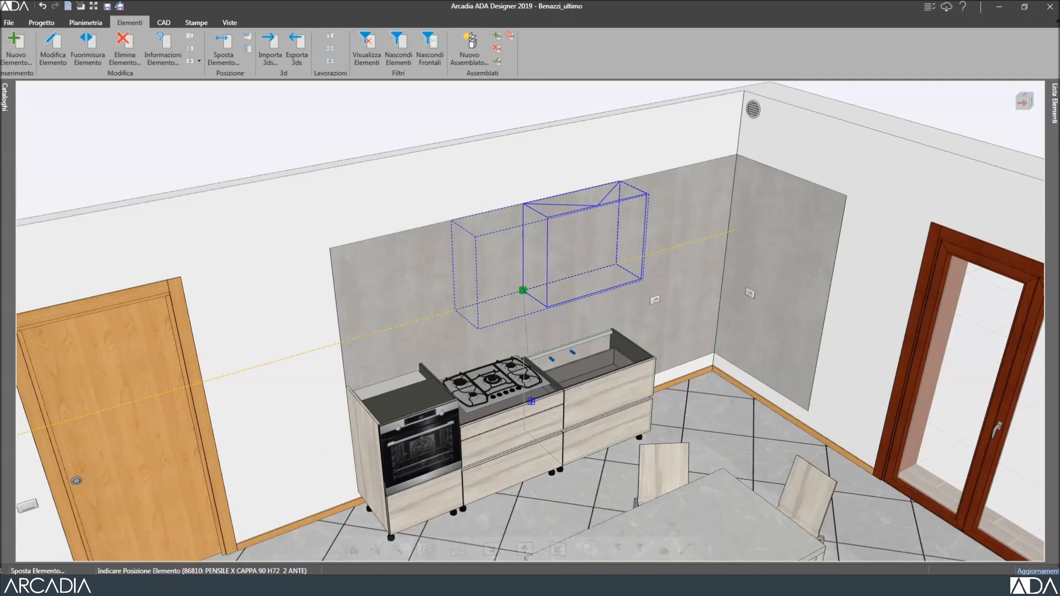
left_click(531, 402)
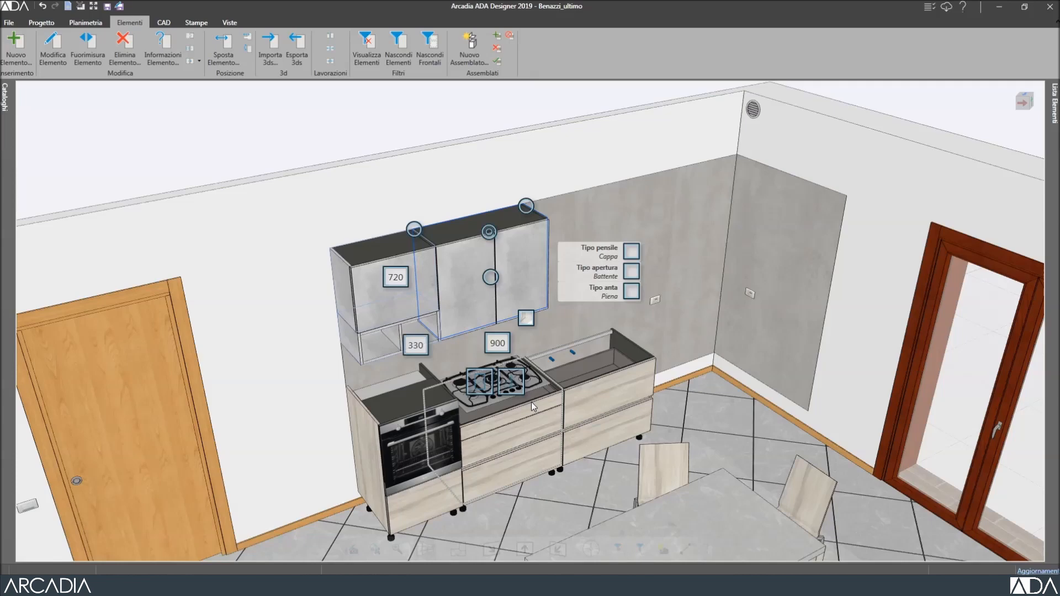
key("Escape")
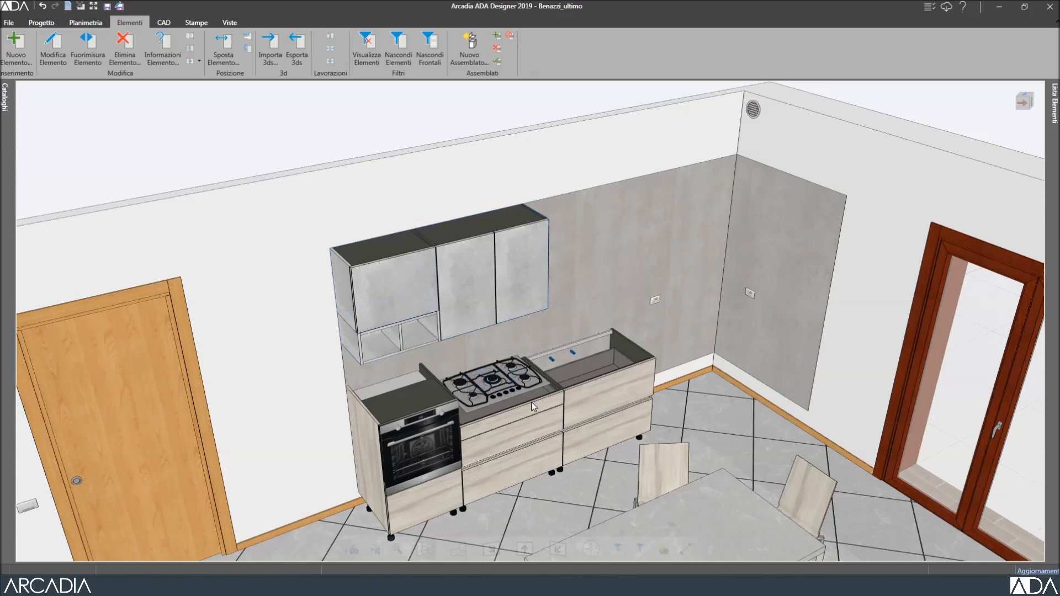
left_click(494, 261)
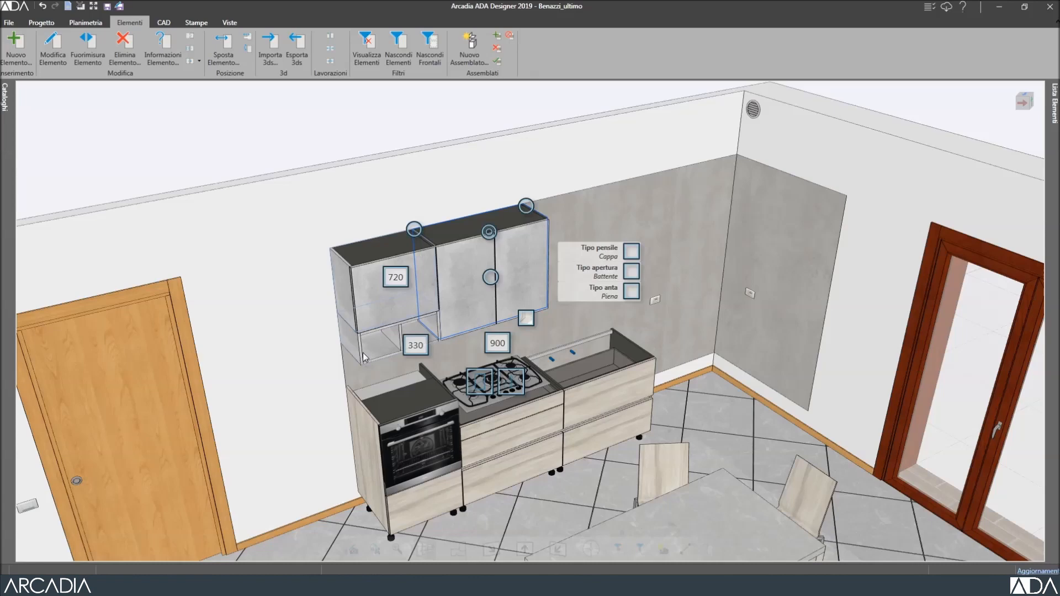
Zoom out and select the drawer front under the cooktop.
scroll(363, 353, "down", 2)
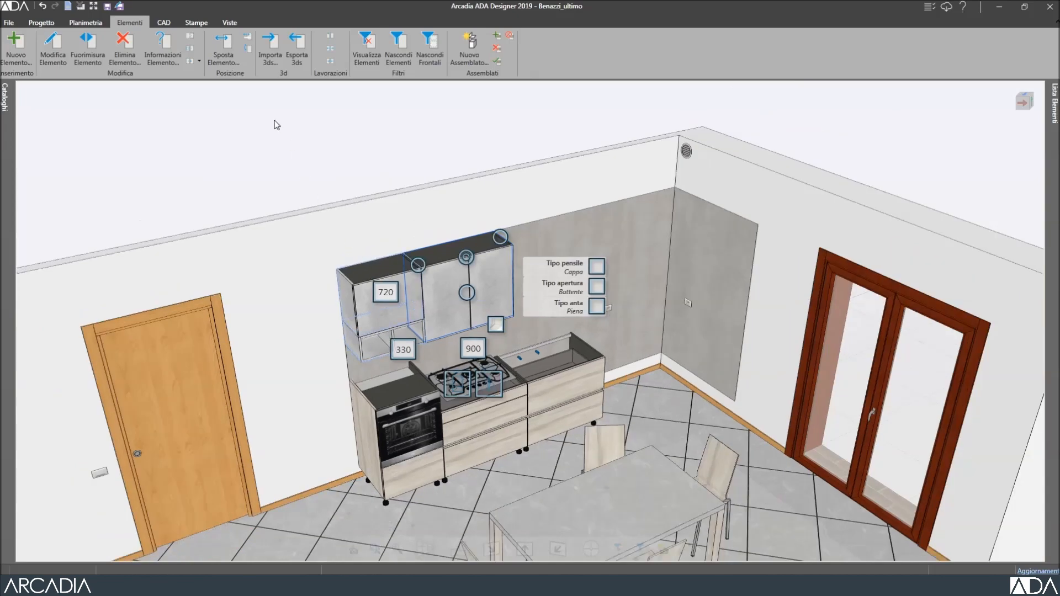
left_click(277, 126)
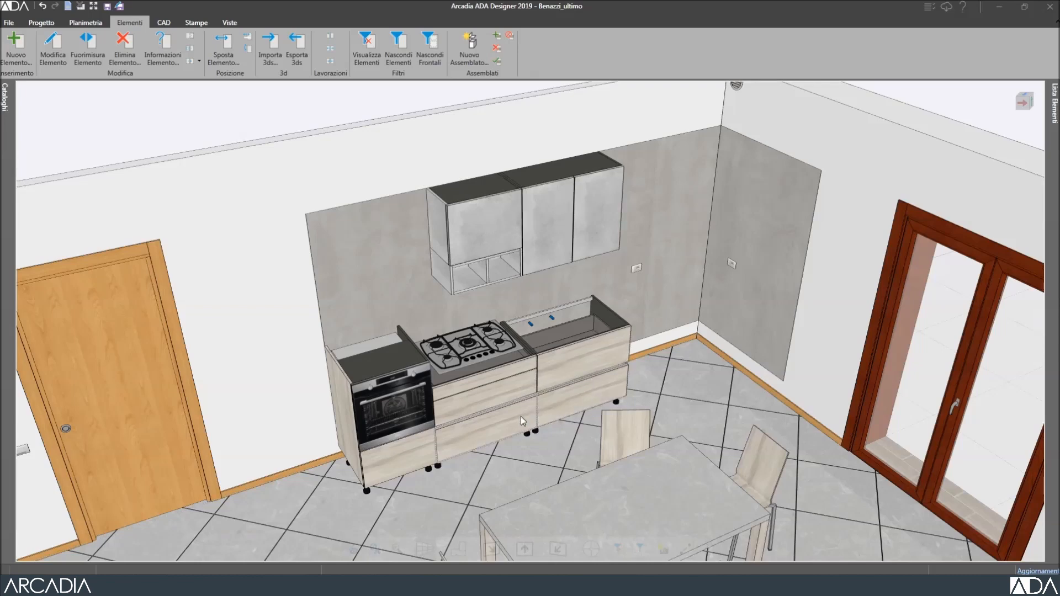
left_click(488, 395)
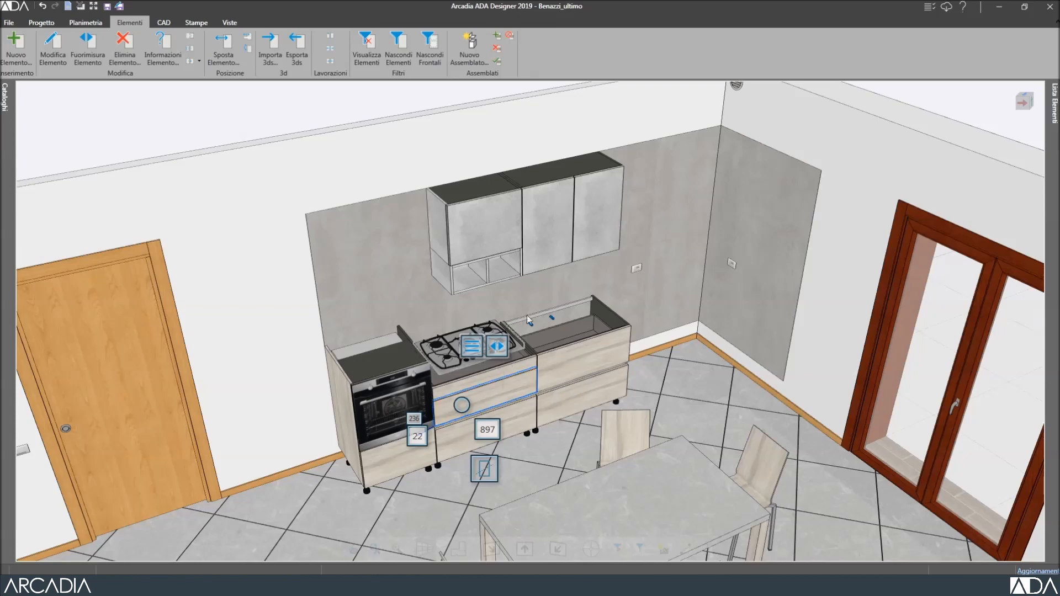
Inspect the hood cabinet's Componenti list and an ANTA 716x447 door, then bring up Cataloghi.
left_click(539, 213)
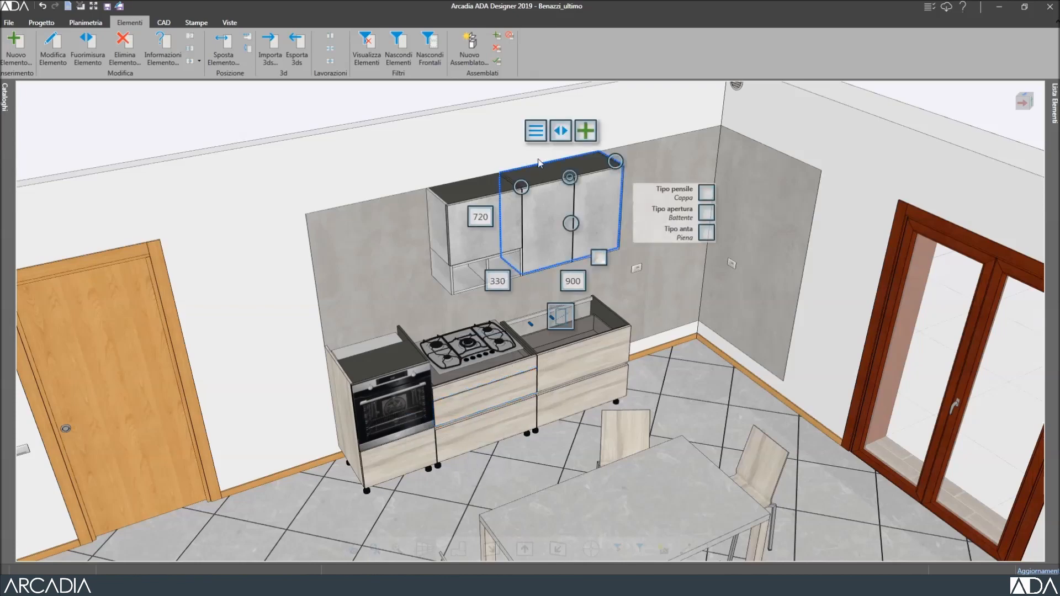
left_click(535, 132)
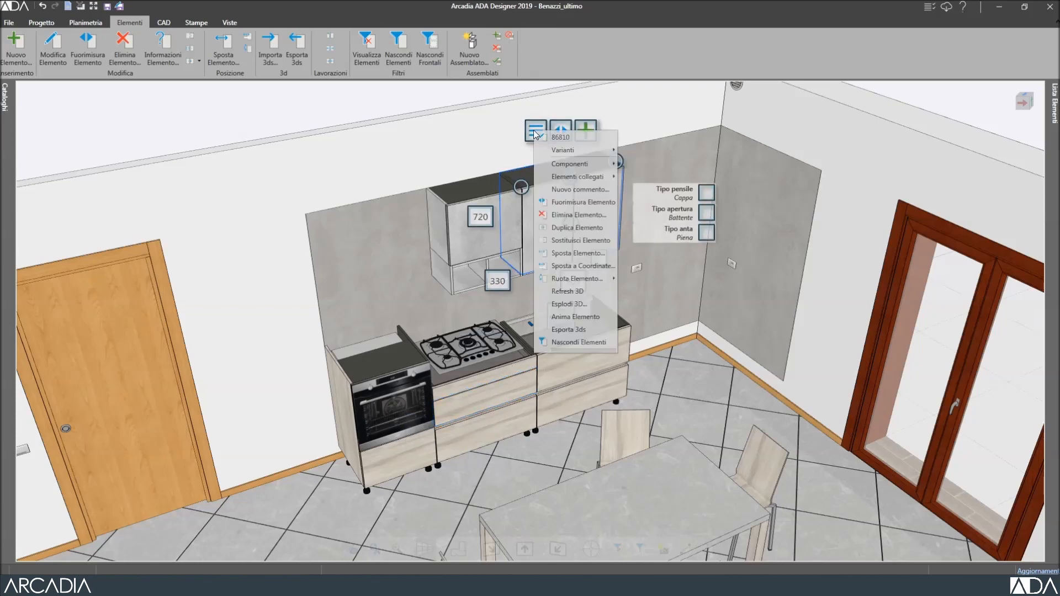
mouse_move(550, 164)
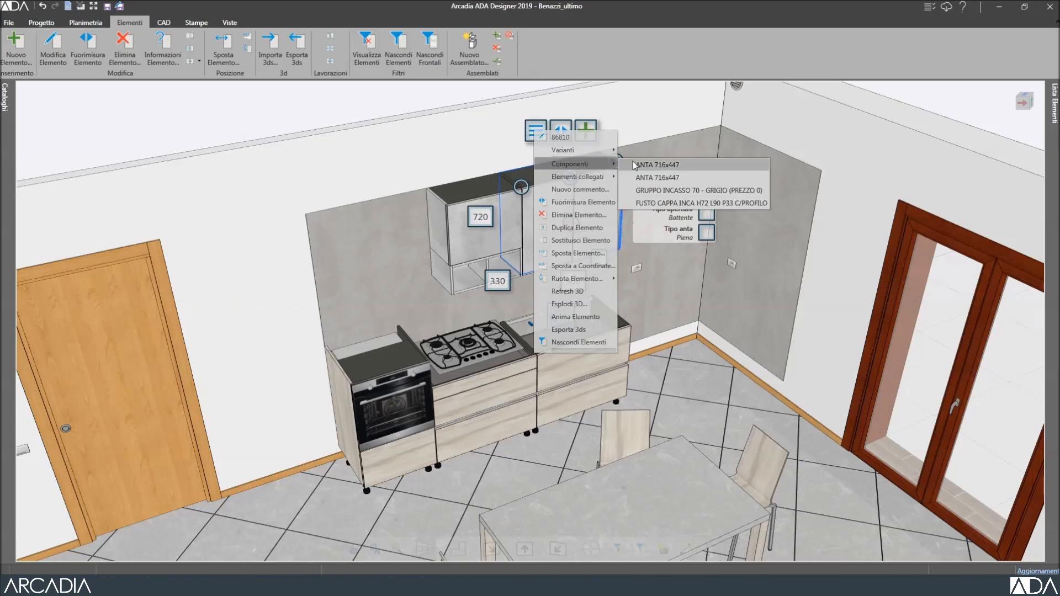
left_click(673, 177)
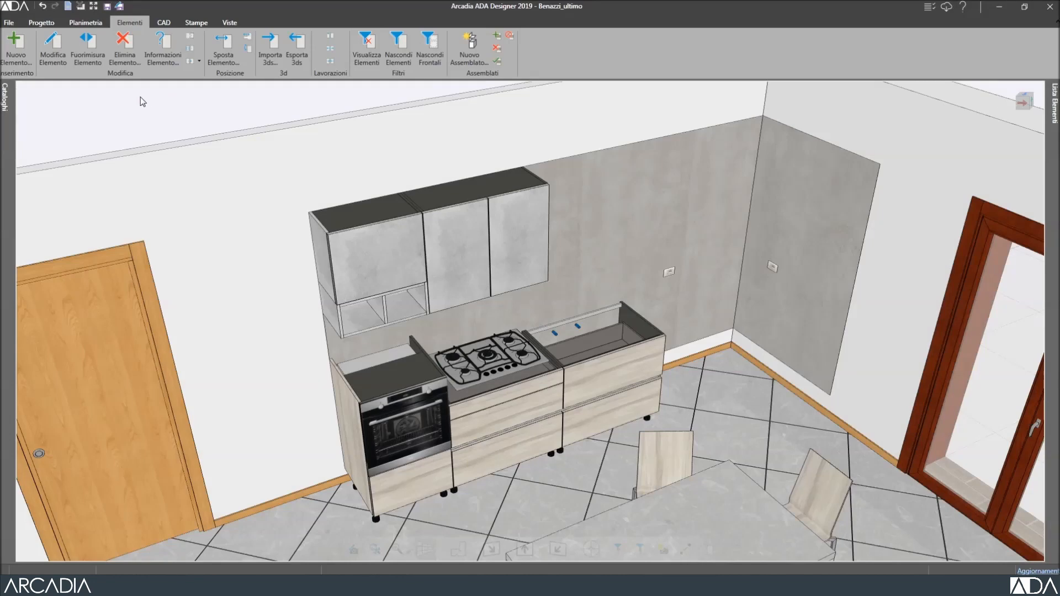
left_click(13, 53)
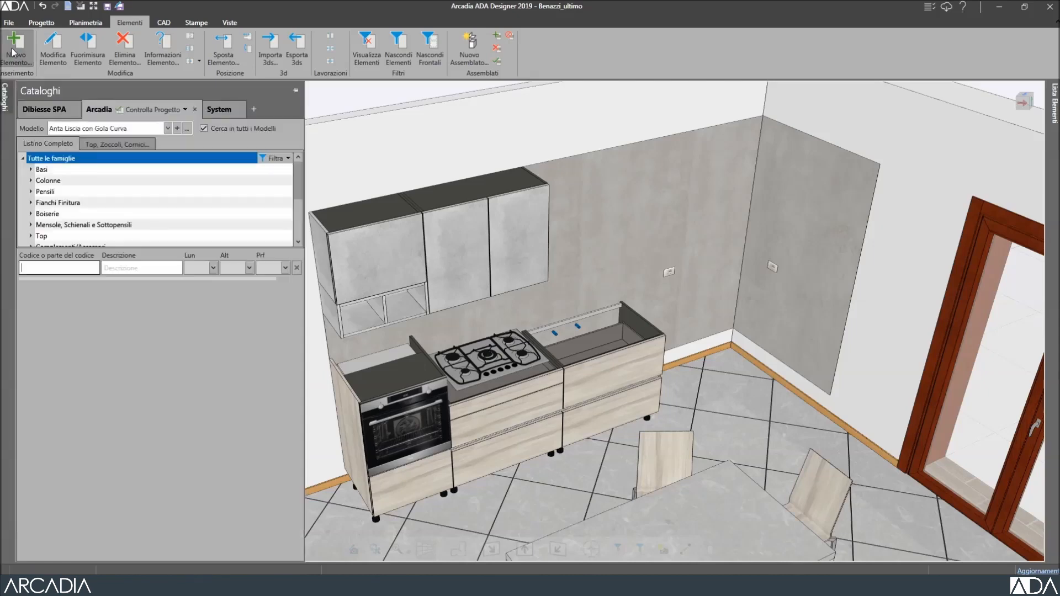
Let the catalogue auto-hide, select Parete 1, and select the 900-wide sink base unit.
left_click(191, 159)
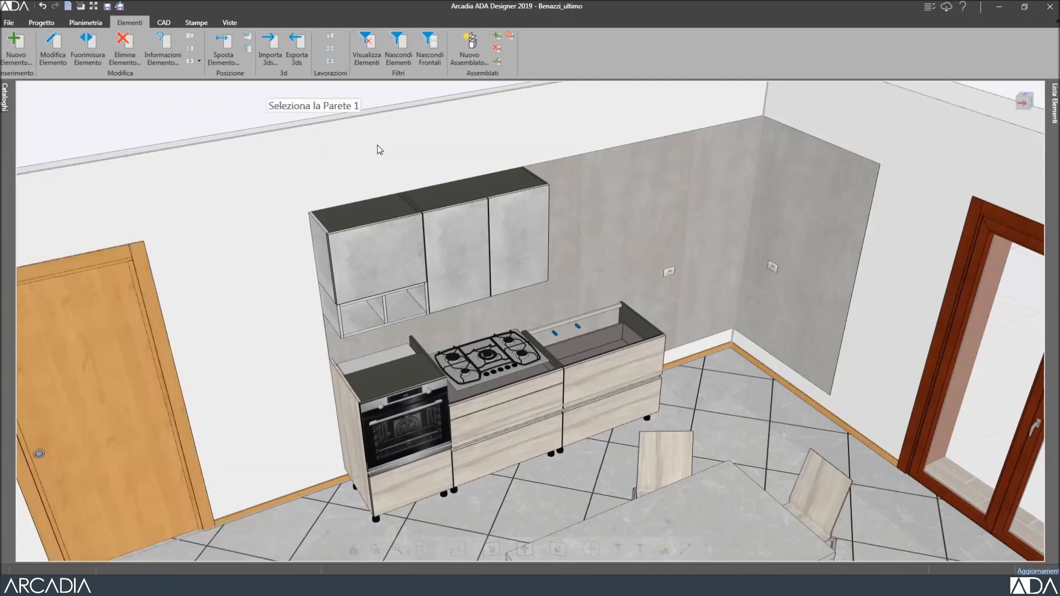
left_click(378, 147)
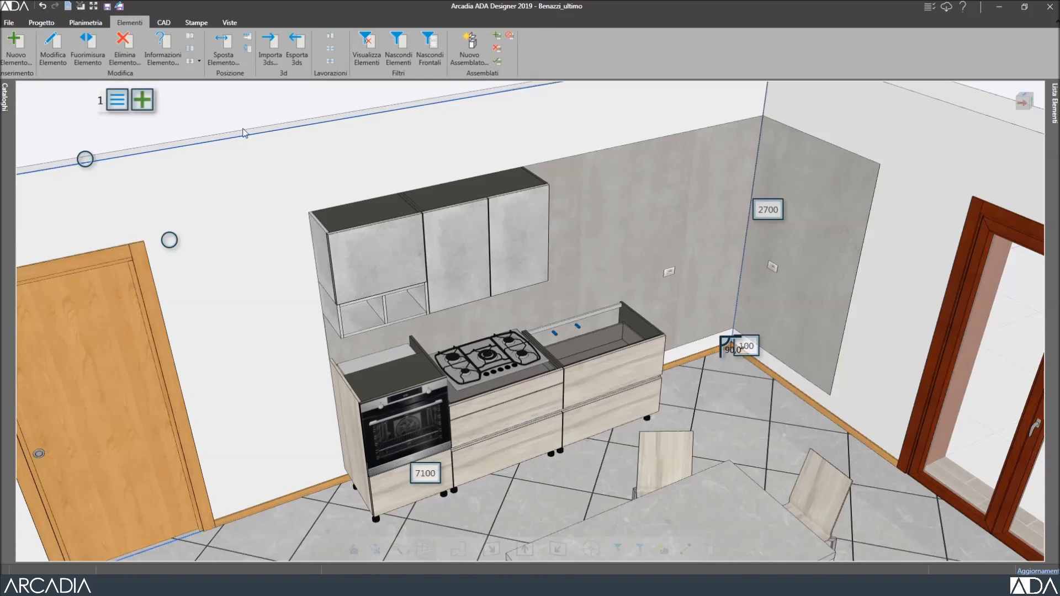
left_click(140, 100)
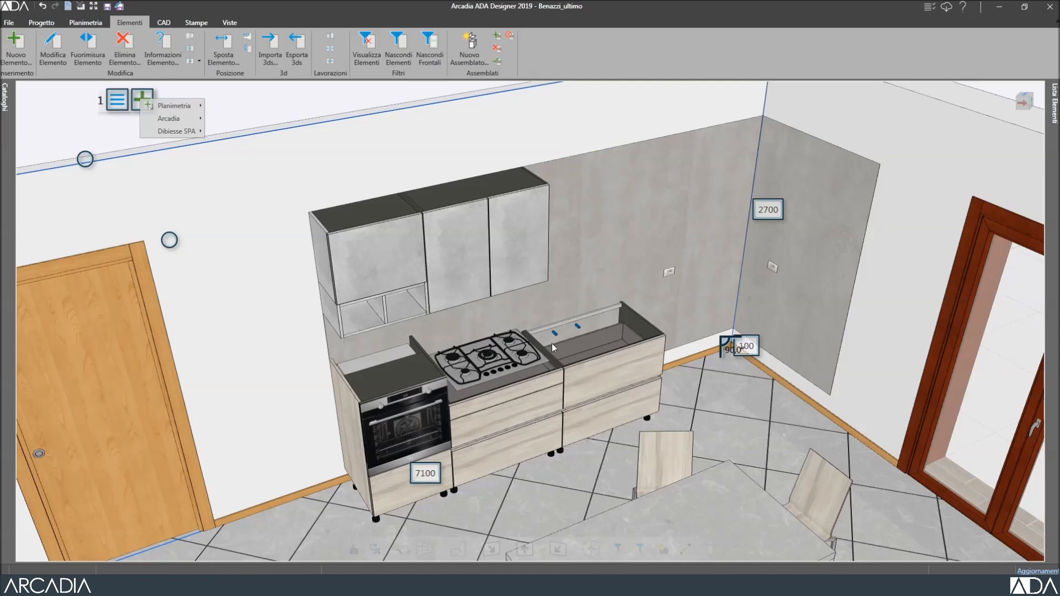
left_click(613, 380)
left_click(613, 380)
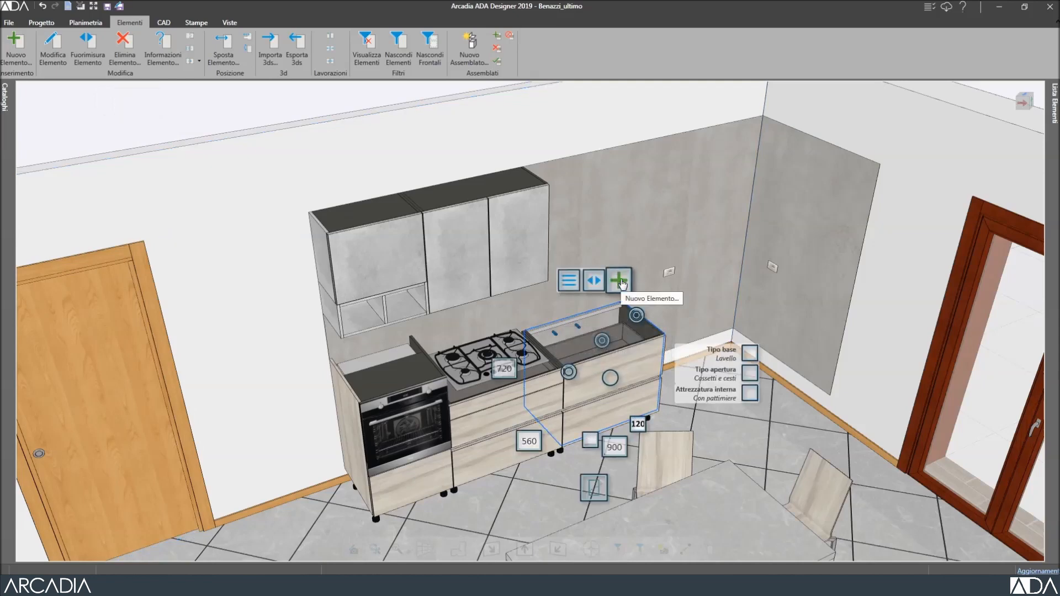
Add a 600-wide Anta elettrodomestico dishwasher-door unit from Basi beside the sink base.
left_click(619, 282)
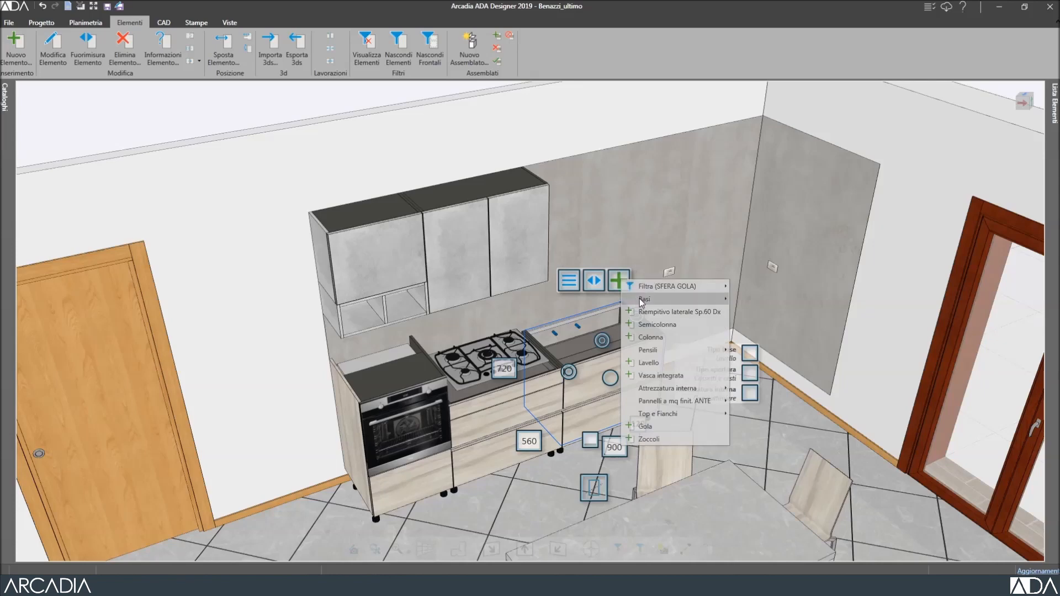
mouse_move(642, 301)
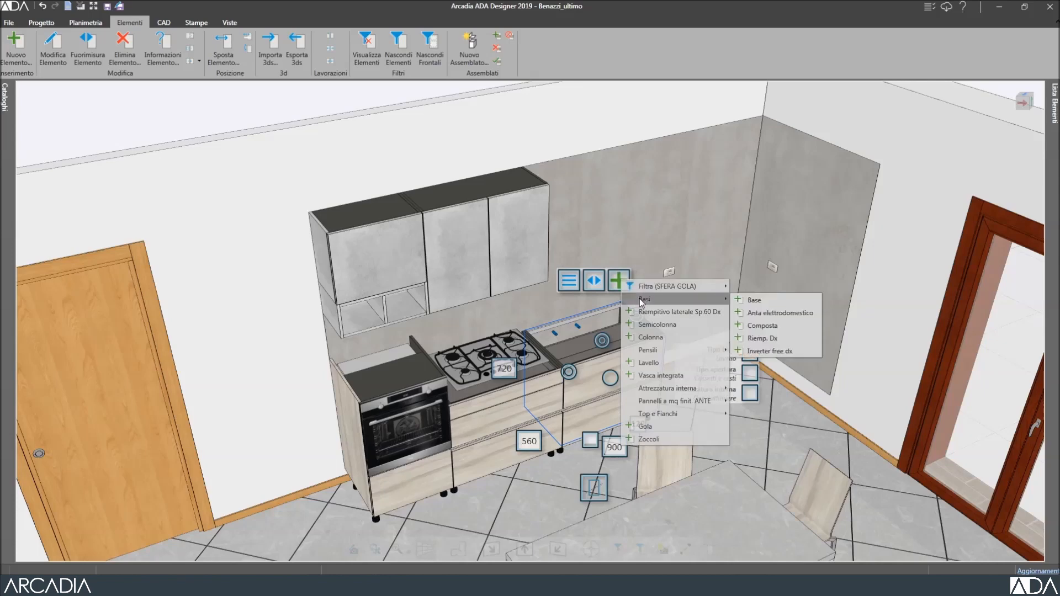
left_click(767, 314)
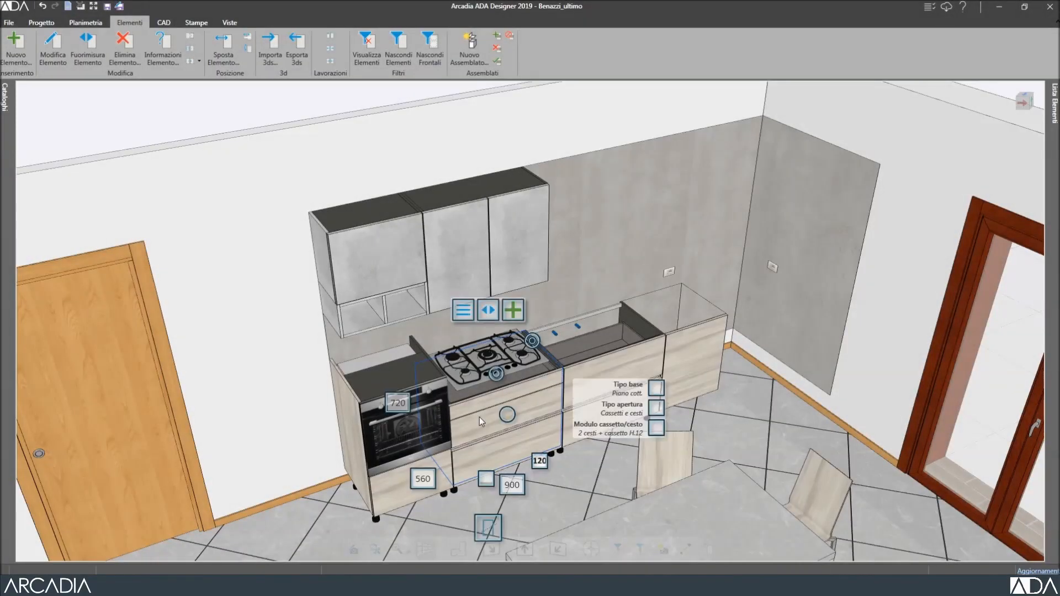
Edit the 900-wide cooktop base (code 16388), enlarging its properties dialog and moving it upper left.
left_click(51, 45)
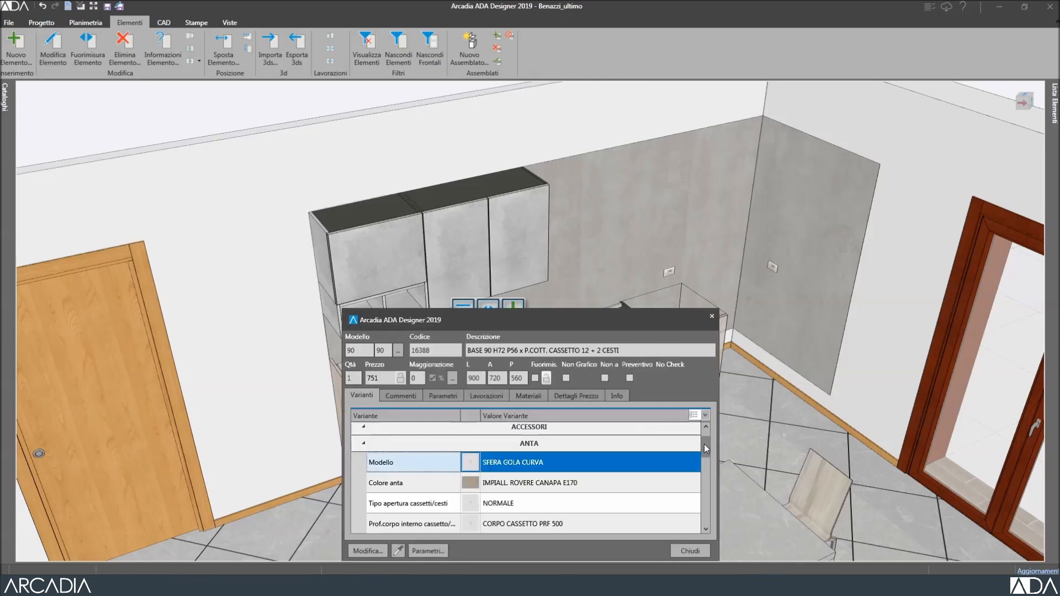
mouse_move(705, 444)
left_mouse_down()
mouse_move(711, 512)
mouse_move(701, 436)
left_mouse_up()
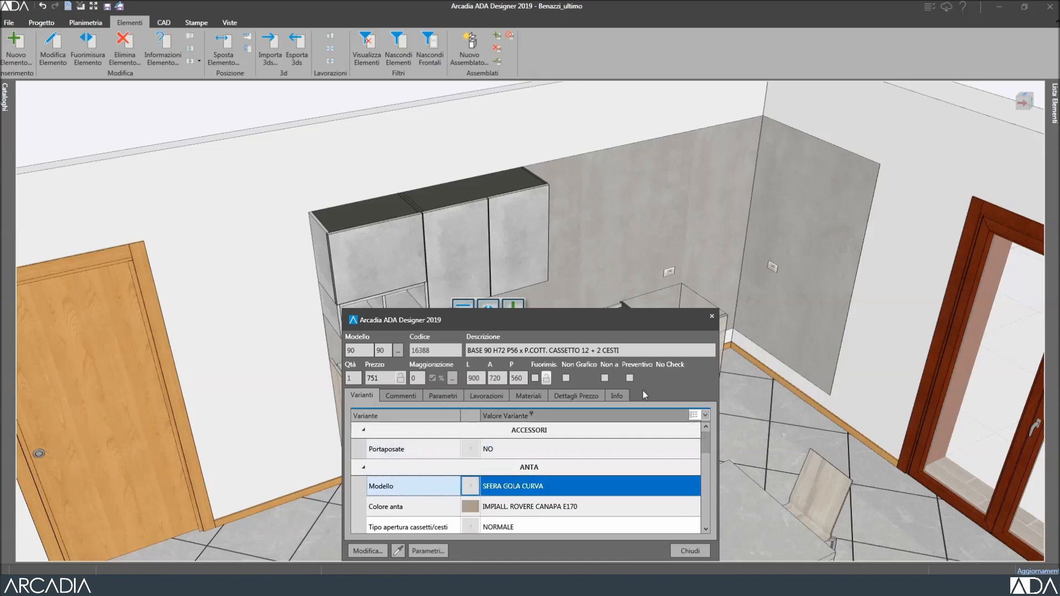
left_click_drag(603, 311, 603, 273)
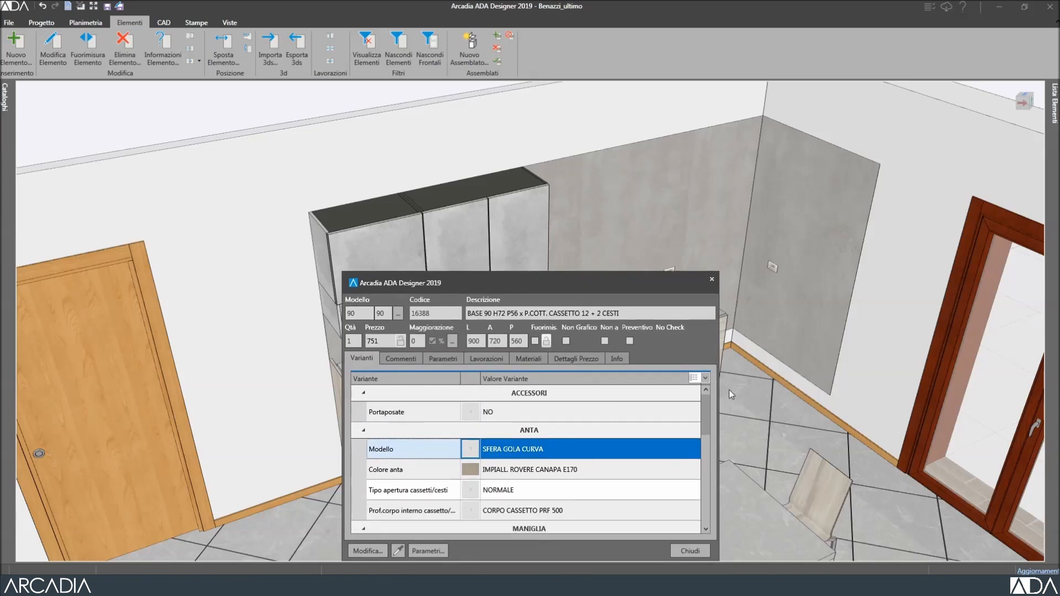
left_click_drag(720, 412, 776, 412)
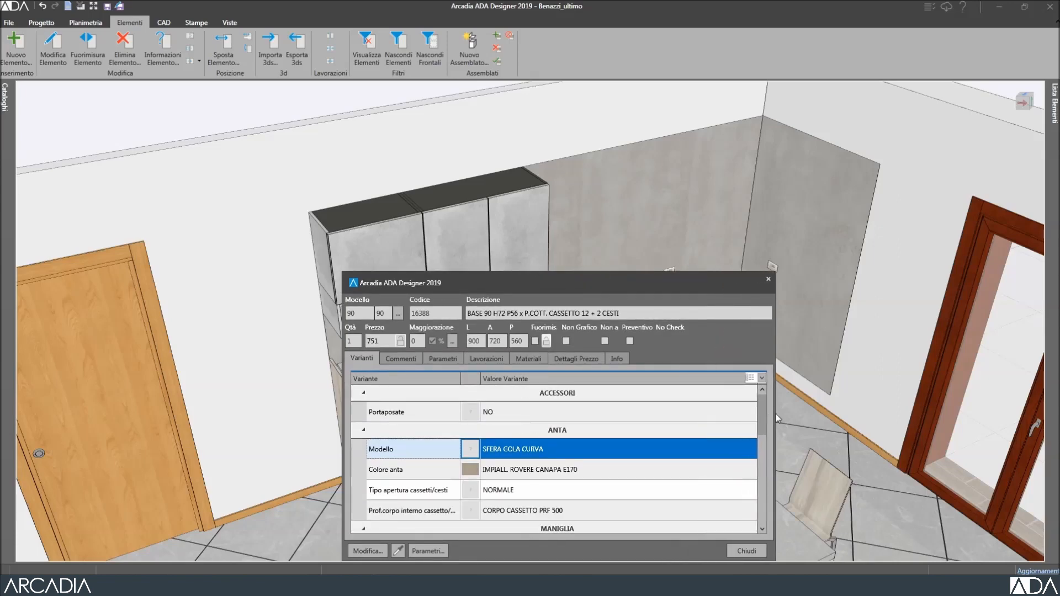
left_click_drag(656, 282, 333, 88)
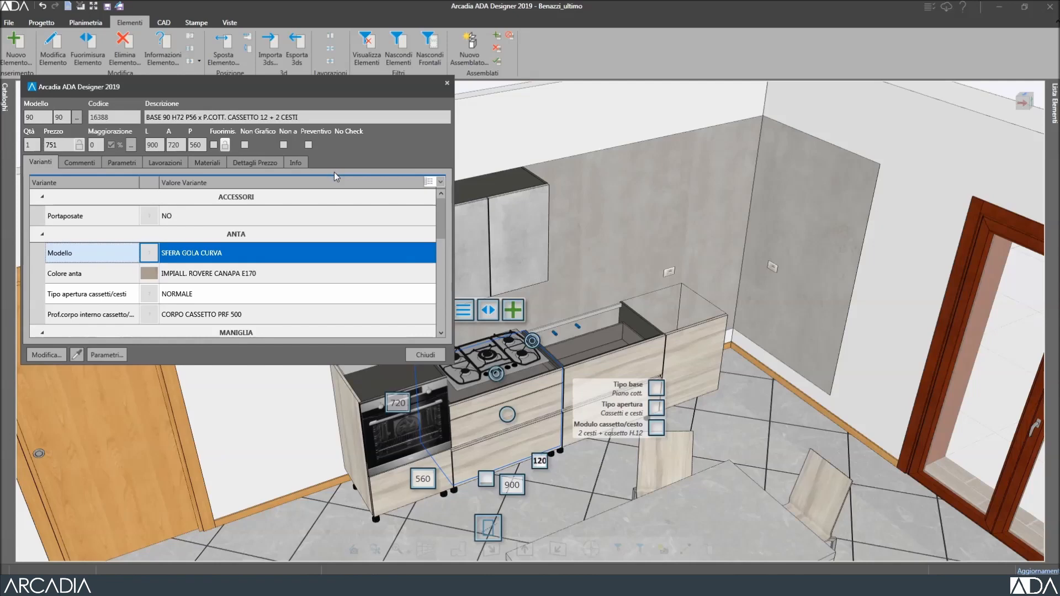
Set Colore anta to 210140 IMPIALL. ROVERE NATURALE E140 and confirm with Ok.
left_click(281, 274)
double_click(282, 273)
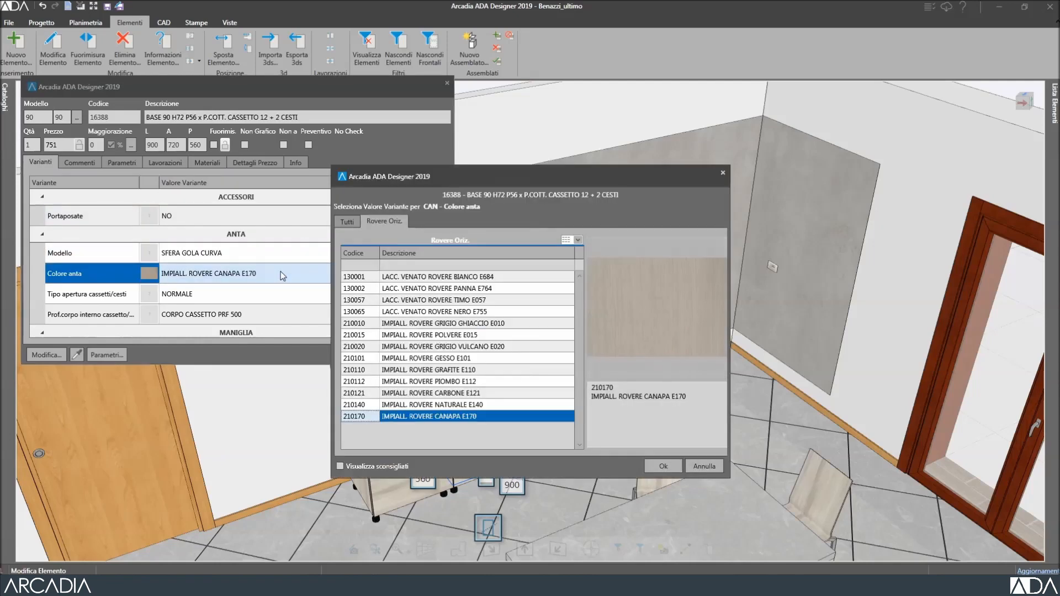
left_click(421, 404)
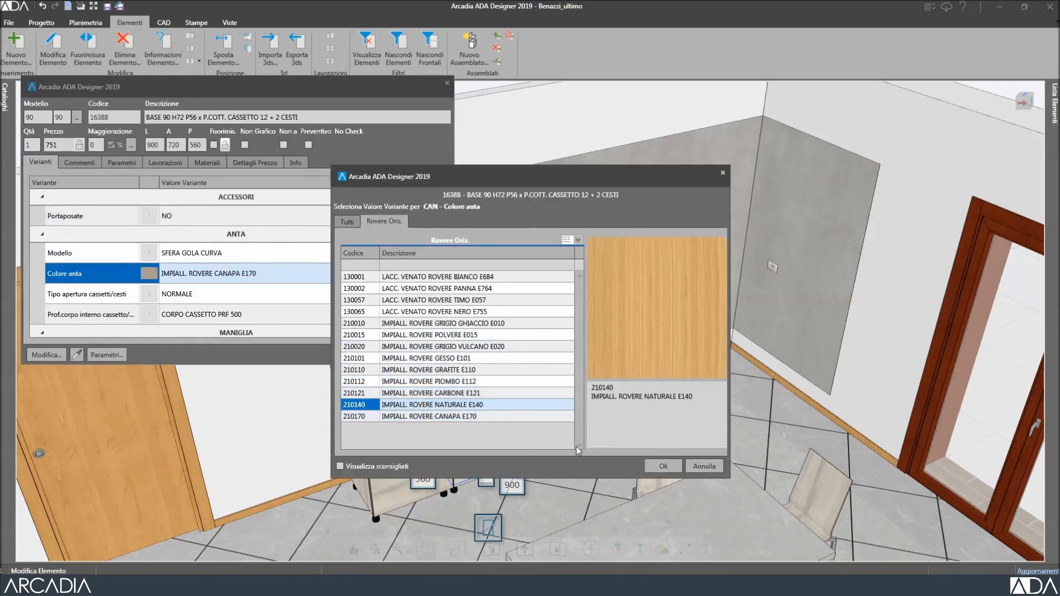
left_click(662, 467)
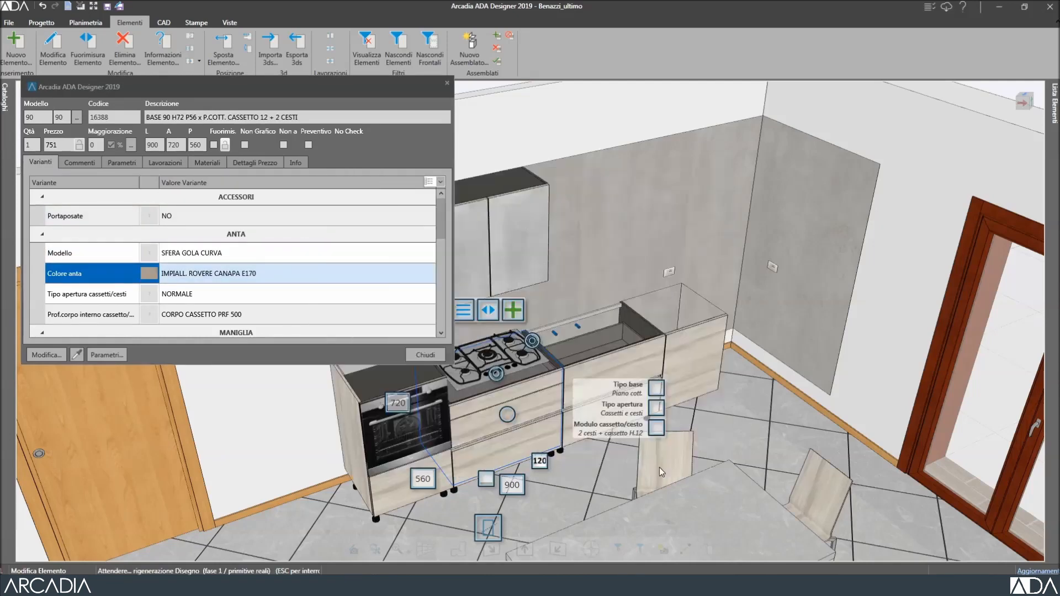
Give the oven column the same ROVERE NATURALE E140 door colour, then select the sink base assembly.
left_click(397, 489)
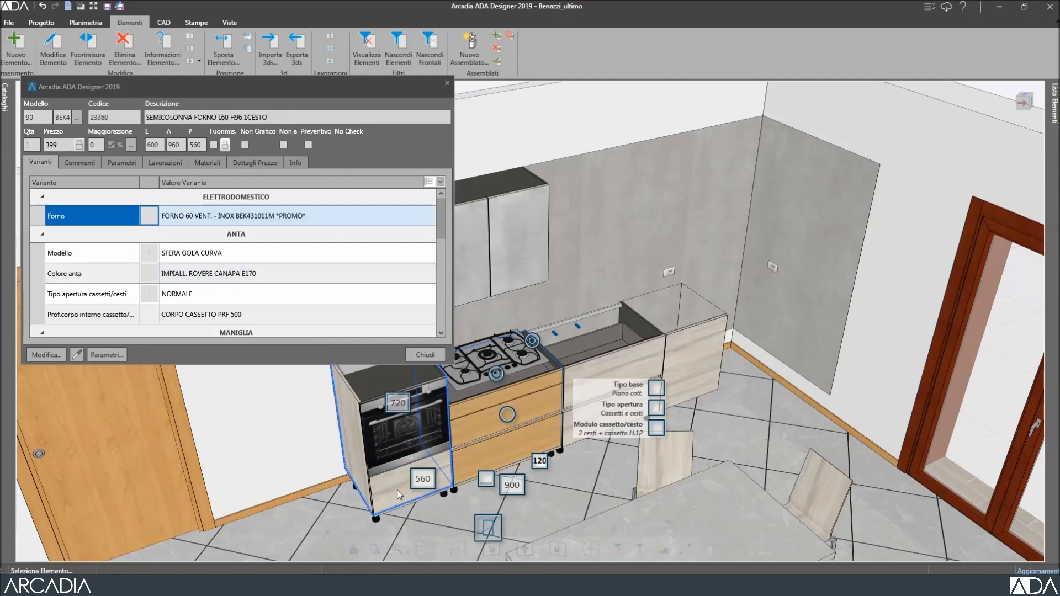
double_click(235, 275)
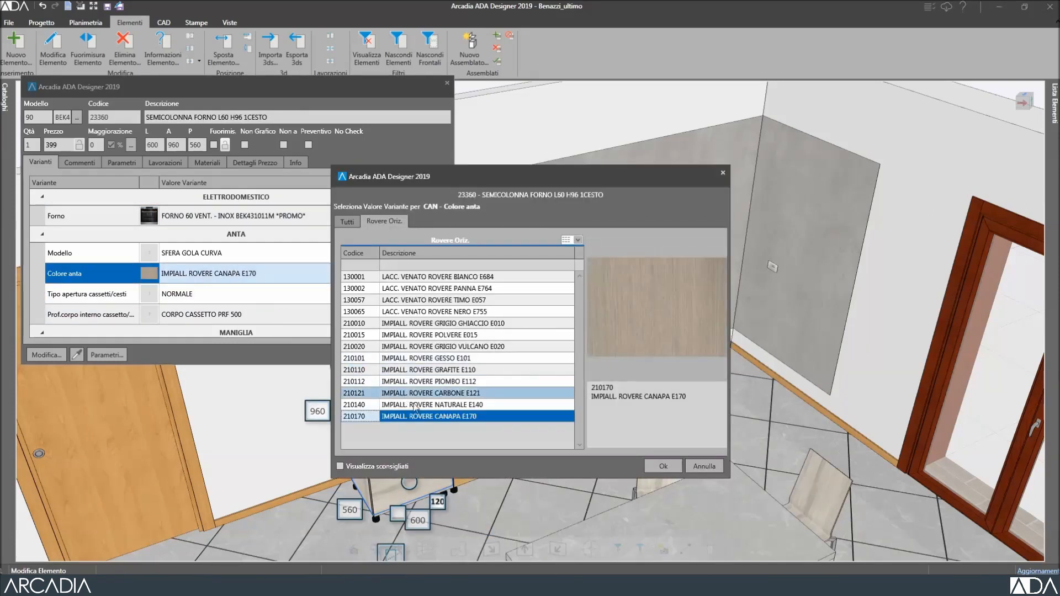
left_click(423, 406)
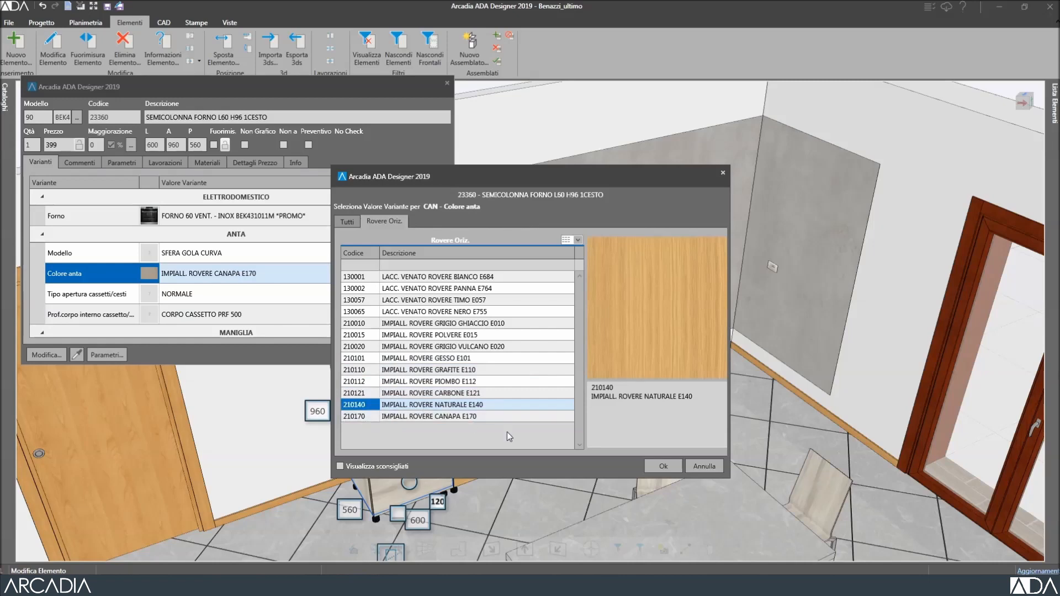
left_click(665, 466)
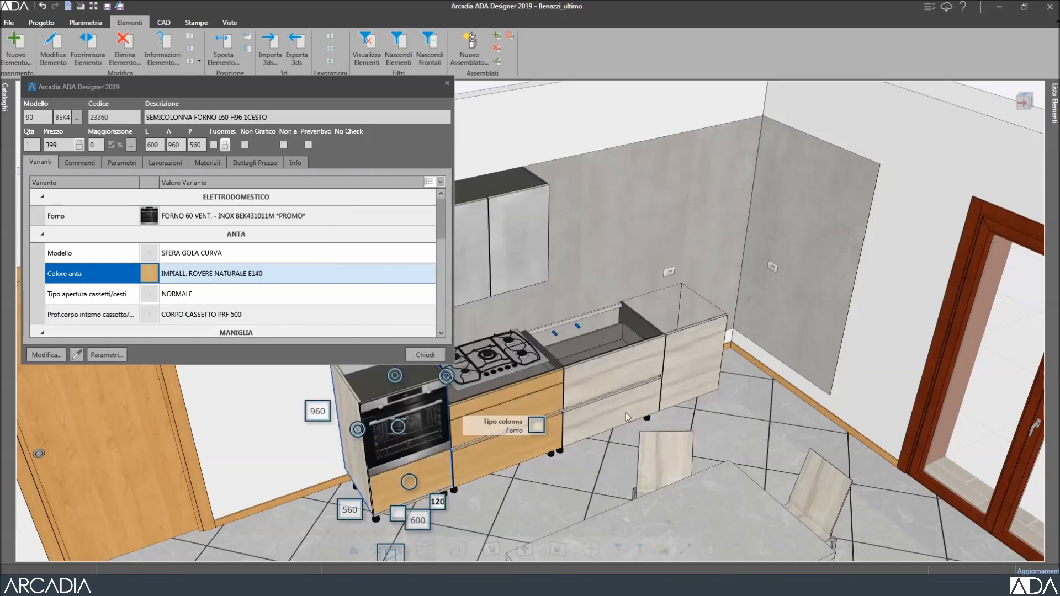
left_click(599, 376)
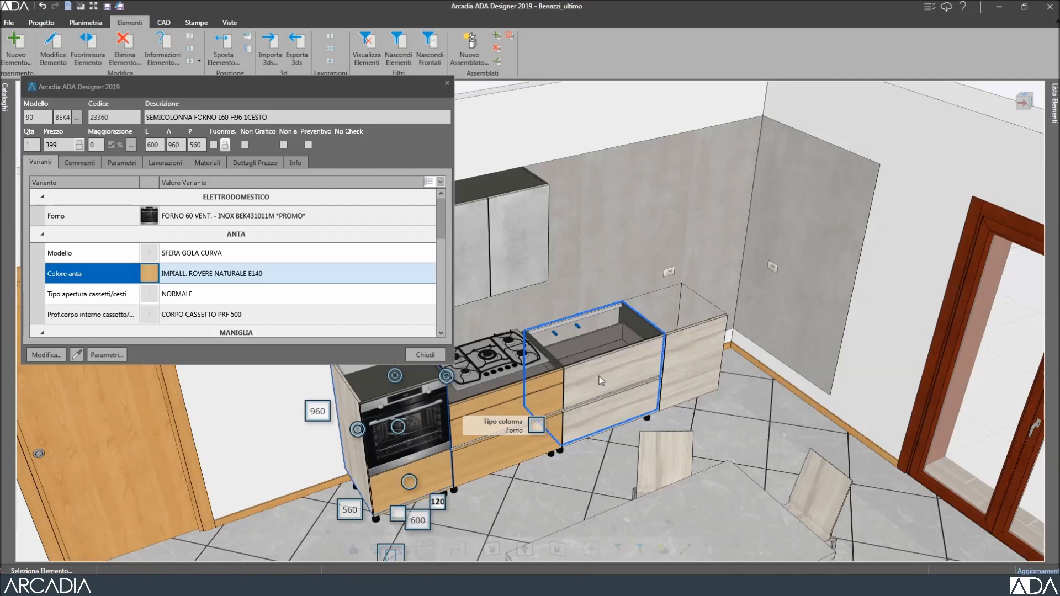
left_click(698, 330, "ctrl")
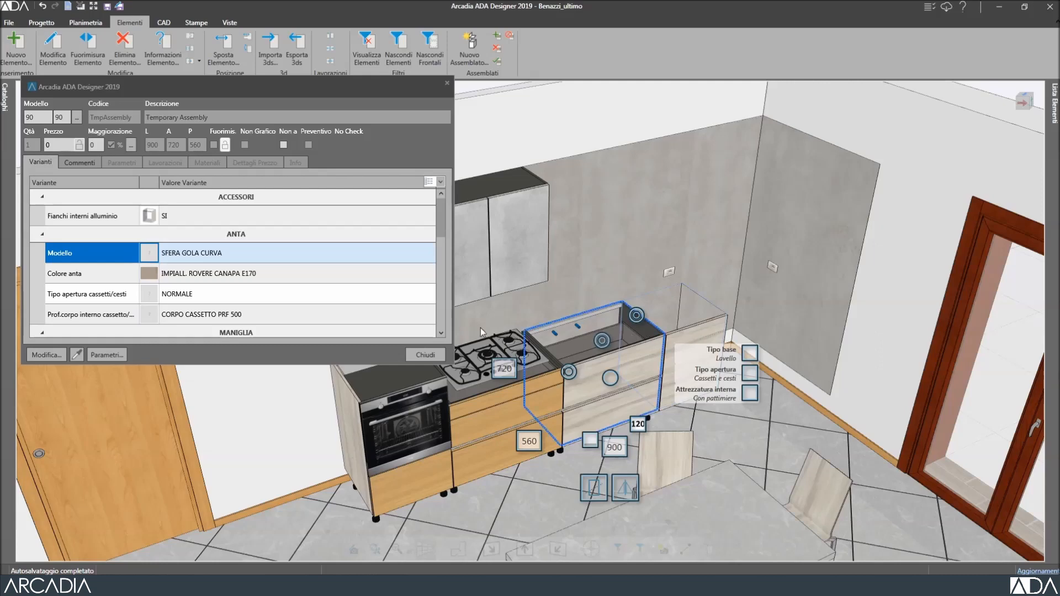
Set the sink base's Colore anta to 210140 IMPIALL. ROVERE NATURALE E140, close properties, select the oven column.
double_click(266, 274)
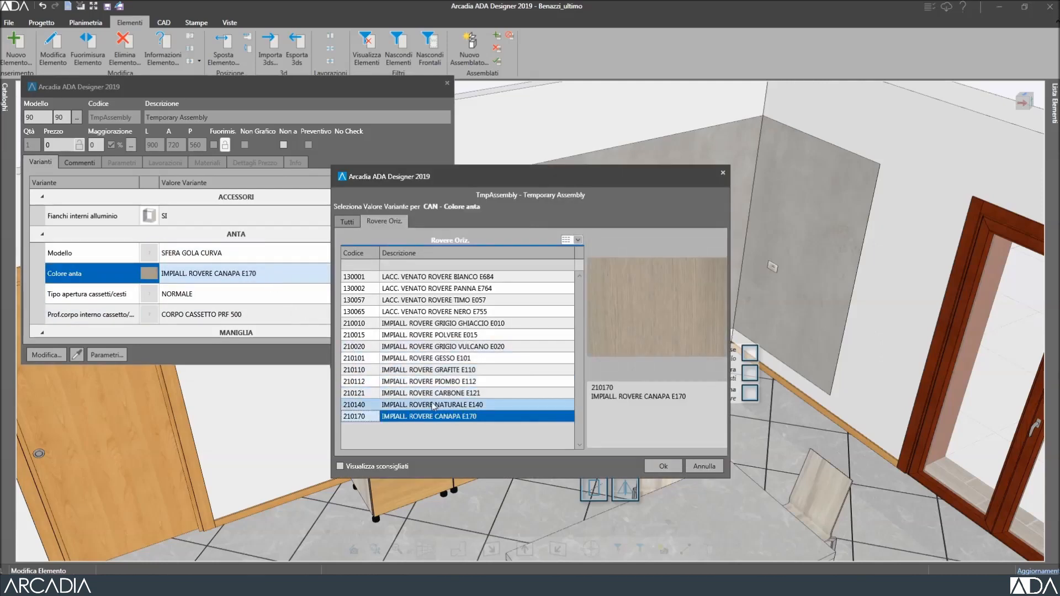
left_click(387, 404)
left_click(660, 465)
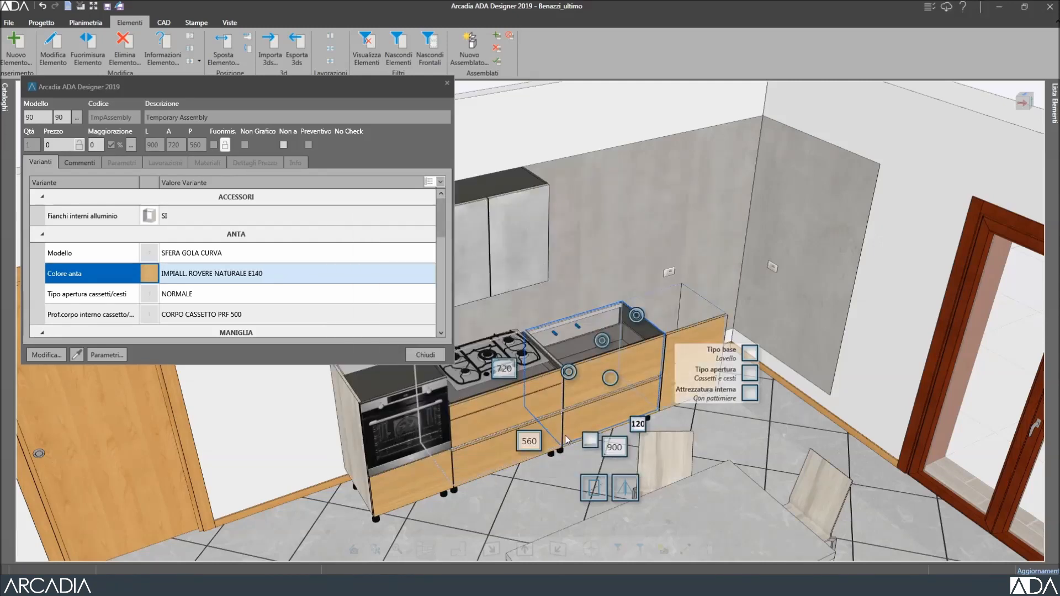
left_click(425, 356)
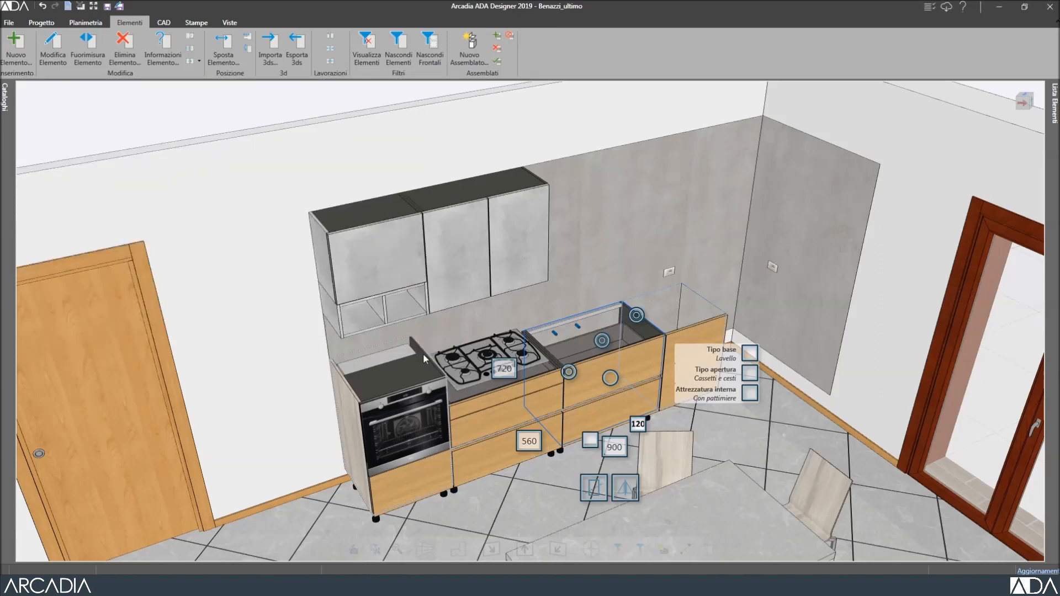
left_click(435, 473)
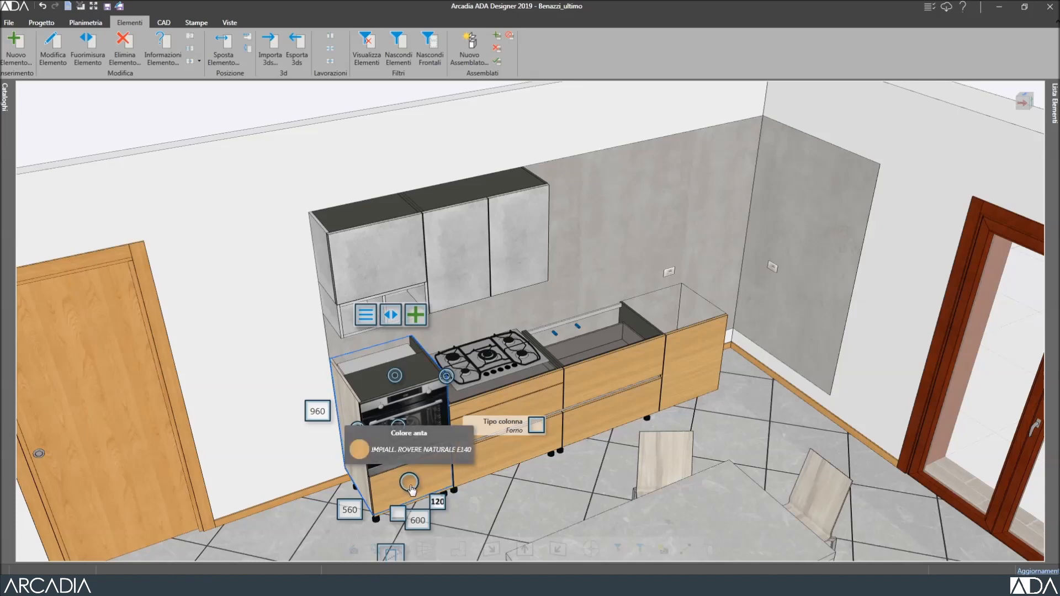
Apply the IMPIALL. ROVERE CANAPA E170 door colour to the oven column and hob cabinet.
left_click(409, 484)
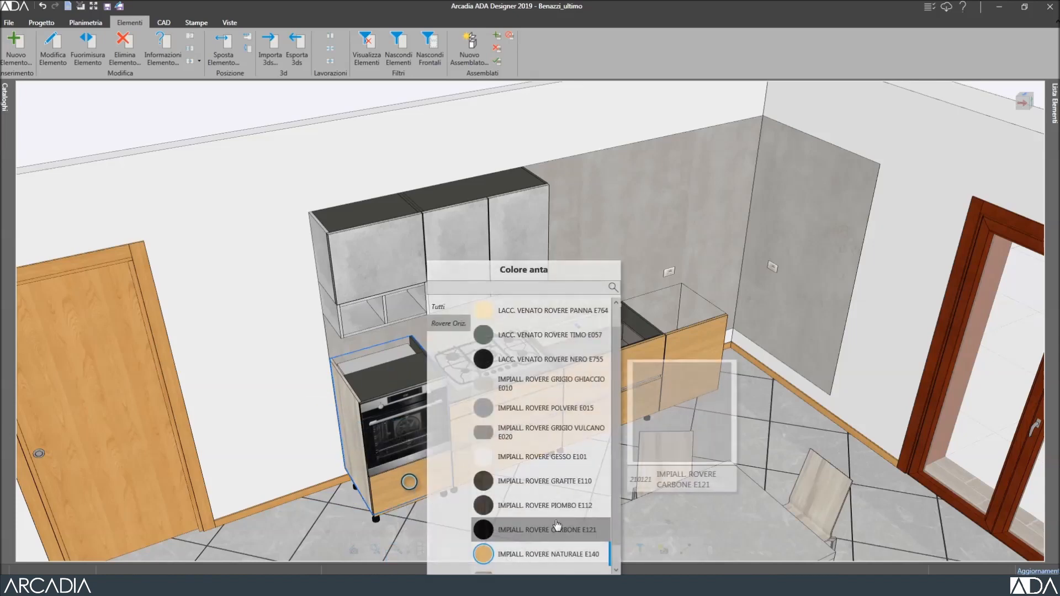
scroll(569, 547, "down", 1)
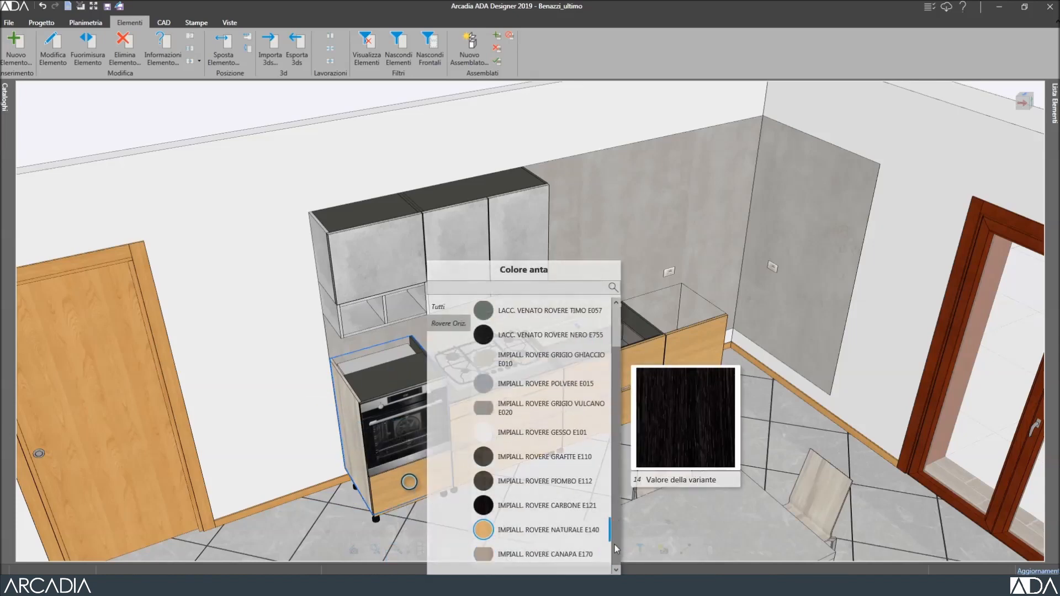
left_click(575, 554)
left_click(481, 456)
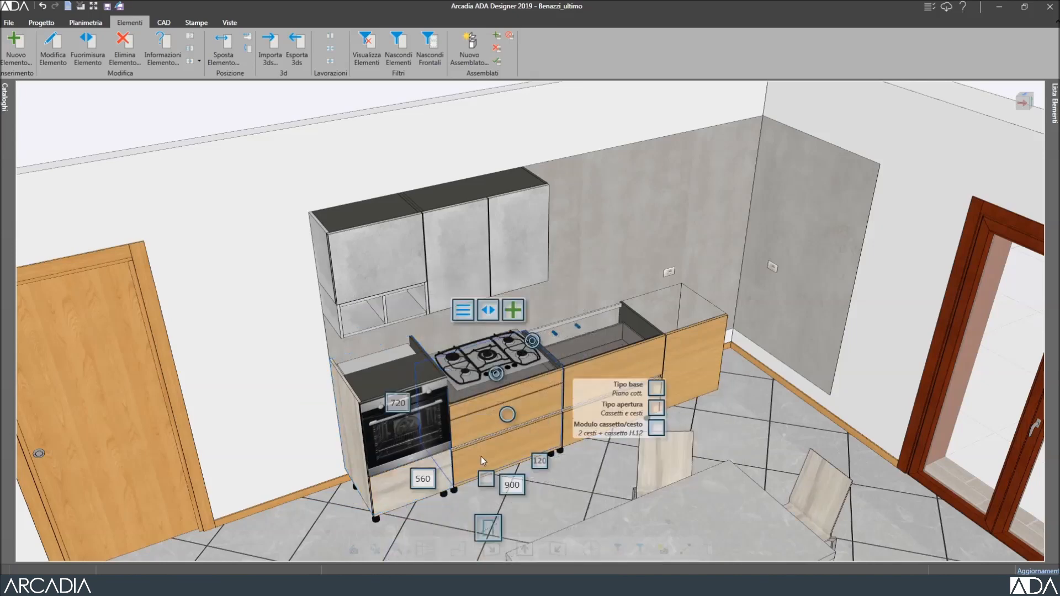
left_click(508, 414)
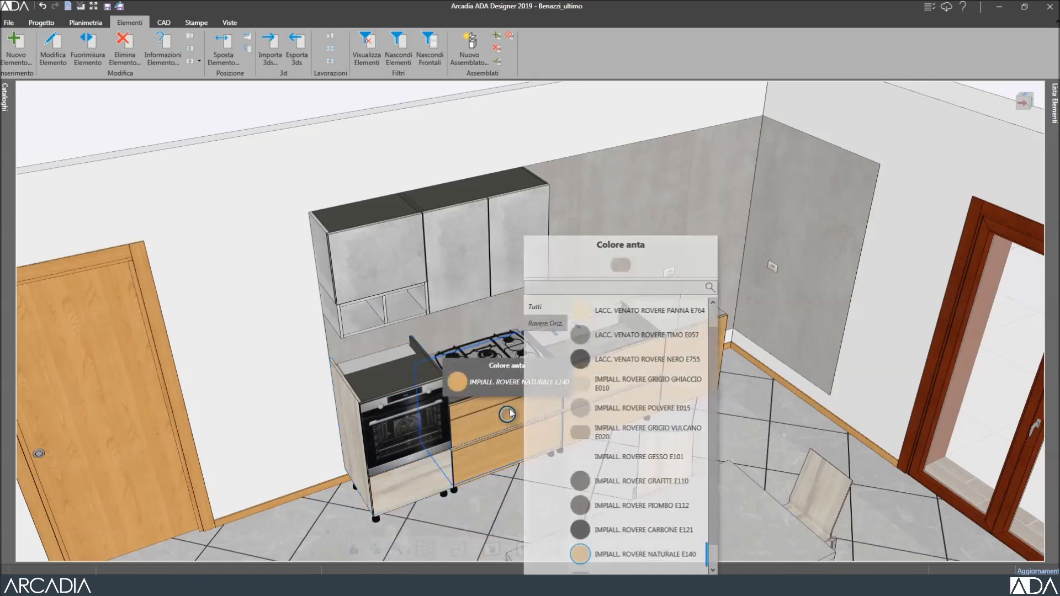
left_click(621, 267)
Apply the same ROVERE CANAPA E170 finish to the sink cabinet and right end cabinet.
left_click(634, 358)
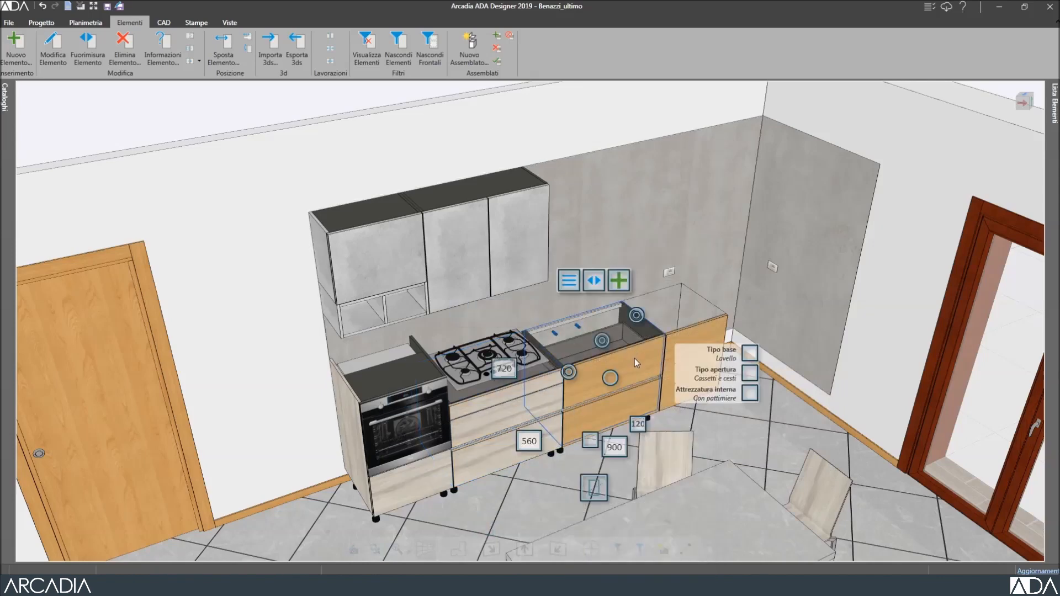
left_click(609, 378)
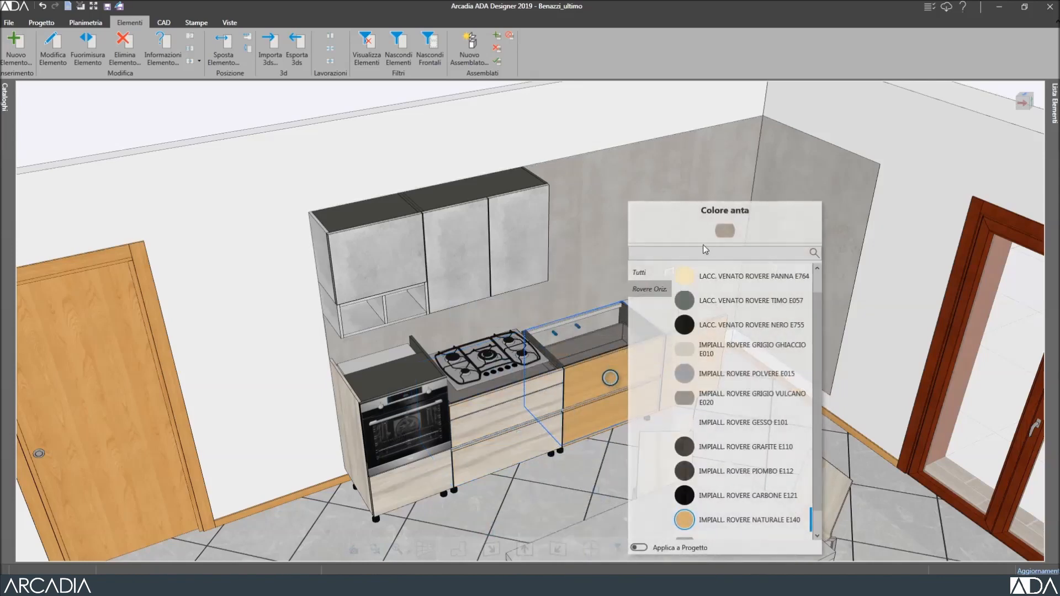
left_click(718, 233)
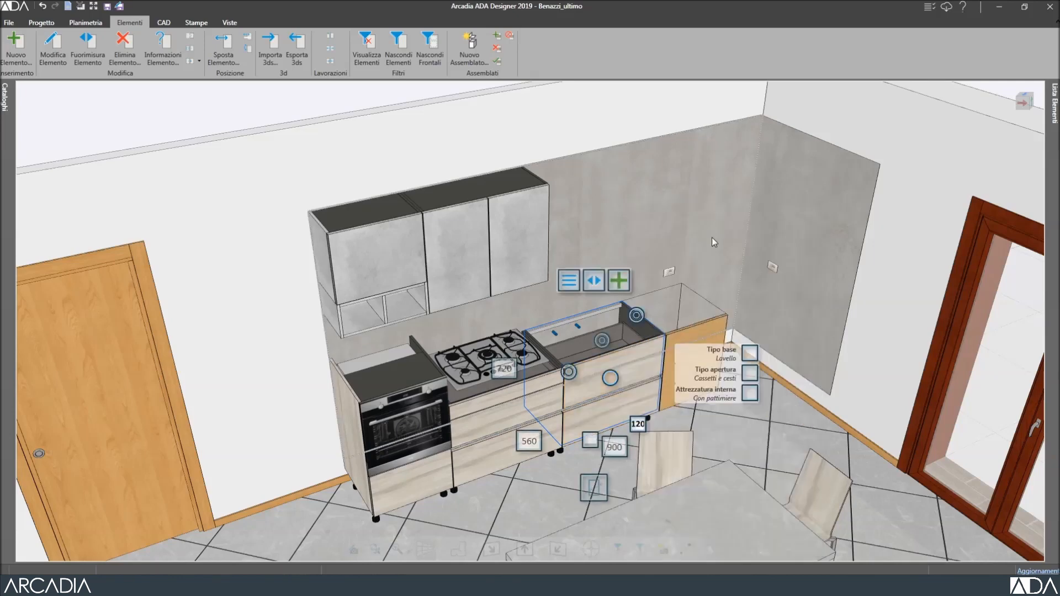
left_click(701, 330)
left_click(691, 363)
left_click(694, 364)
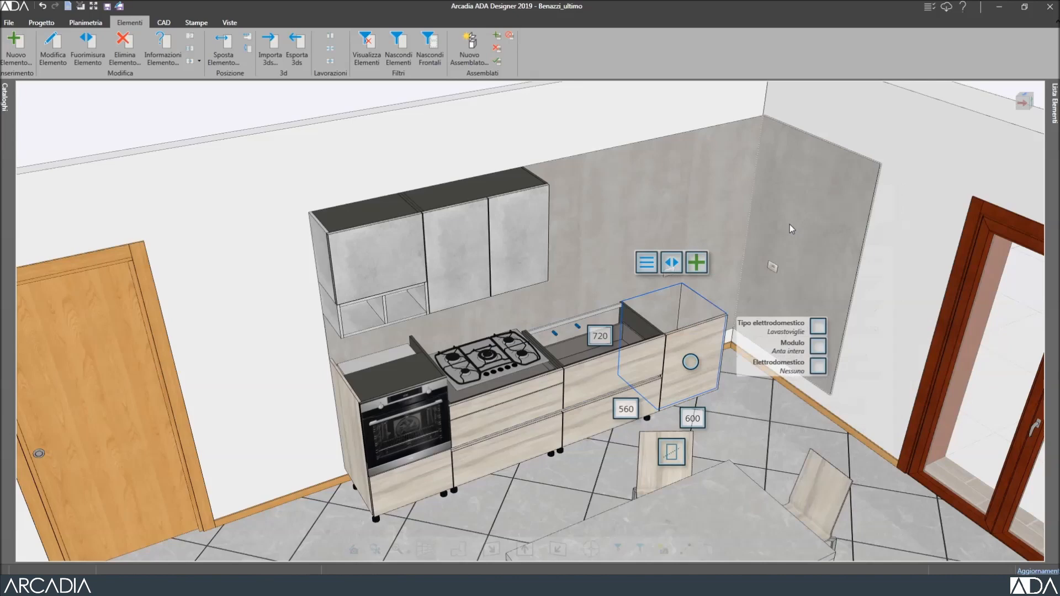
Select the dishwasher end cabinet, review its Varianti options, then dismiss them.
left_click(790, 224)
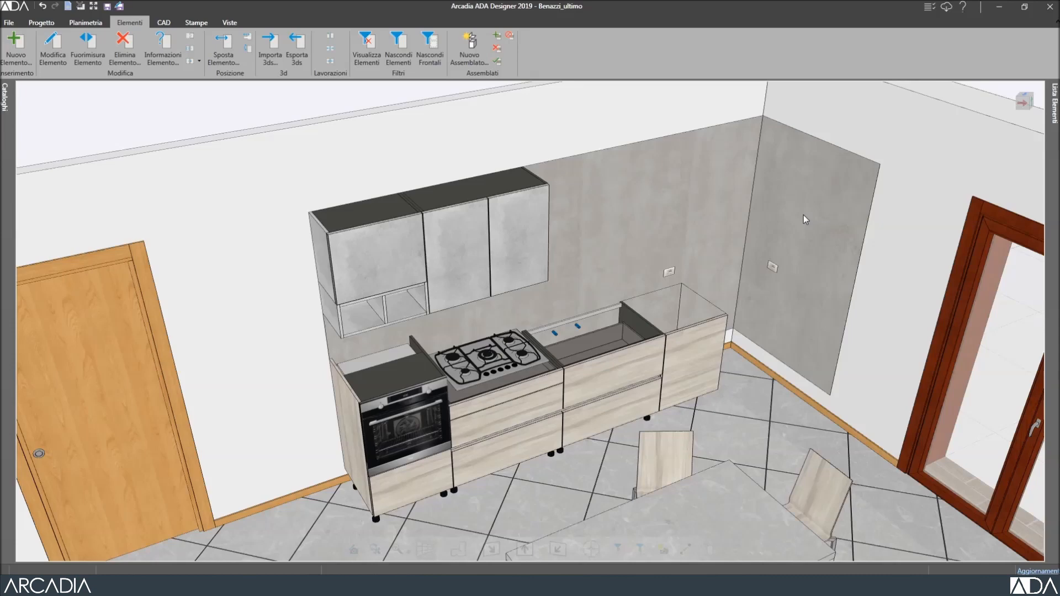
left_click(704, 336)
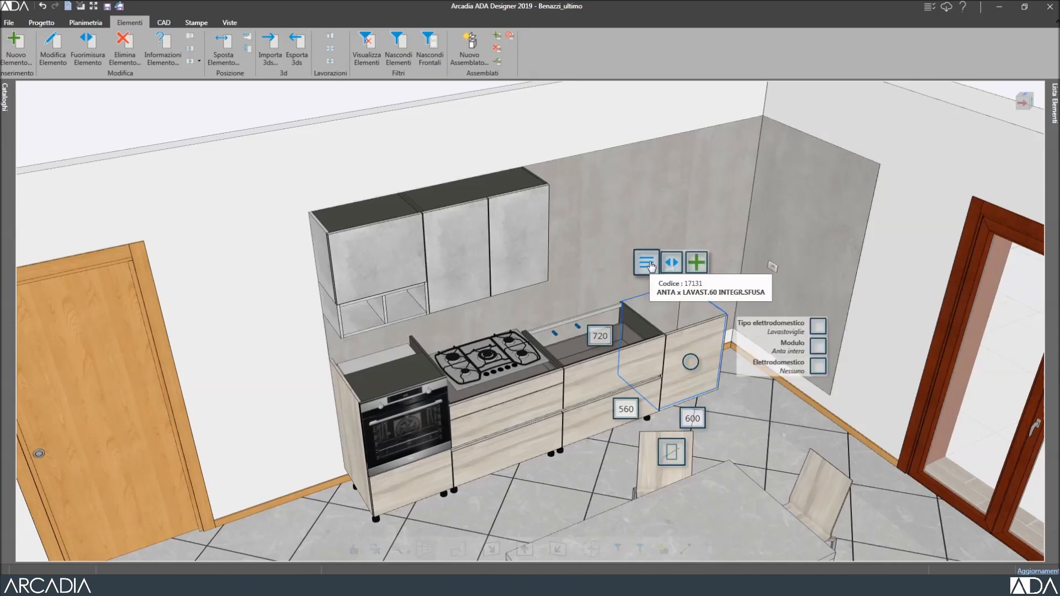
left_click(647, 264)
mouse_move(676, 282)
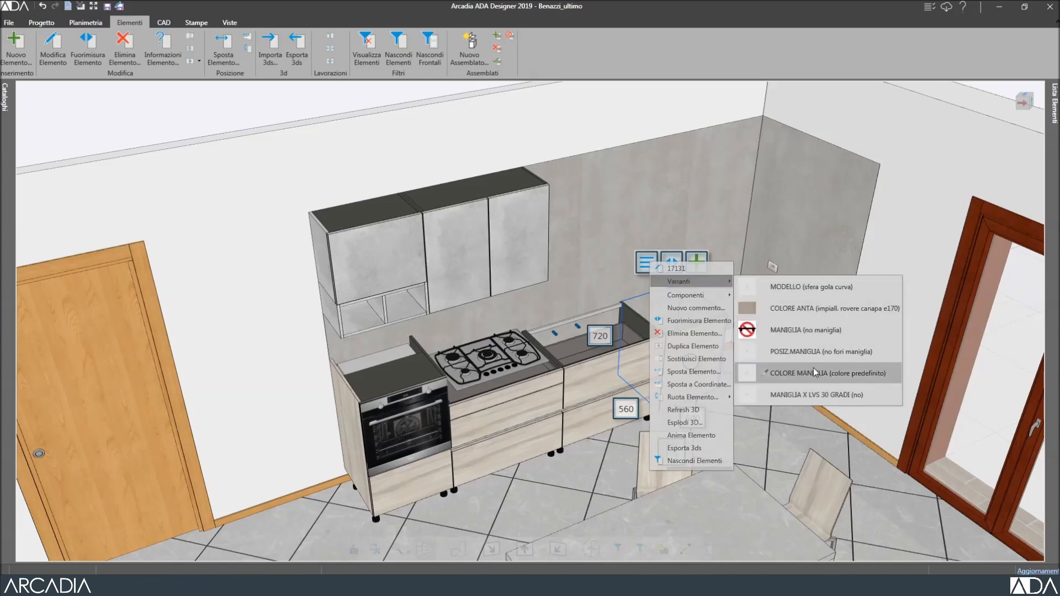
left_click(892, 246)
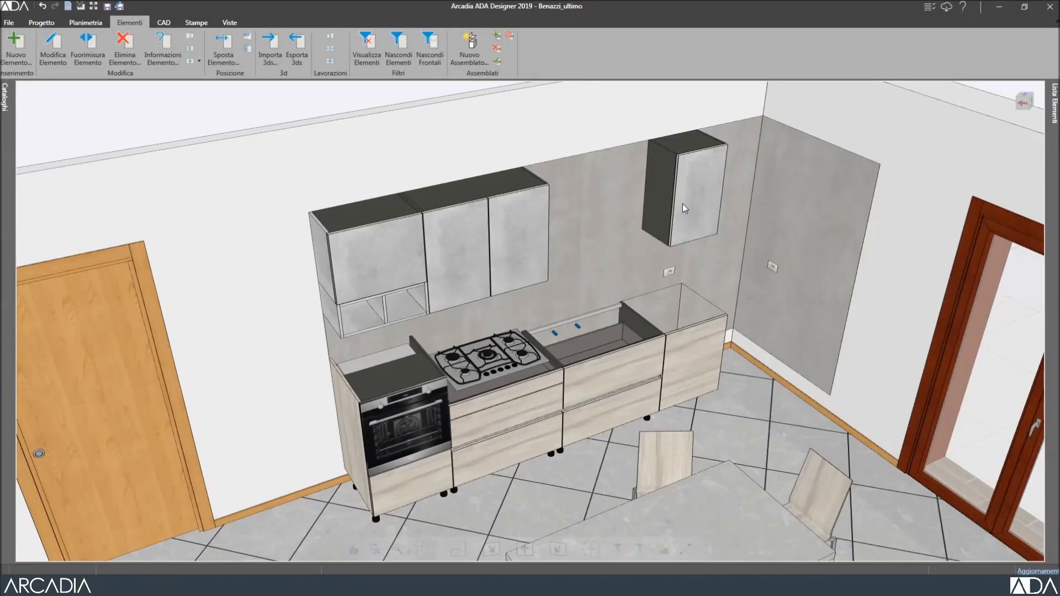
left_click(683, 205)
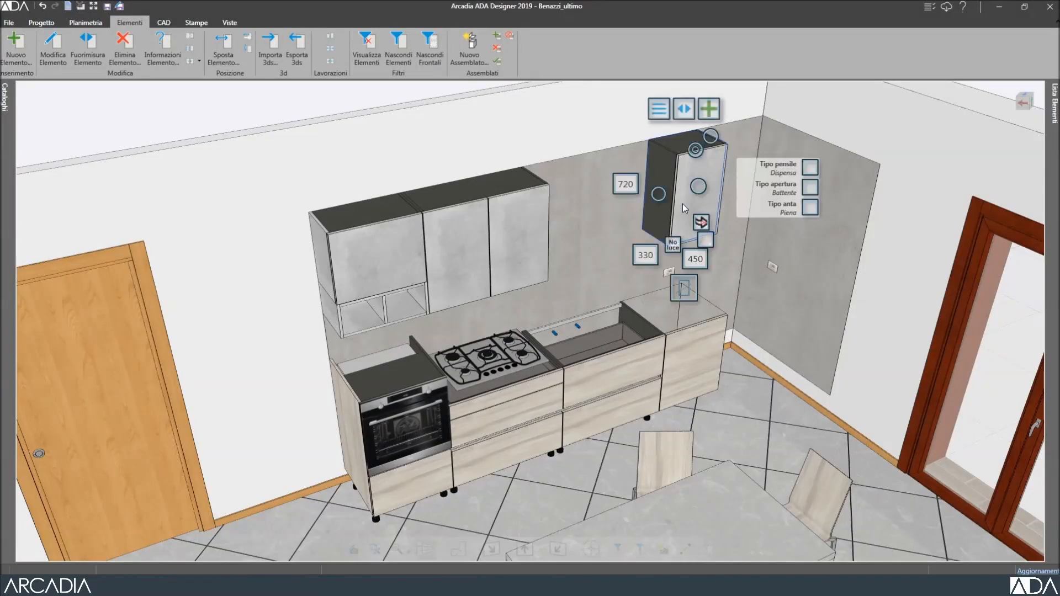
left_click(89, 47)
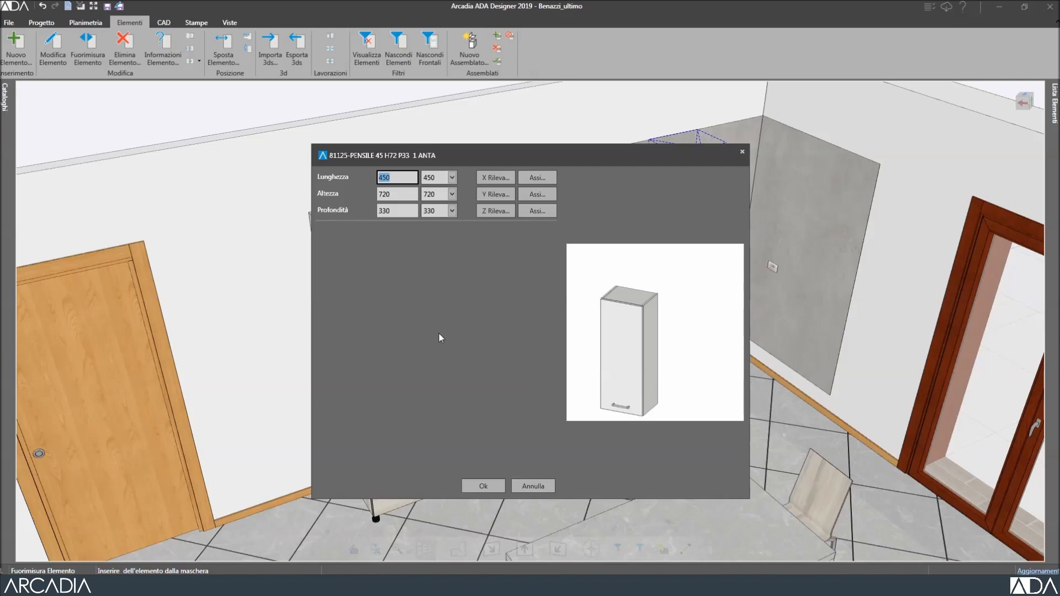
left_click(452, 178)
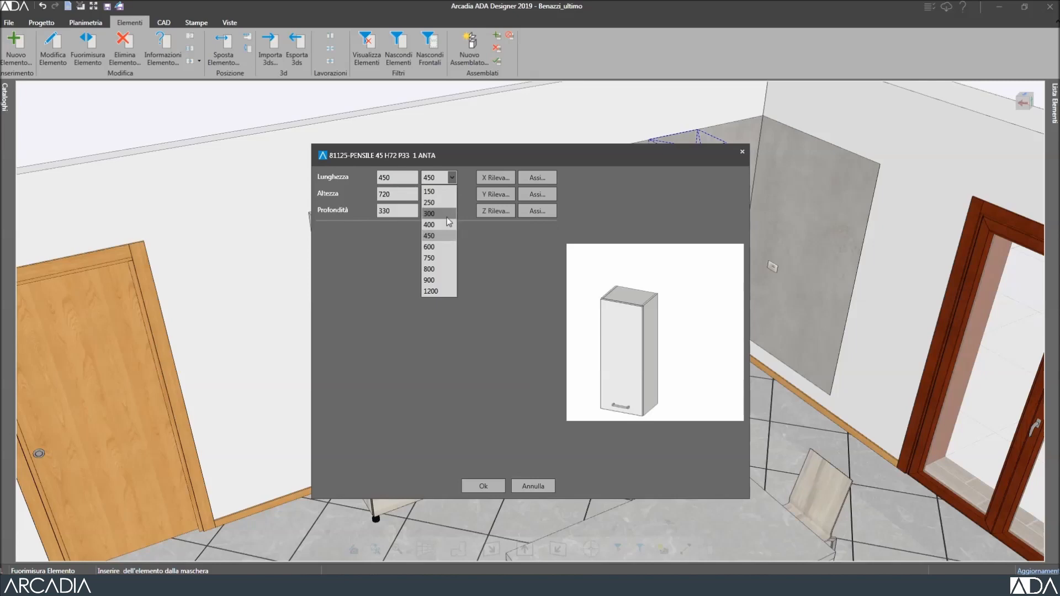
left_click(444, 247)
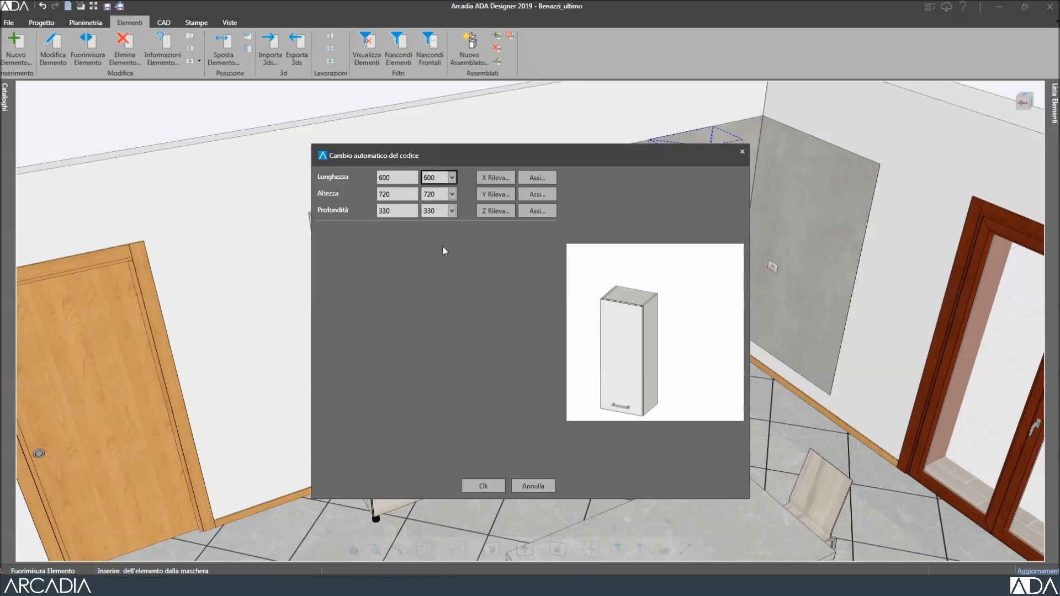
left_click(497, 487)
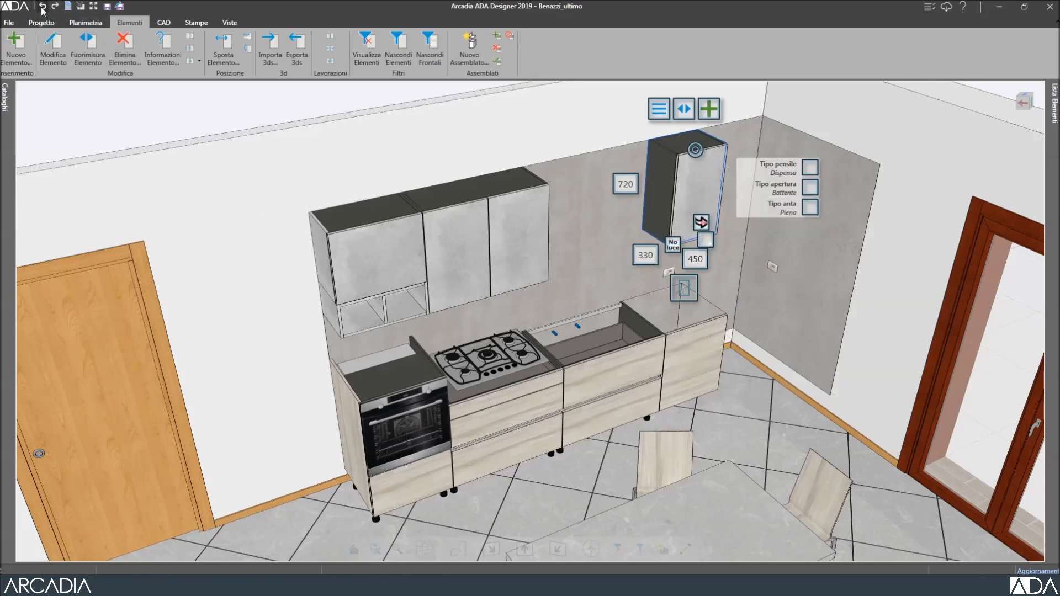
left_click(83, 47)
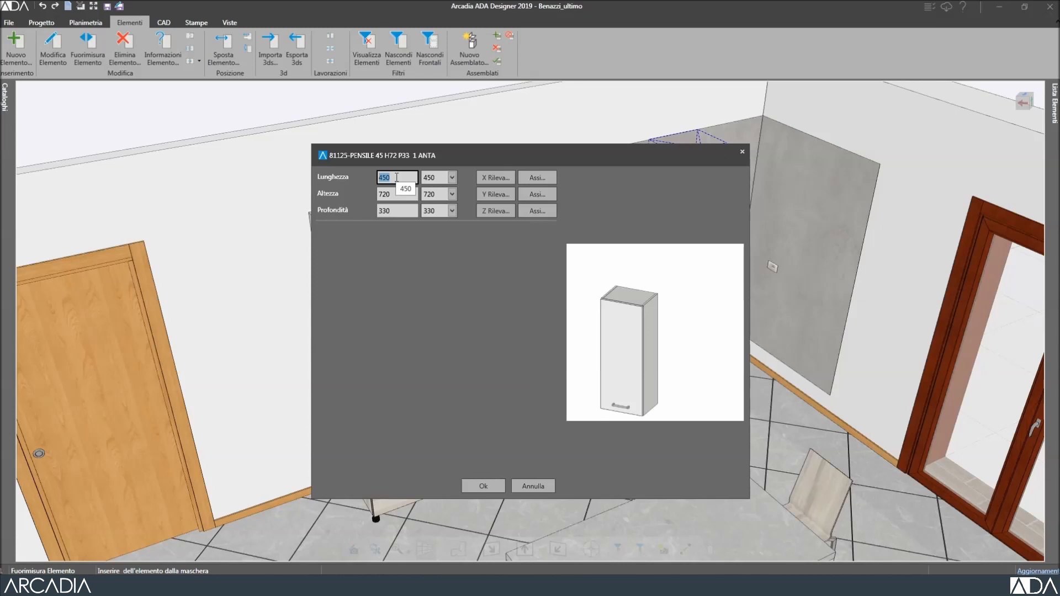
type("600")
key("BackSpace")
key("BackSpace")
key("BackSpace")
type("450+150")
left_click(398, 192)
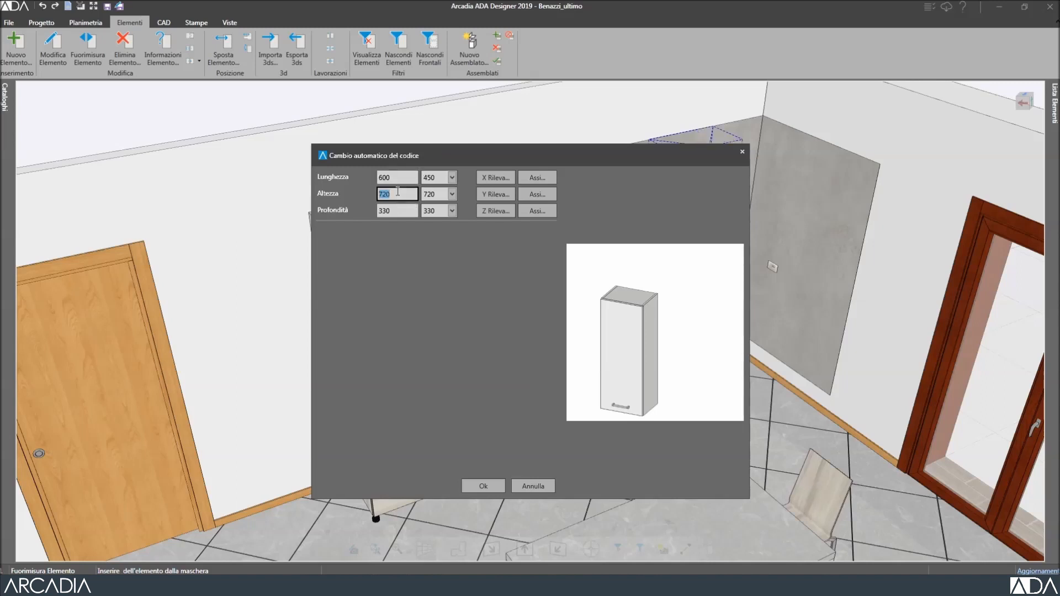
left_click(488, 482)
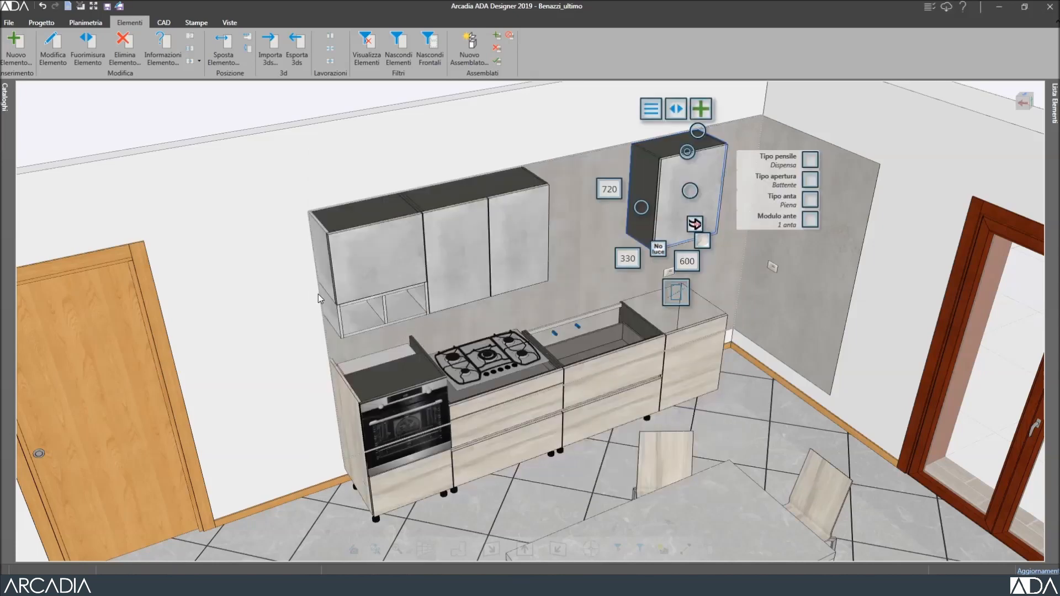
left_click(42, 6)
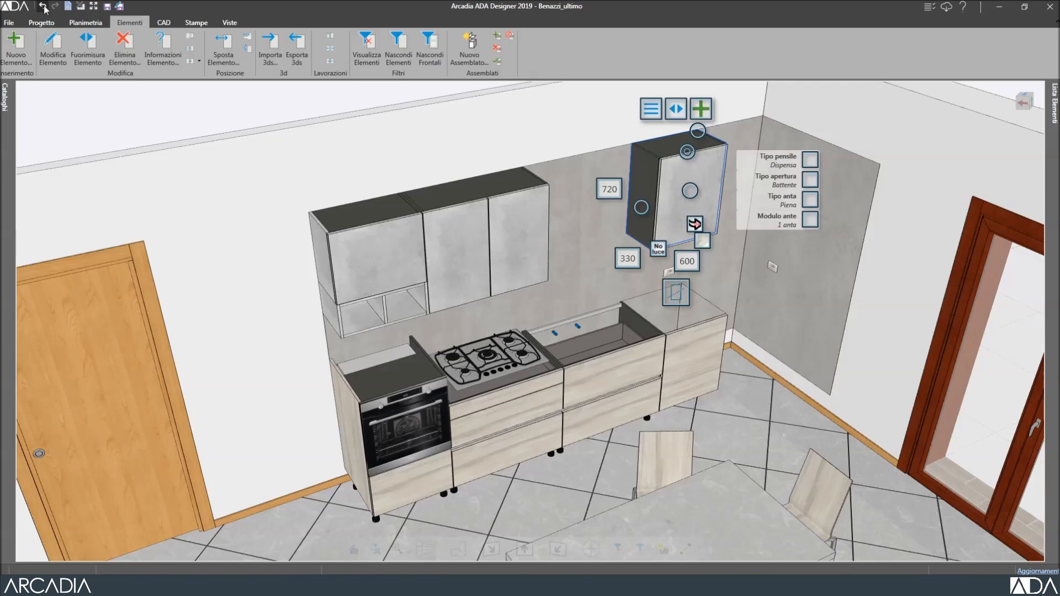
Place a 600×720×330 wall cabinet on the back wall near the corner and confirm its dimensions.
left_click(83, 52)
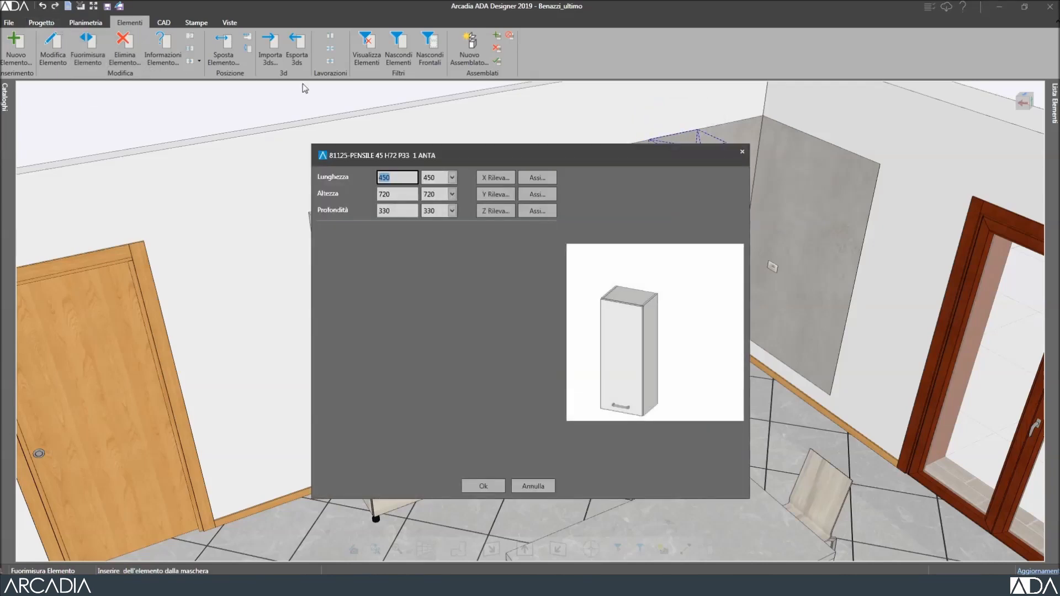
left_click(492, 180)
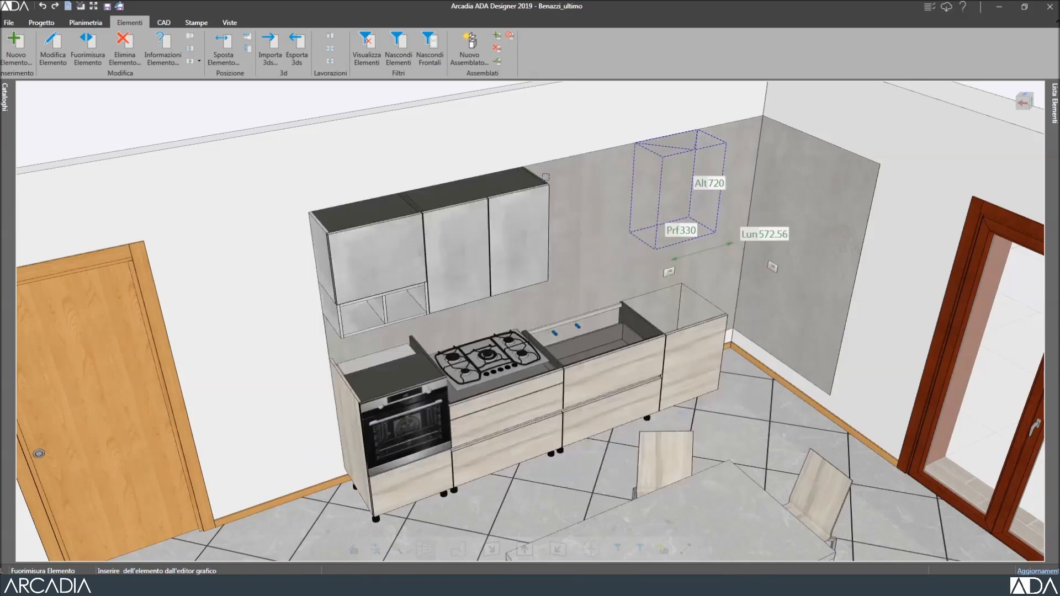
left_click(695, 348)
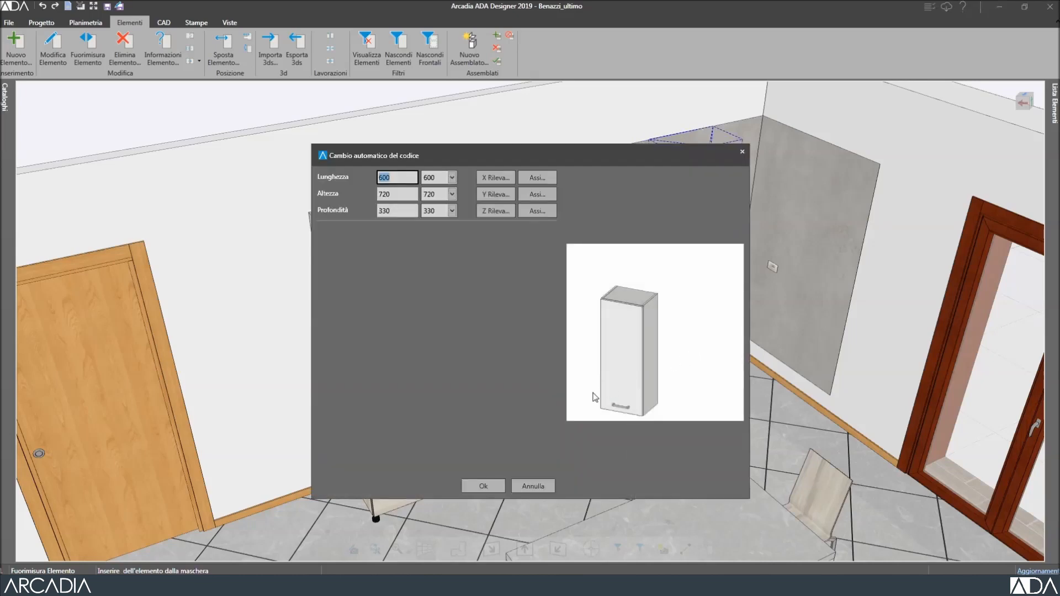
left_click(488, 484)
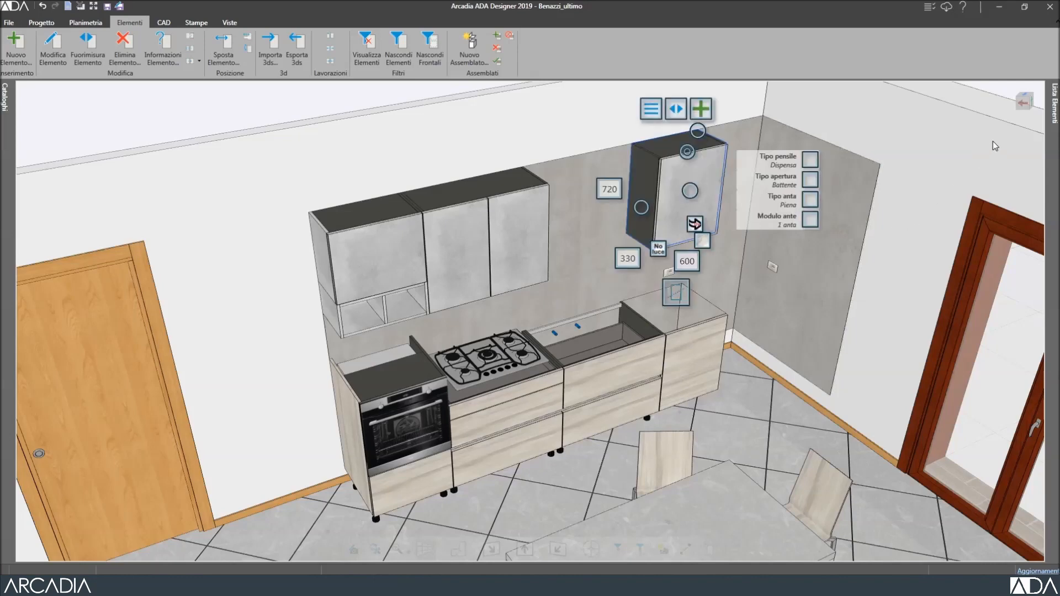
mouse_move(1011, 123)
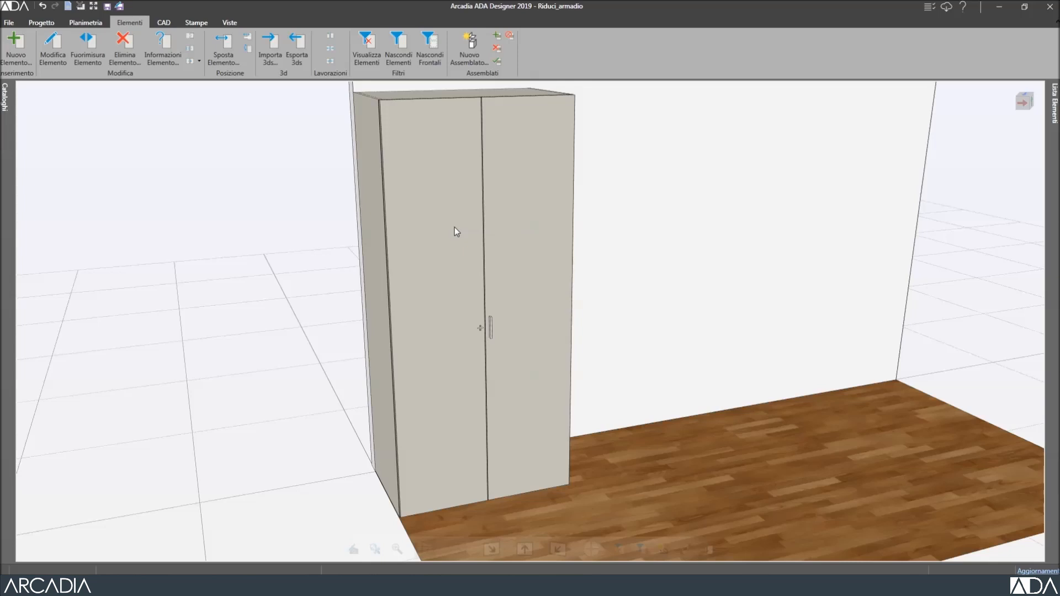
Narrow the wardrobe to 910 wide, setting the second cutting axis position to 50.
left_click(455, 228)
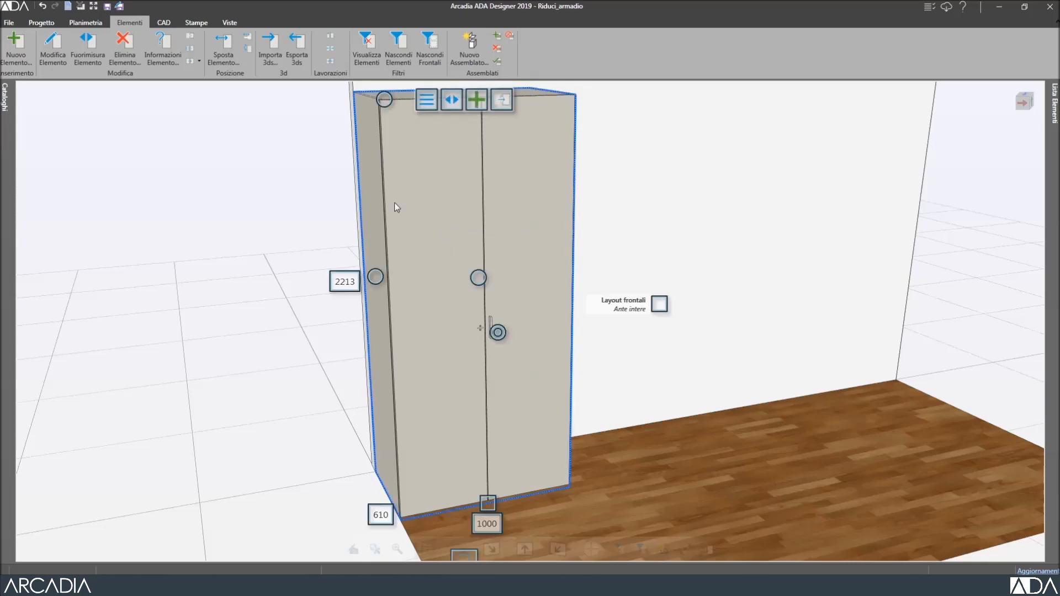
left_click(88, 50)
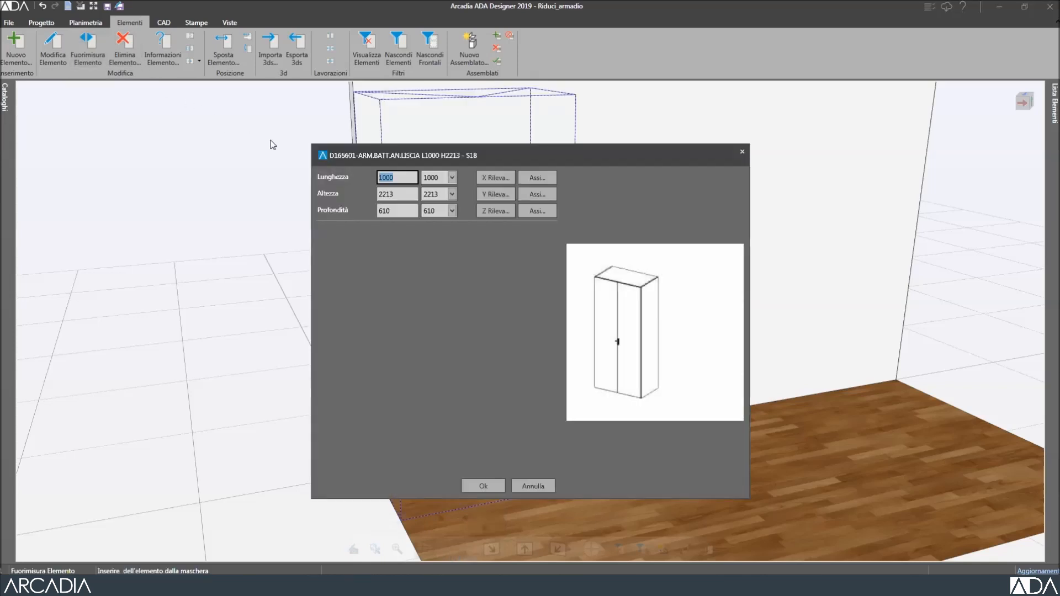
type("910")
left_click(402, 193)
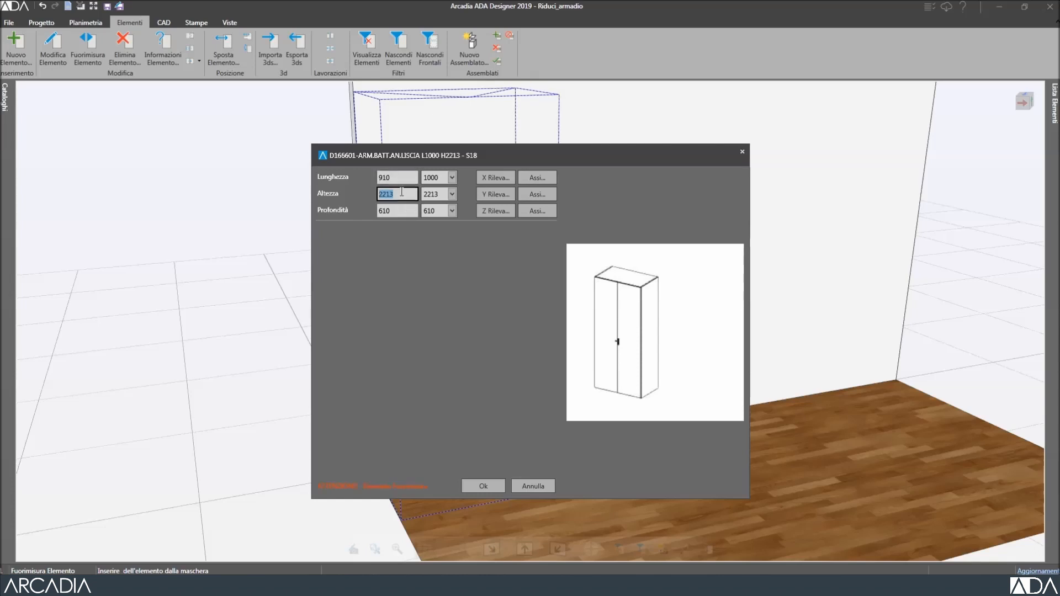
left_click(538, 178)
double_click(492, 313)
type("50")
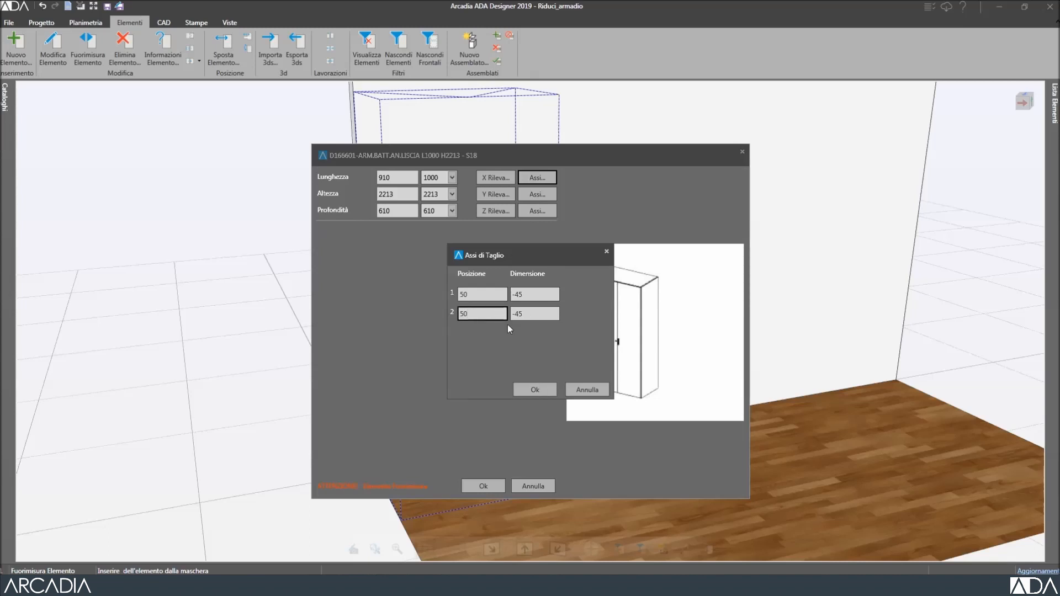
left_click(535, 391)
left_click(503, 483)
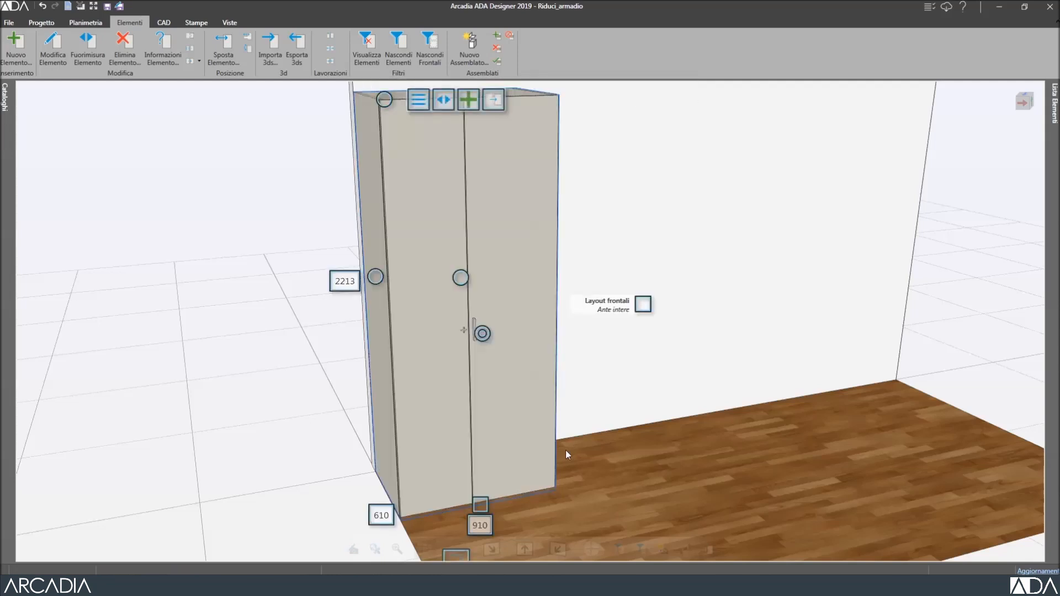
Check the right and left doors, now 407 and 497 wide, then clear the selection.
left_click(509, 452)
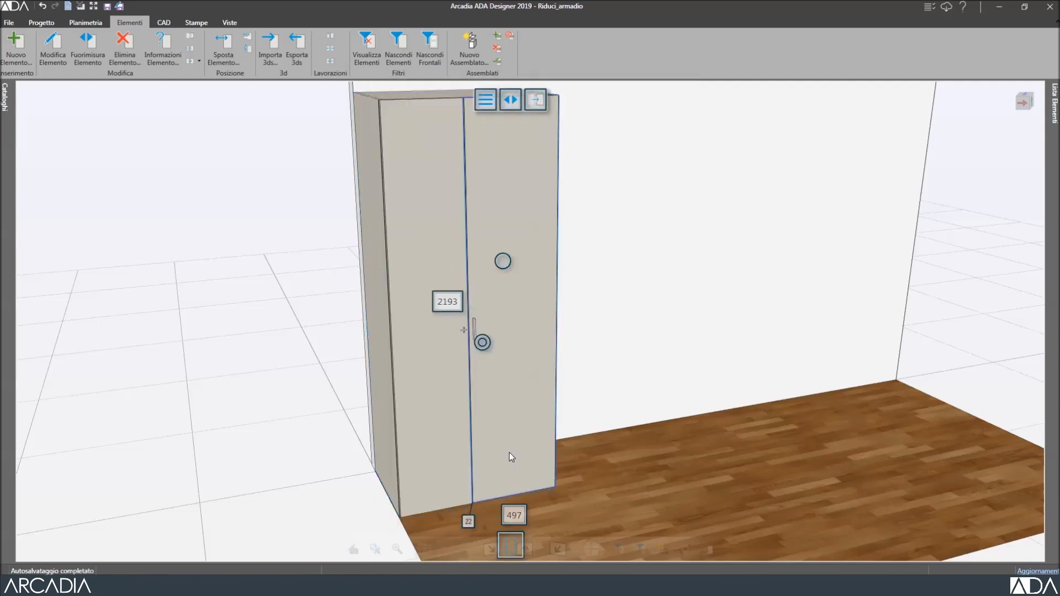
left_click(427, 462)
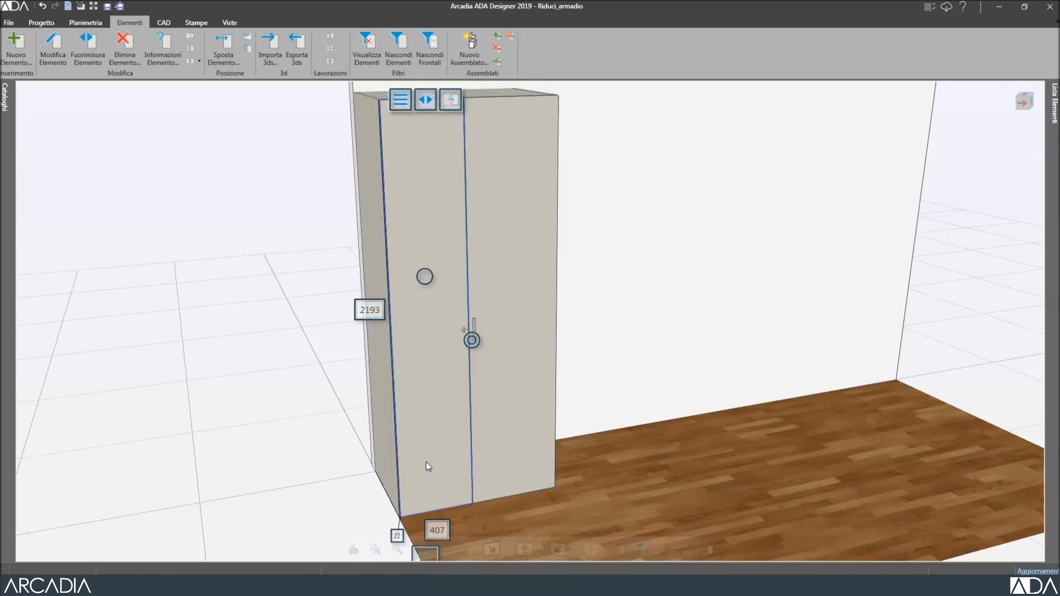
left_click(330, 458)
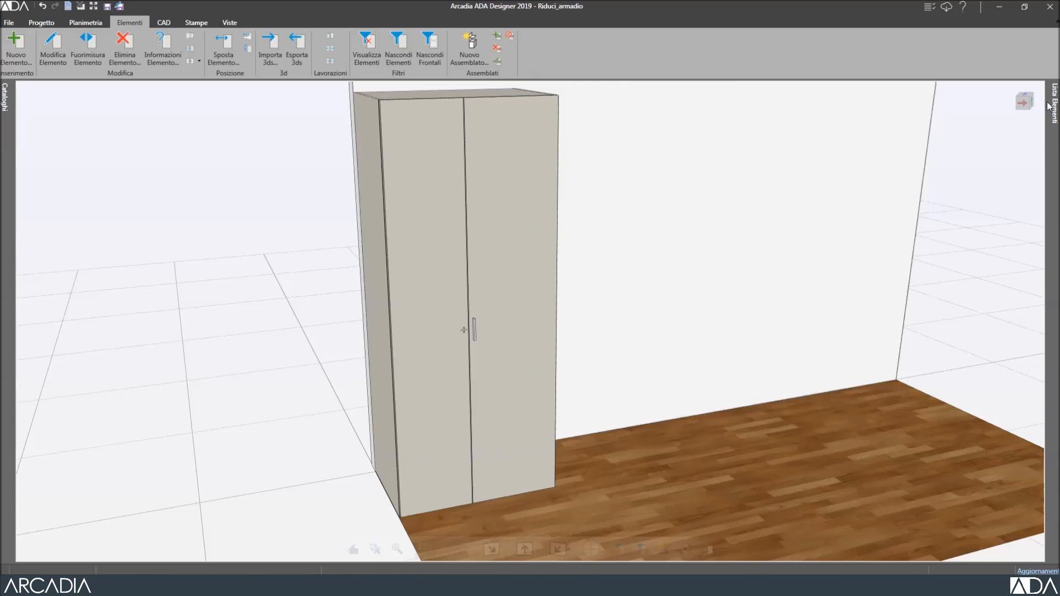
mouse_move(1056, 102)
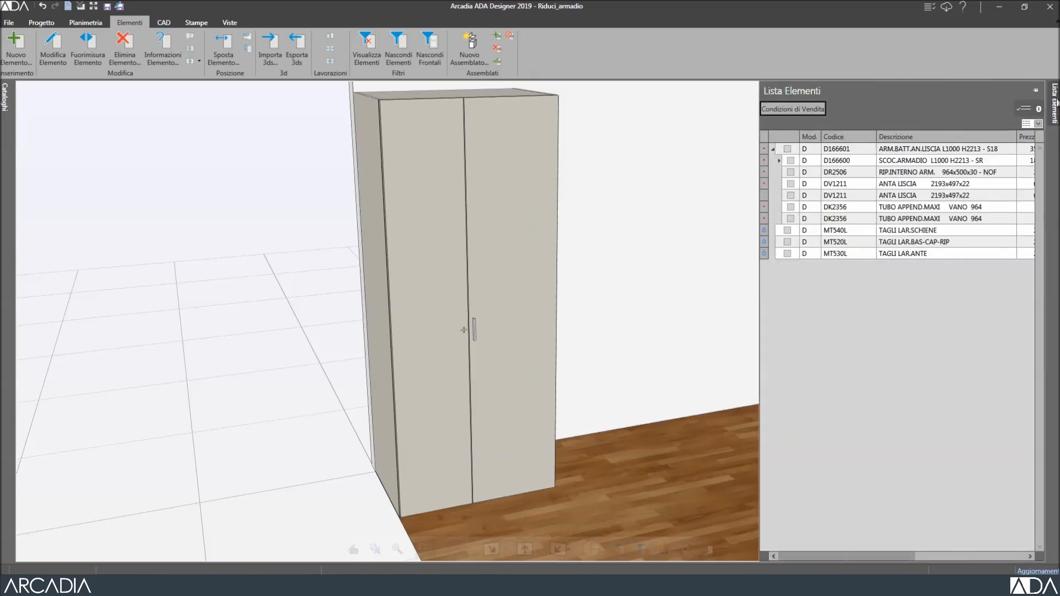
Select the SCOC.ARMADIO wardrobe carcass row in the element list.
left_click(819, 161)
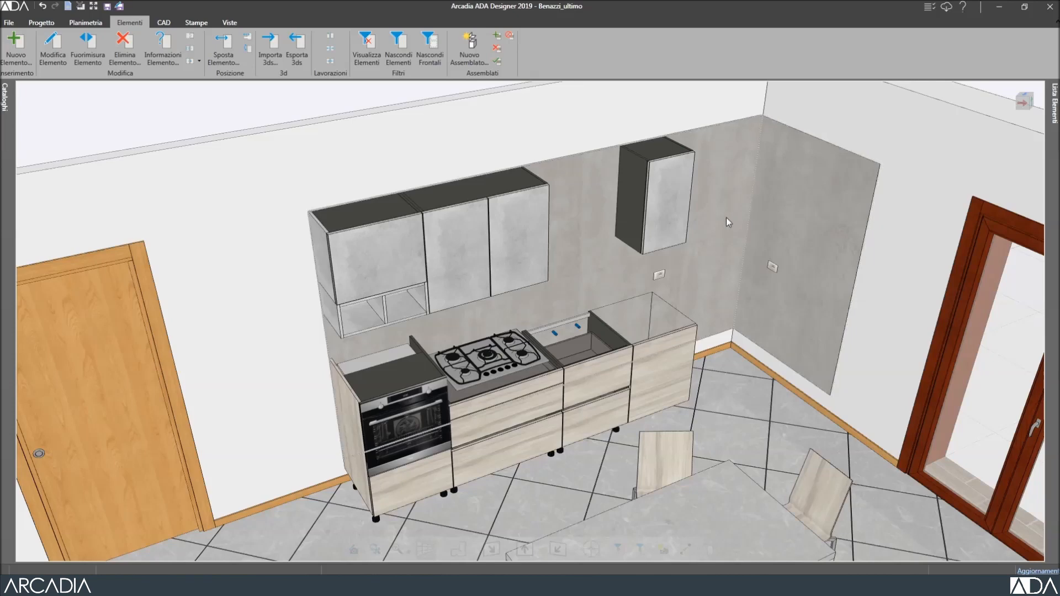
left_click(676, 218)
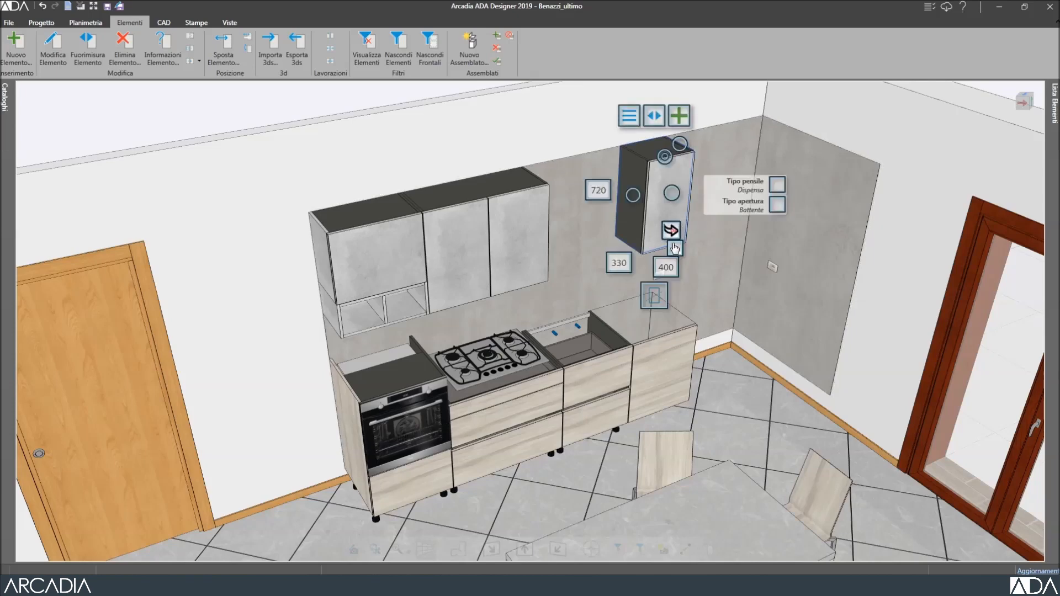
left_click(670, 270)
left_click(670, 268)
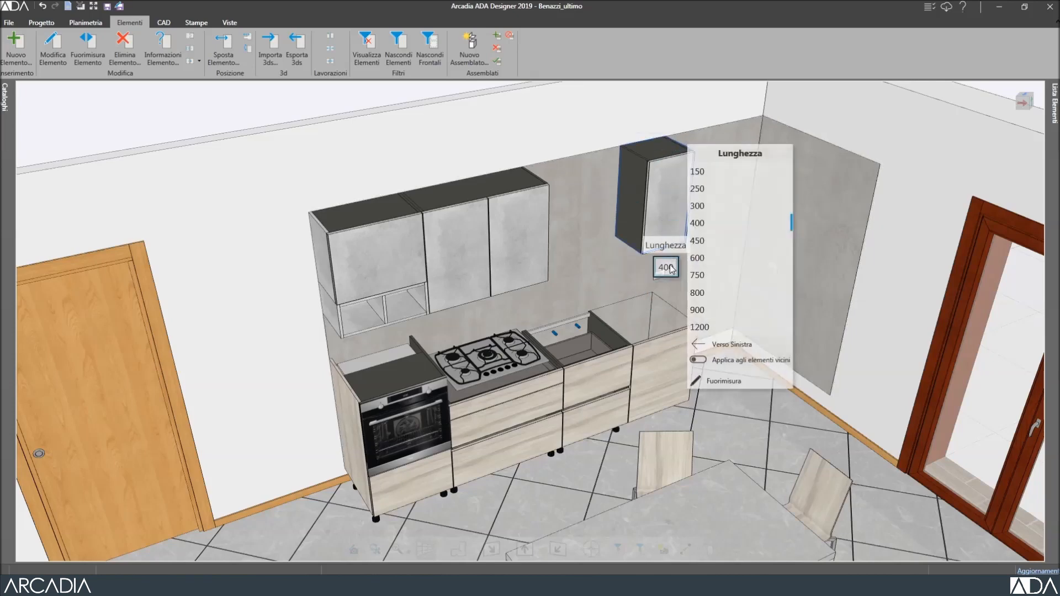
left_click(738, 381)
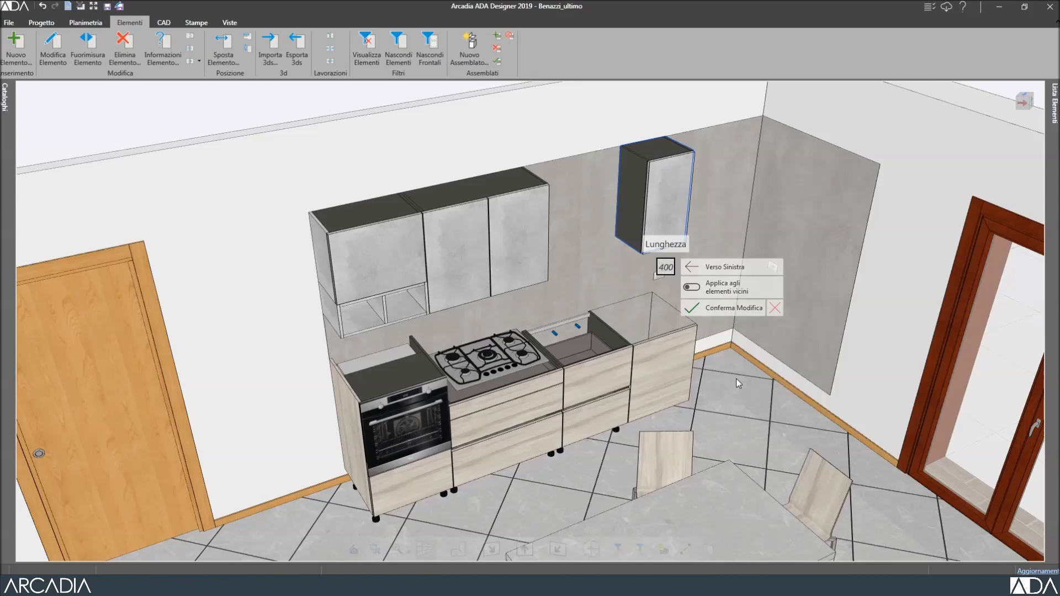
type("+200")
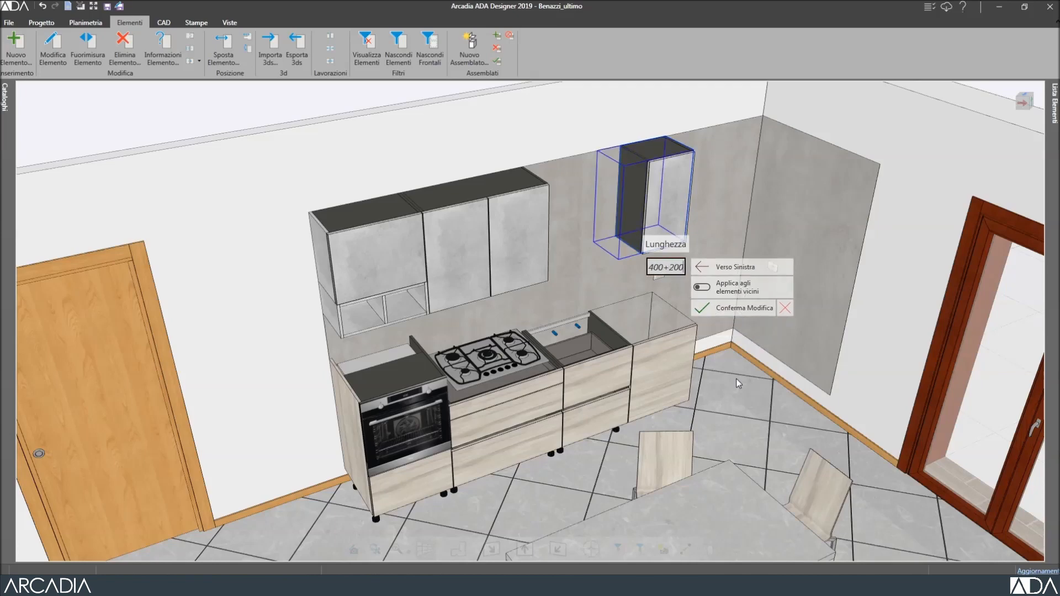
type("0")
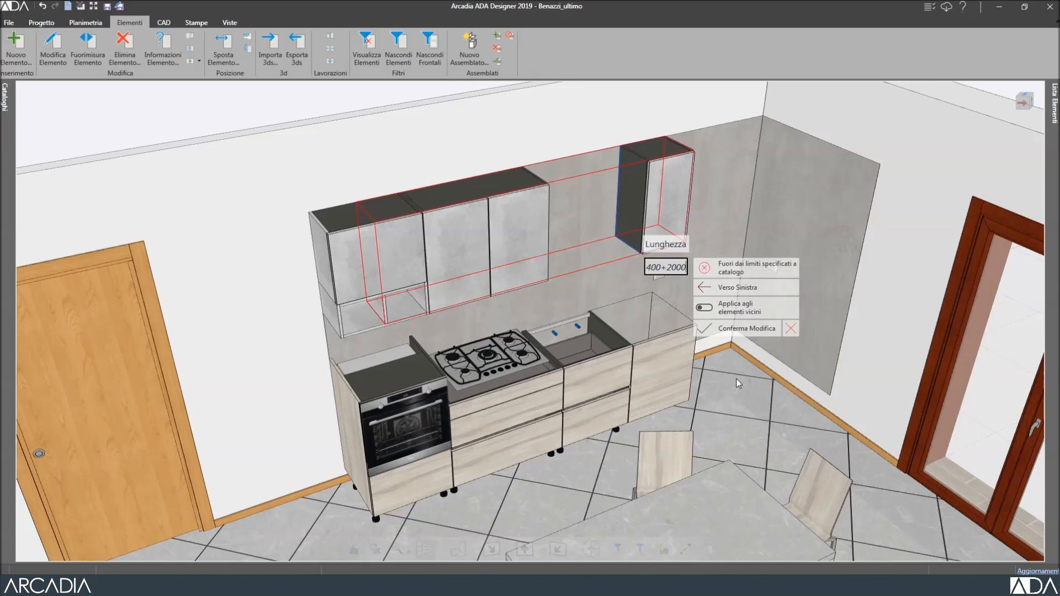
left_click(793, 331)
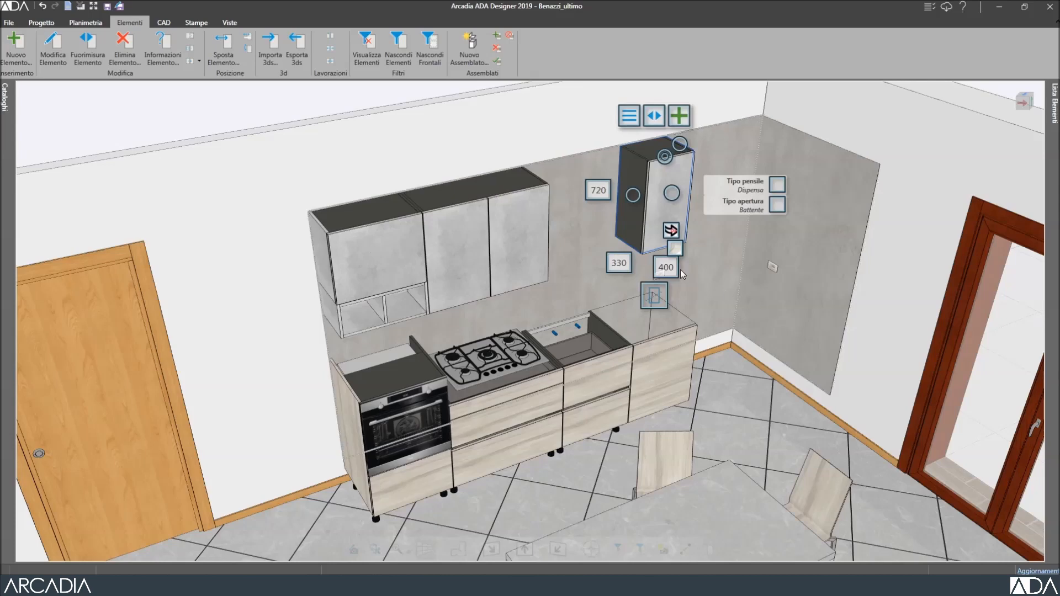
Stretch the corner wall cabinet leftward from 400 to 600 wide.
mouse_move(667, 269)
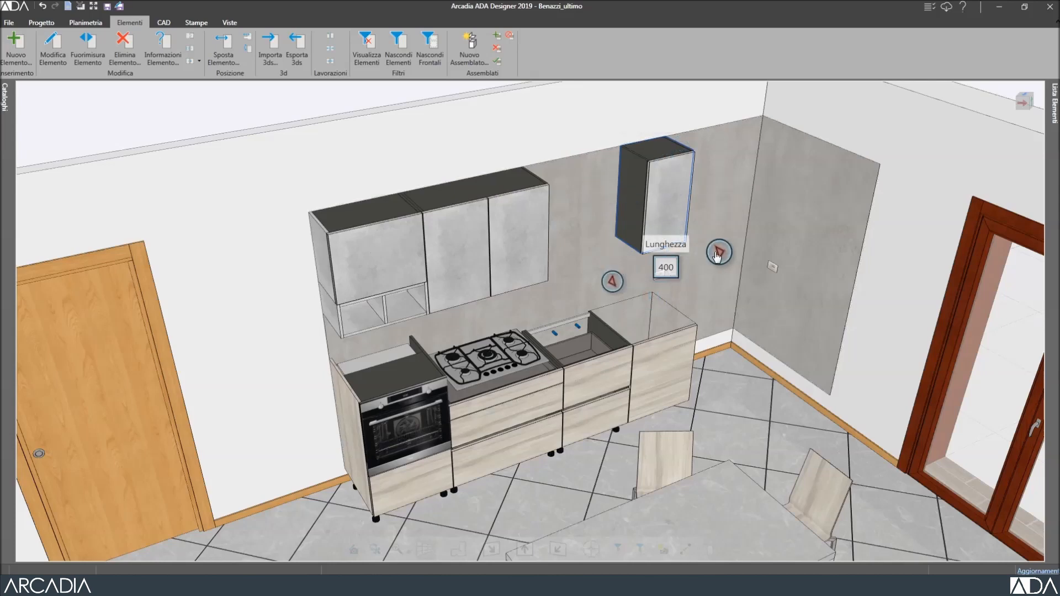
left_click(613, 283)
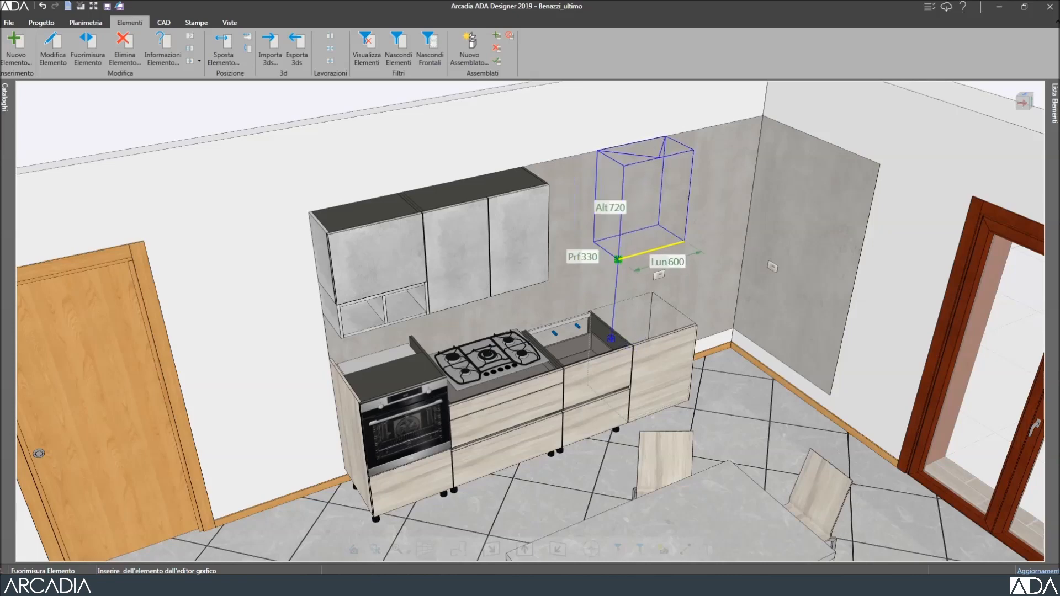
left_click(612, 342)
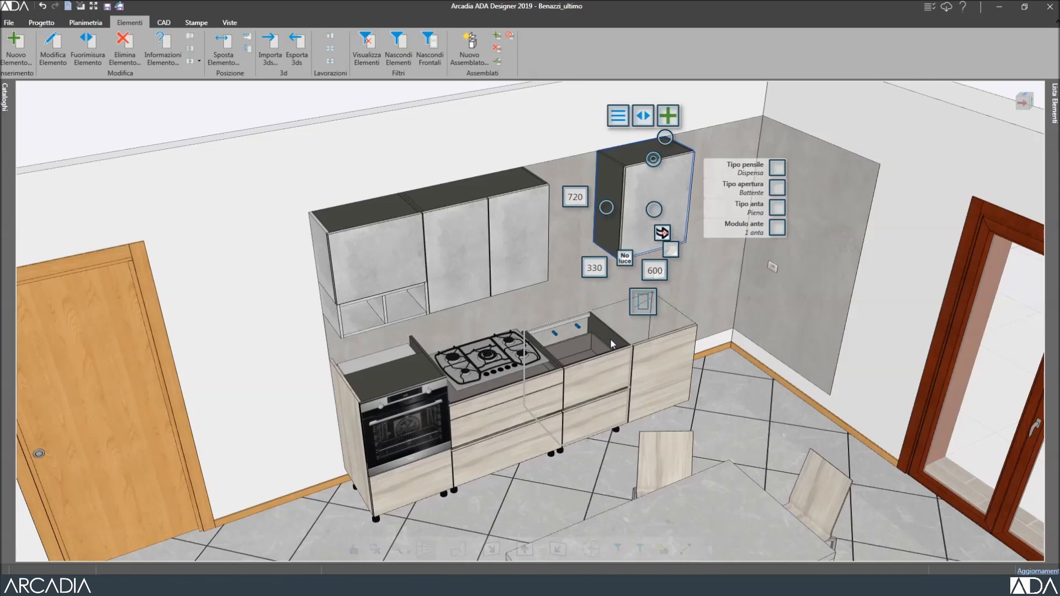
left_click(588, 381)
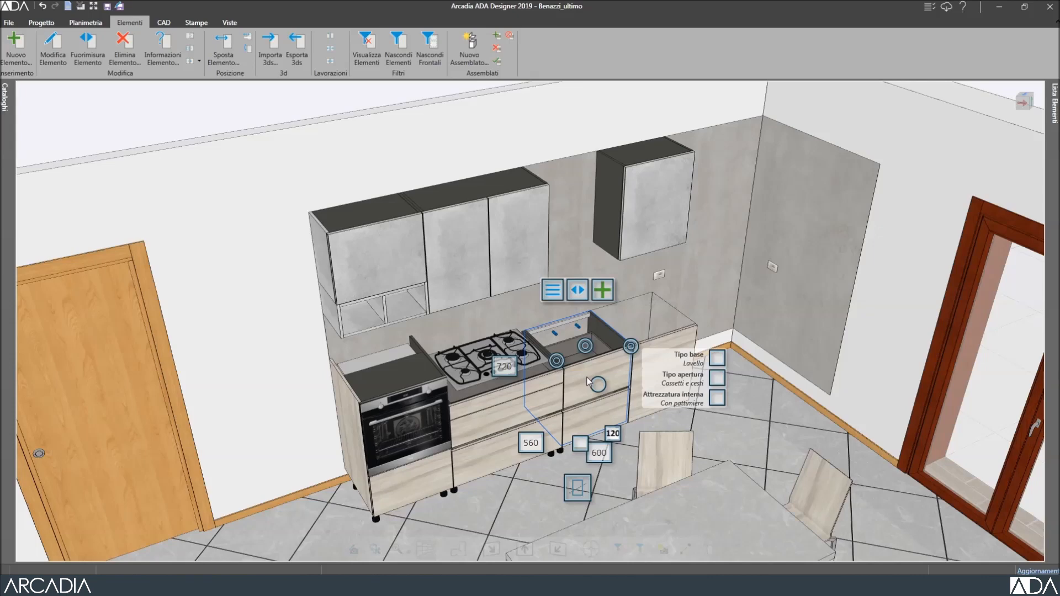
Set the sink base cabinet to 900 wide toward the right, shifting neighbouring cabinets along.
left_click(599, 453)
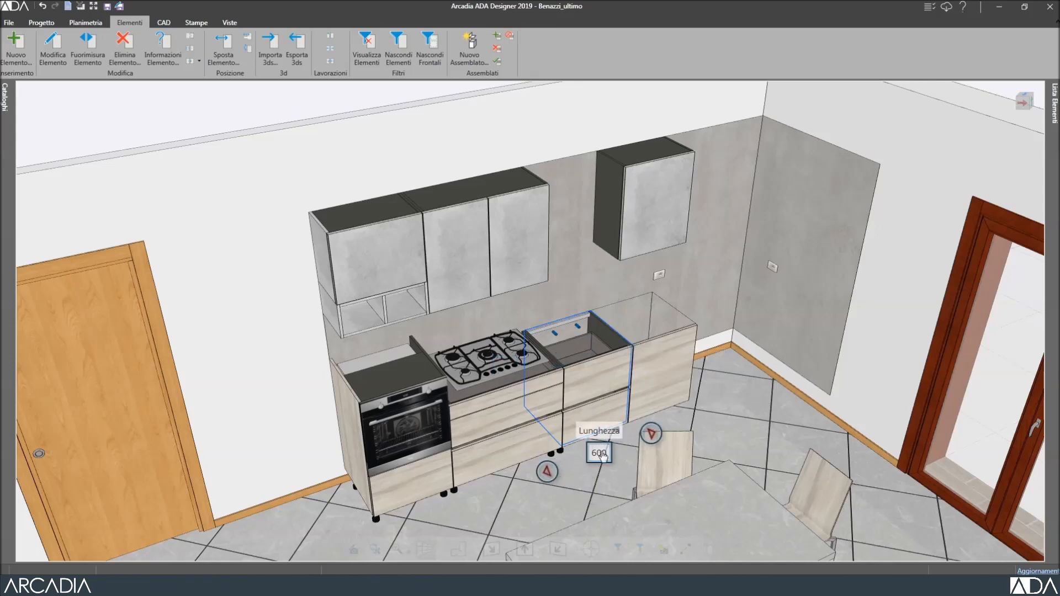
left_click(601, 453)
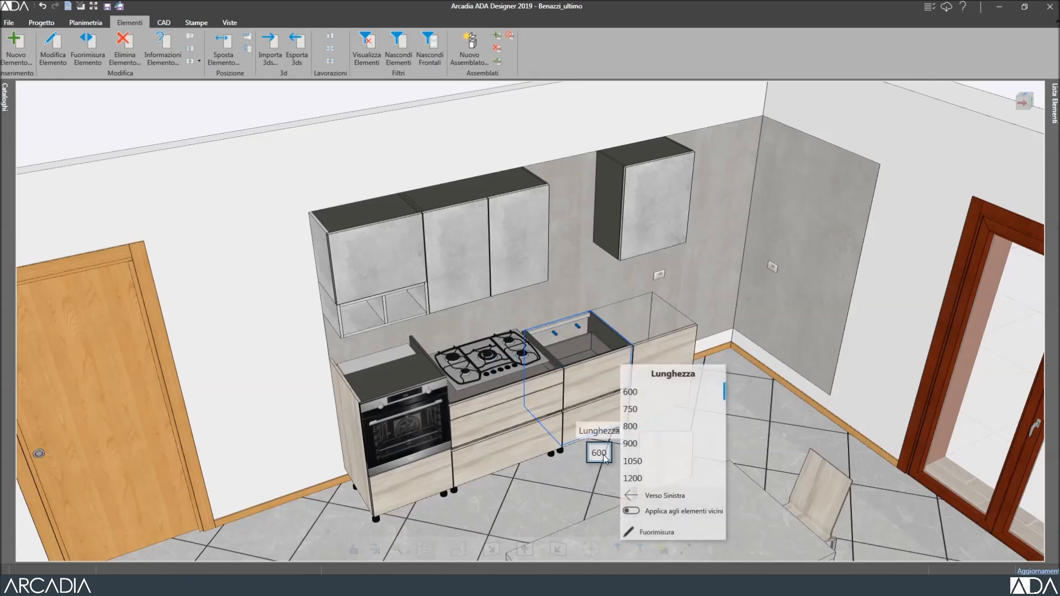
left_click(651, 516)
left_click(644, 497)
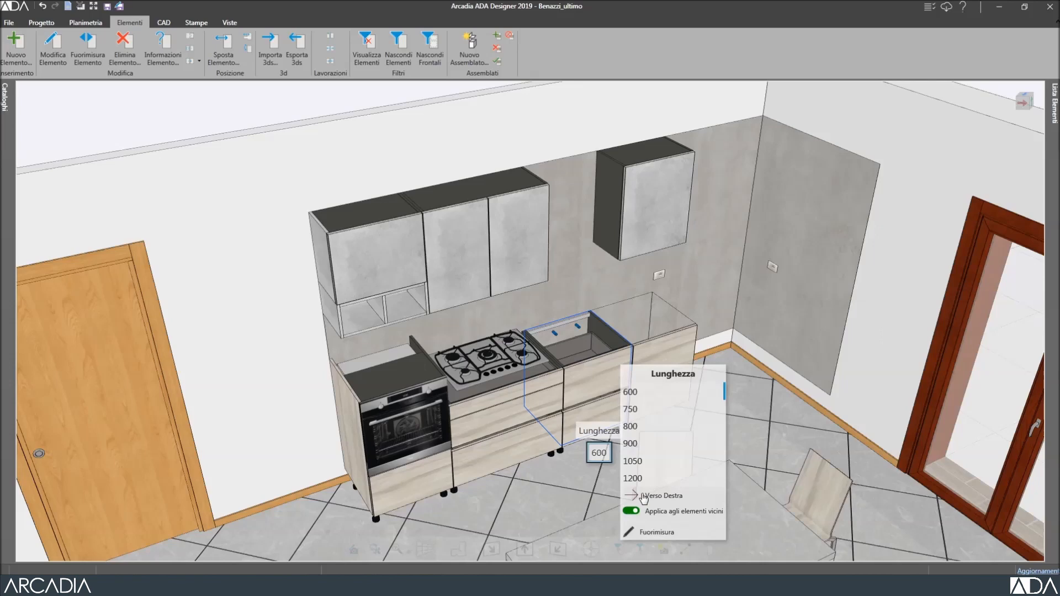
left_click(646, 445)
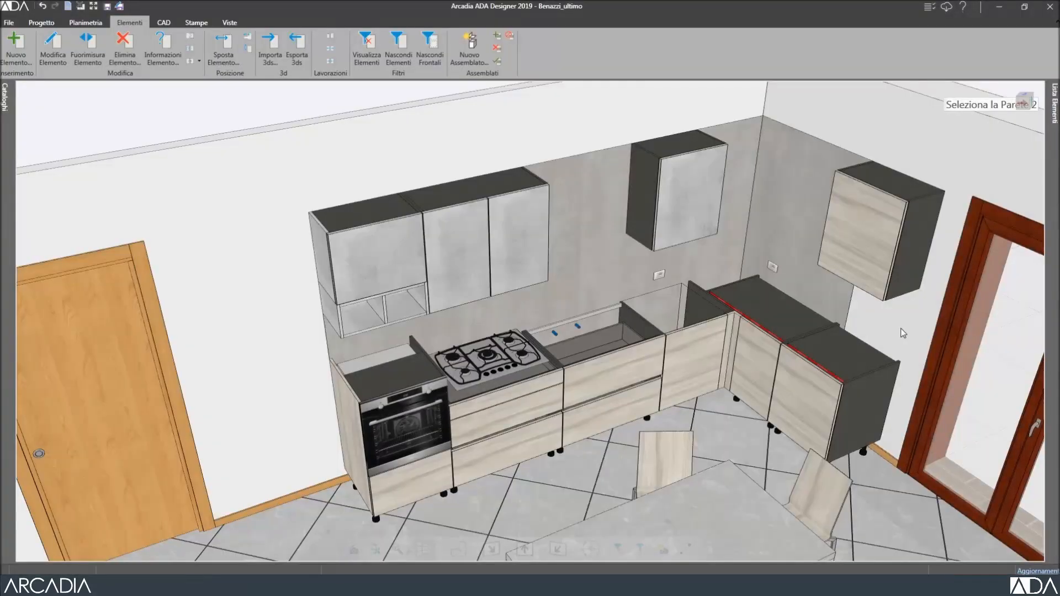
Delete the corner base cabinets and the right-wall wall cabinet above them.
left_click(853, 364)
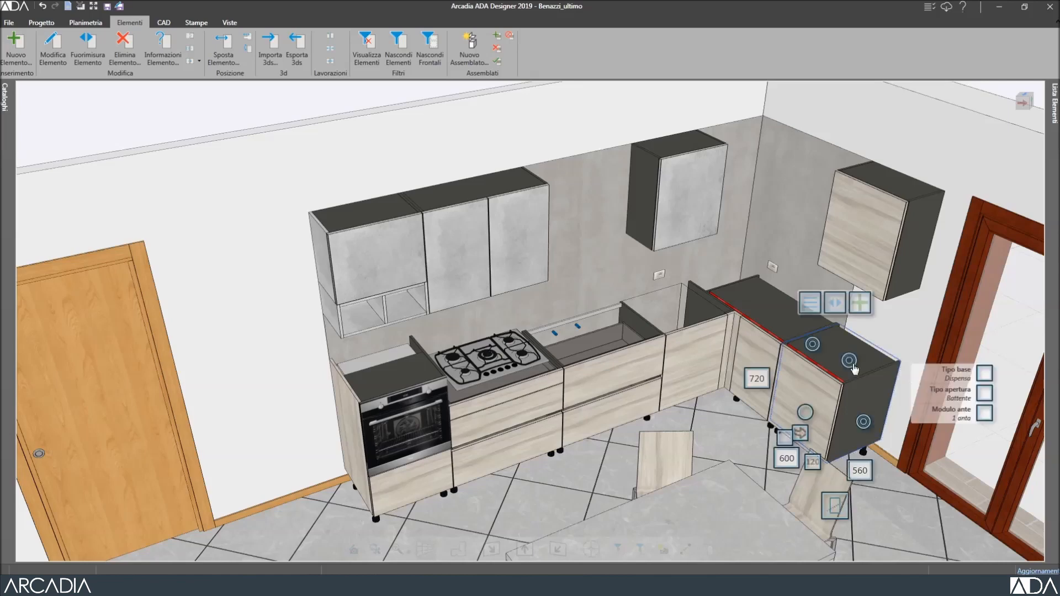
left_click(117, 46)
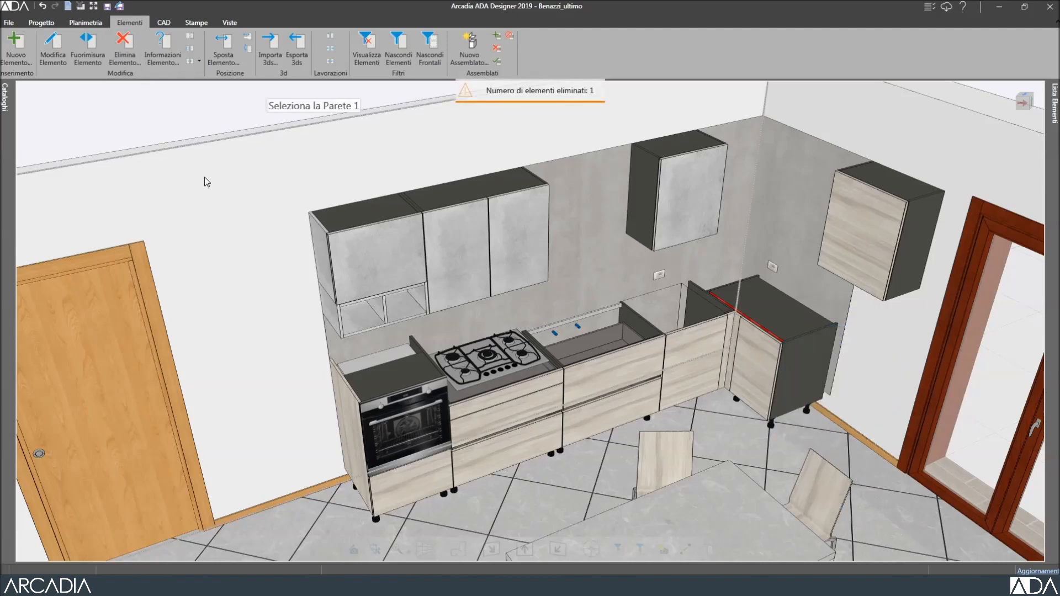
left_click(775, 313)
left_click(879, 233, "ctrl")
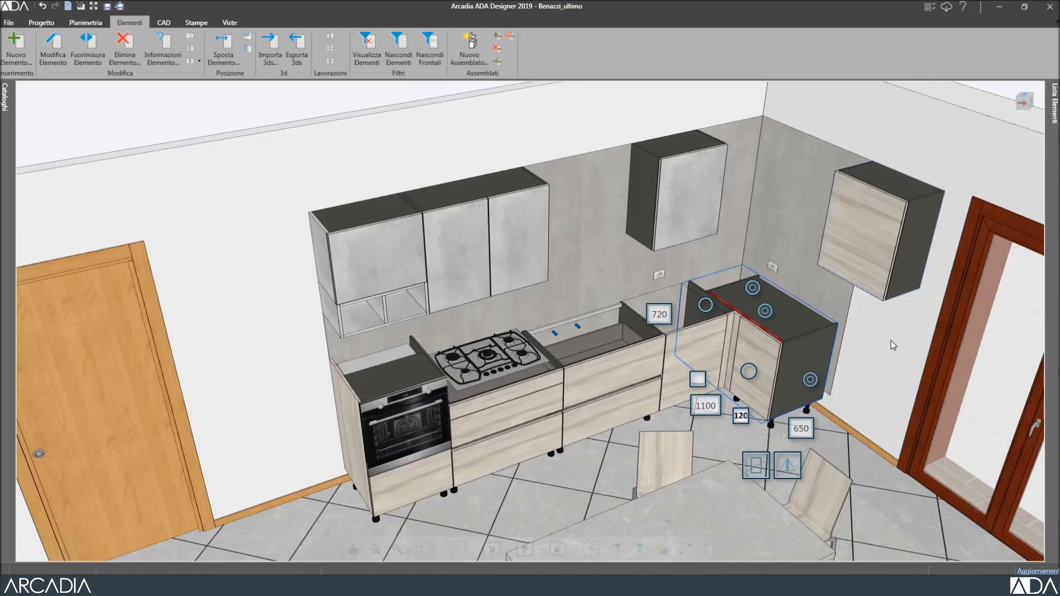
key("Delete")
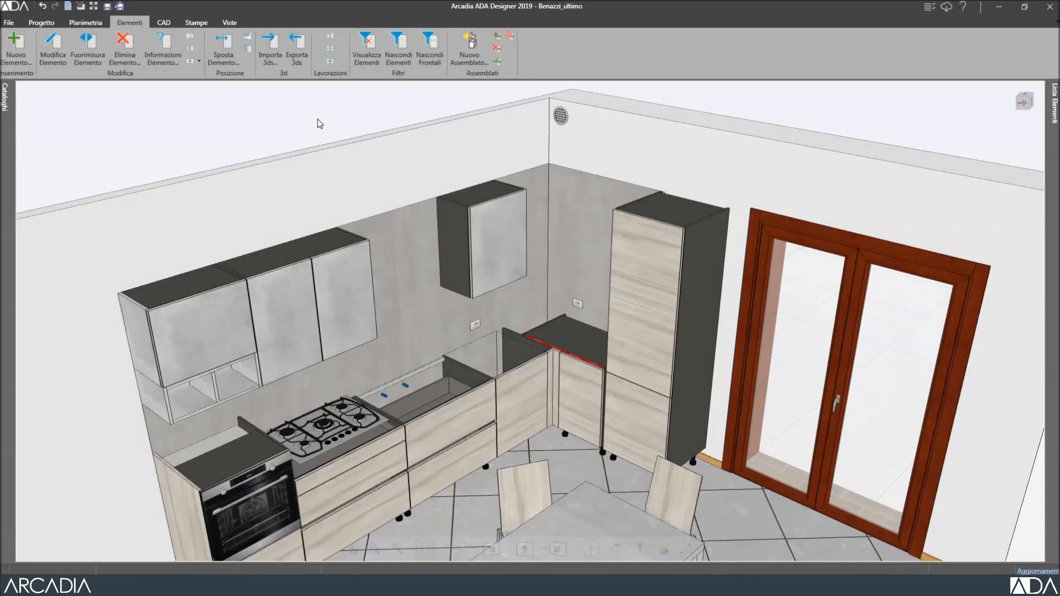
Show the tall column cabinet's element information, then select the wall cabinet above the sink.
left_click(166, 43)
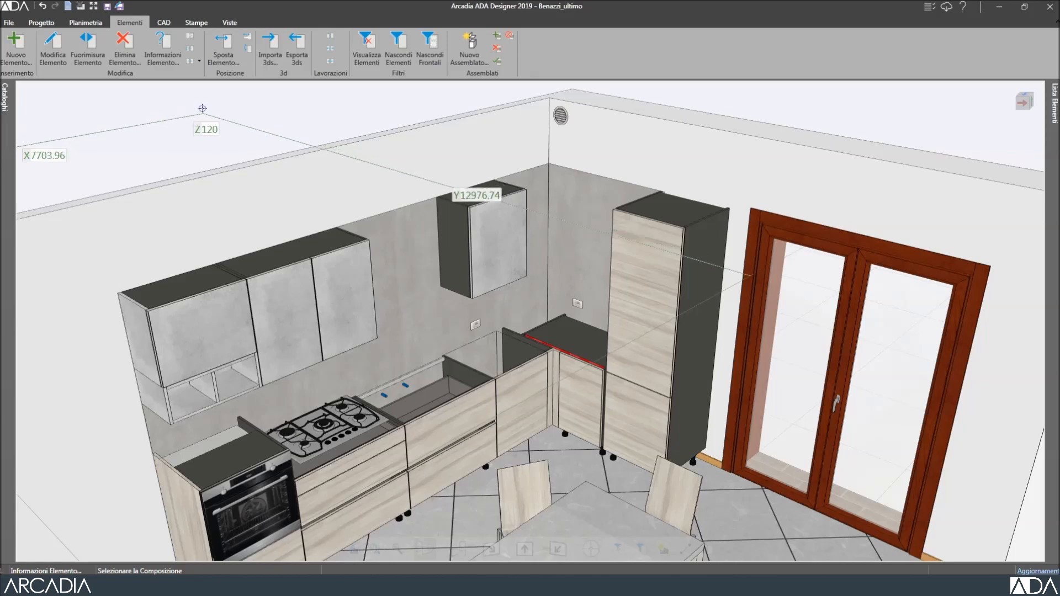
left_click(647, 434)
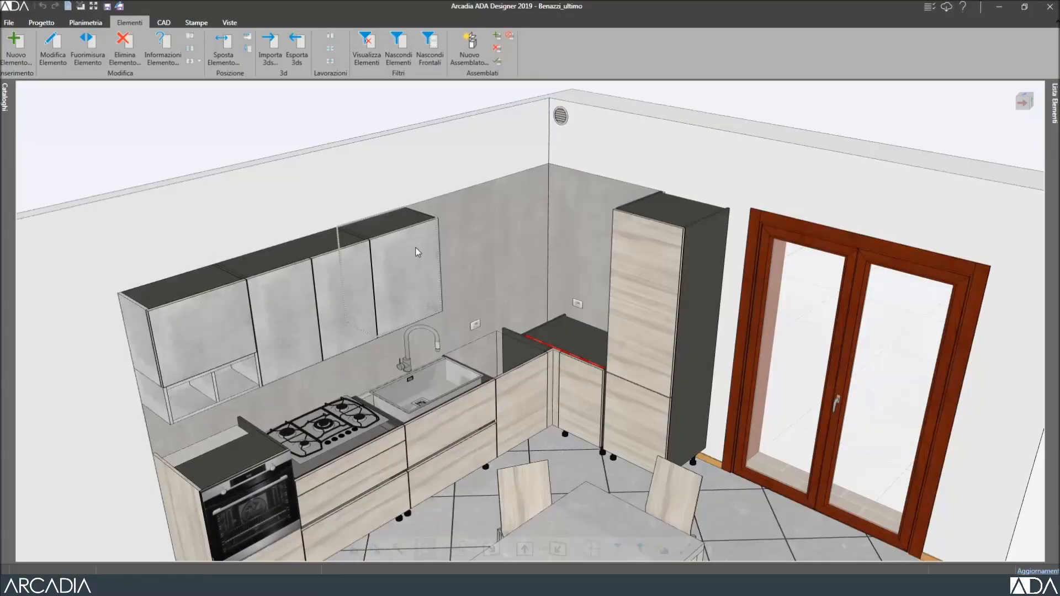
left_click(423, 257)
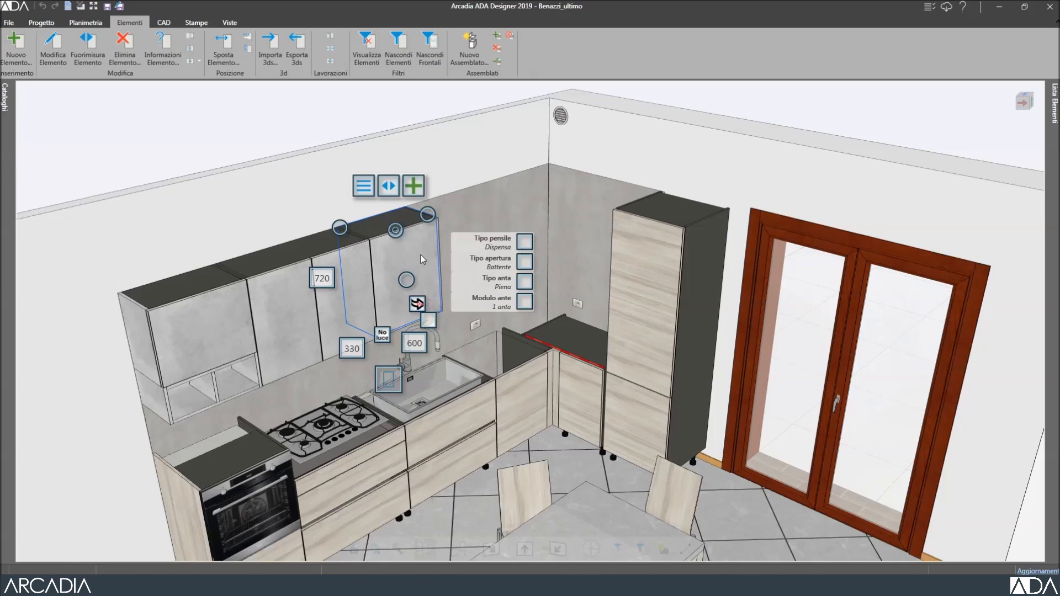
Browse the catalogue to Pensili > Scolapiatti H.72 solid-door dish-drainer cabinets.
left_click(190, 37)
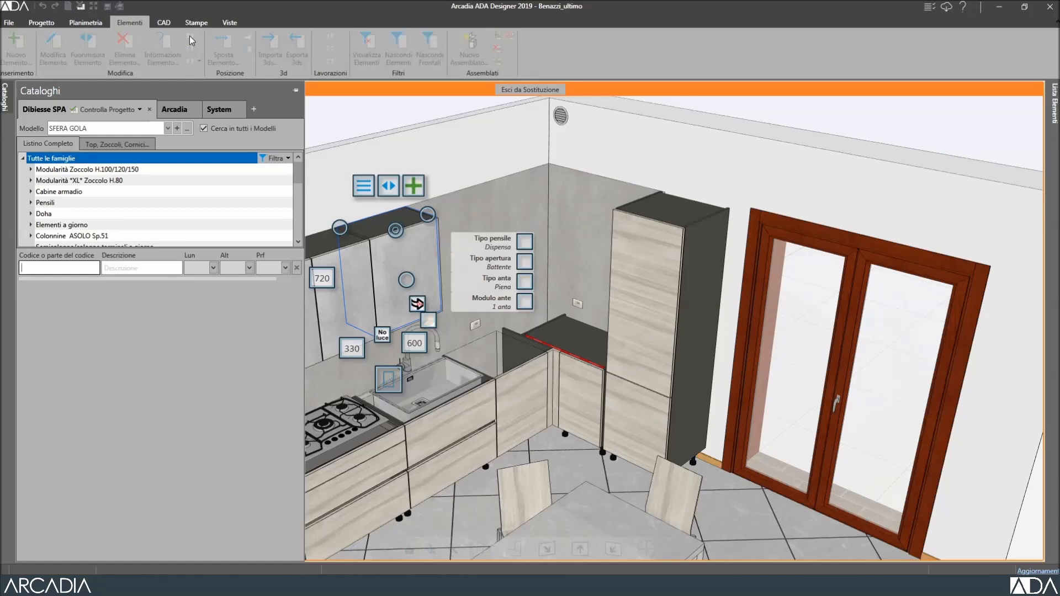
left_click(30, 203)
left_click(40, 215)
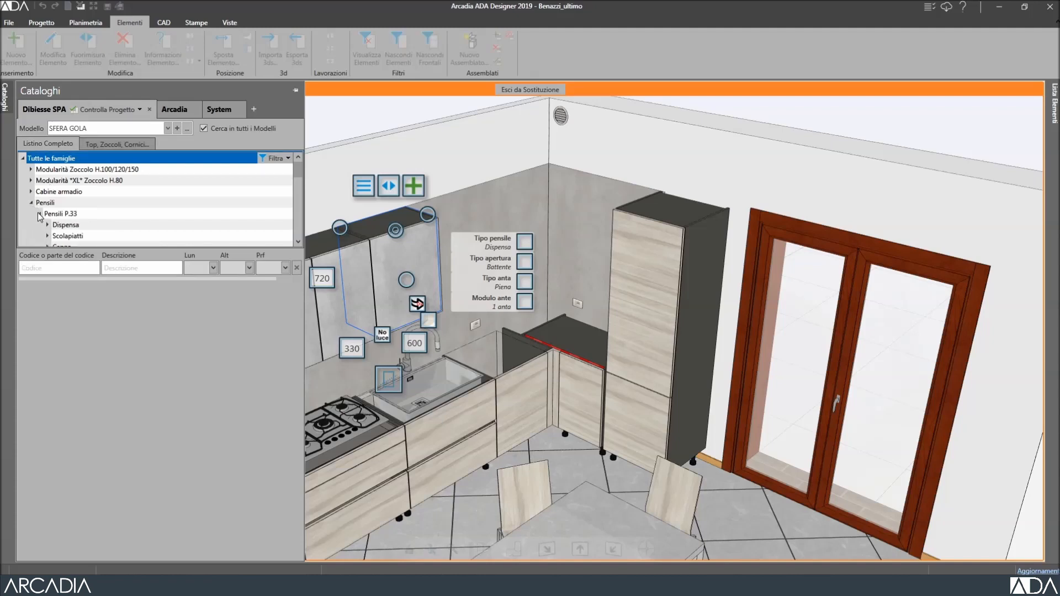
left_click(47, 236)
left_click_drag(296, 171, 296, 185)
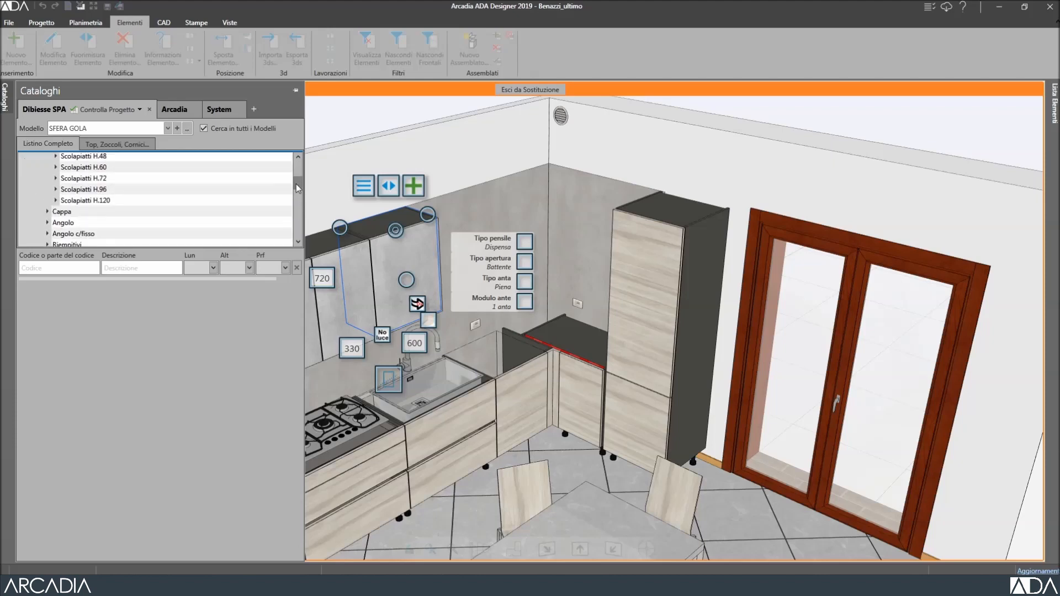
left_click(56, 179)
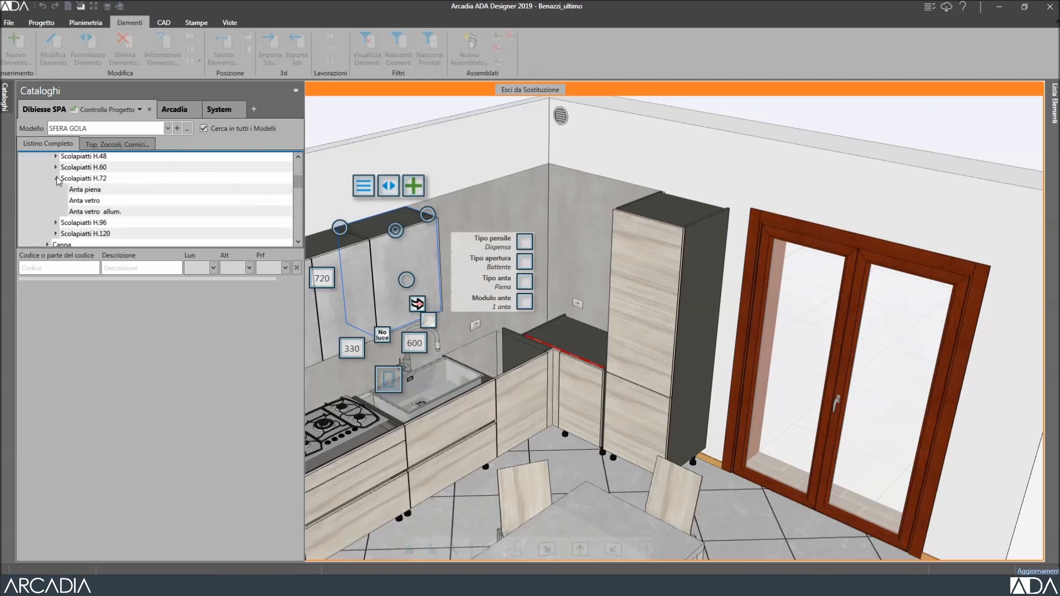
left_click(80, 191)
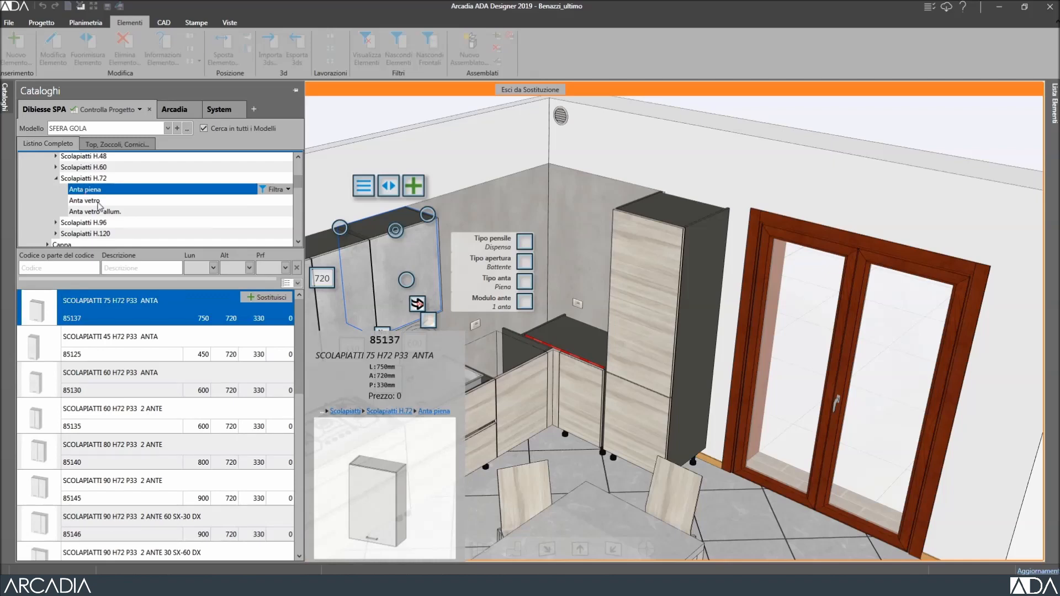
Replace the sink wall cabinet with 900-wide unit 85145 with aluminium inner sides.
left_click(213, 268)
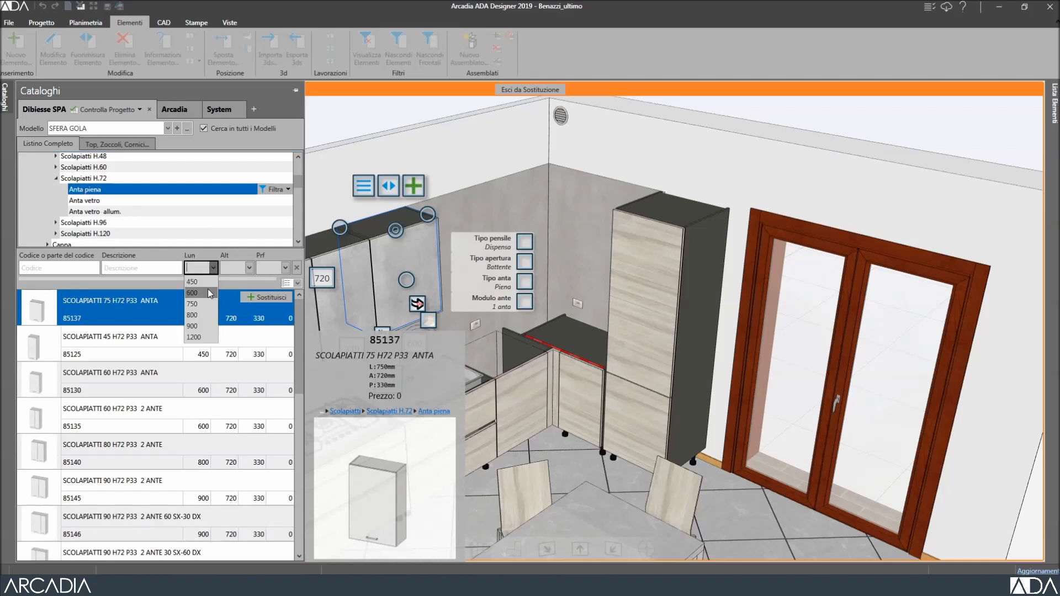
left_click(207, 326)
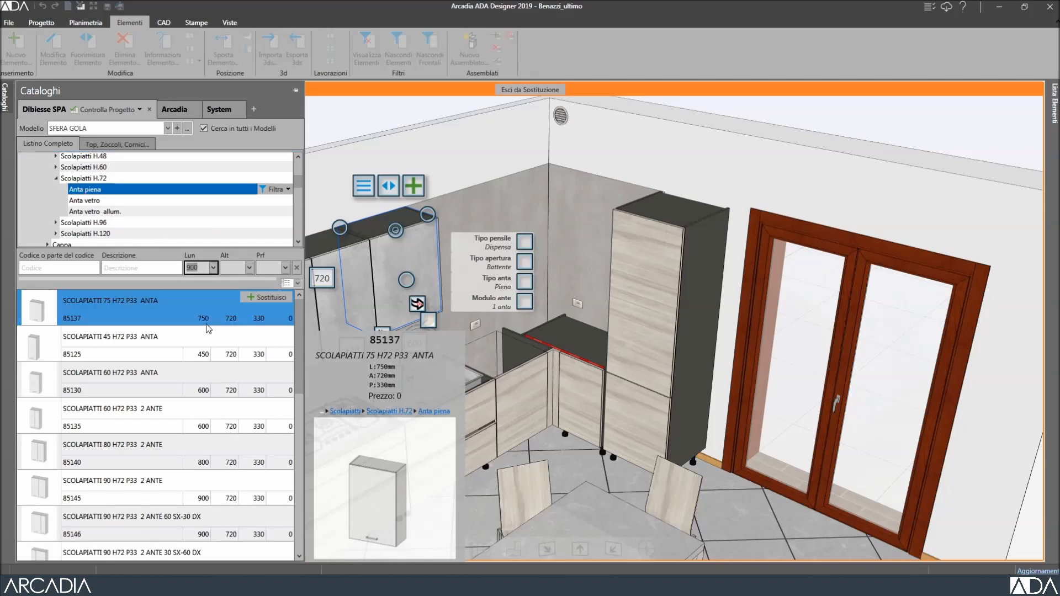
left_click(259, 300)
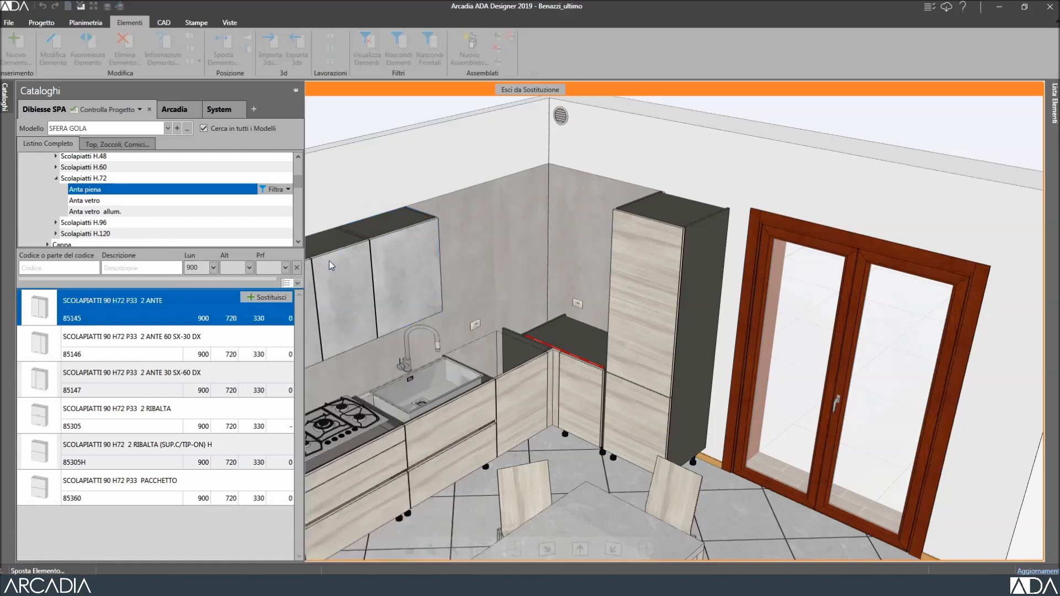
left_click(397, 282)
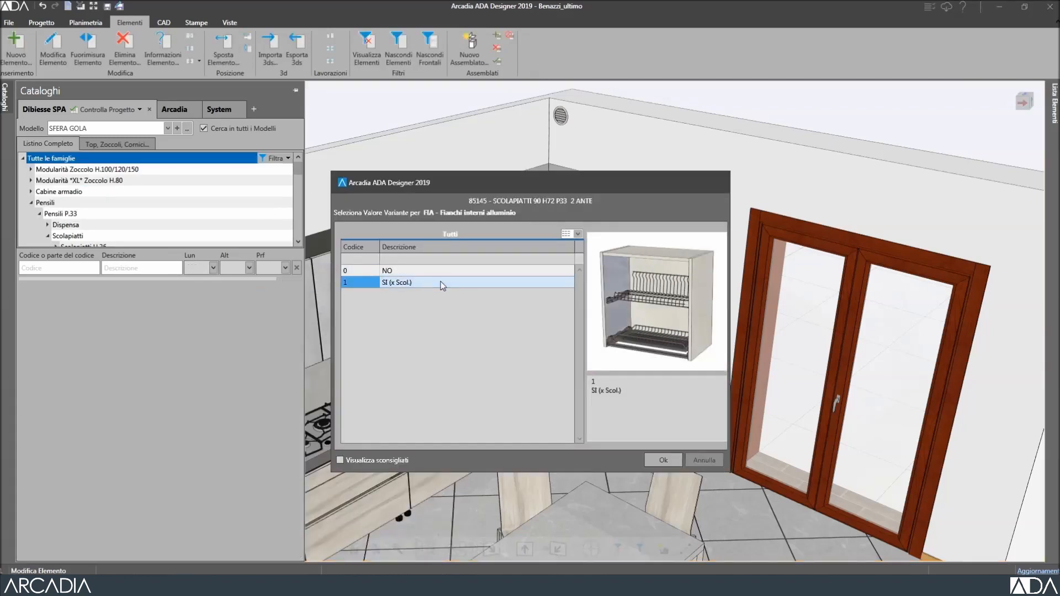
left_click(658, 459)
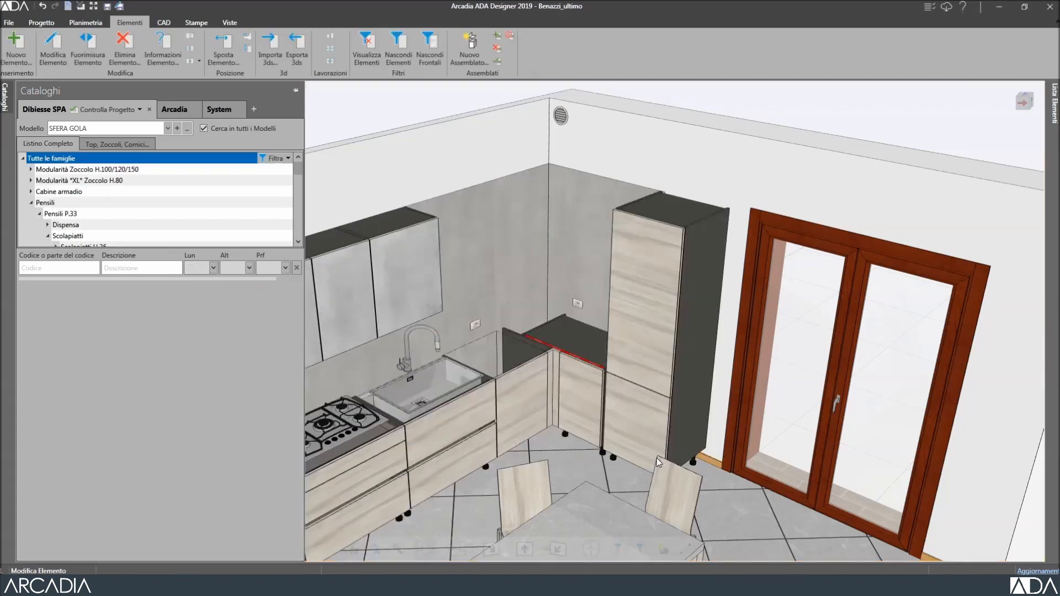
left_click(367, 106)
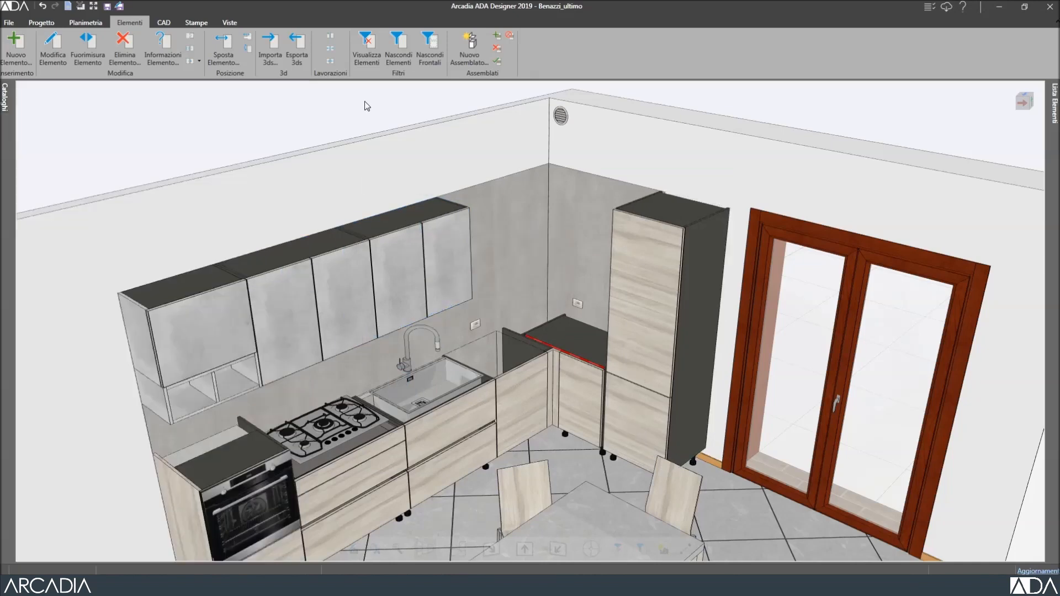
Undo the swap and make the original wall cabinet a Scolapiatti with aluminium inner sides.
left_click(43, 6)
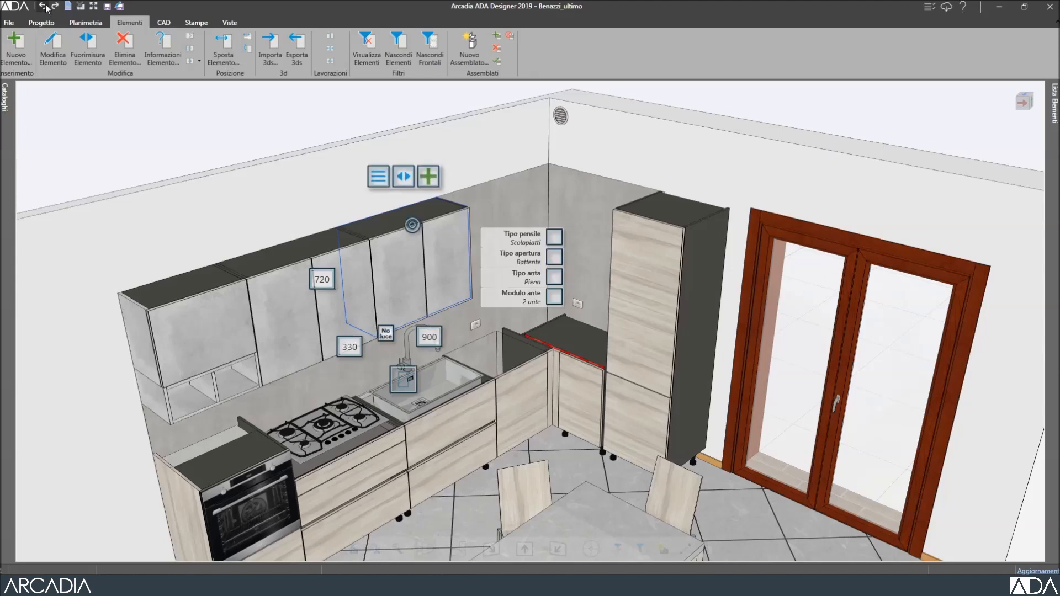
left_click(44, 6)
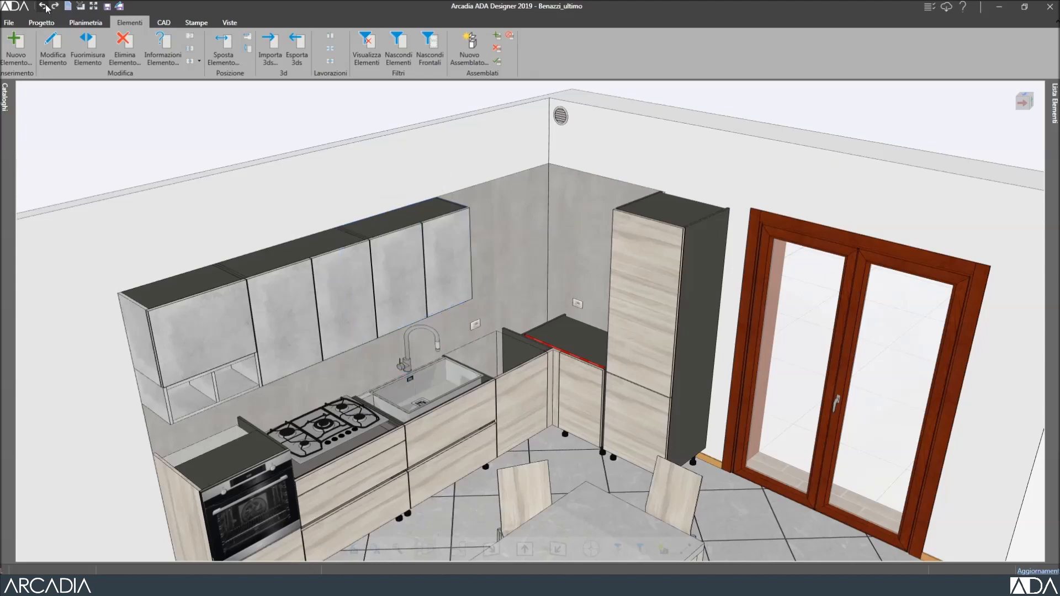
left_click(47, 7)
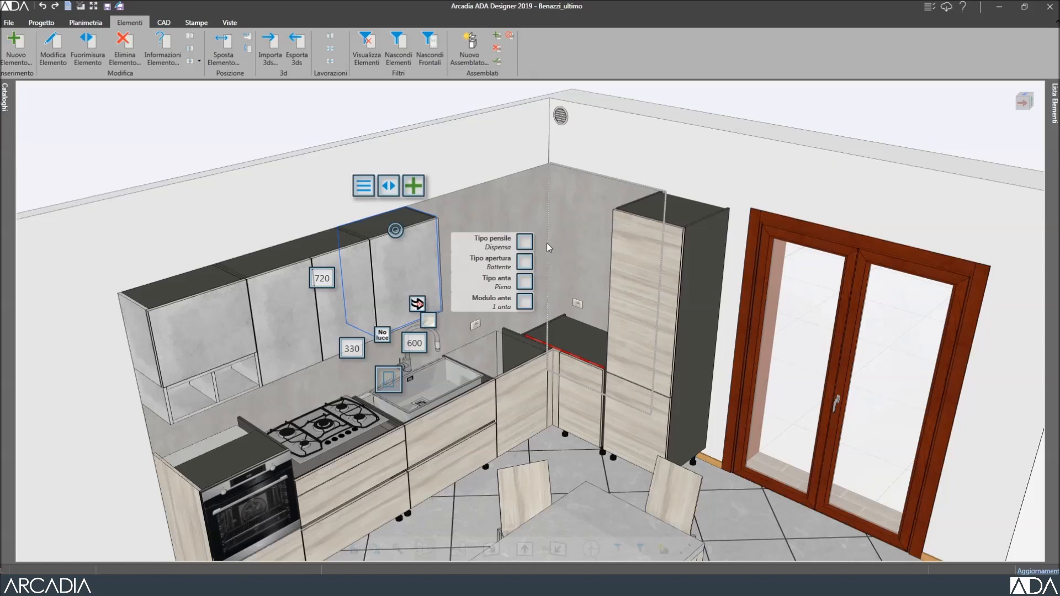
left_click(524, 243)
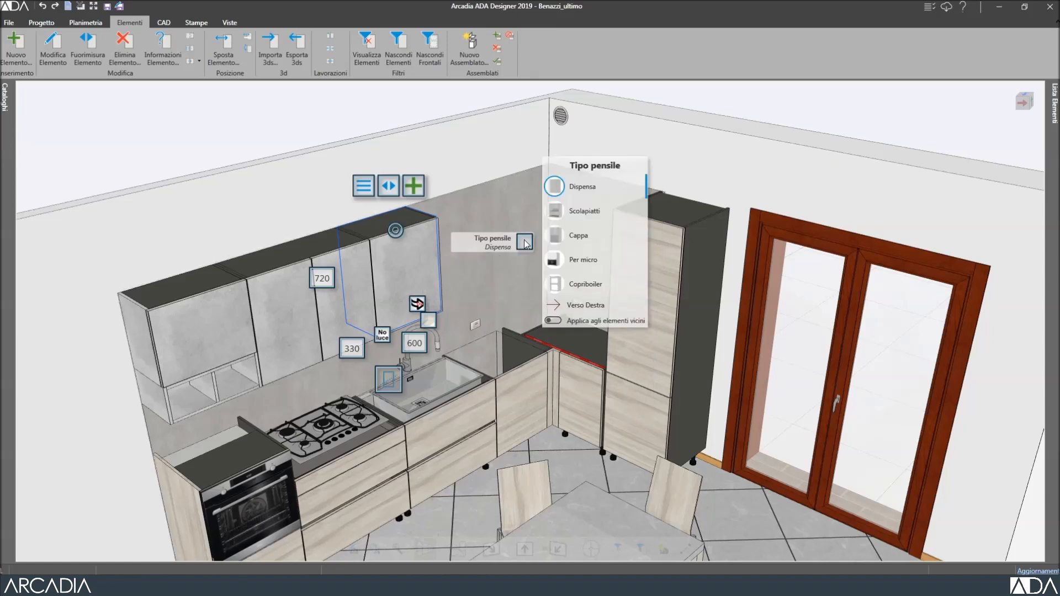
left_click(600, 221)
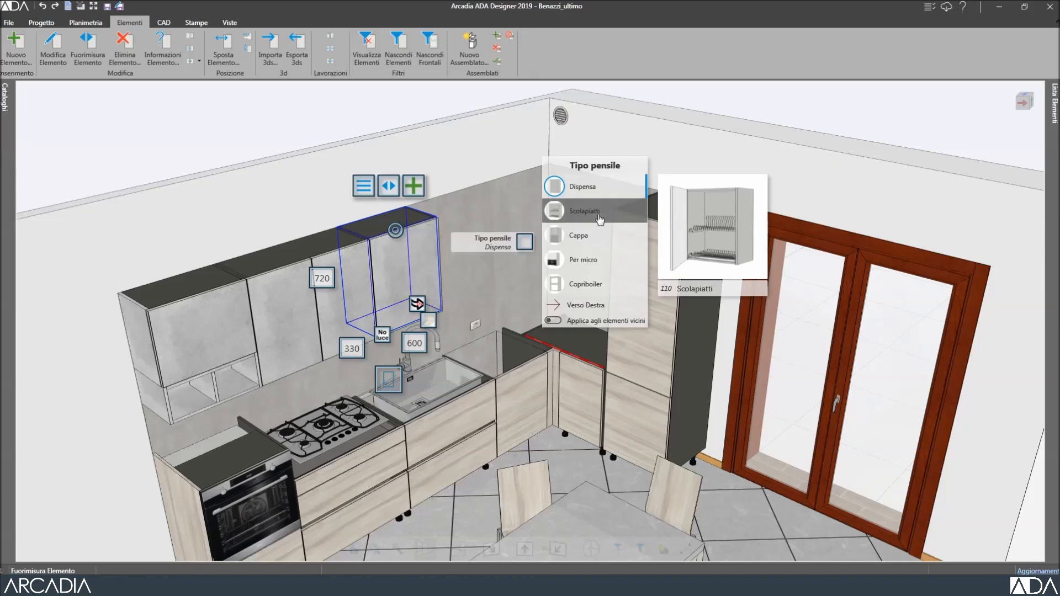
left_click(543, 281)
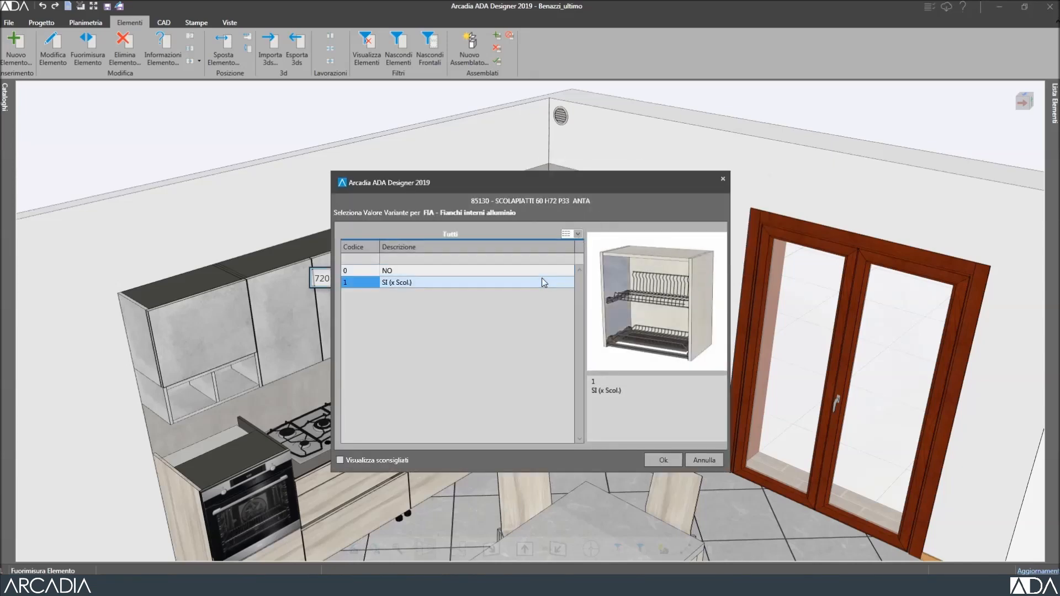
left_click(660, 456)
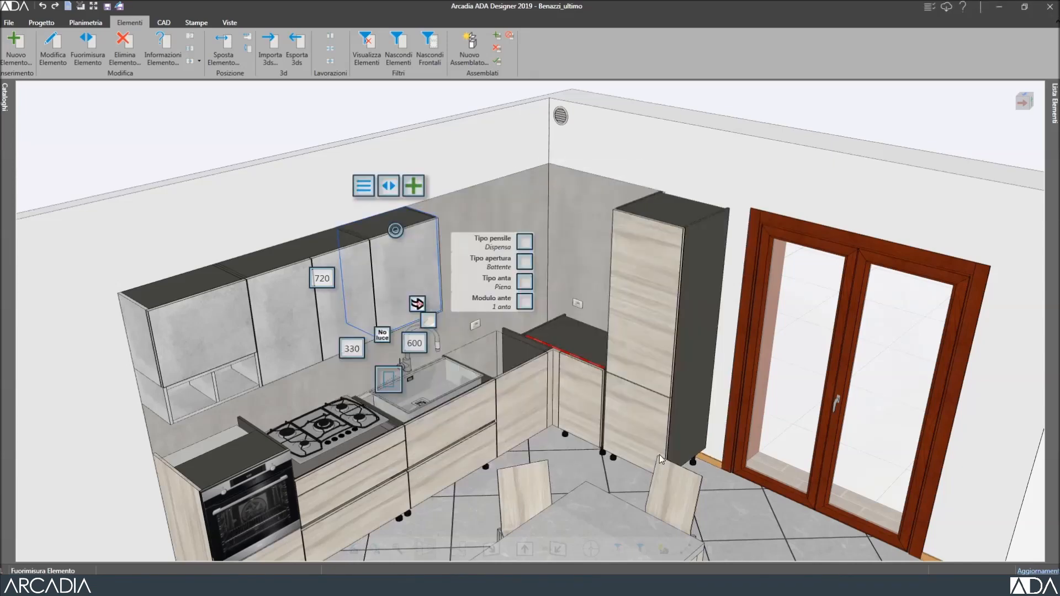
Give the dish-drainer two doors and widen it to 900 toward the right.
left_click(524, 304)
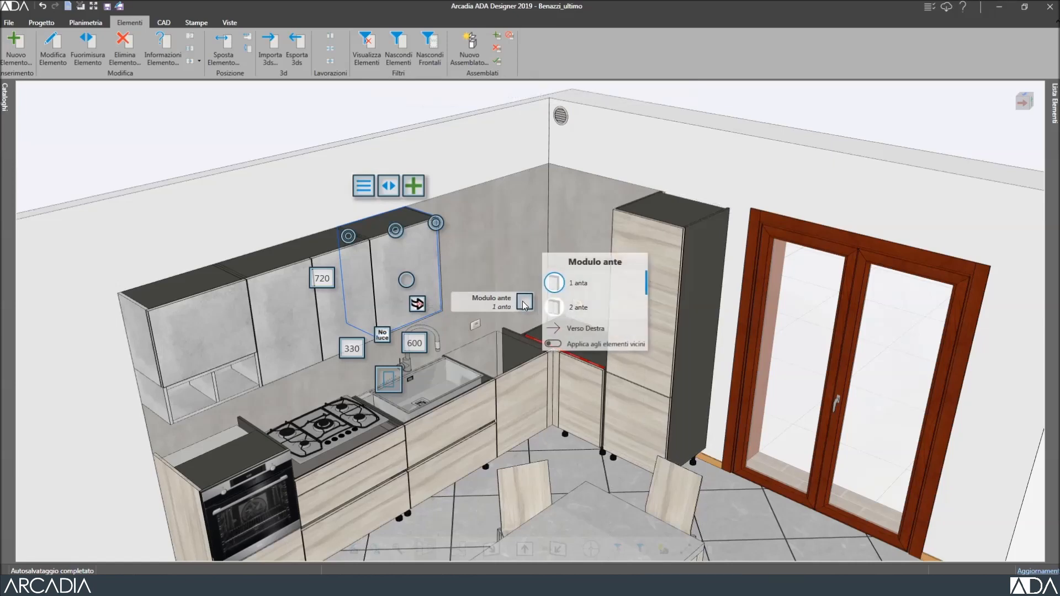
left_click(600, 311)
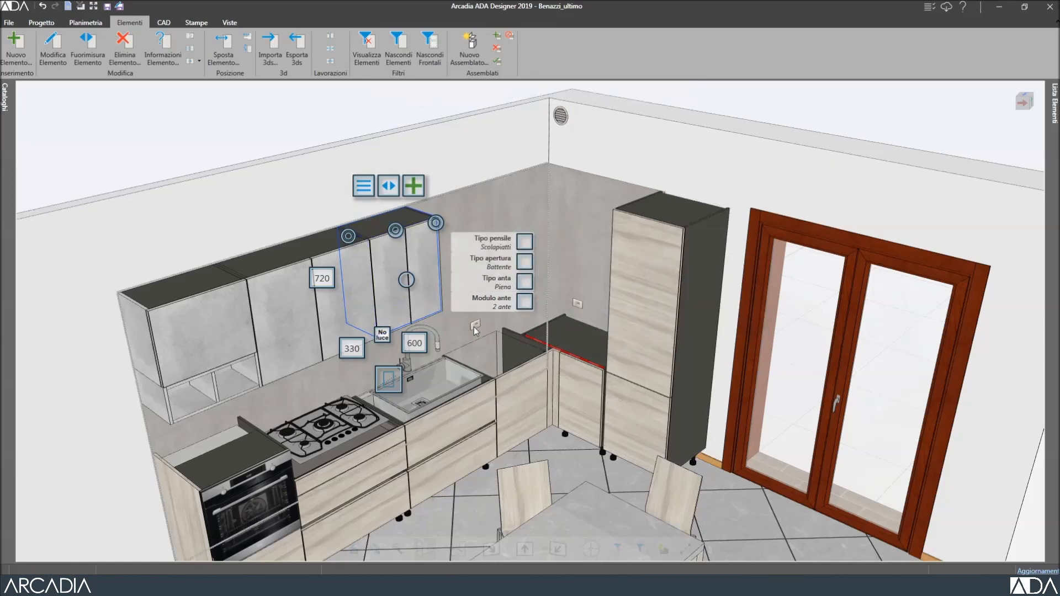
left_click(412, 344)
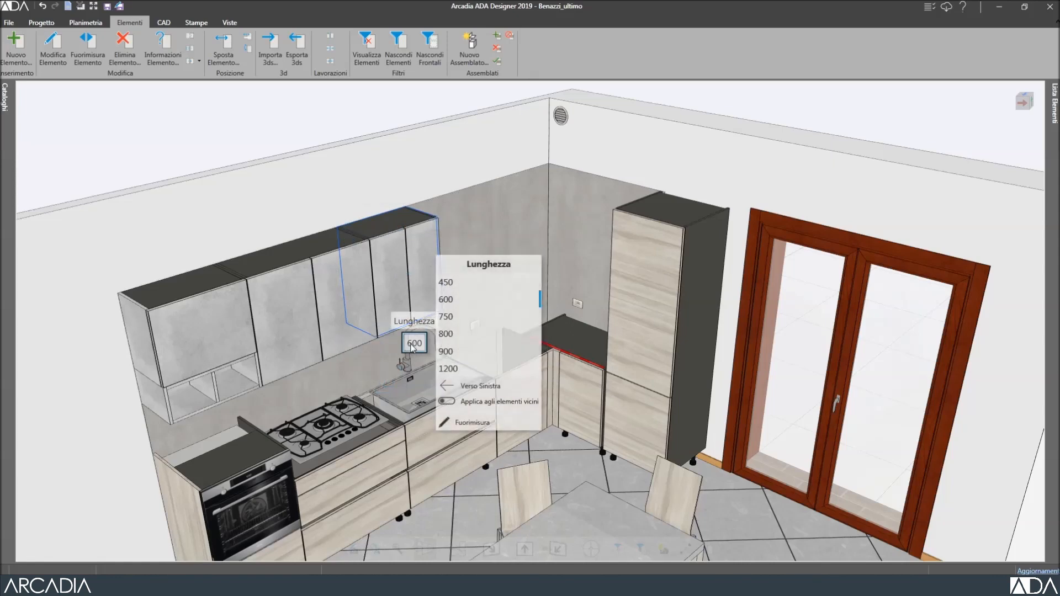
left_click(477, 386)
left_click(470, 358)
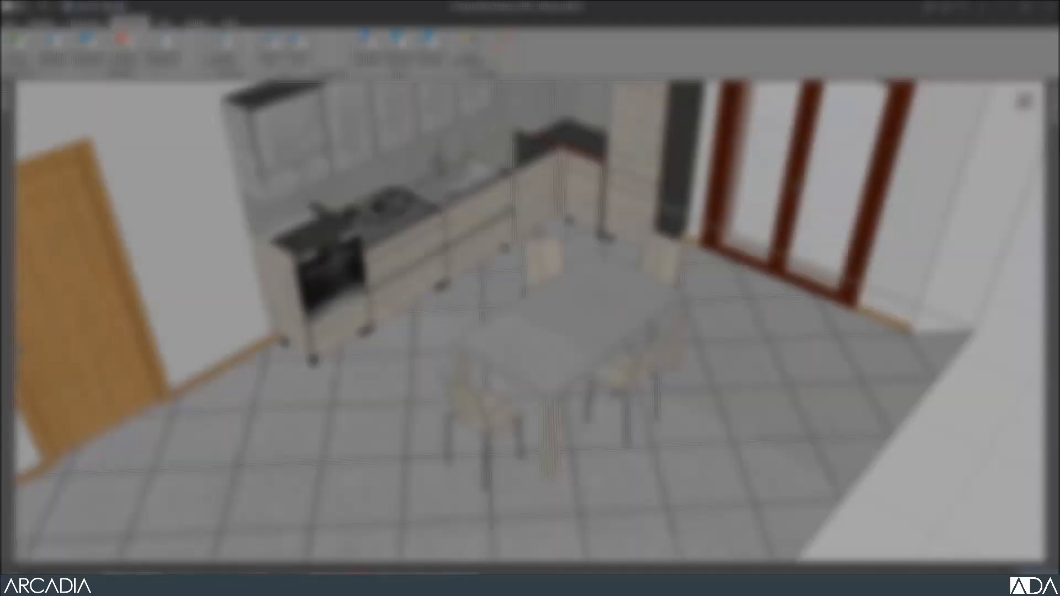
left_click(667, 265)
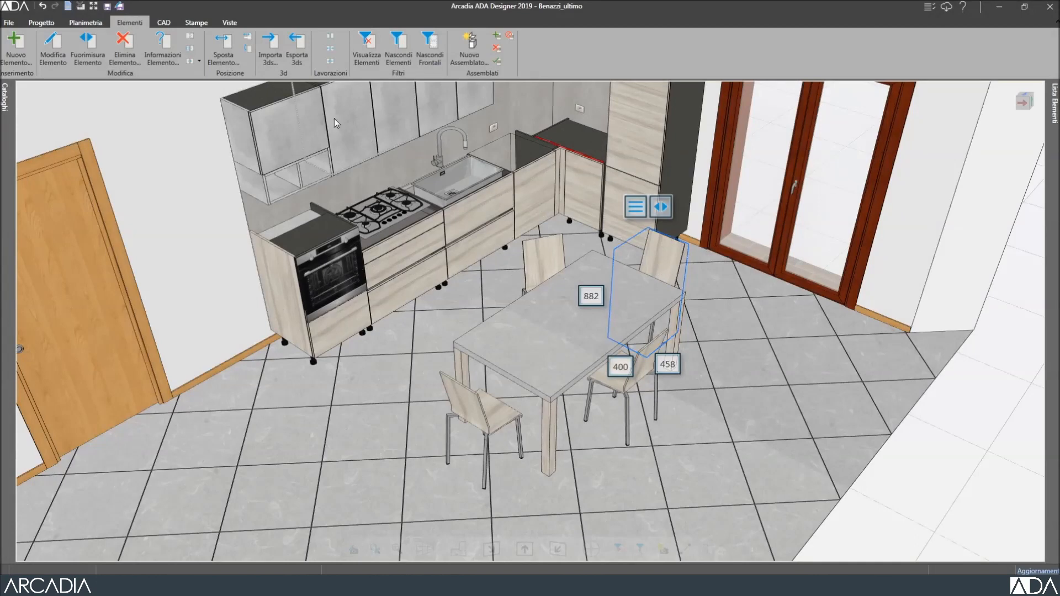
Link each SED40 dining chair to the dining table with Modifica Link Elemento.
left_click(190, 51)
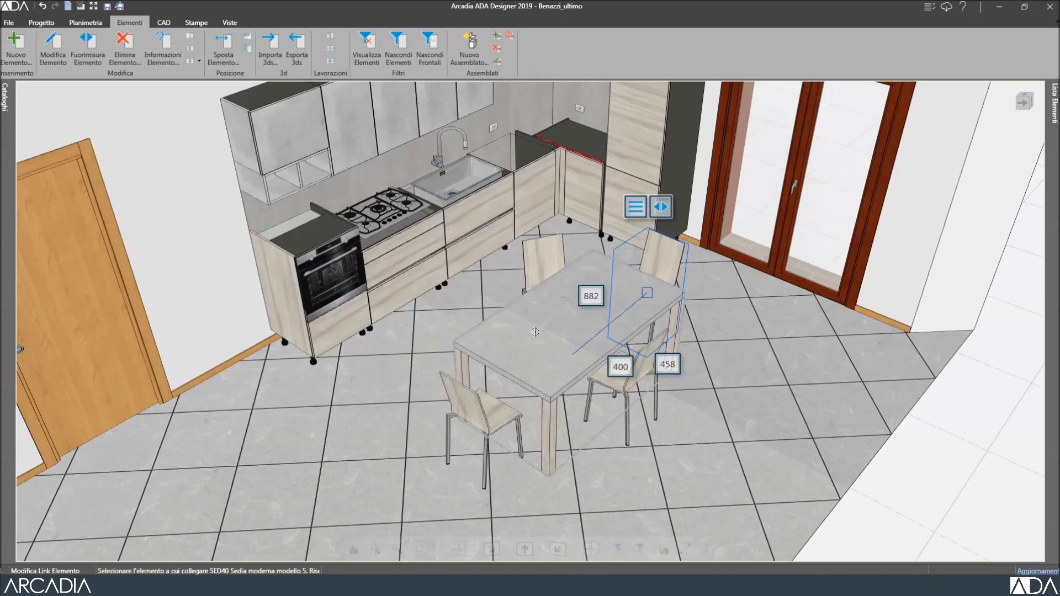
left_click(535, 332)
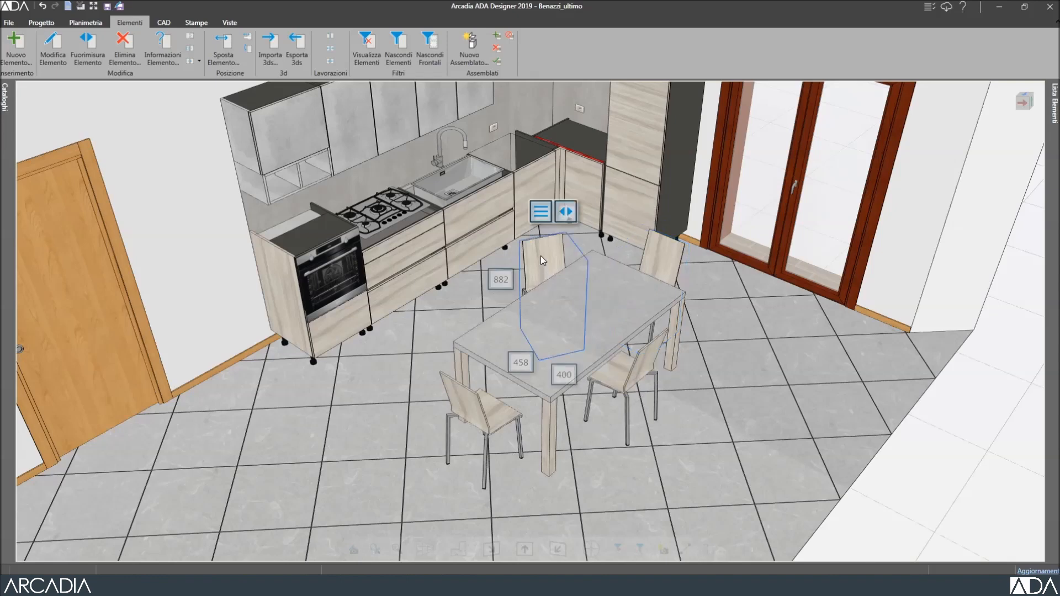
left_click(190, 50)
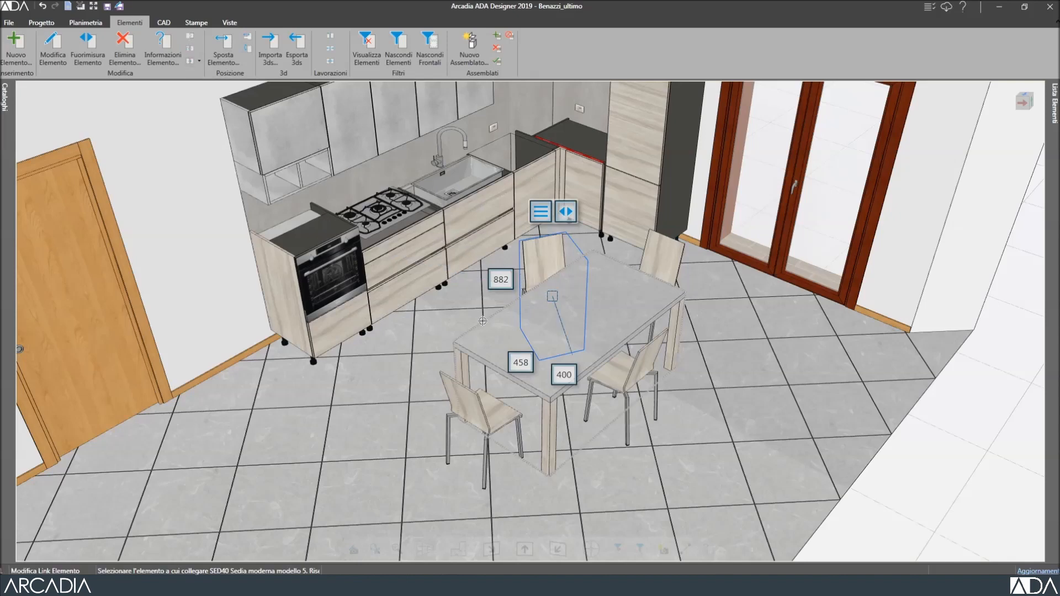
left_click(489, 336)
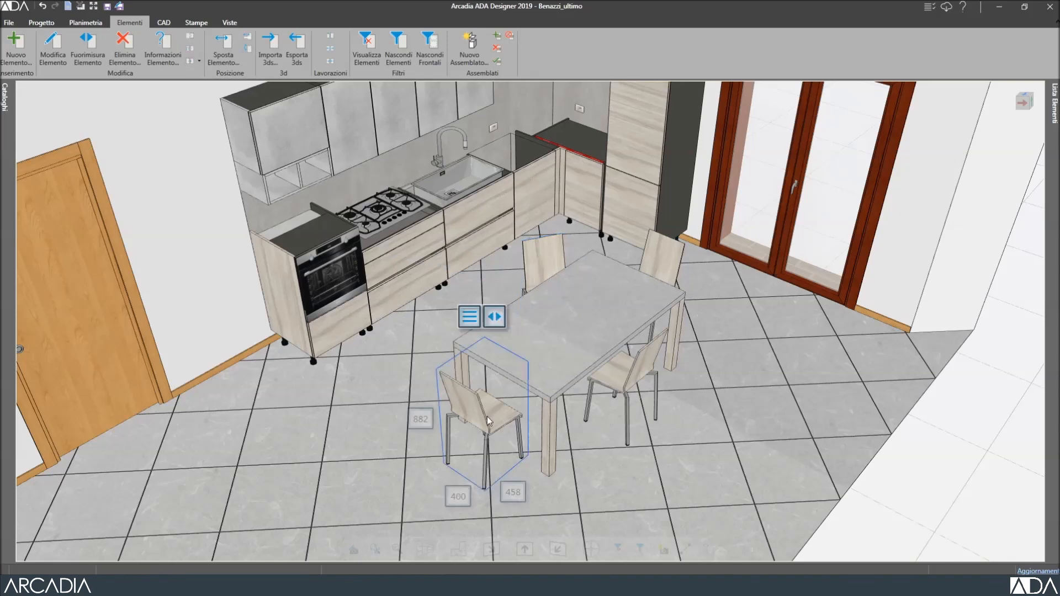
left_click(191, 49)
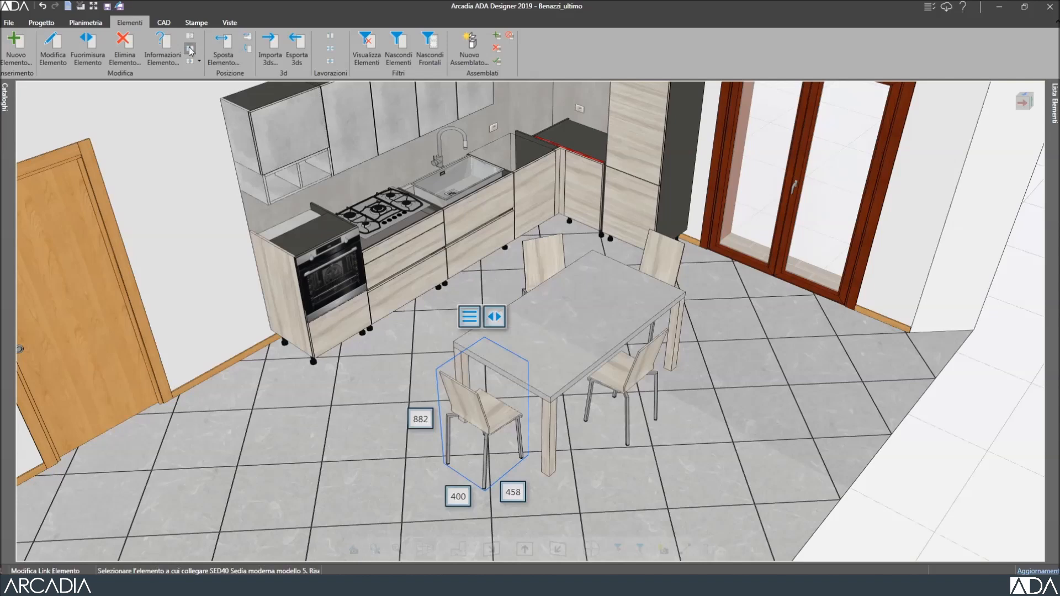
left_click(558, 355)
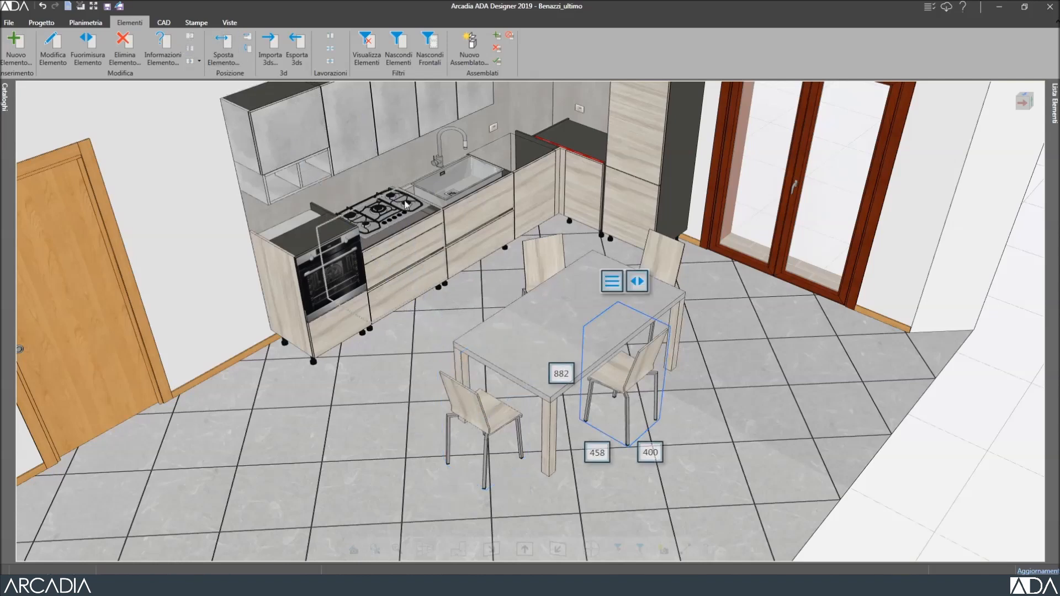
left_click(194, 52)
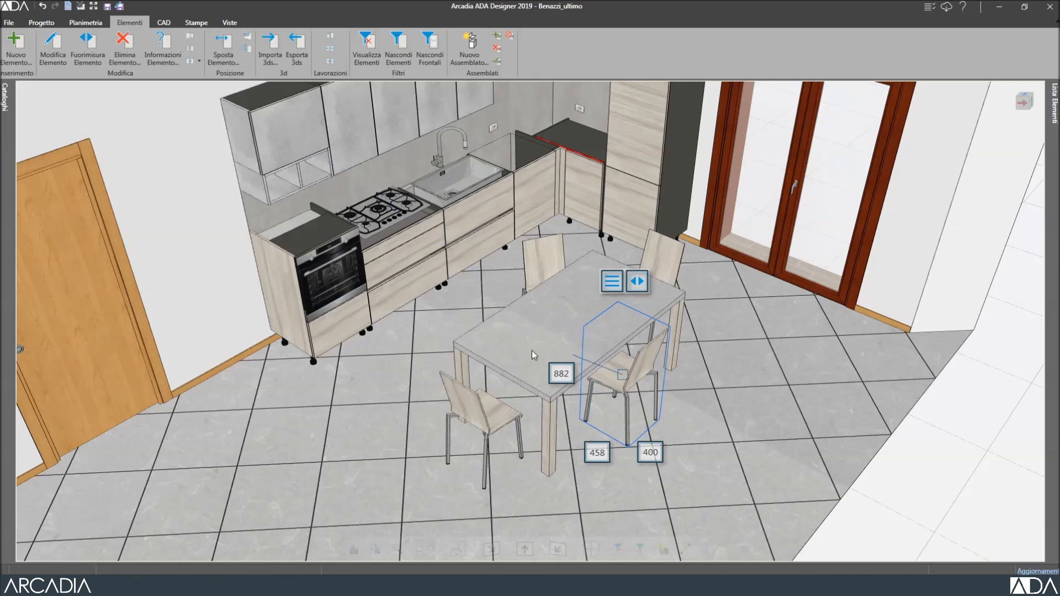
left_click(686, 391)
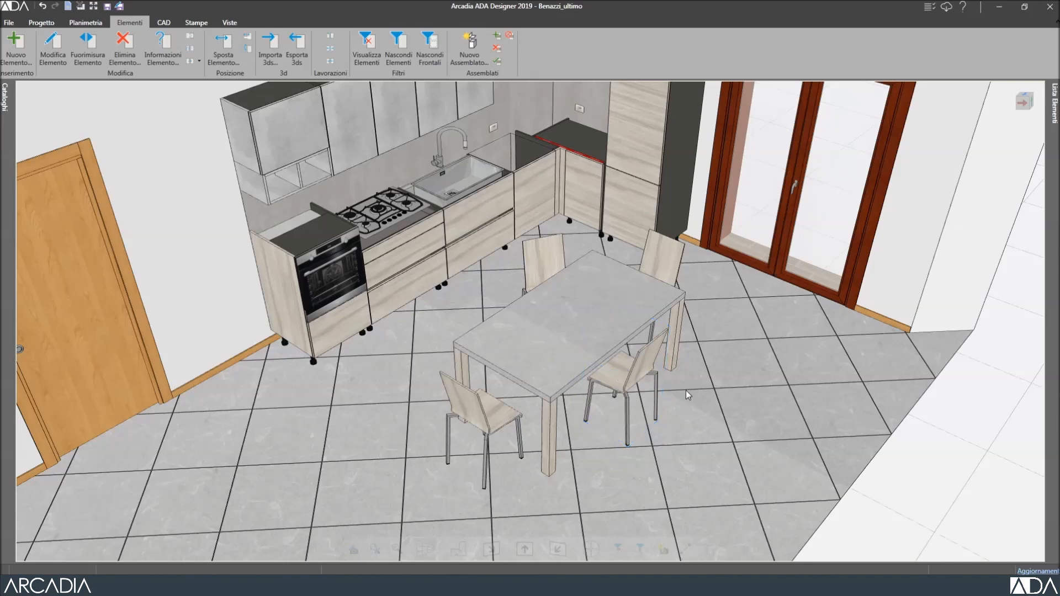
Move the 1600×900 TAV016 dining table closer to the glazed door, its four chairs following.
left_click(615, 320)
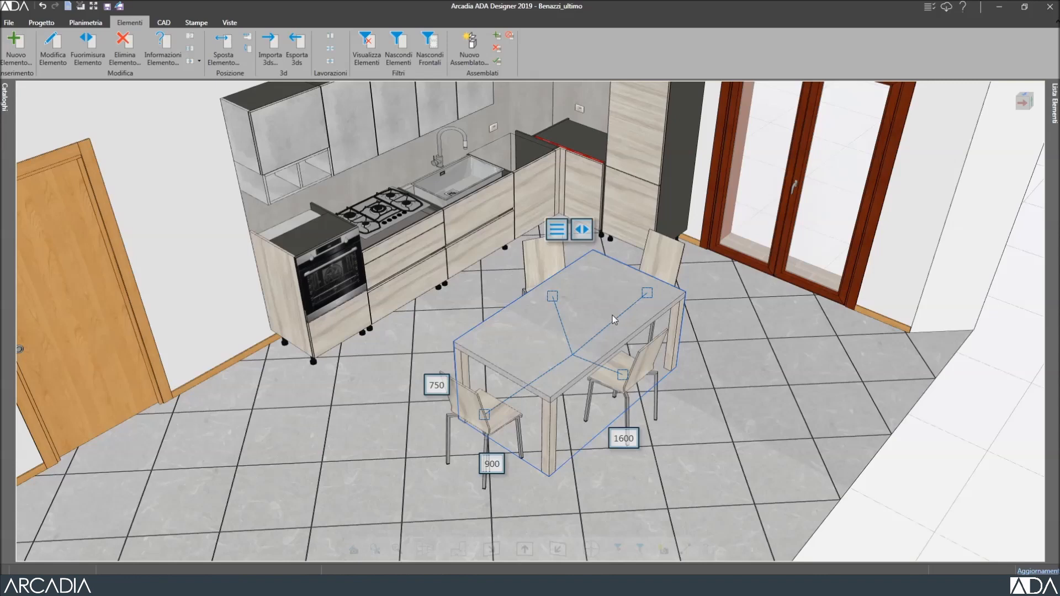
right_click(613, 318)
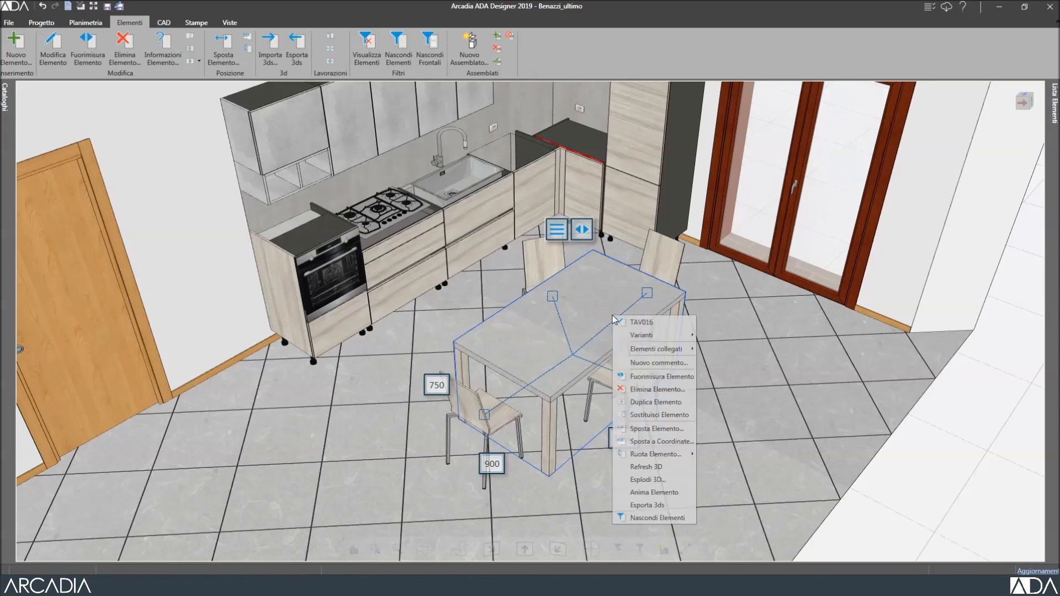
left_click(654, 429)
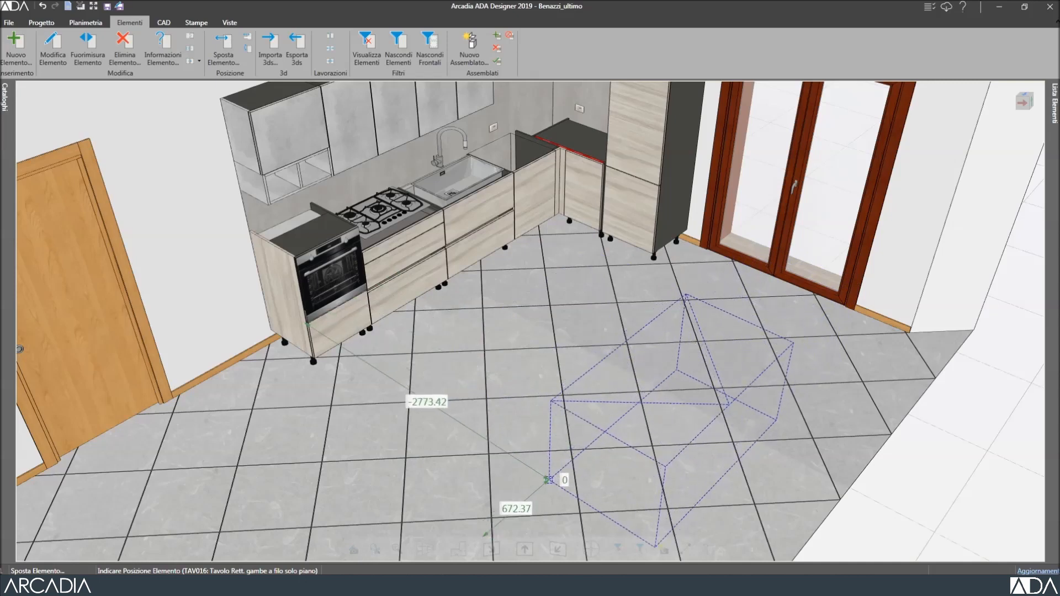
left_click(509, 484)
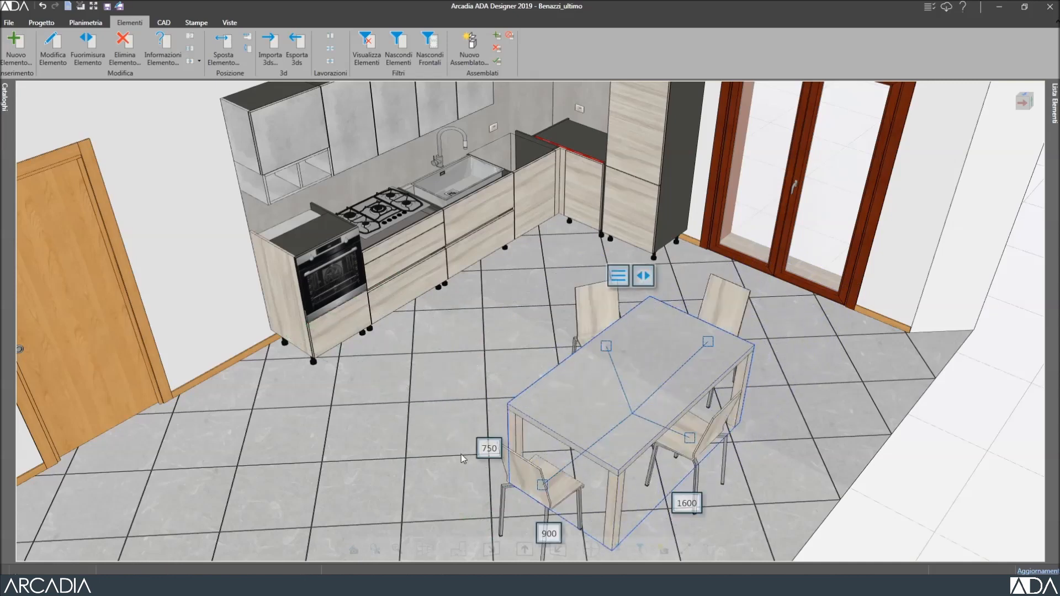
left_click(526, 480)
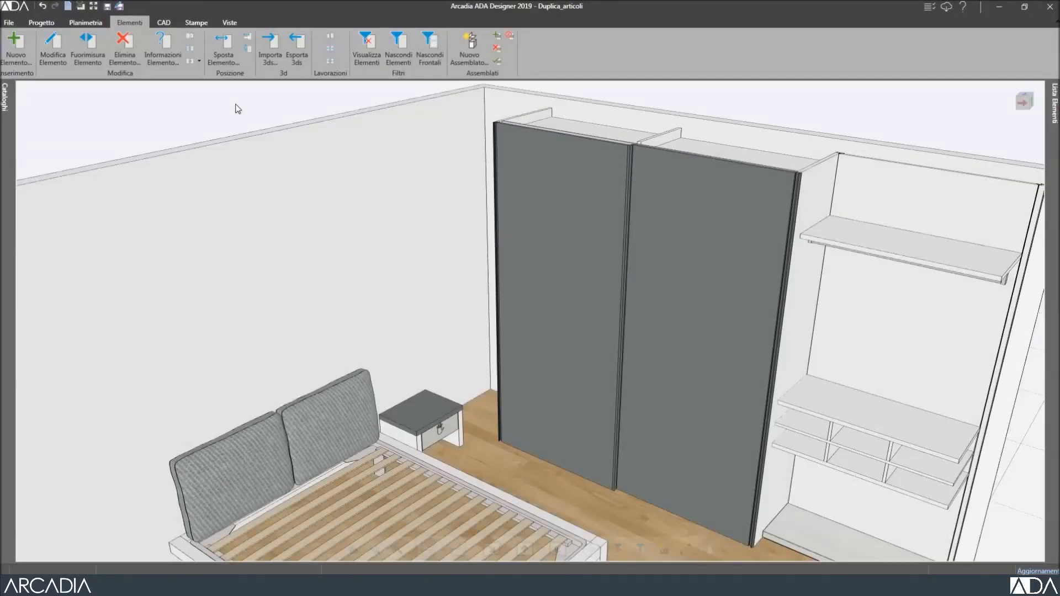
Duplicate the one-drawer nightstand and place the copy against the left wall, opposite the original.
left_click(414, 416)
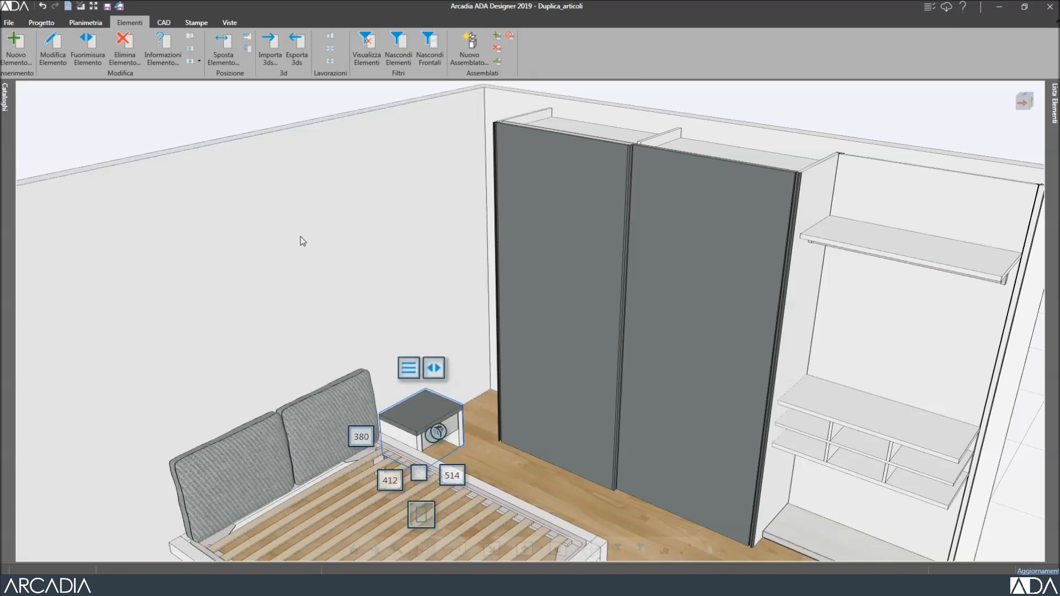
left_click(200, 60)
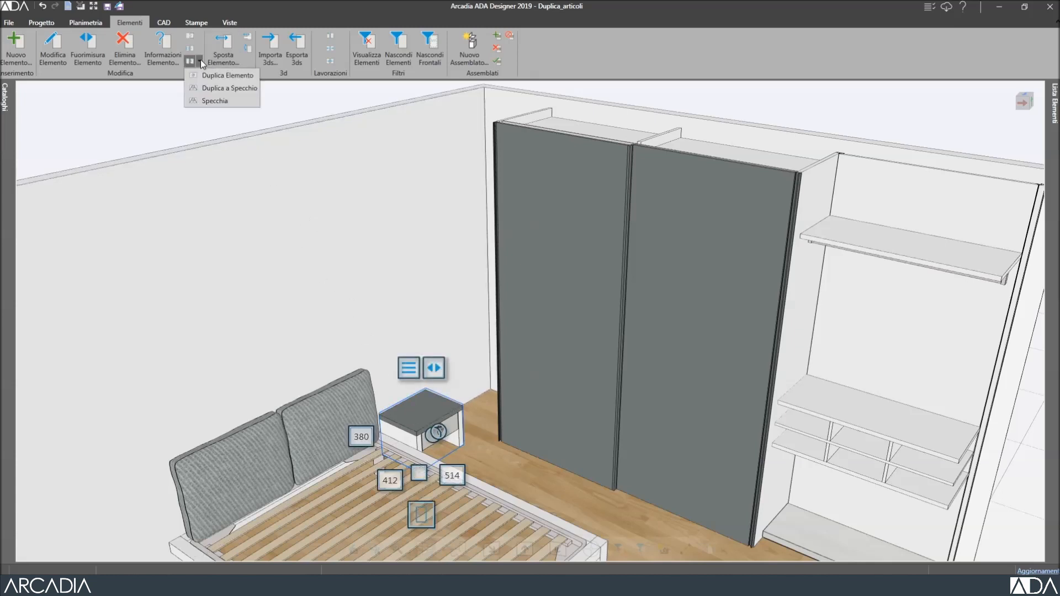
left_click(231, 76)
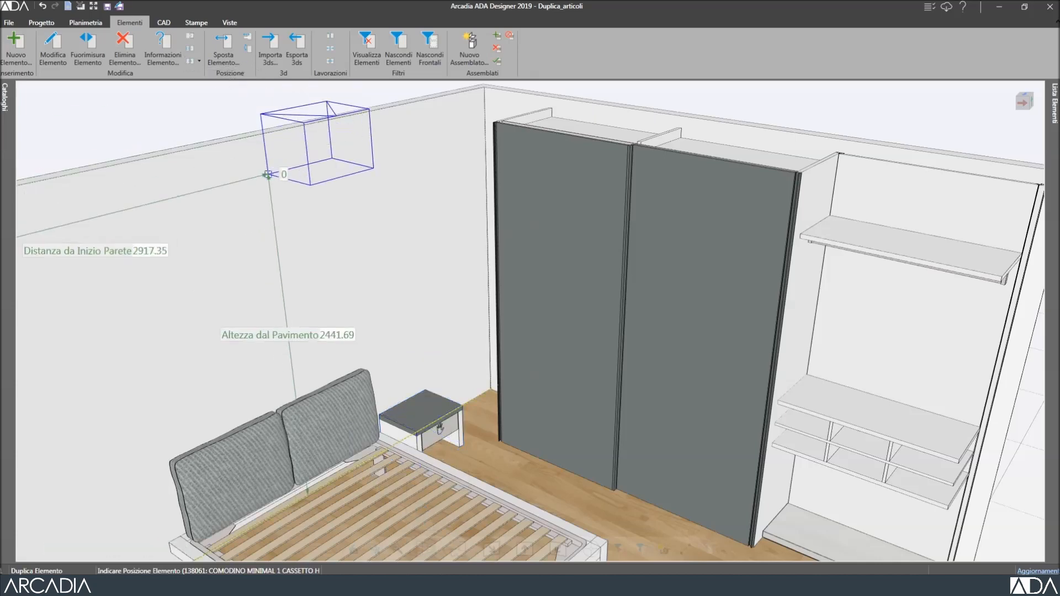
scroll(301, 152, "down", 3)
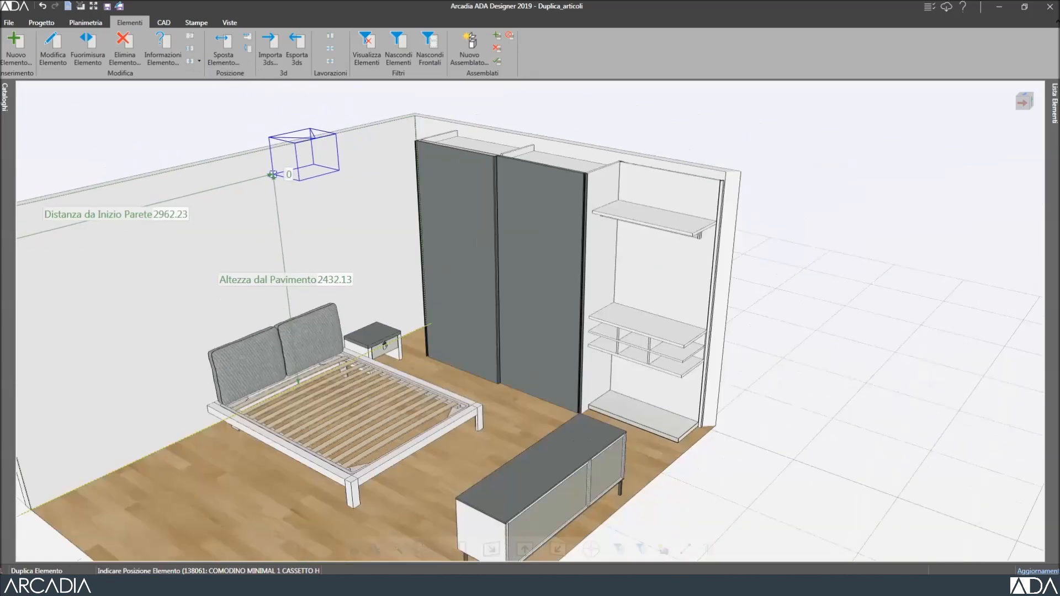
left_click(127, 471)
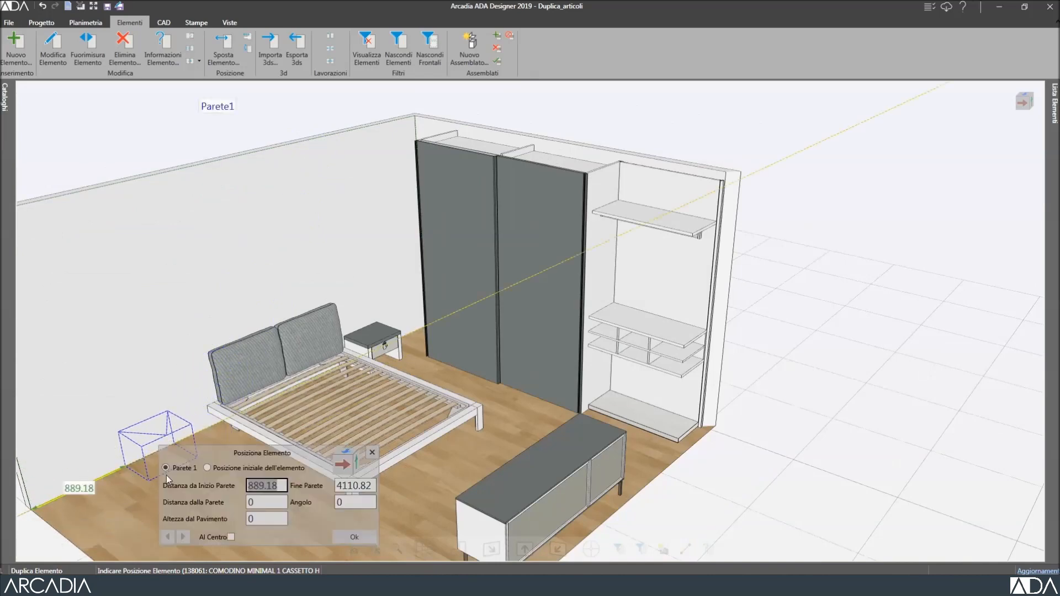
key("Return")
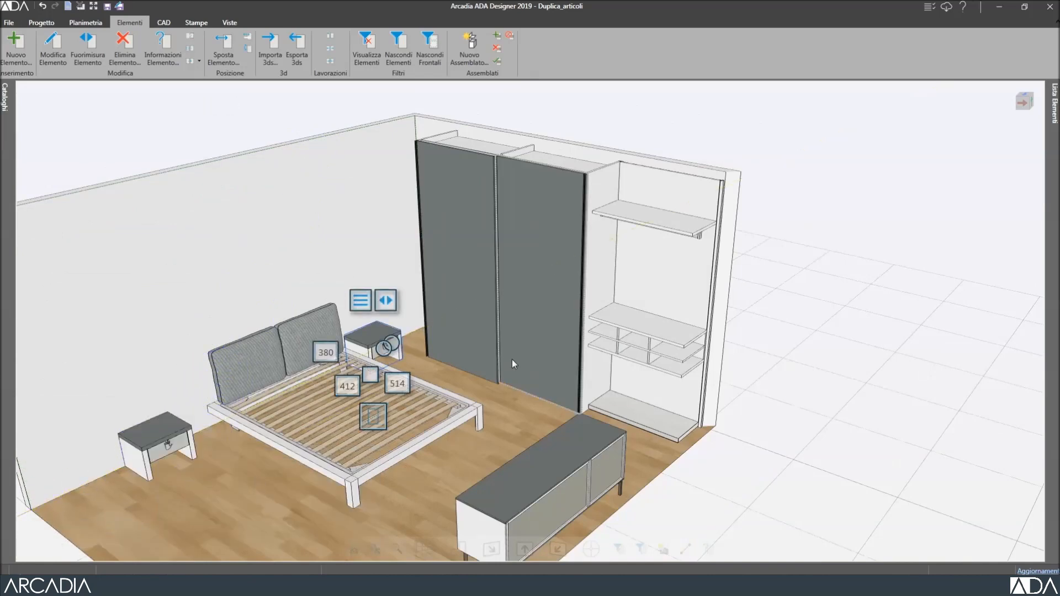
scroll(515, 362, "down", 2)
left_click(297, 191)
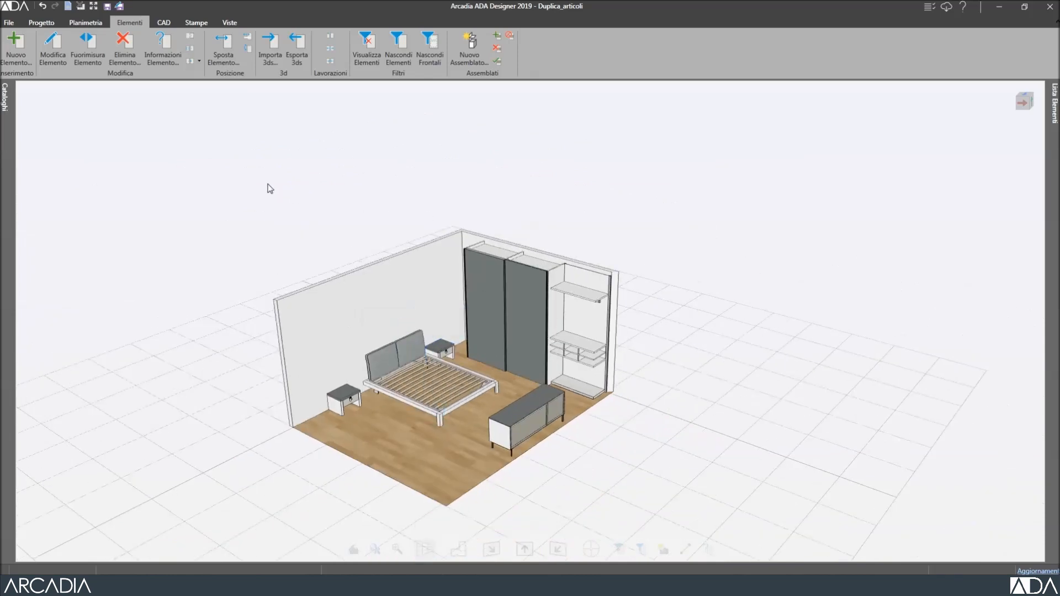
left_click(252, 179)
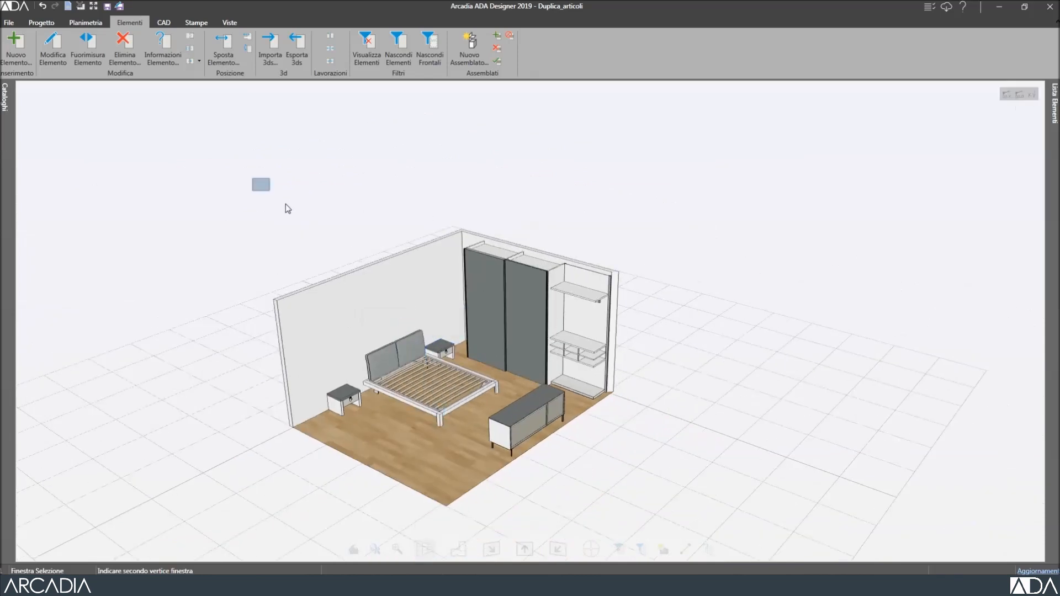
left_click(673, 476)
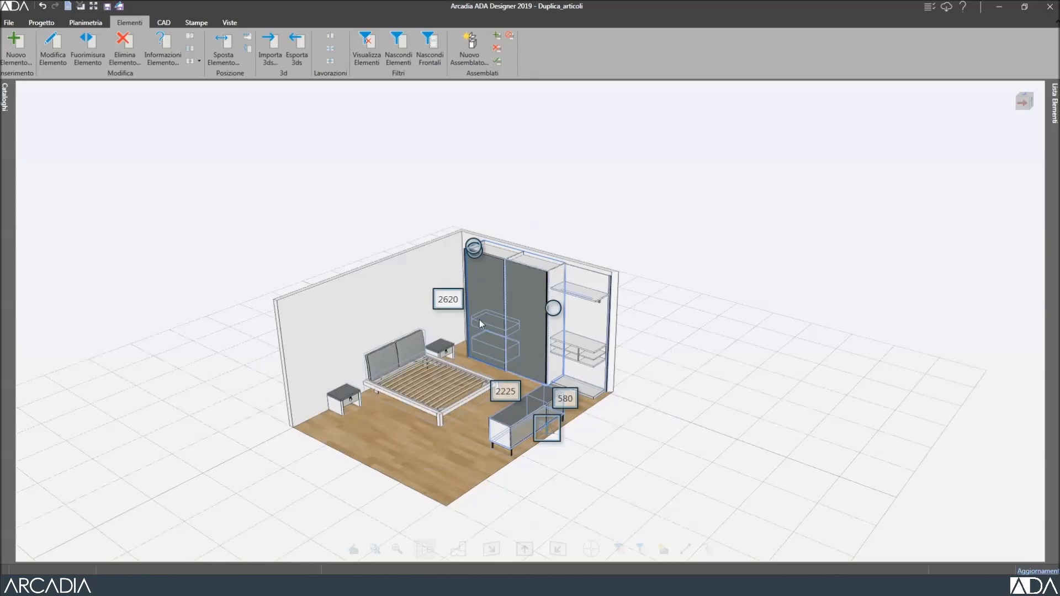
left_click(201, 60)
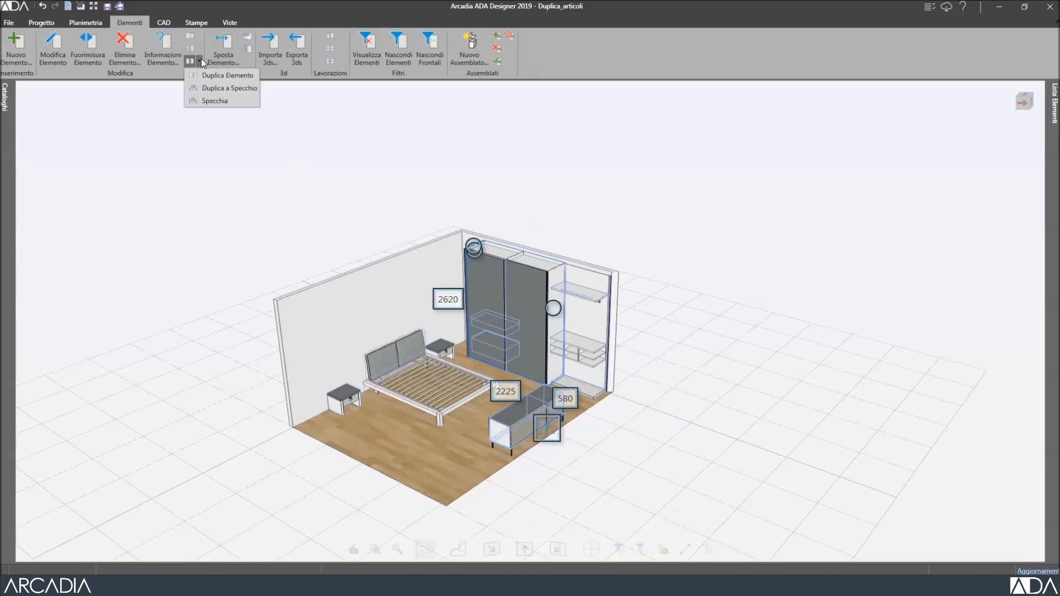
left_click(224, 88)
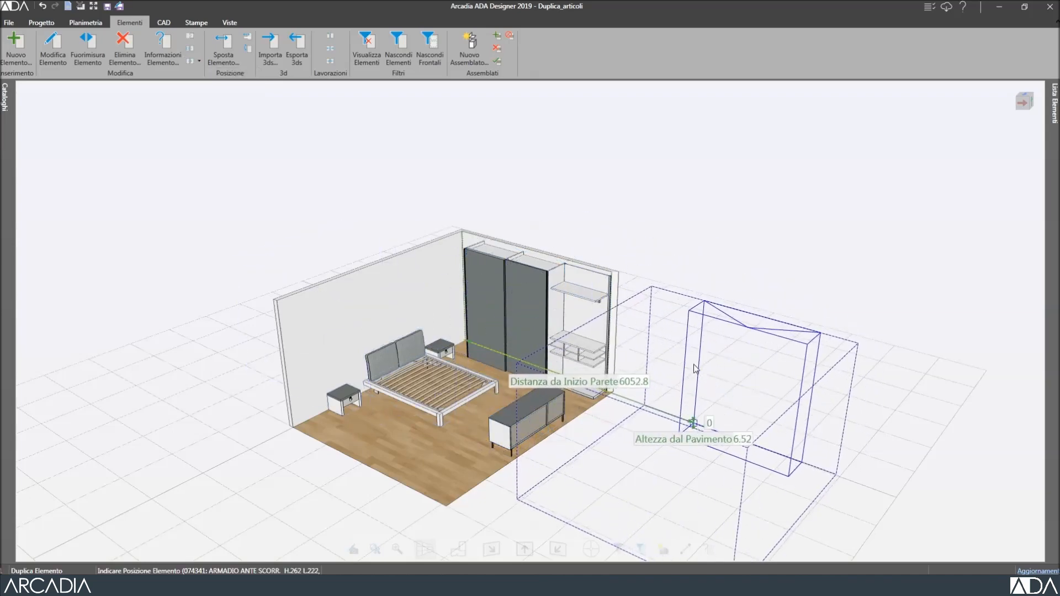
left_click(688, 235)
middle_click_drag(686, 217, 713, 225)
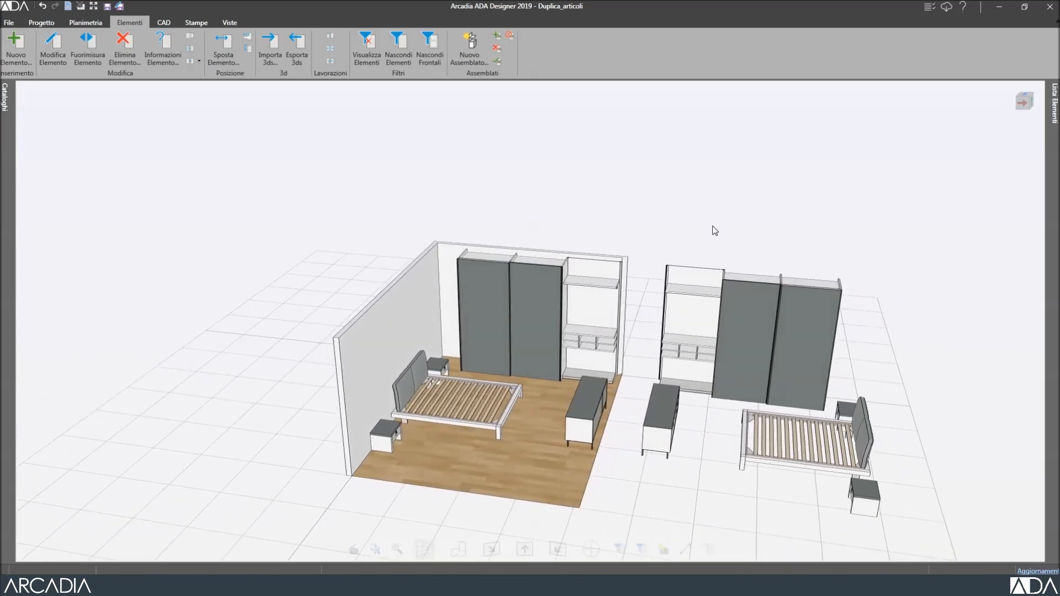
scroll(698, 338, "up", 3)
key("ctrl+f")
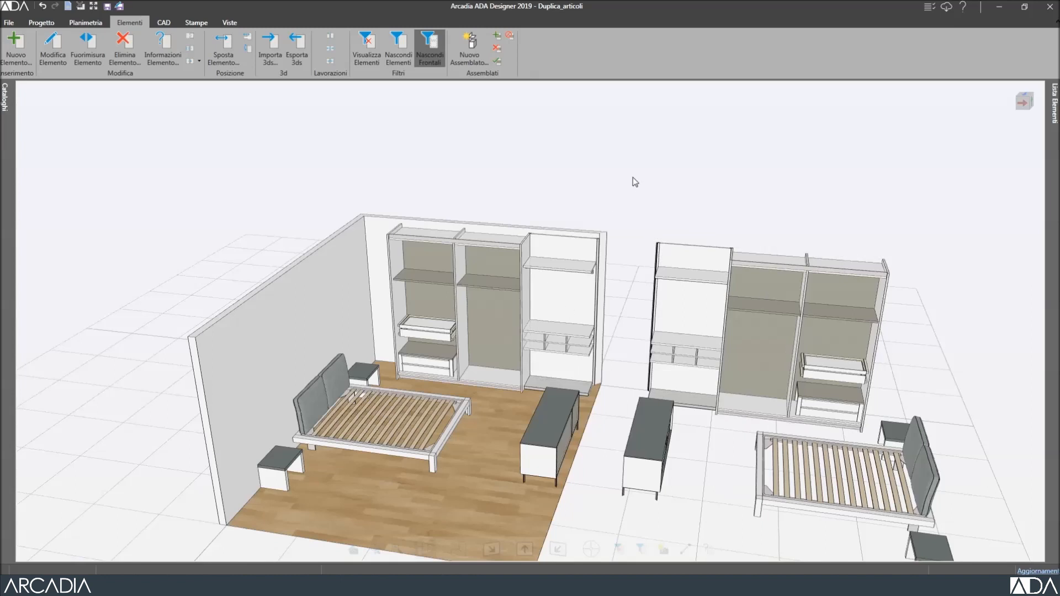
key("ctrl+f")
left_click(1001, 206)
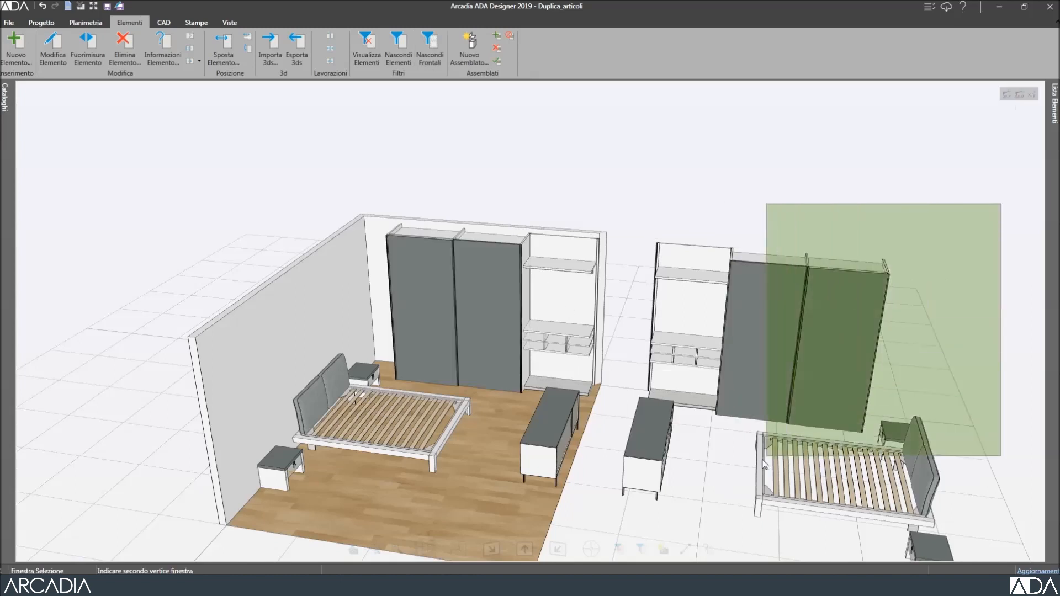
left_click(629, 549)
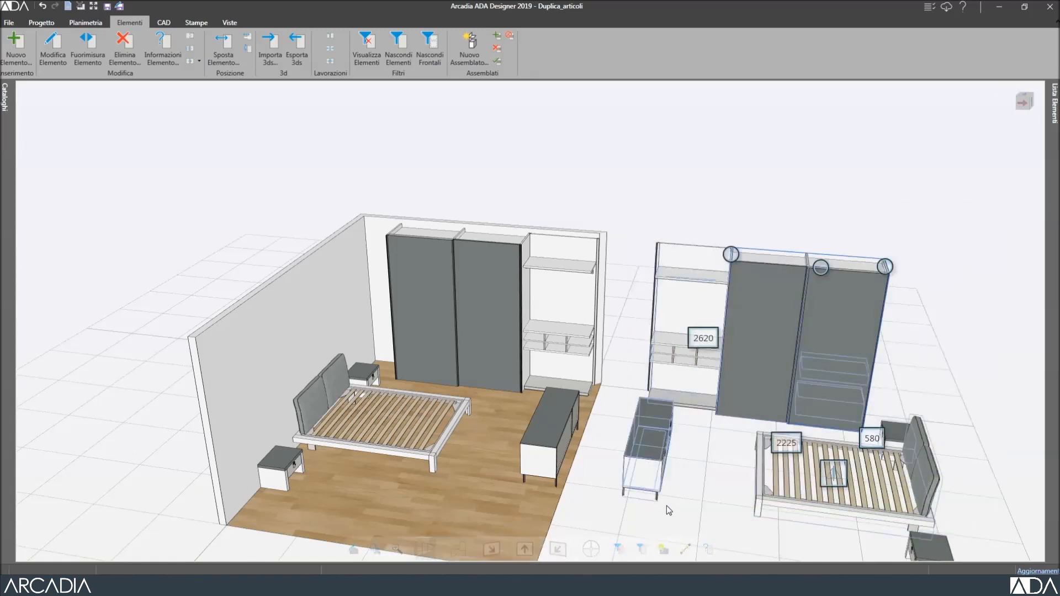
key("Delete")
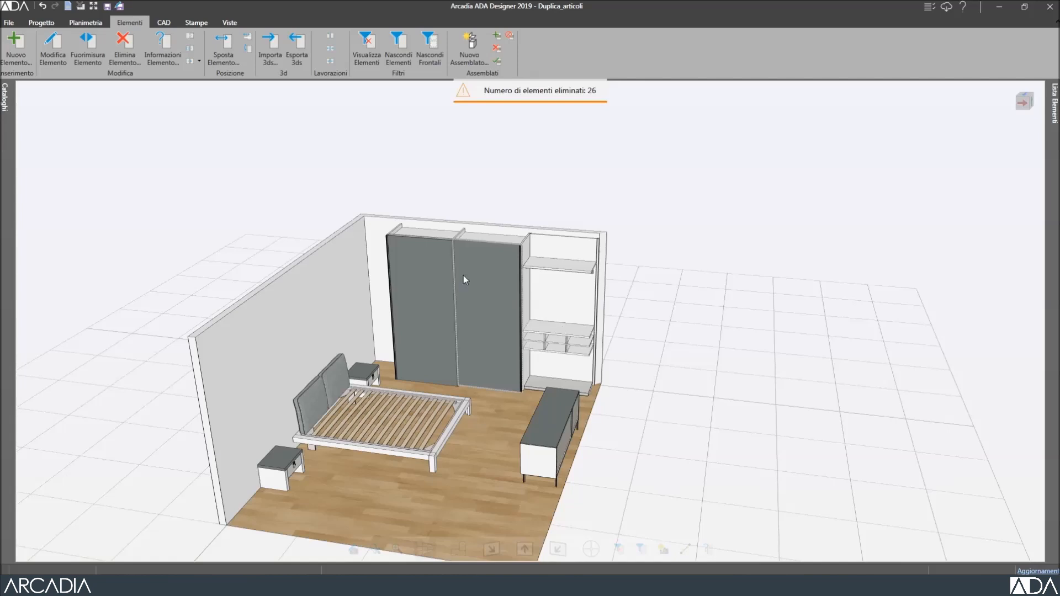
Select the wardrobe and mirror the bedroom furniture so the shelving and bench swap sides.
left_click(199, 61)
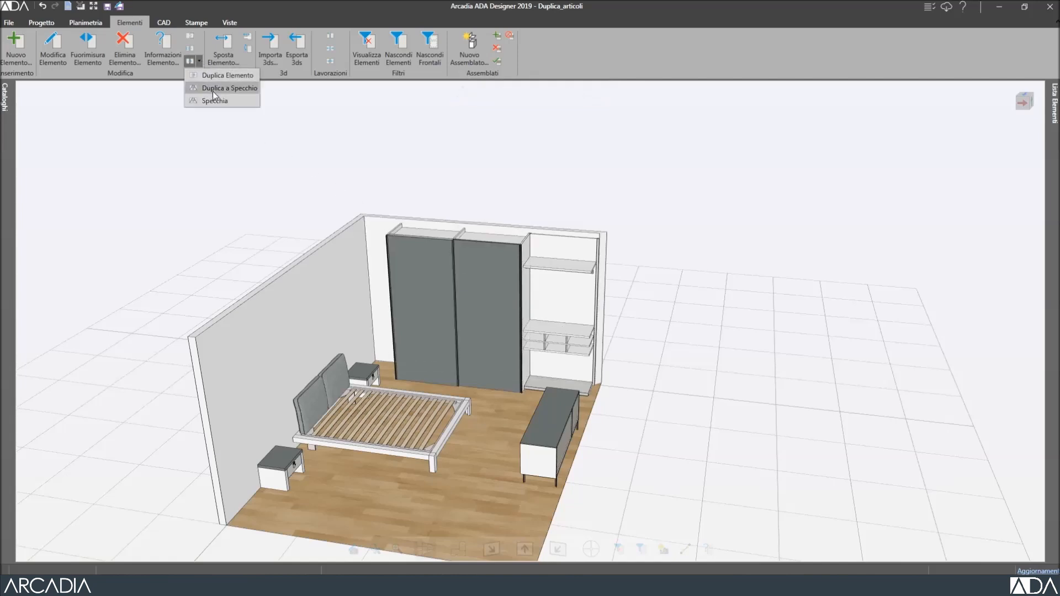
left_click(129, 175)
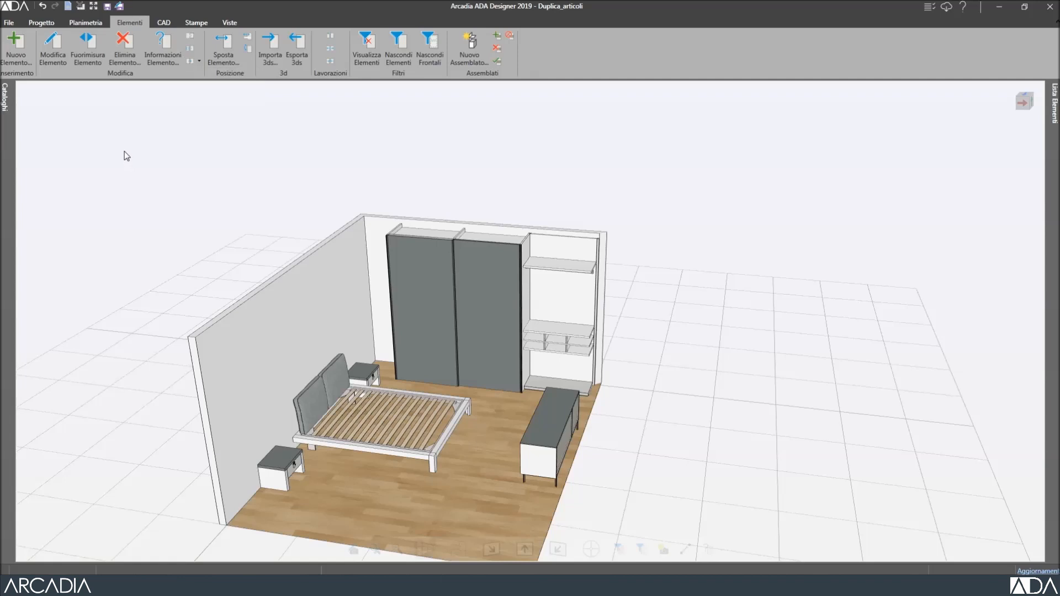
left_click(106, 133)
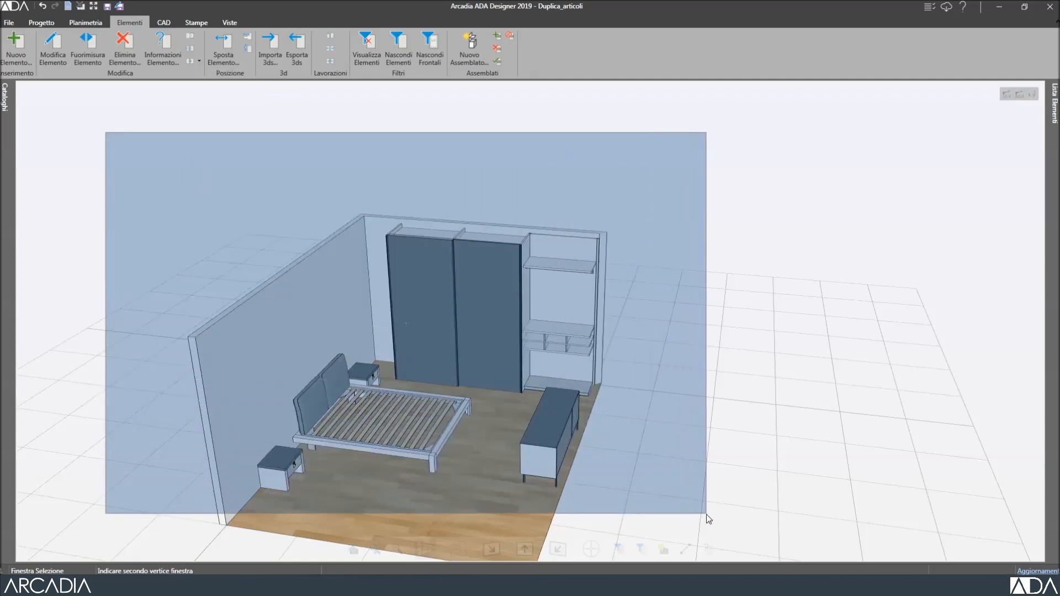
left_click(709, 520)
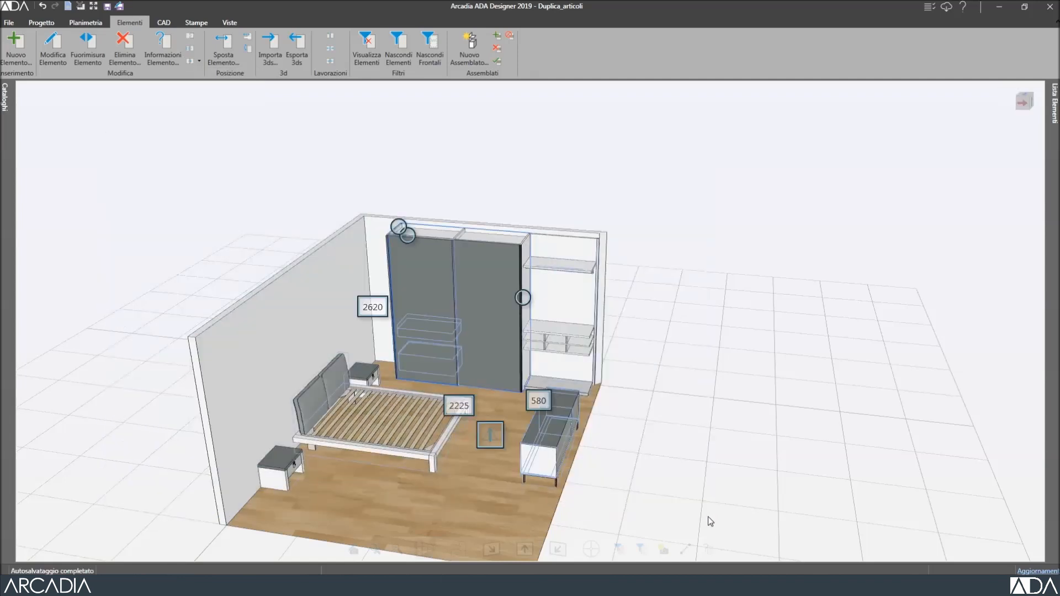
left_click(490, 439)
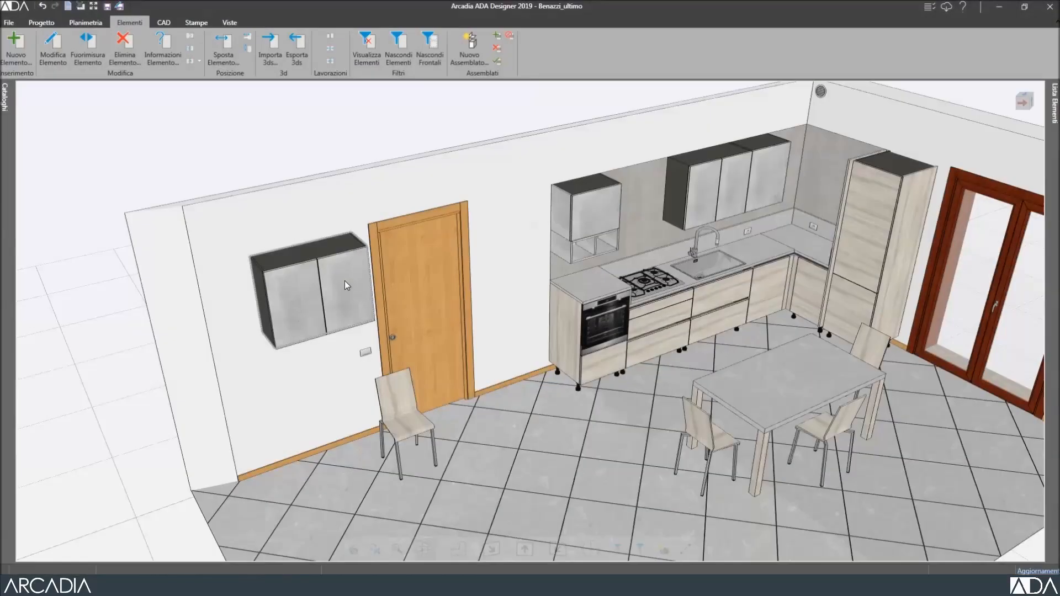
Move the wall cabinet from beside the door to above the hob, and the SED40 chair to the dining table.
left_click(345, 281)
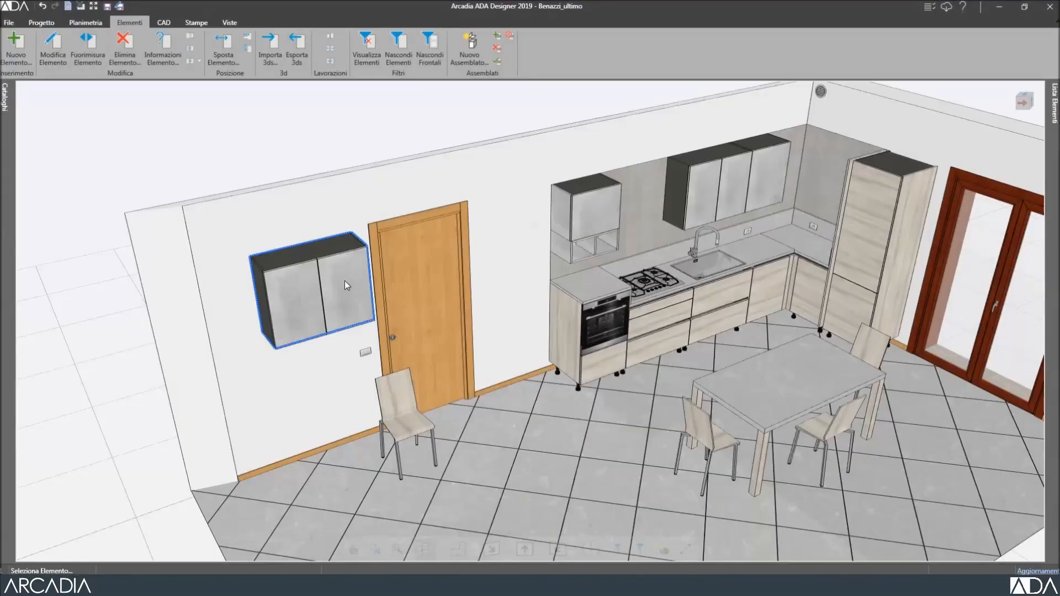
left_click(229, 51)
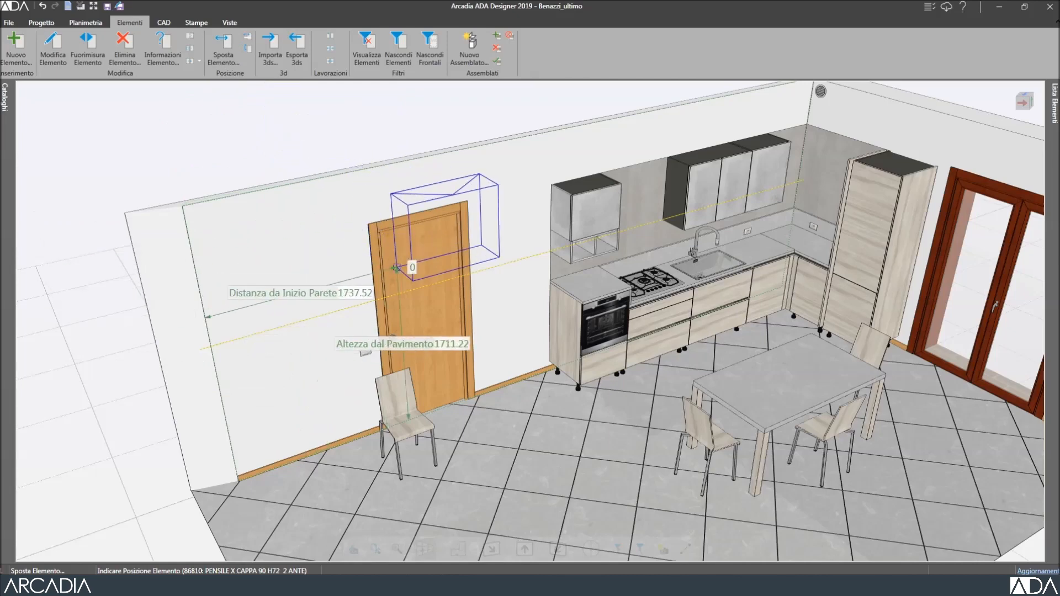
left_click(644, 324)
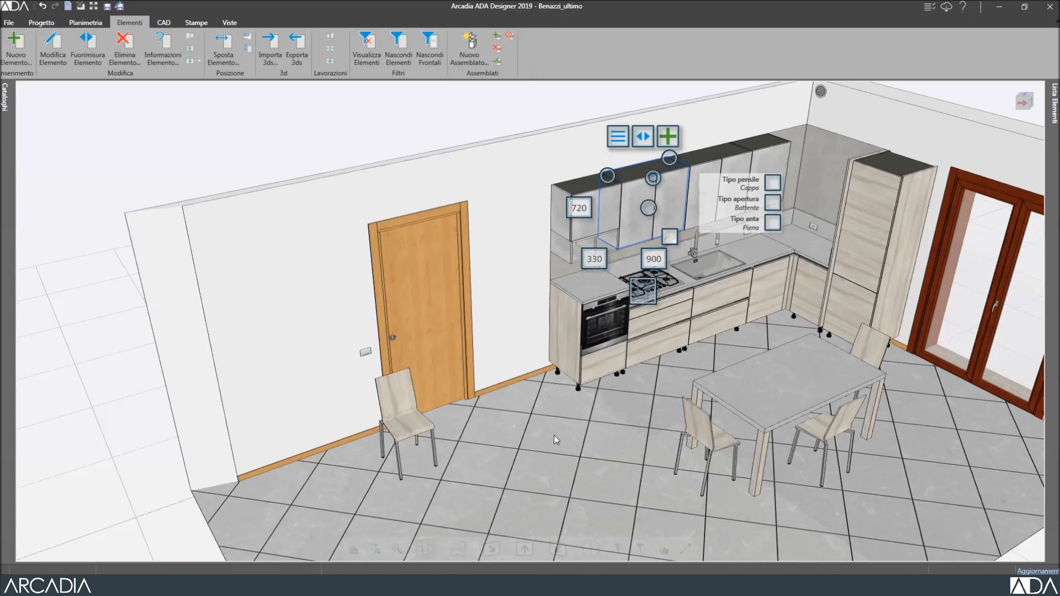
left_click(410, 422)
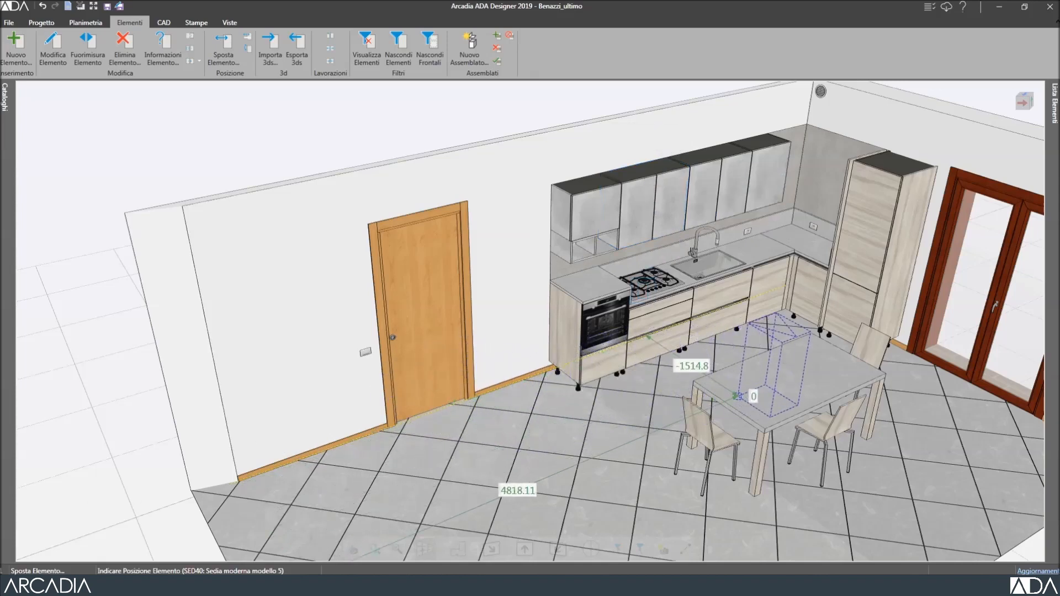
left_click(771, 389)
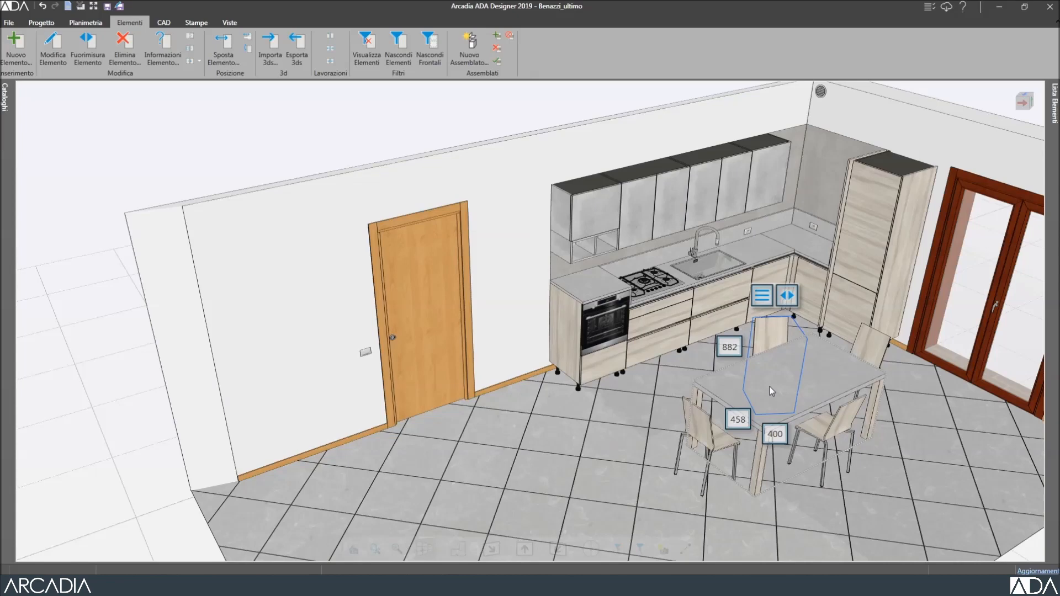
Open the kitchen wall's front elevation and frame the upper cabinets.
double_click(500, 144)
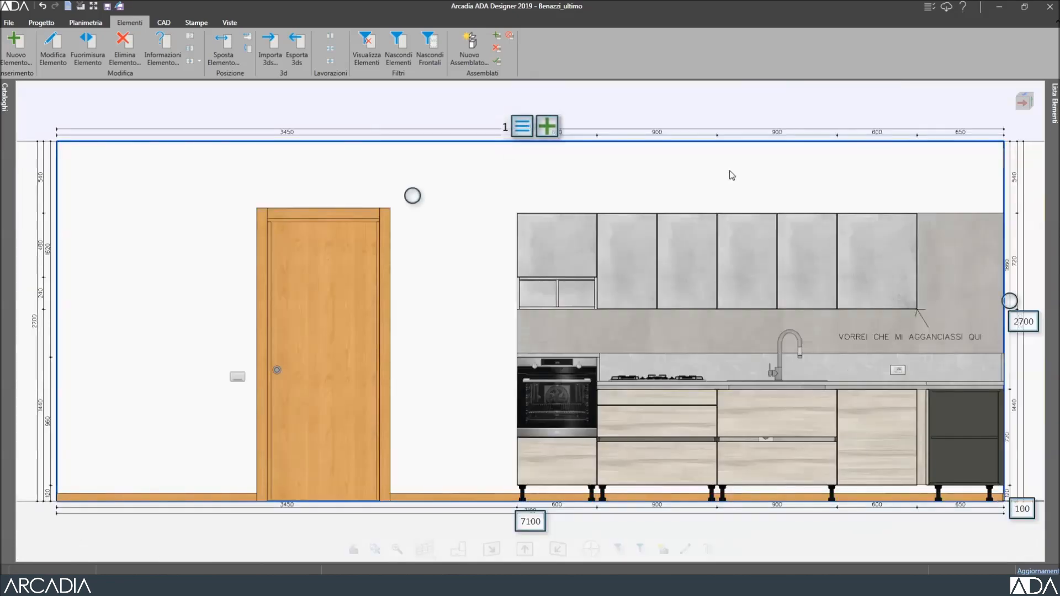
middle_click_drag(732, 175, 351, 196)
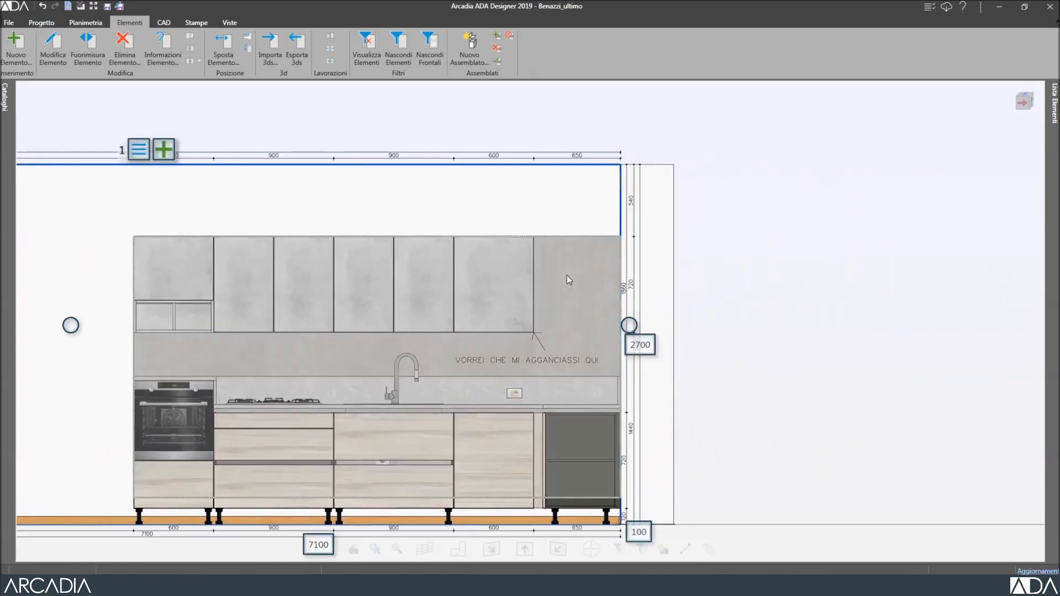
scroll(566, 276, "up", 2)
scroll(568, 281, "up", 1)
middle_click_drag(576, 301, 559, 227)
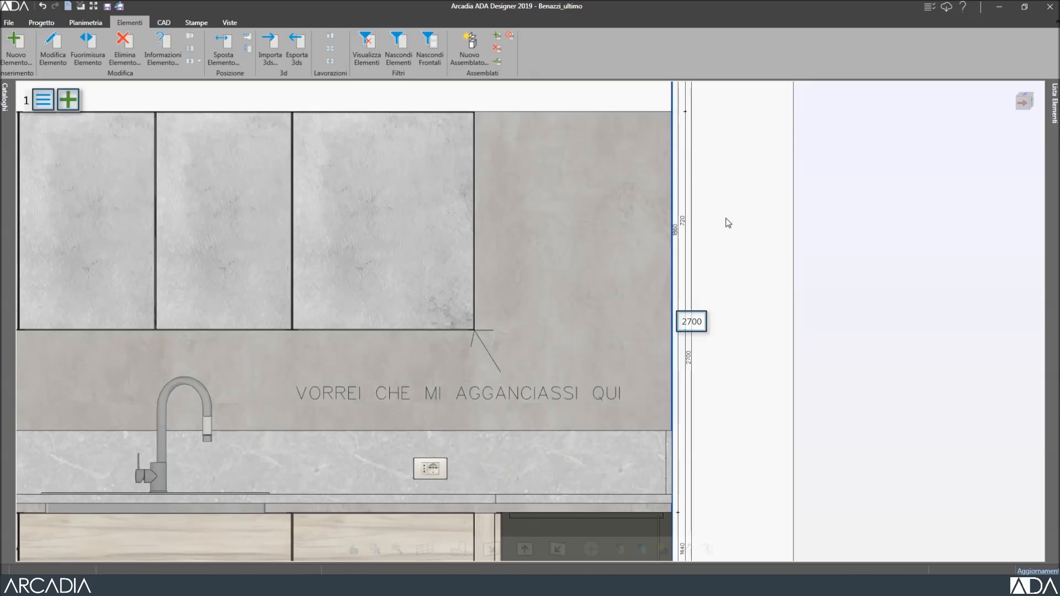
Move the third 600×720 upper cabinet to 6450 along the wall and 1440 high.
right_click(399, 160)
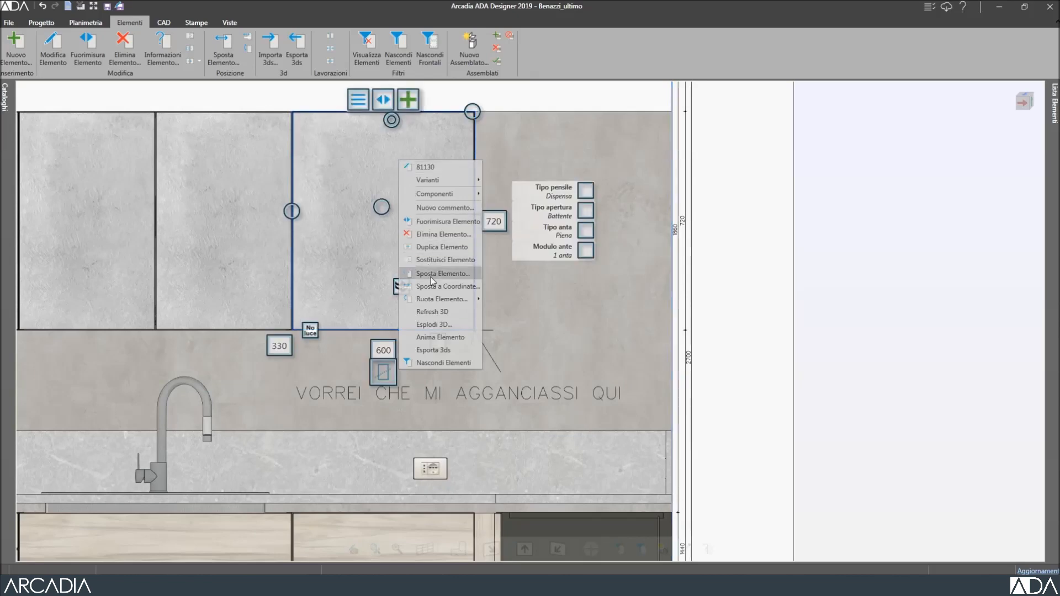
left_click(433, 275)
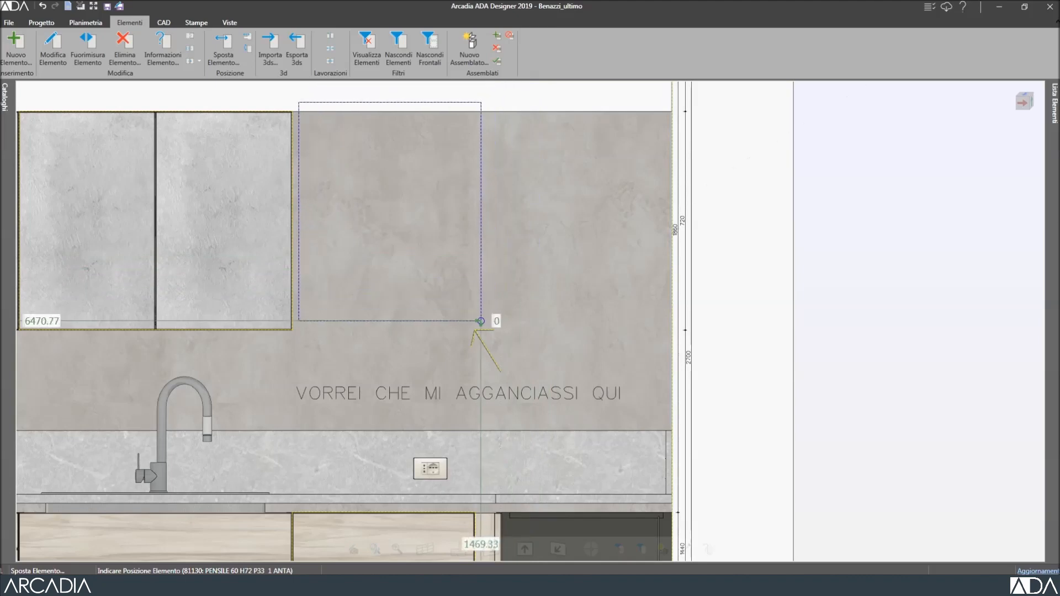
left_click(476, 330)
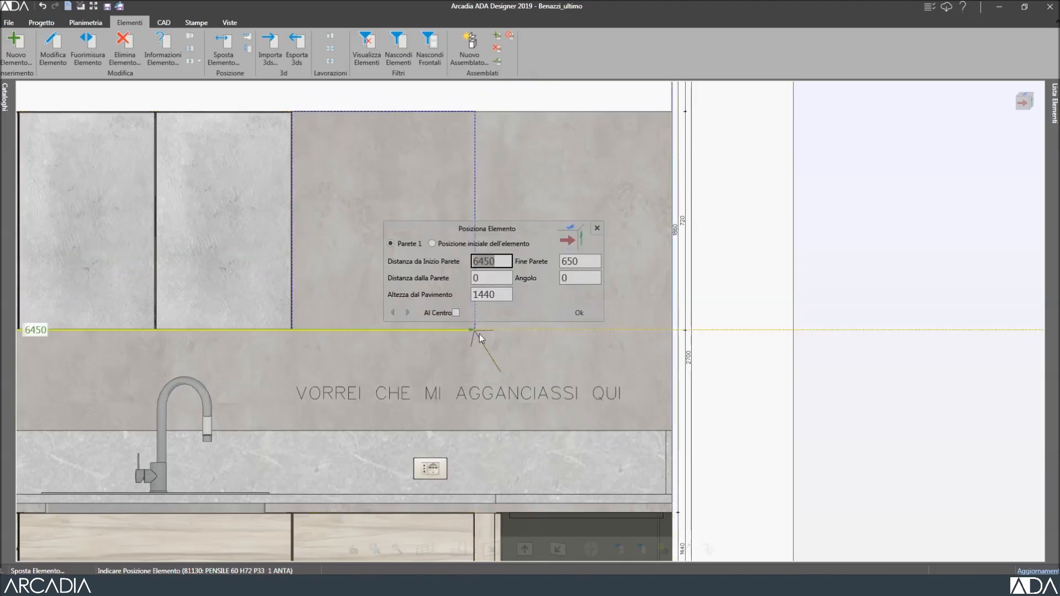
left_click(579, 313)
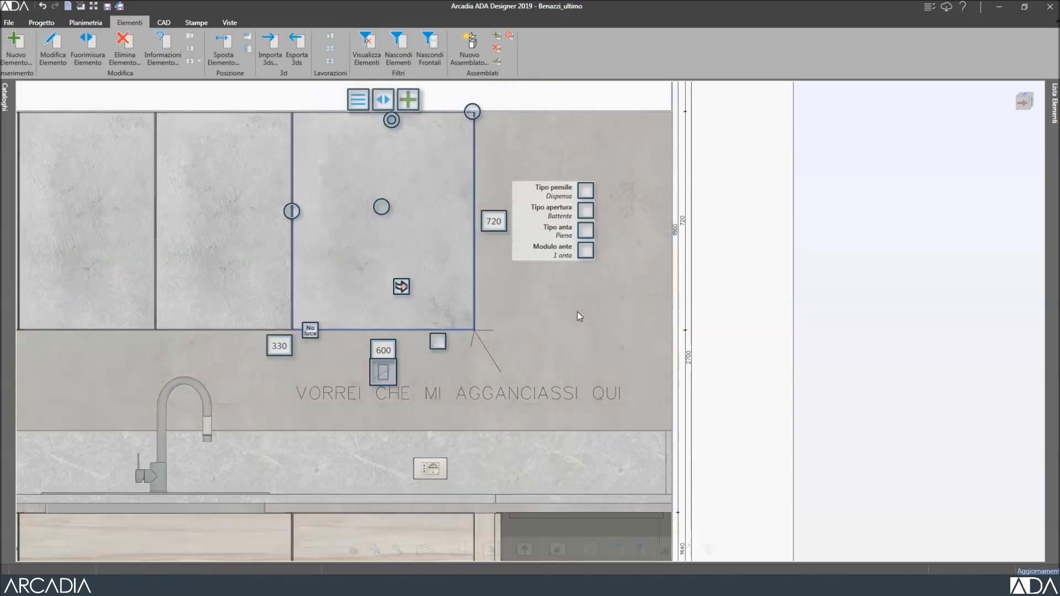
right_click(448, 290)
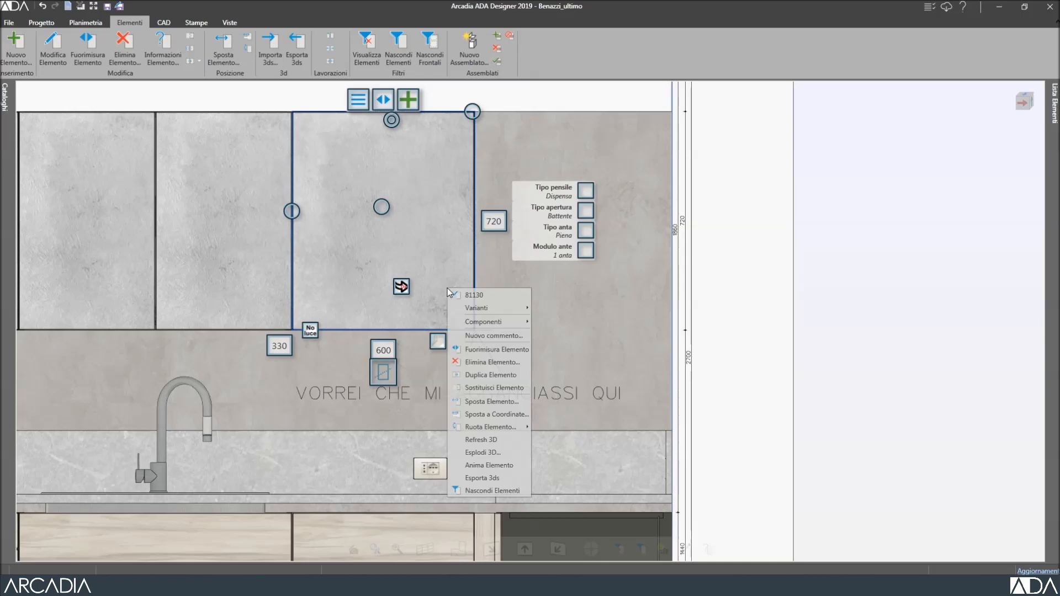
left_click(502, 402)
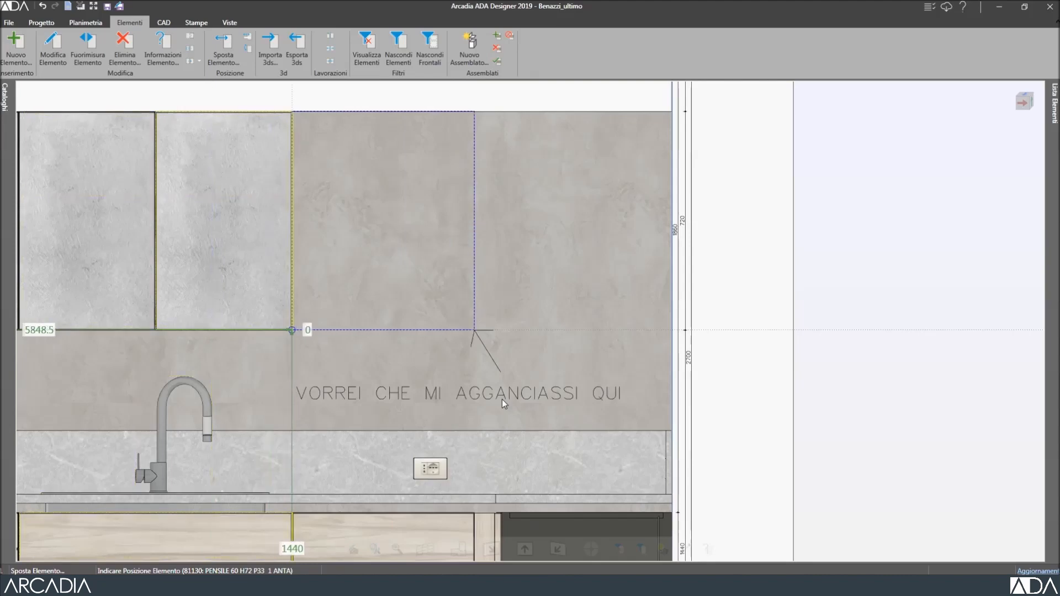
left_click(292, 330)
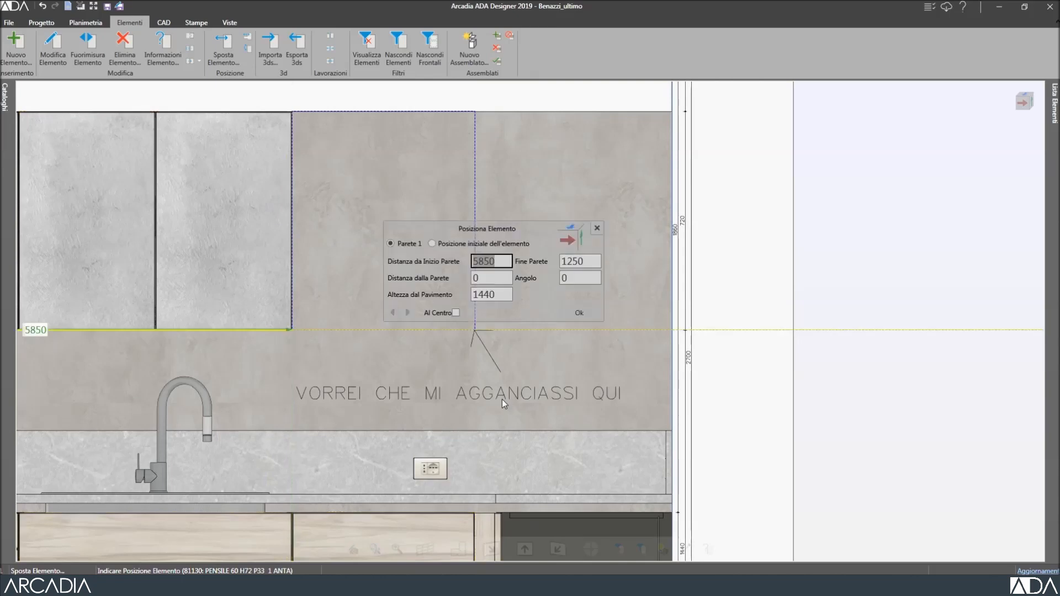
key("Return")
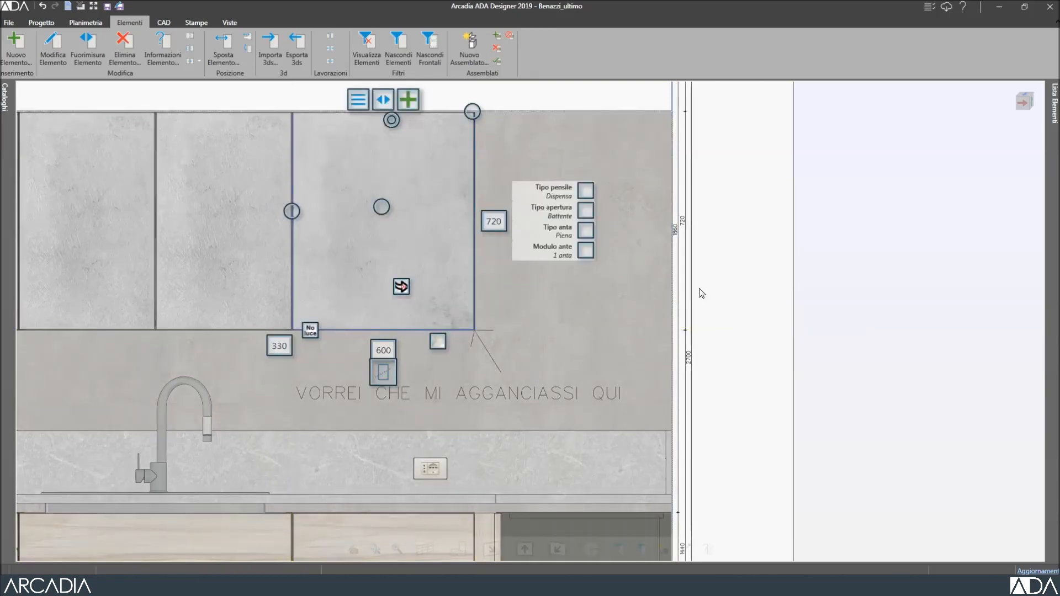
Tuck the front SED40 chair further under the dining table, then select the wall cabinet over the glass door.
left_click(844, 253)
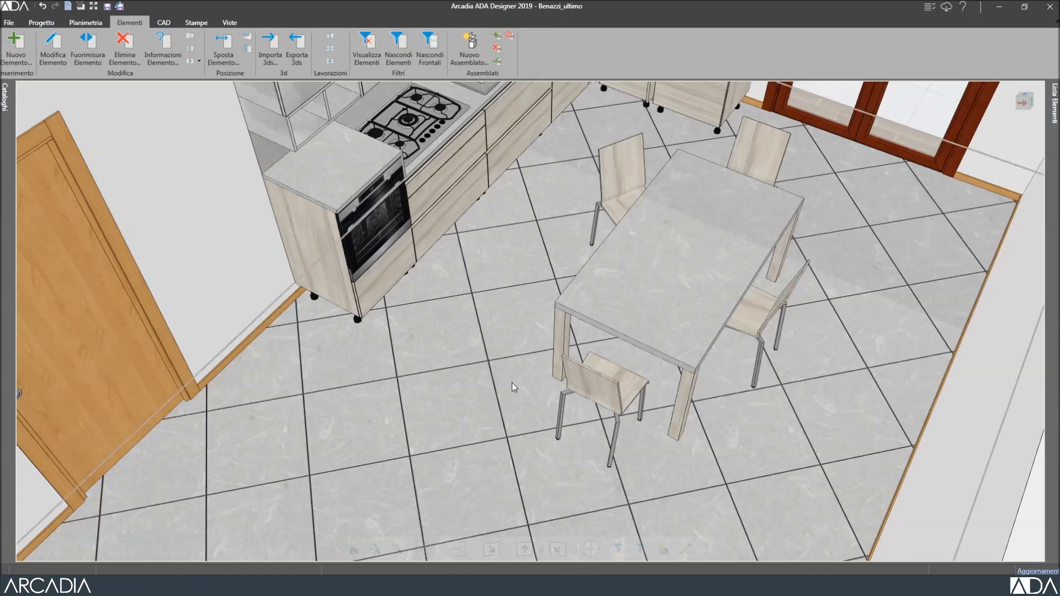
left_click(585, 384)
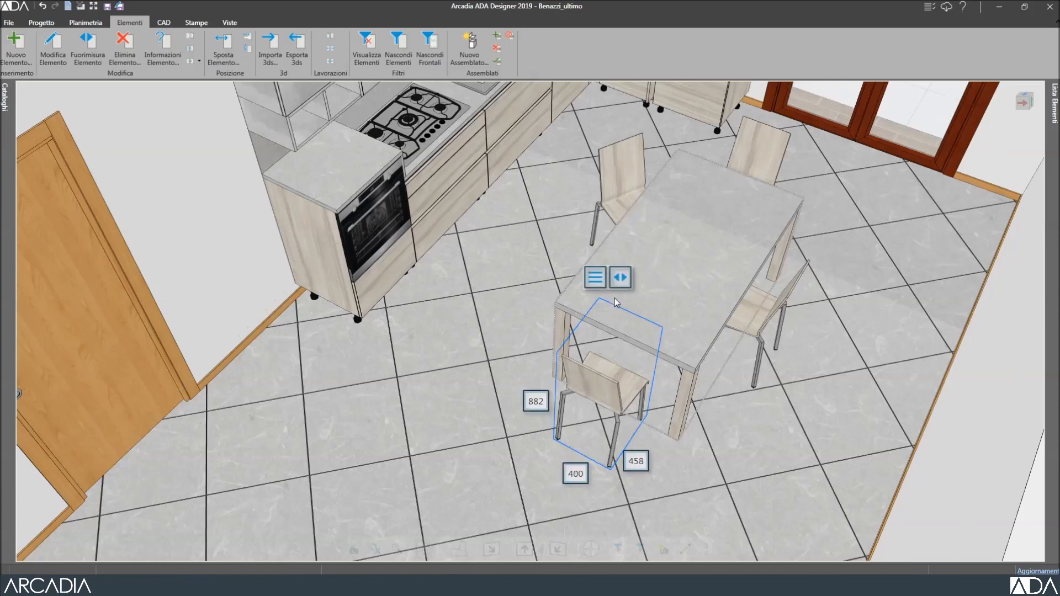
left_click(619, 279)
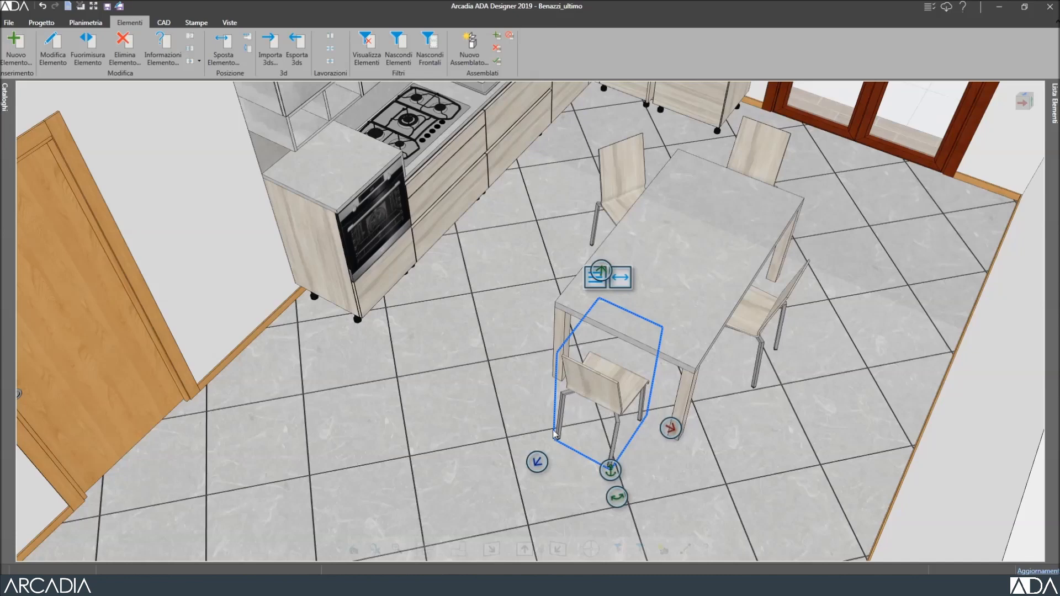
left_click(537, 462)
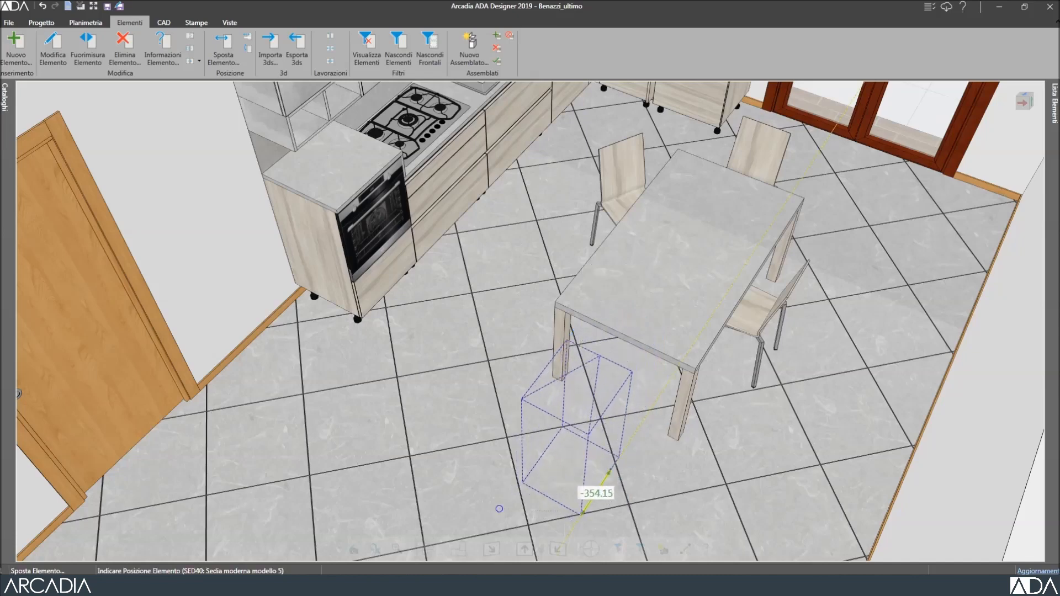
left_click(562, 453)
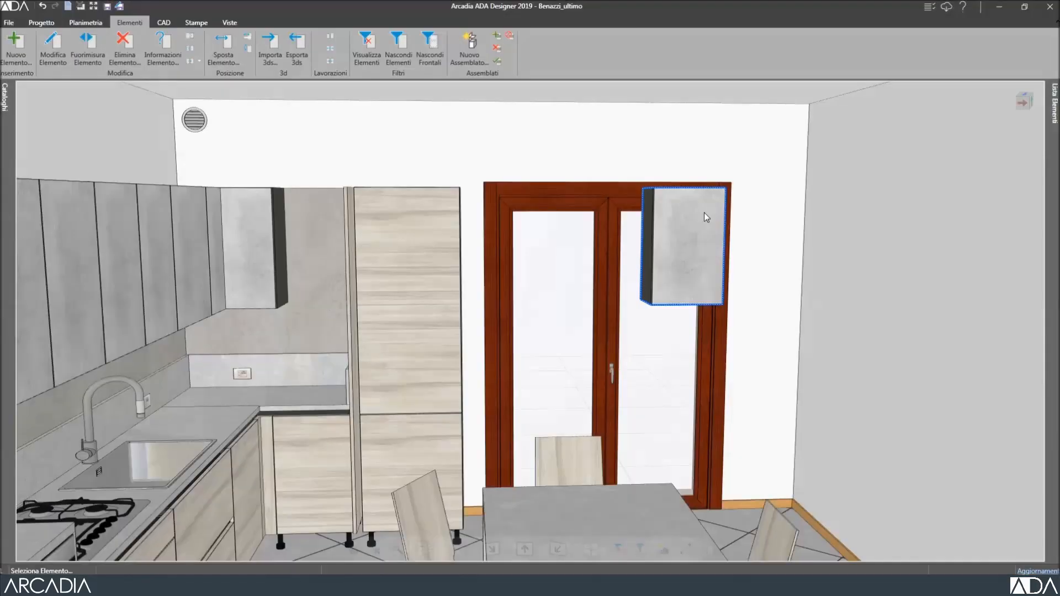
left_click(704, 214)
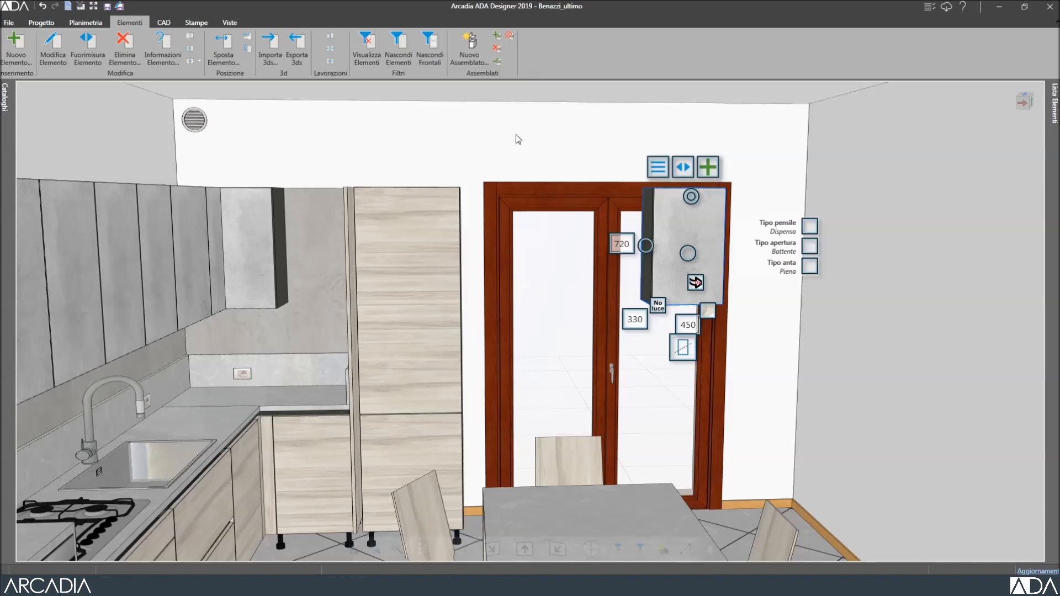
Enter 300+350 as the PENSILE 45 cabinet's distance from the start of wall 2.
left_click(248, 39)
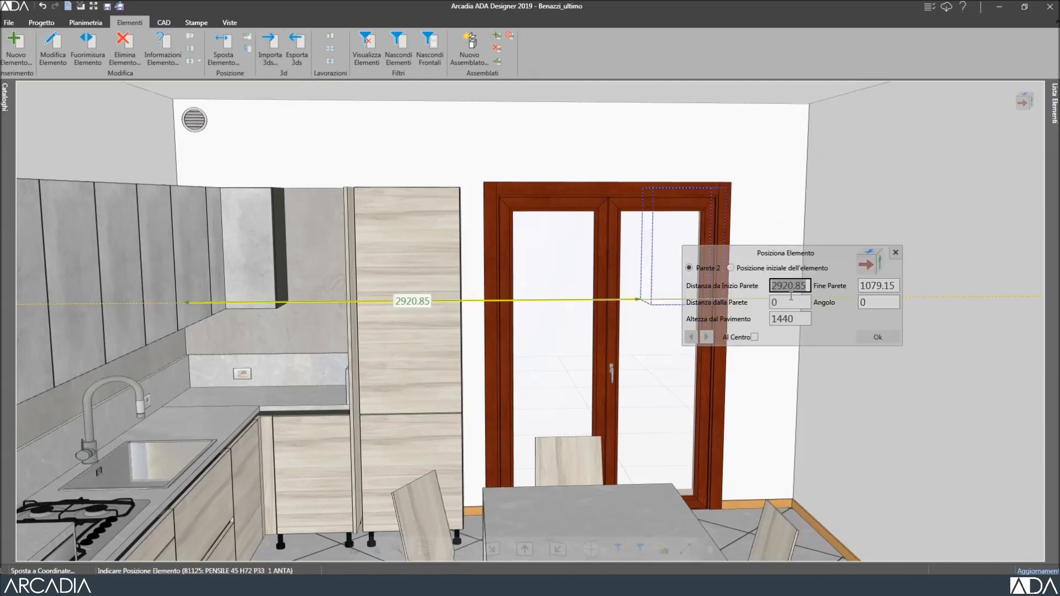
key("Tab")
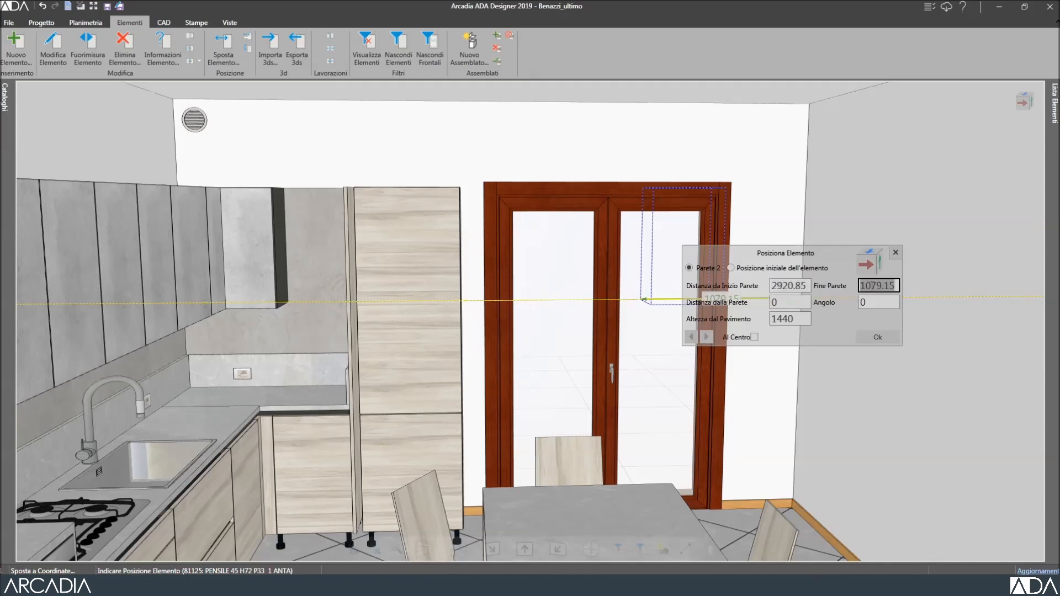
left_click(772, 269)
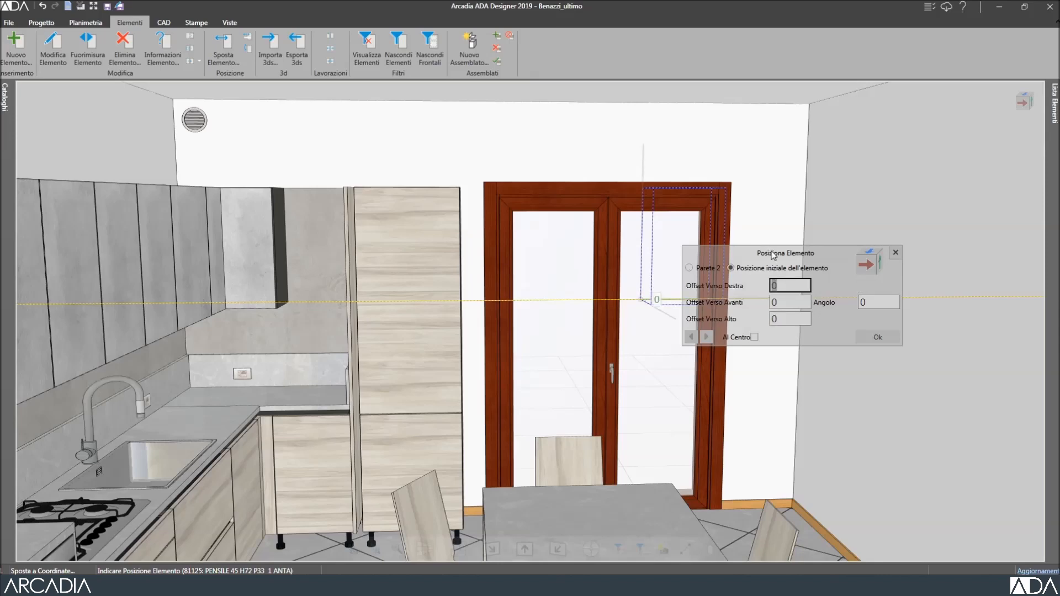
left_click_drag(772, 255, 888, 379)
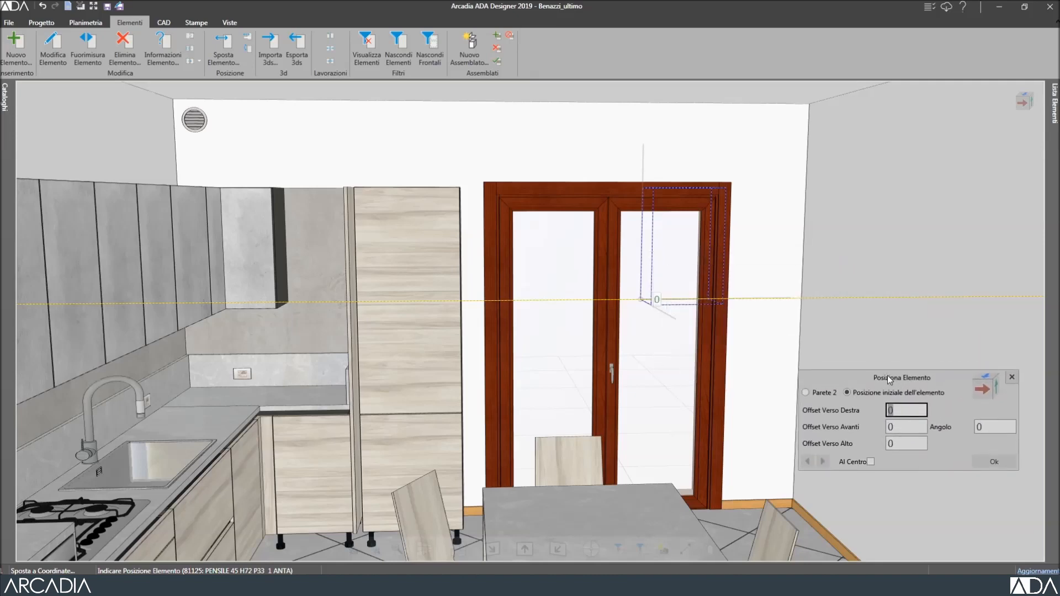
left_click(817, 392)
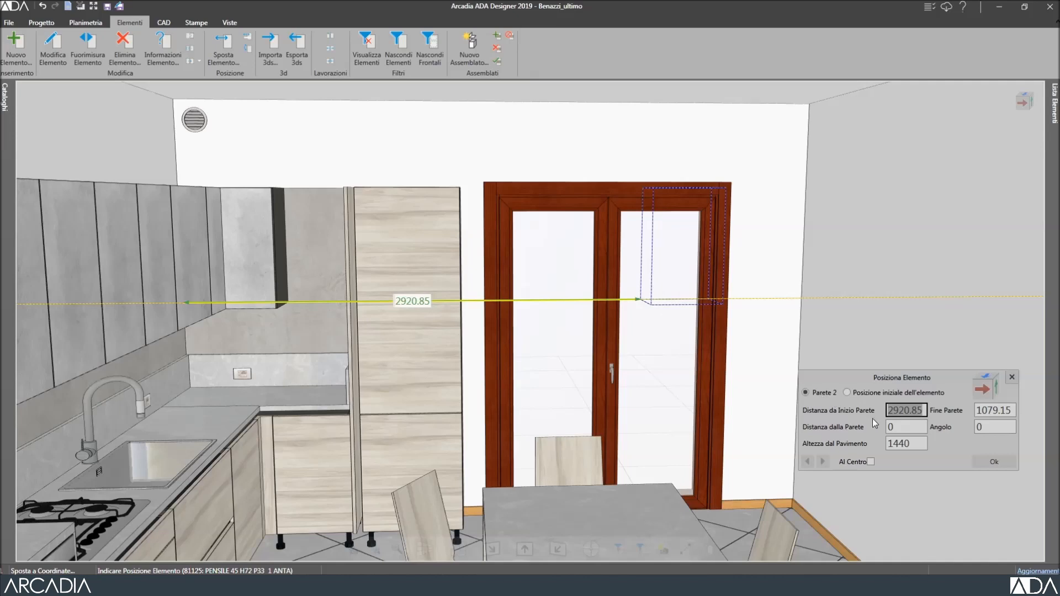
type("300")
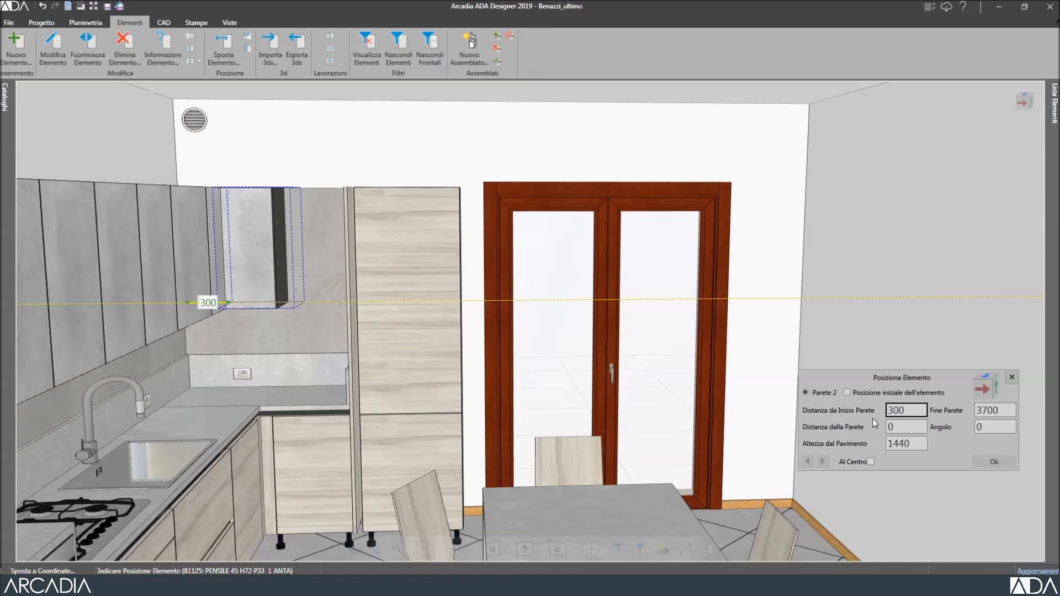
type("+350")
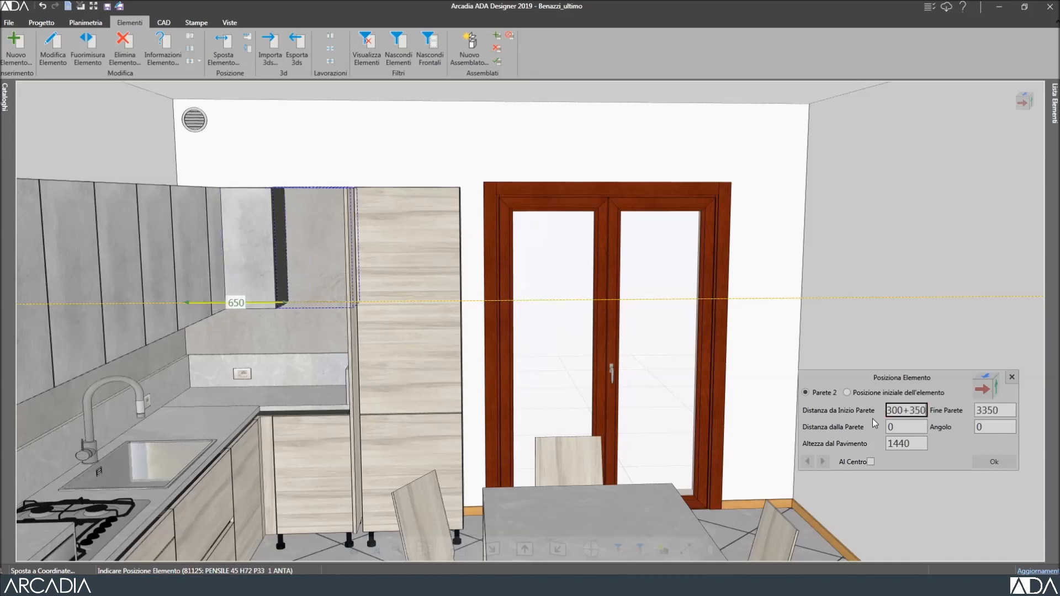
left_click(908, 424)
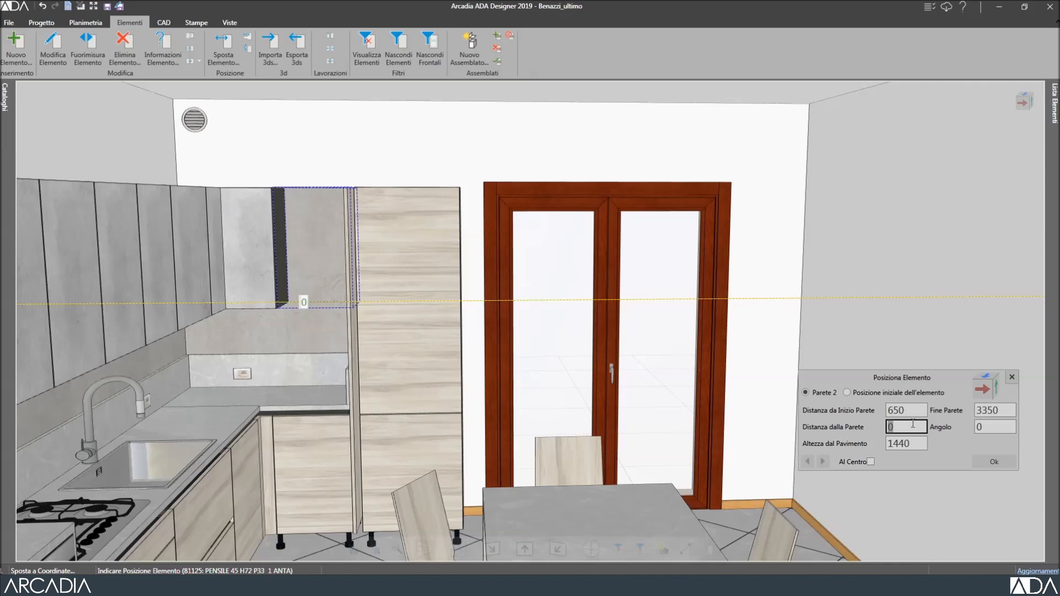
Try measuring from the opposite wall end and the snap arrows, then return to 650 mm.
left_click(982, 392)
left_click(978, 390)
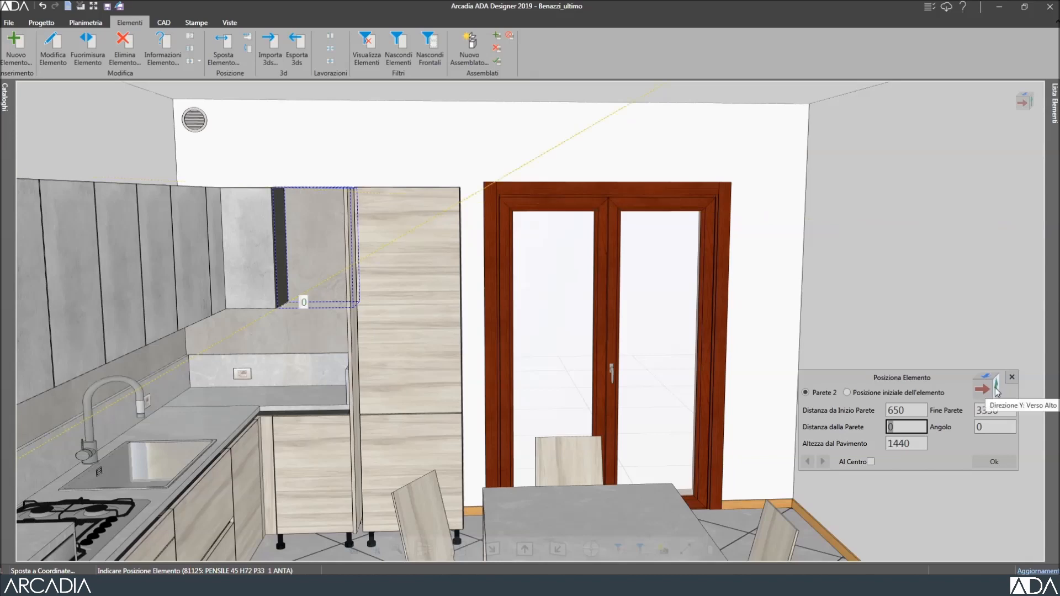
left_click(921, 408)
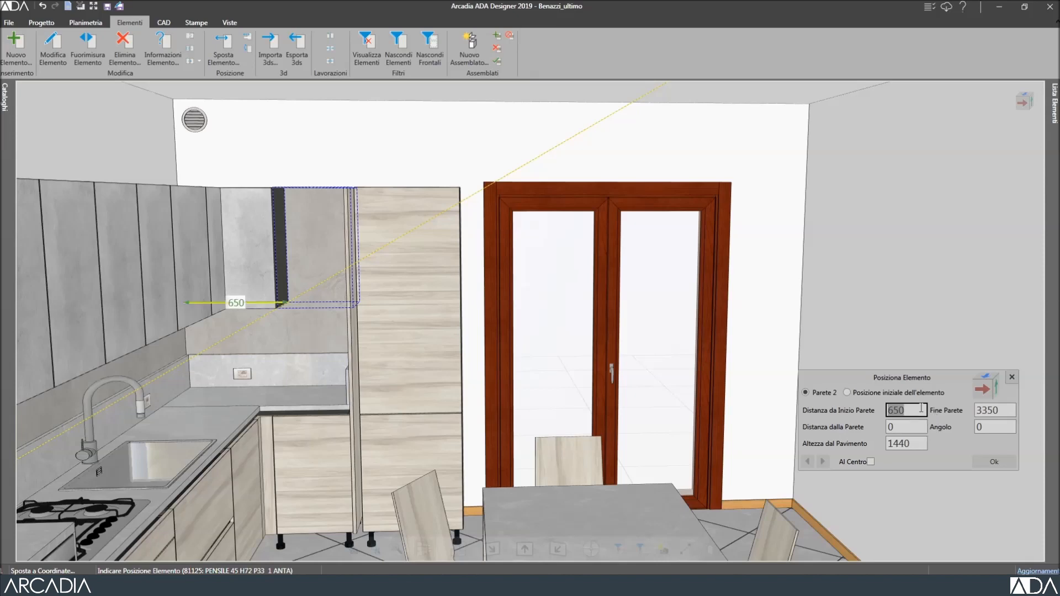
left_click(824, 463)
left_click(824, 463)
left_click(824, 463)
left_click(823, 463)
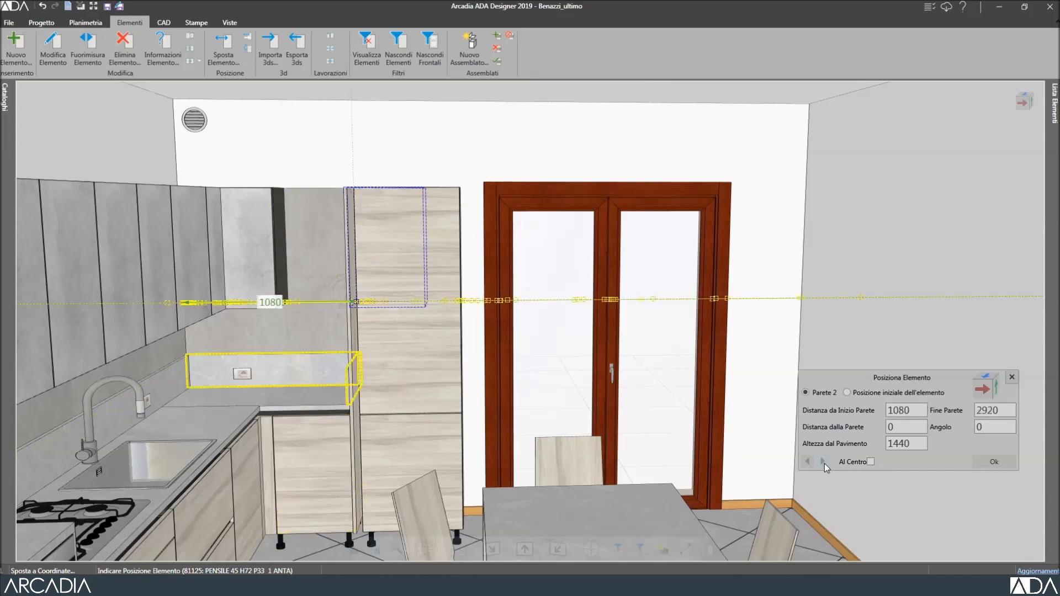
left_click(807, 463)
left_click(807, 463)
left_click(807, 462)
left_click(807, 463)
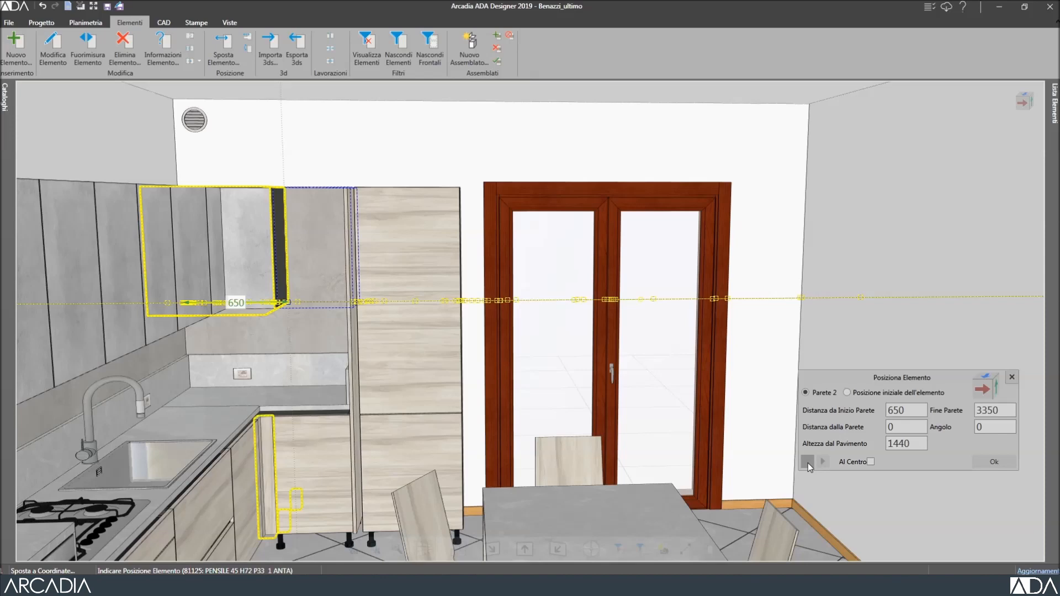
Place the wall cabinet, then centre the socket at 350 mm along wall 2, 985 mm high.
left_click(984, 460)
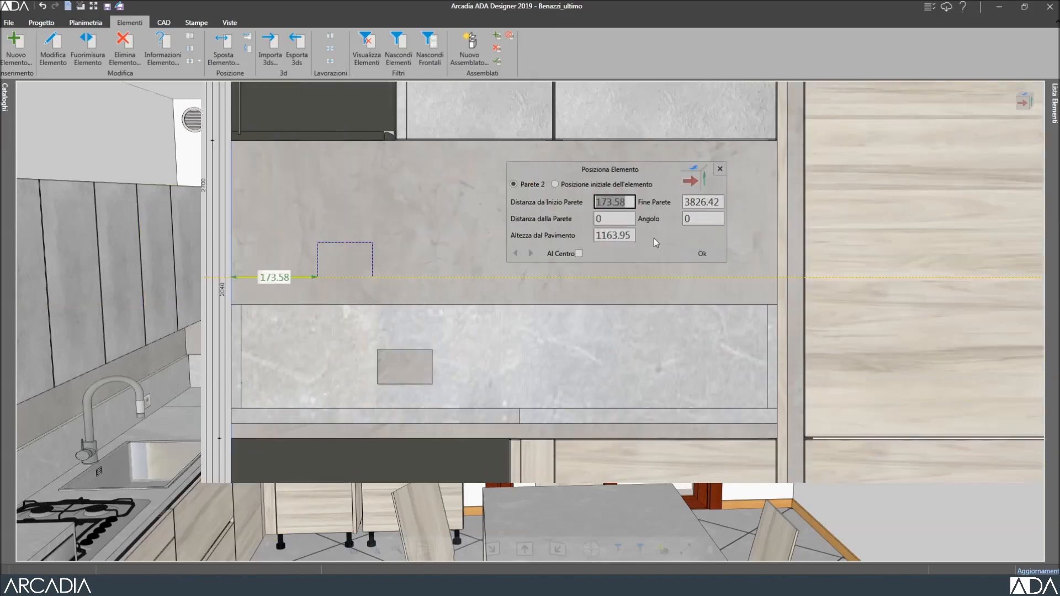
left_click(579, 253)
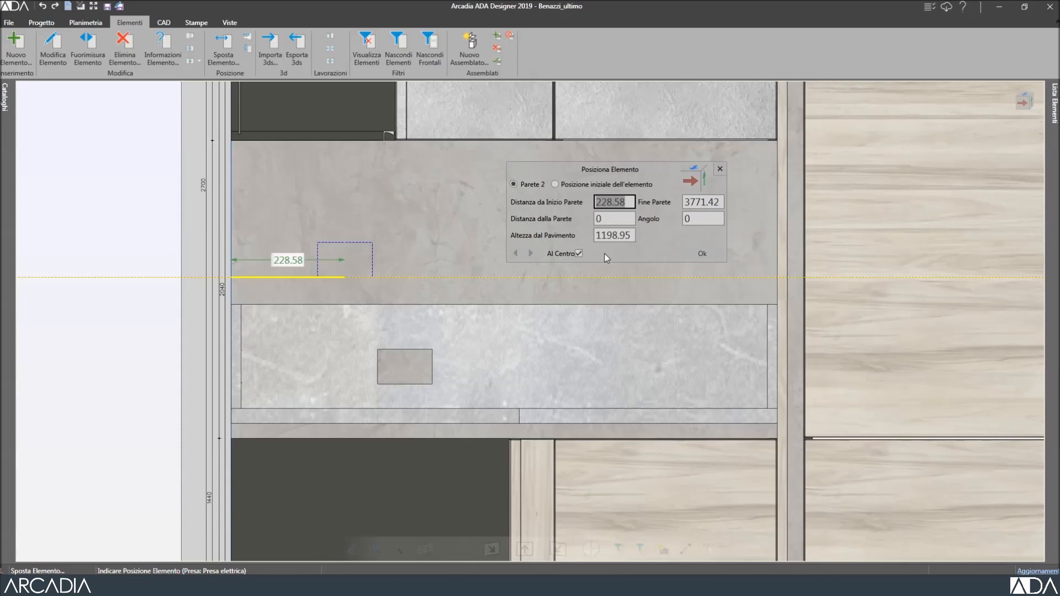
type("350")
left_click(632, 235)
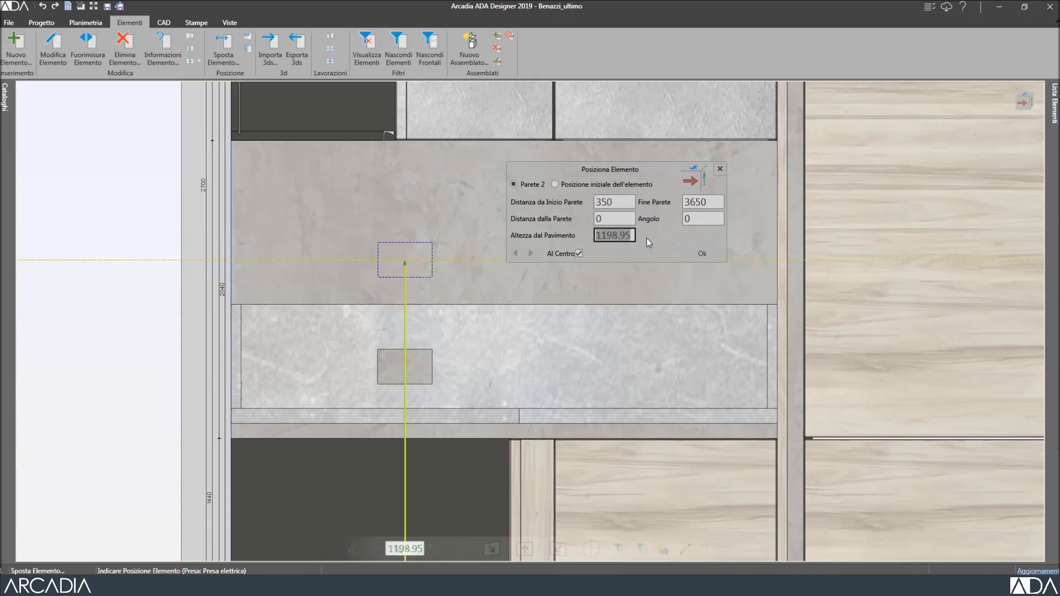
type("985")
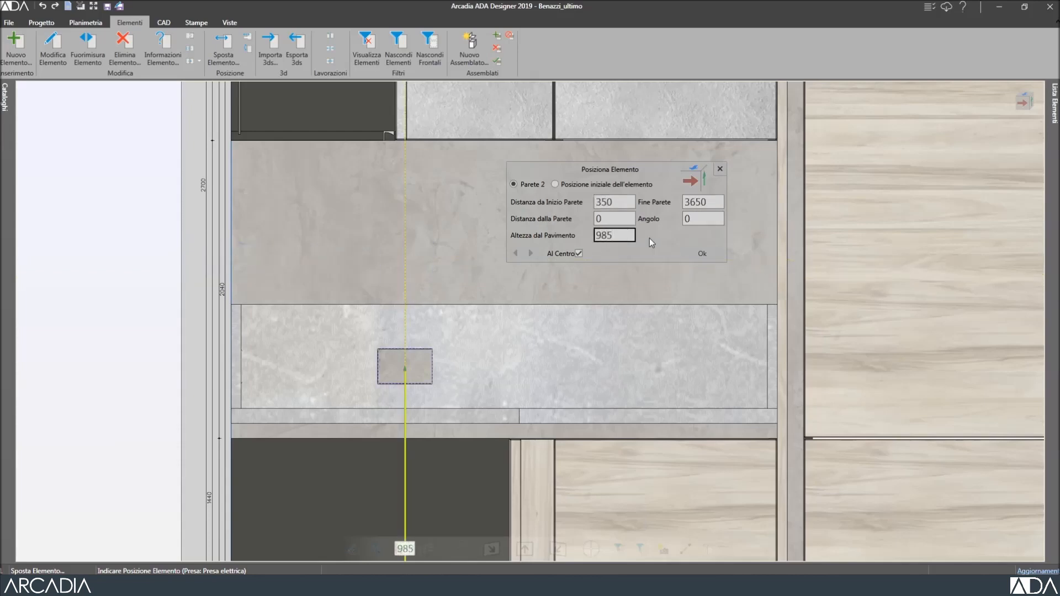
left_click(701, 254)
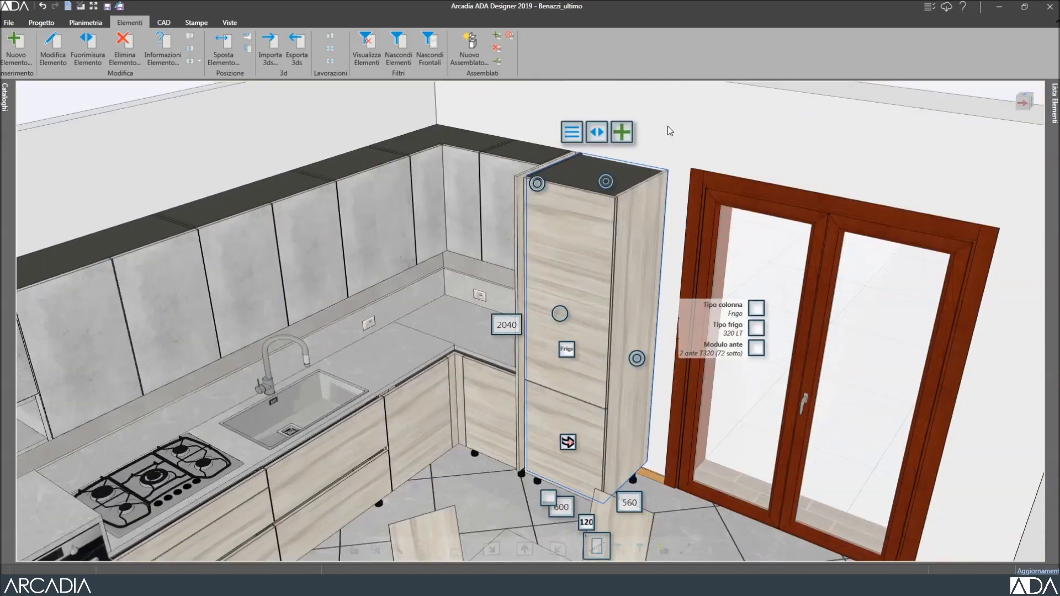
Move the 2040-high fridge column beside the glazed door, then select the chair left of the table.
left_click(597, 136)
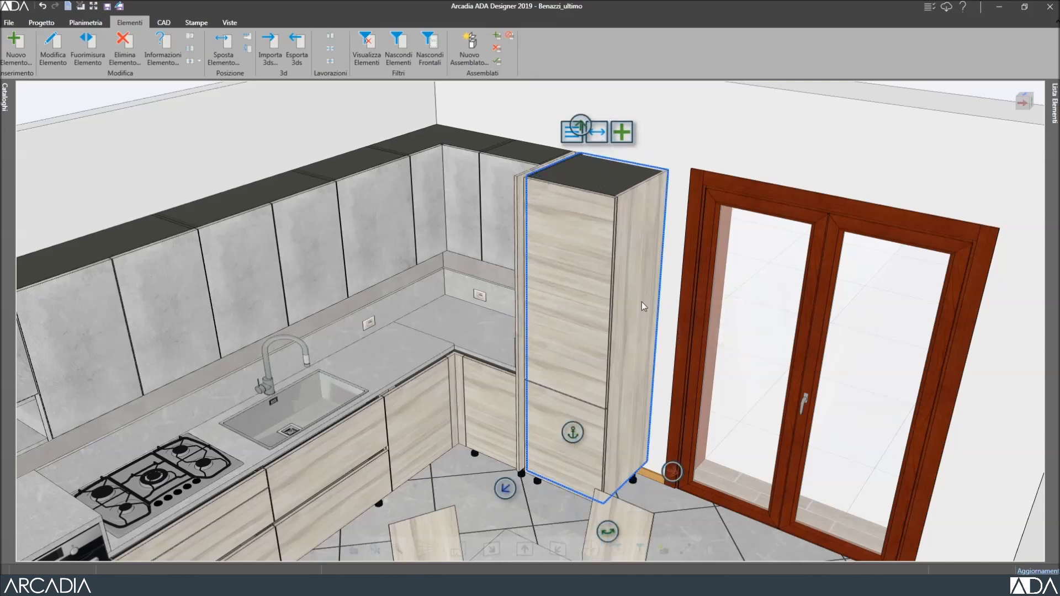
left_click(677, 473)
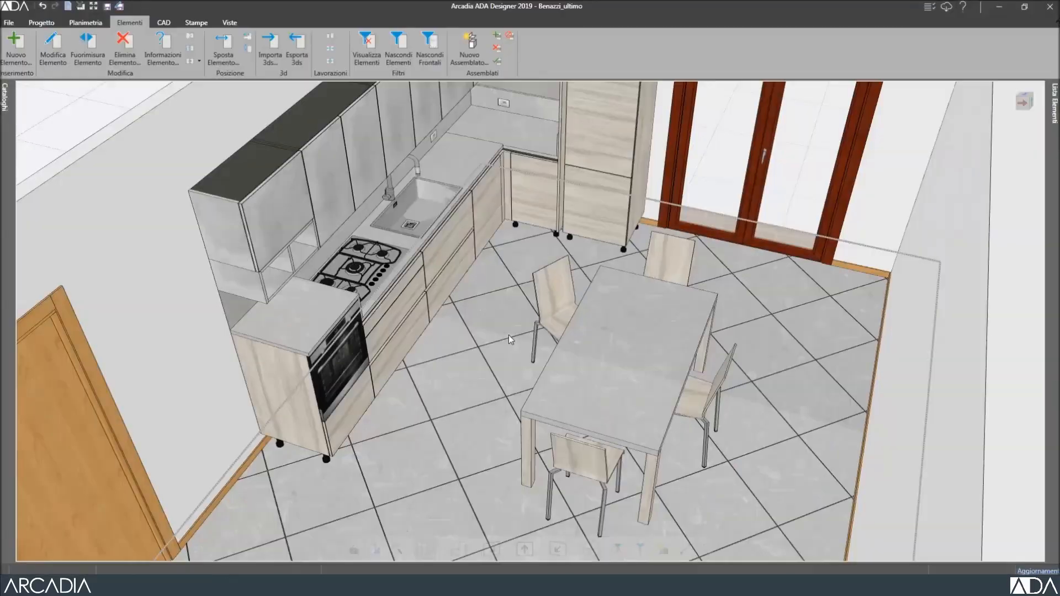
left_click(554, 319)
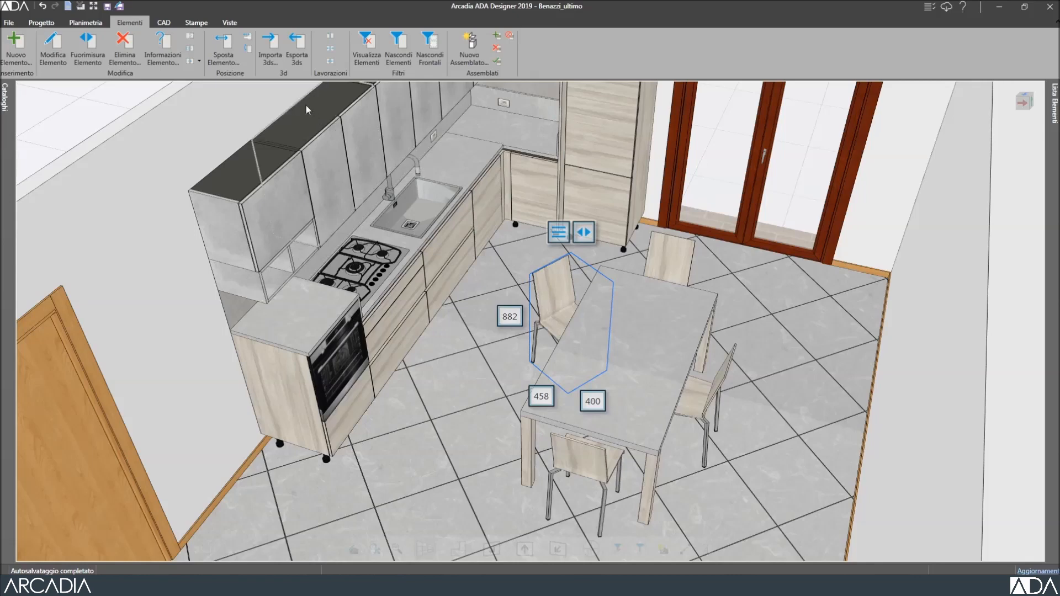
Rotate the left SED40 chair around its front-left corner so it faces the dining table.
left_click(249, 52)
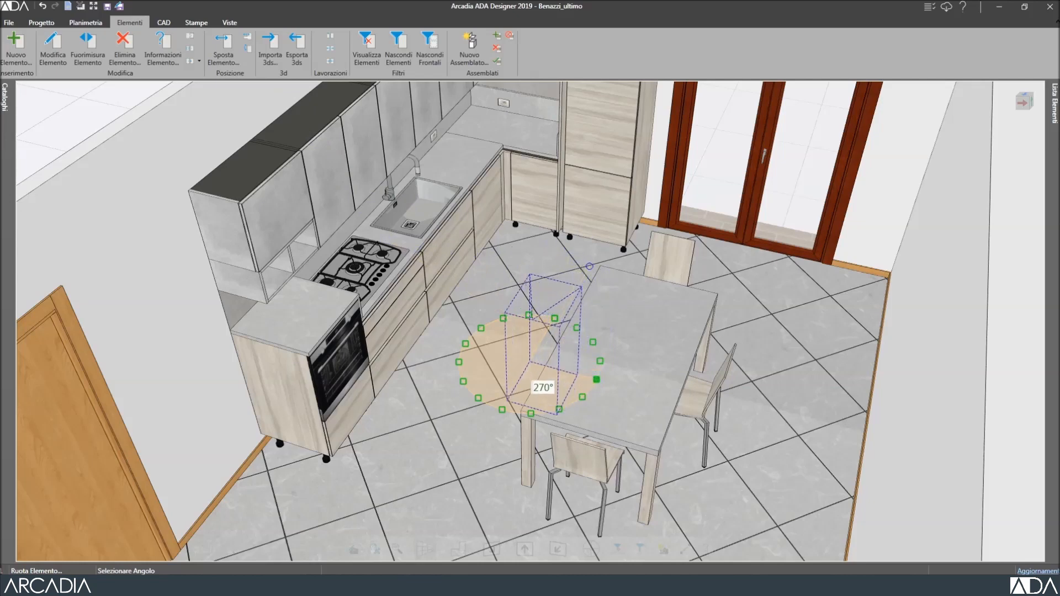
left_click(589, 266)
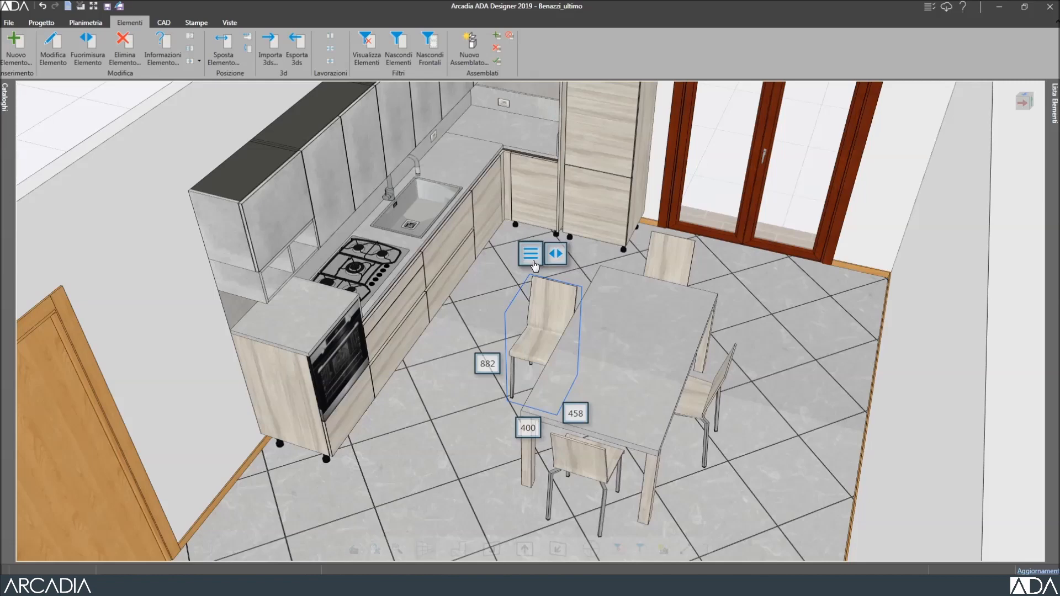
left_click(530, 256)
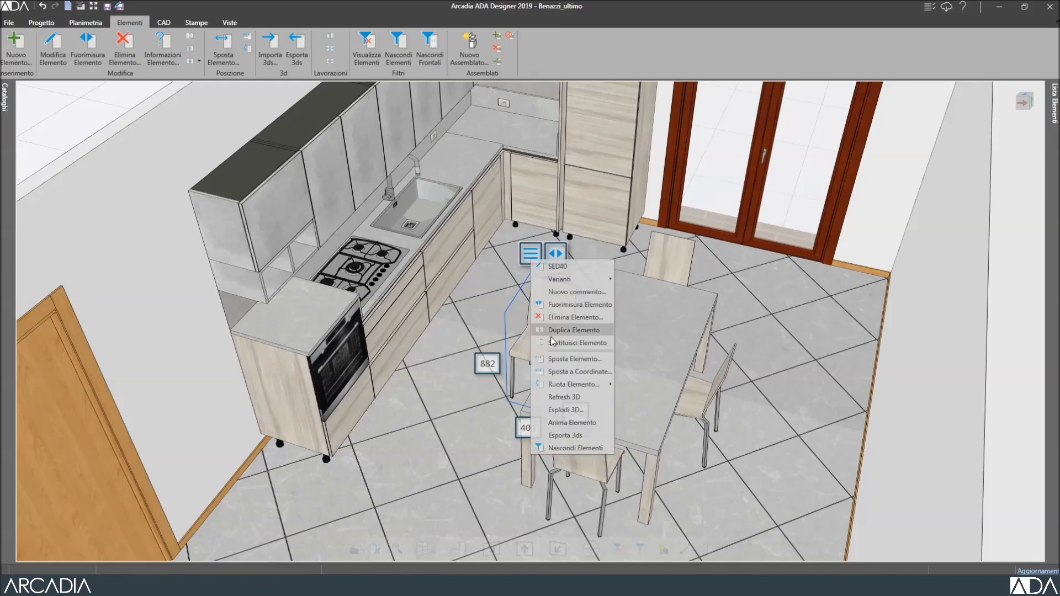
mouse_move(563, 385)
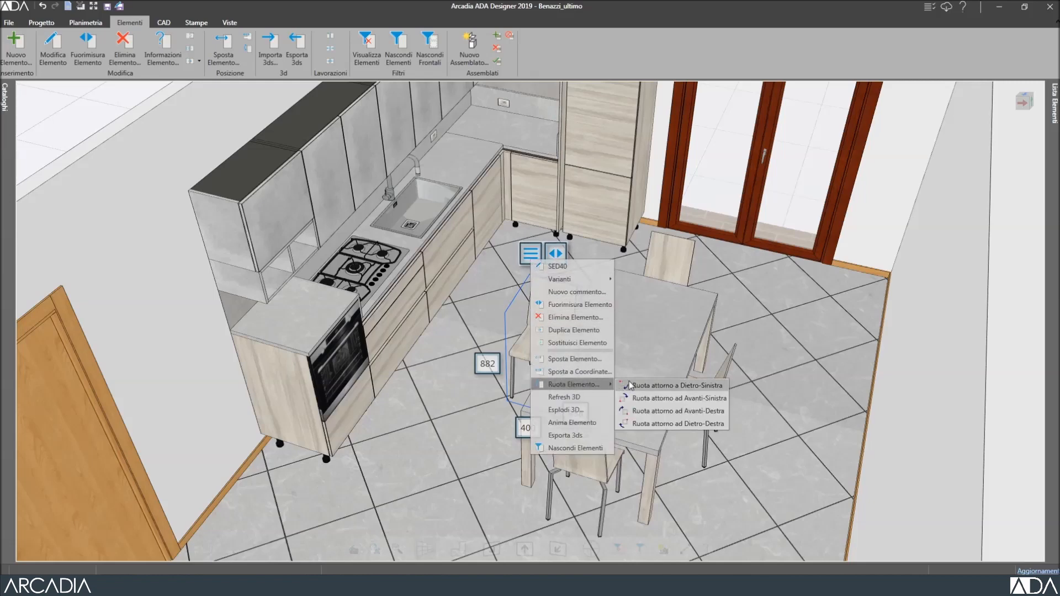
left_click(666, 399)
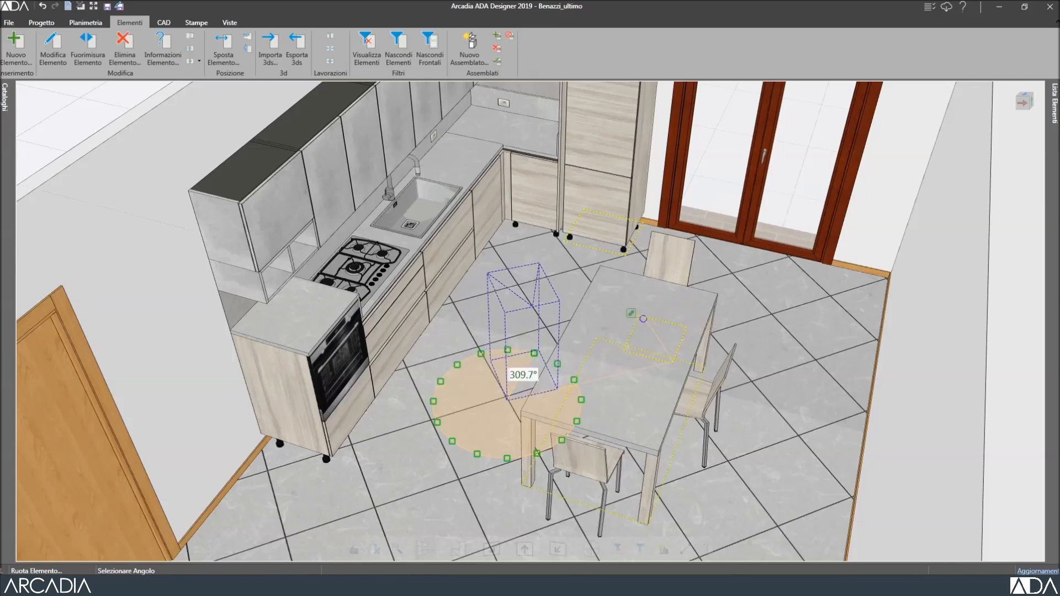
left_click(639, 317)
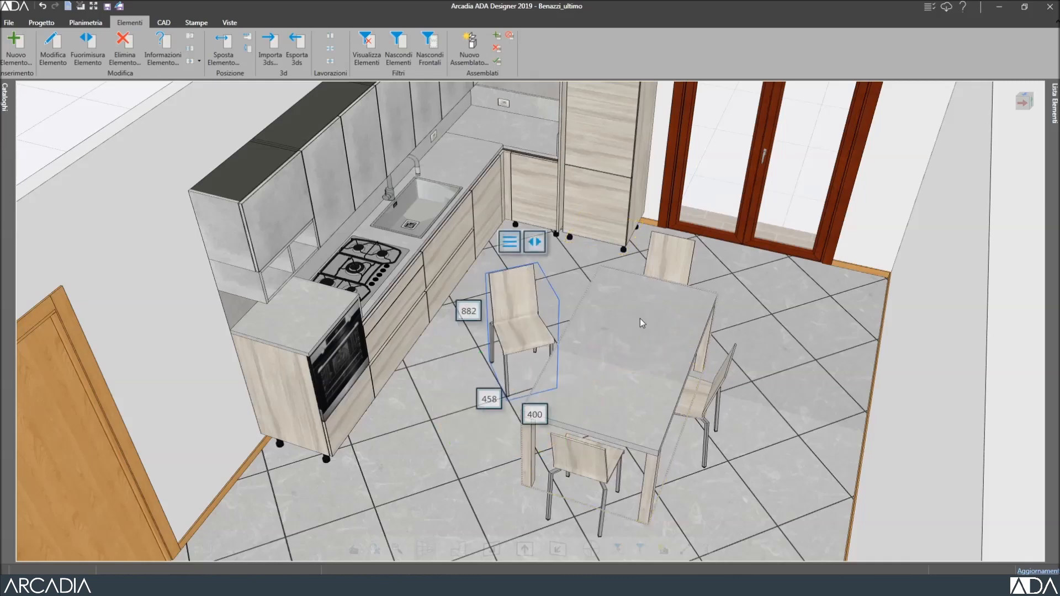
Turn the SED40 chair on the table's right 202.5° around a pivot at the table edge.
left_click(704, 399)
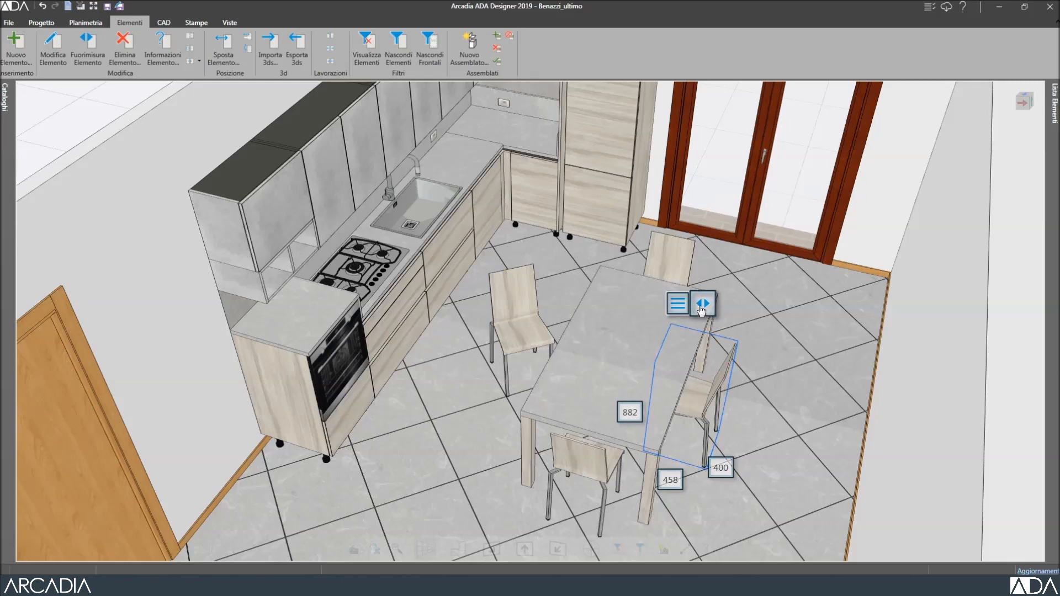
left_click(701, 308)
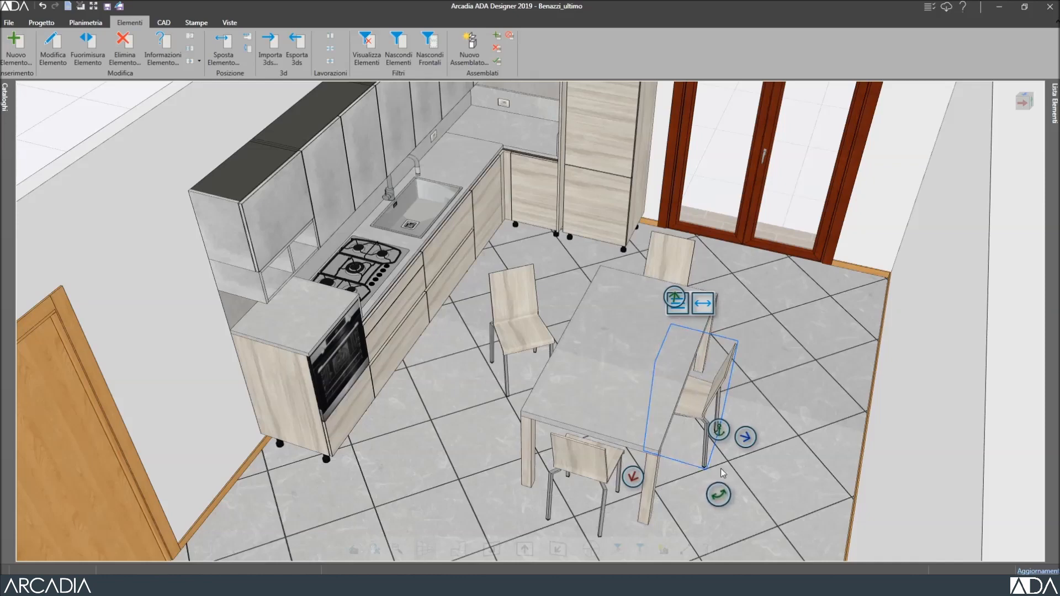
left_click_drag(719, 432, 642, 452)
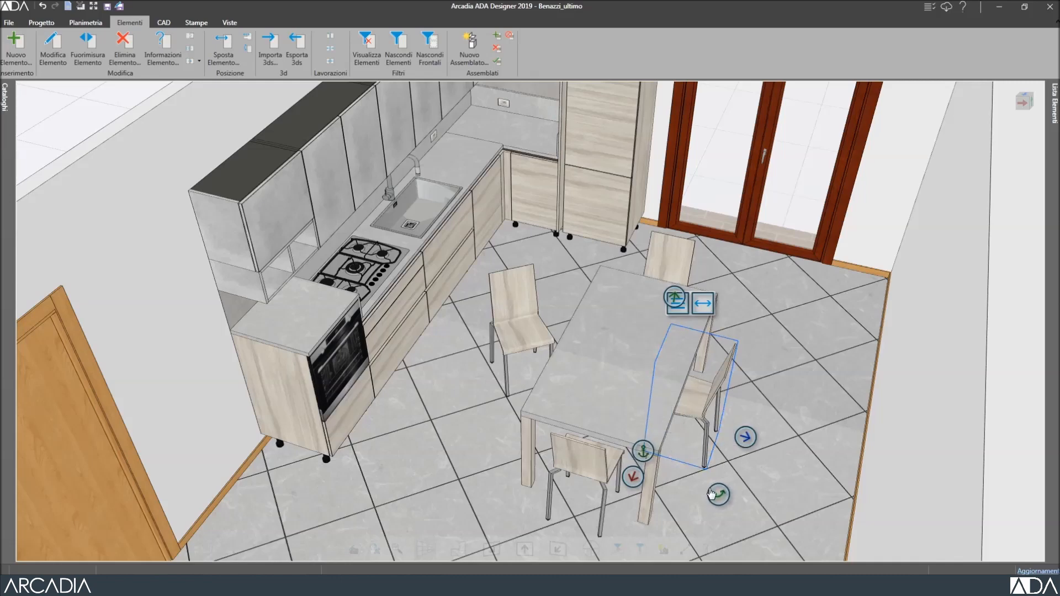
left_click(719, 494)
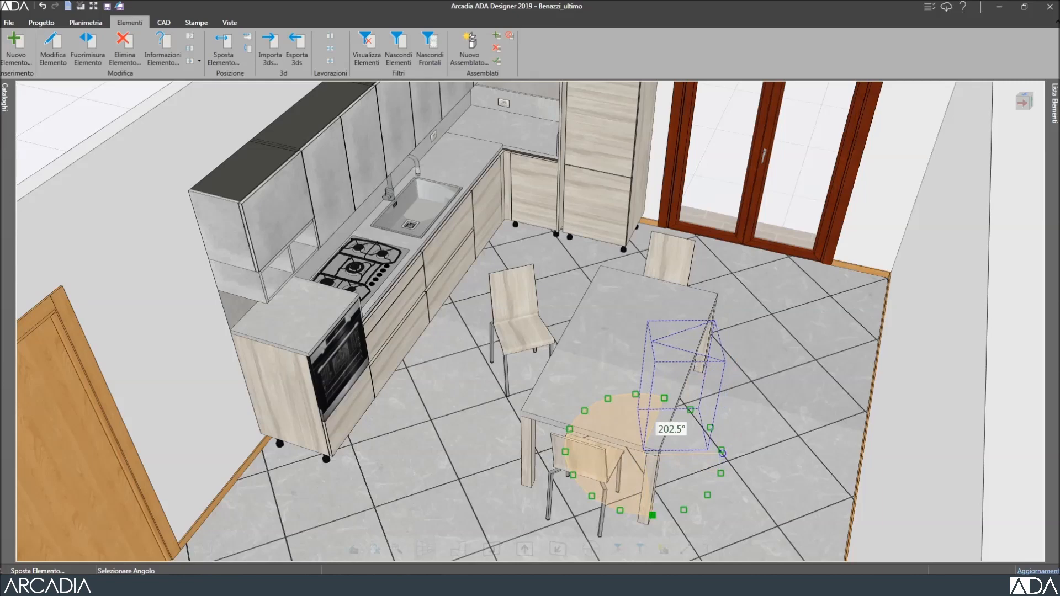
left_click(722, 452)
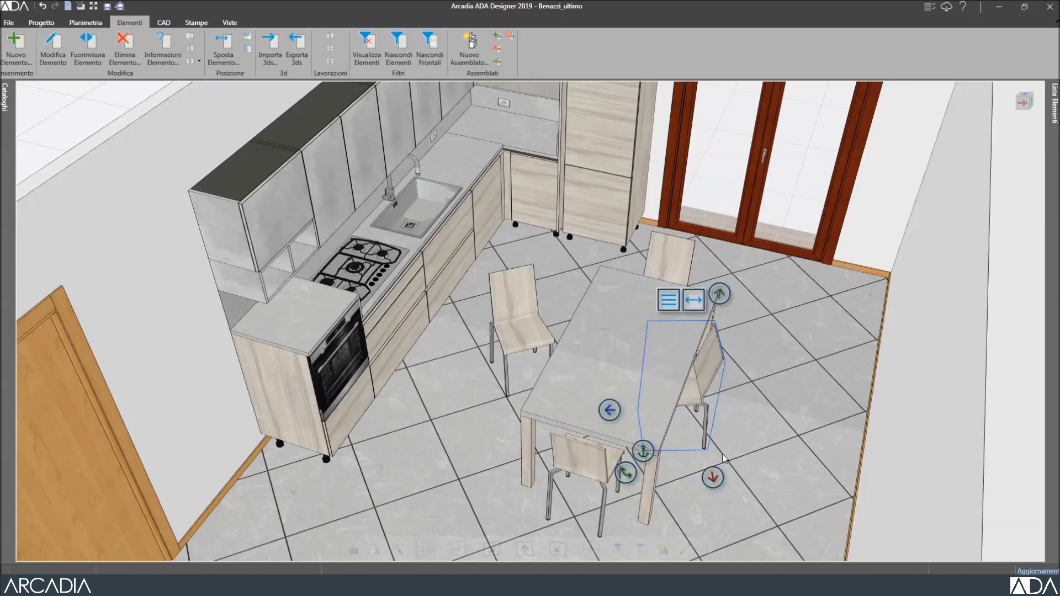
left_click(724, 458)
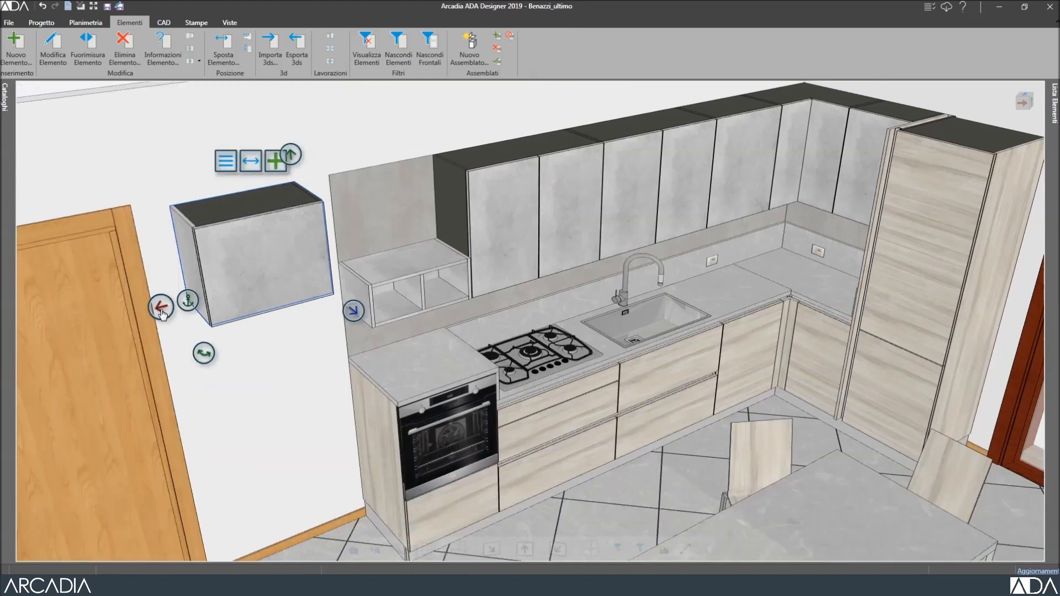
Slide the loose 60 cm wall cabinet left into the wall-unit row above the open shelf.
left_click(161, 313)
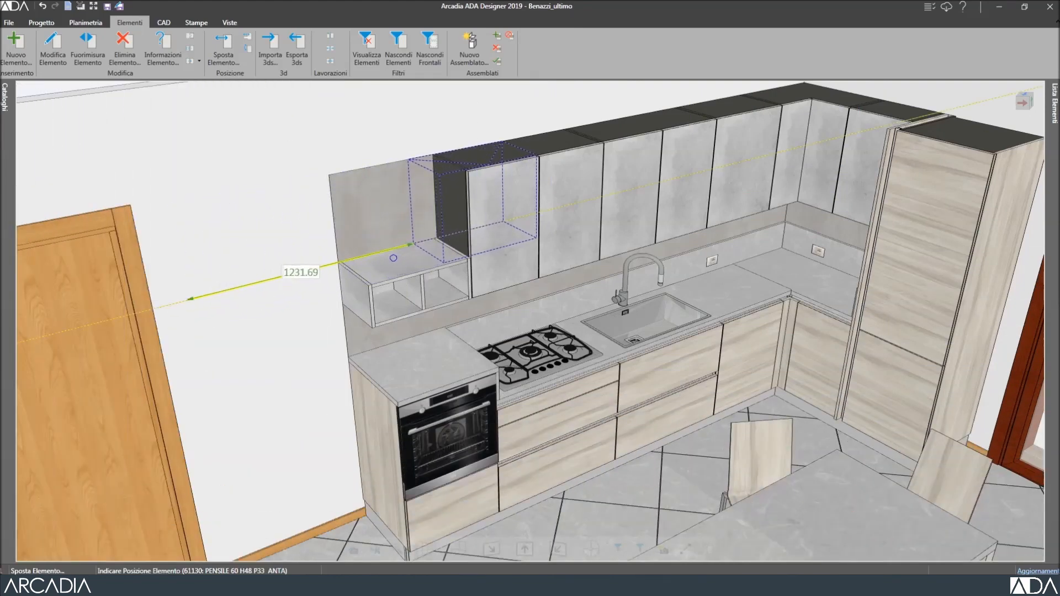
left_click(365, 267)
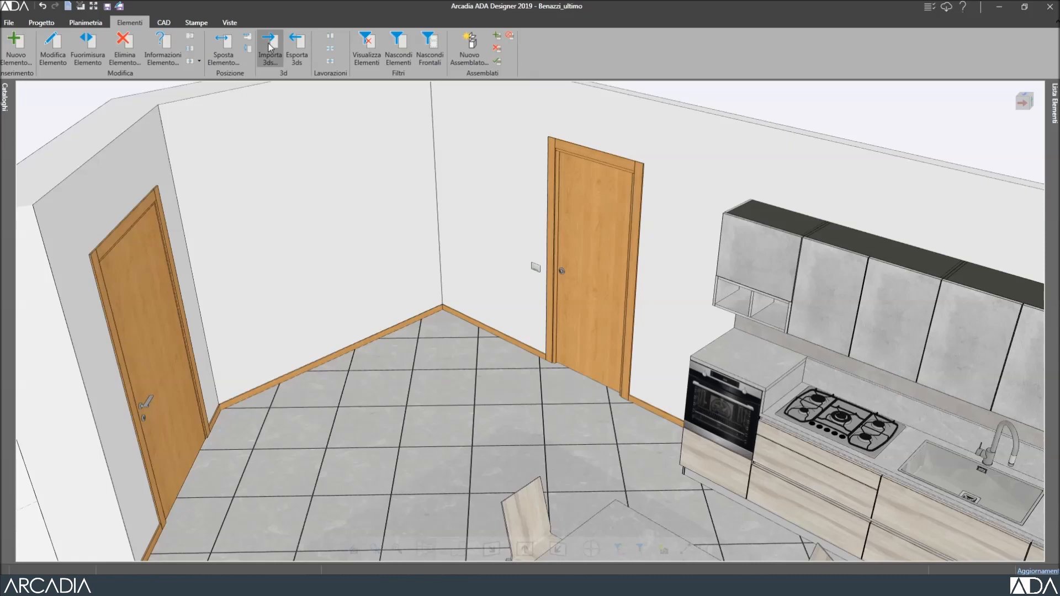
Import Sofa.3ds from the Divano 1 folder and place it 1193.24 from the wall start.
left_click(269, 47)
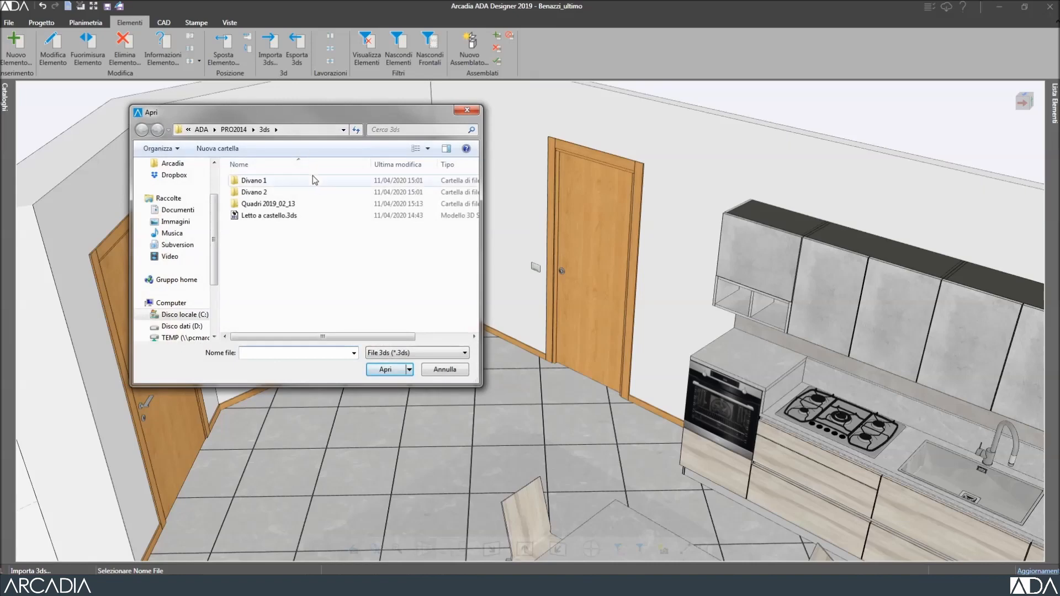
double_click(314, 181)
left_click(316, 184)
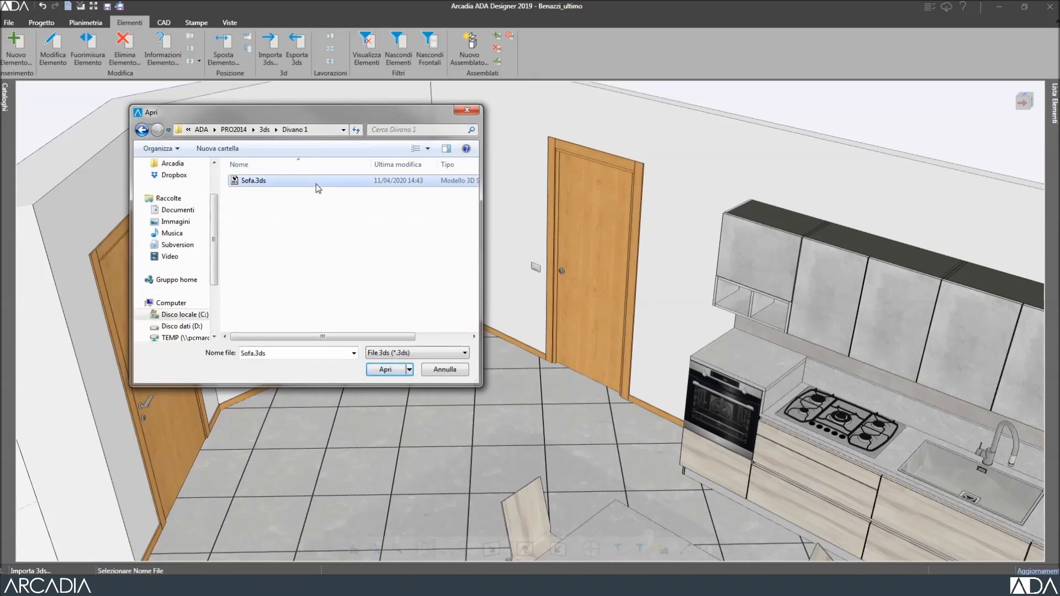
left_click(387, 370)
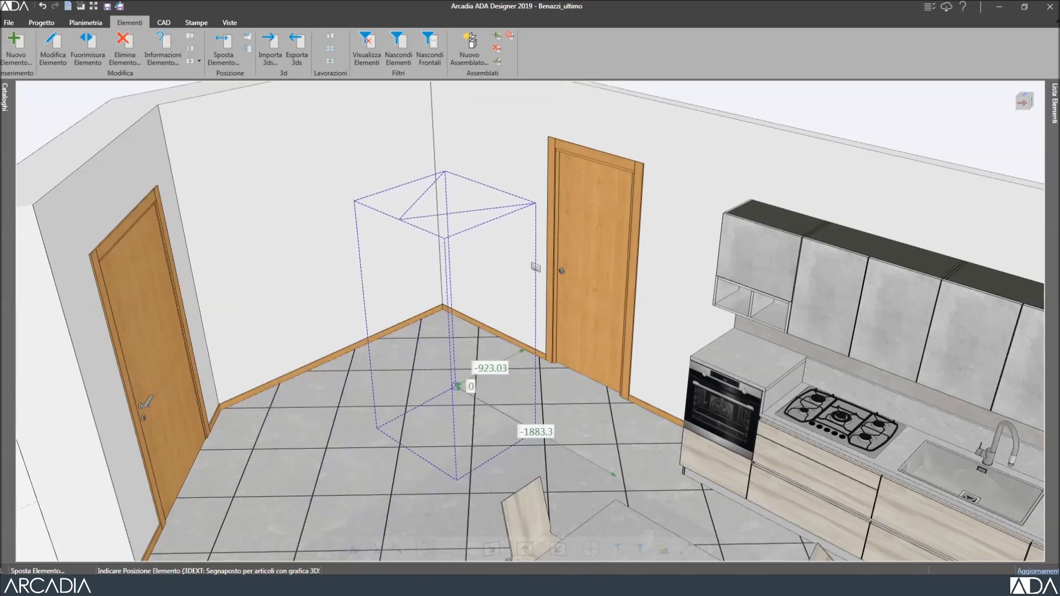
left_click(461, 385)
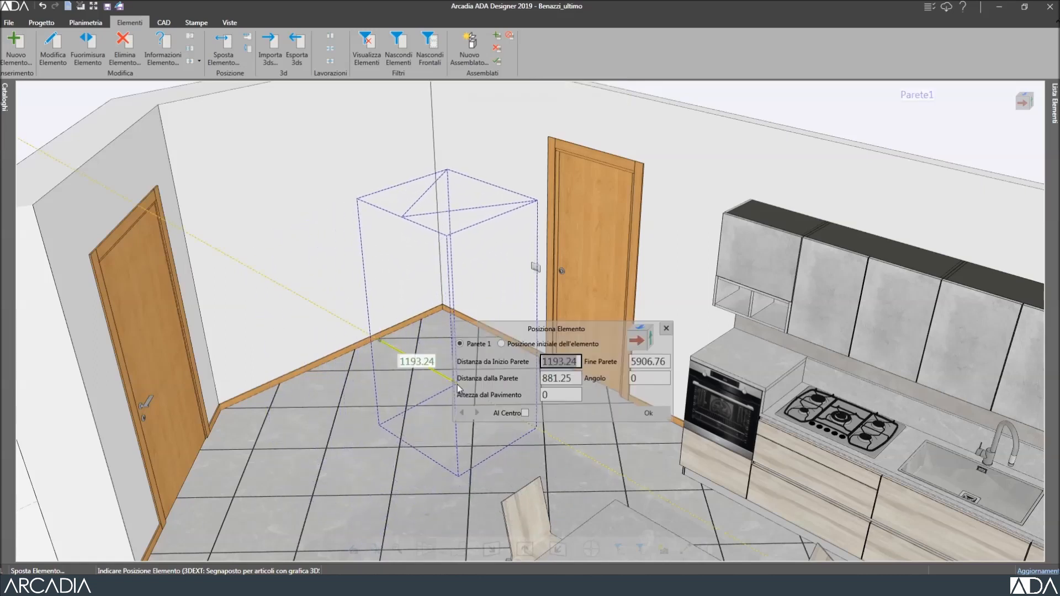
left_click(648, 414)
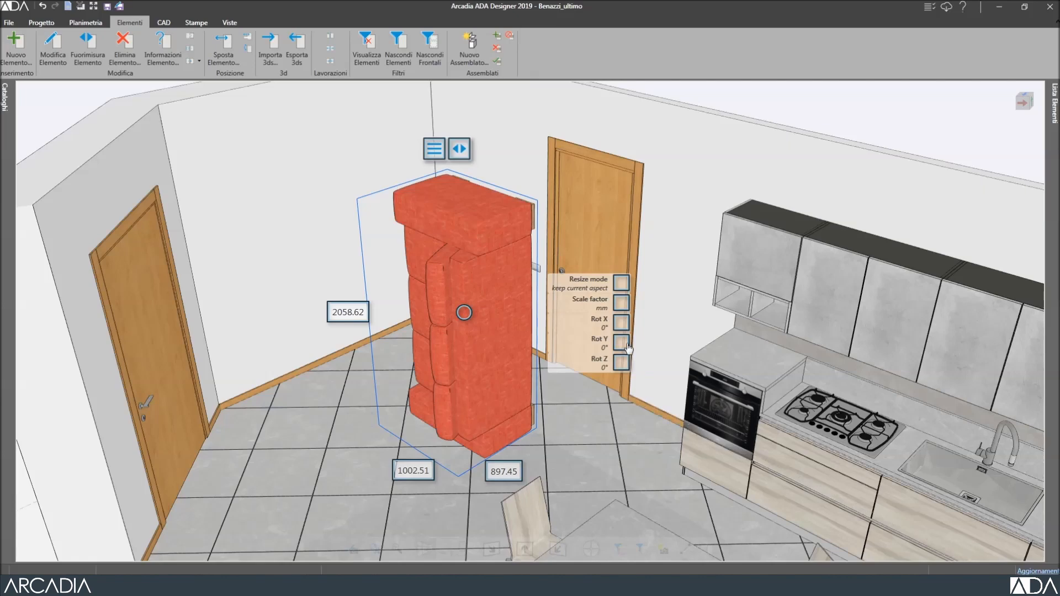
Stand the sofa upright by rotating it 270° around X and 180° around Y.
left_click(619, 323)
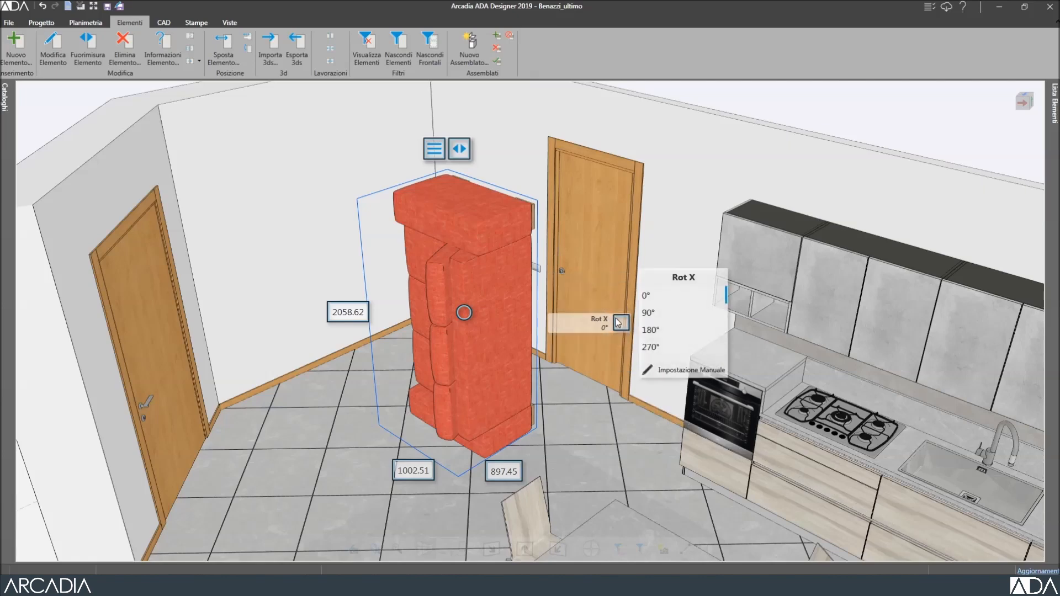
left_click(668, 349)
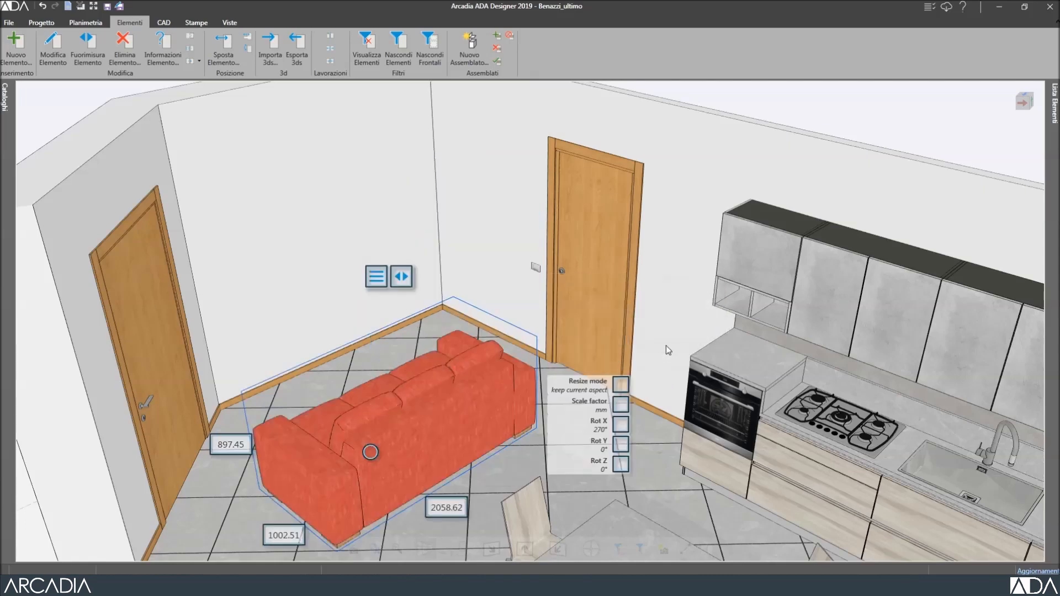
left_click(621, 445)
left_click(659, 453)
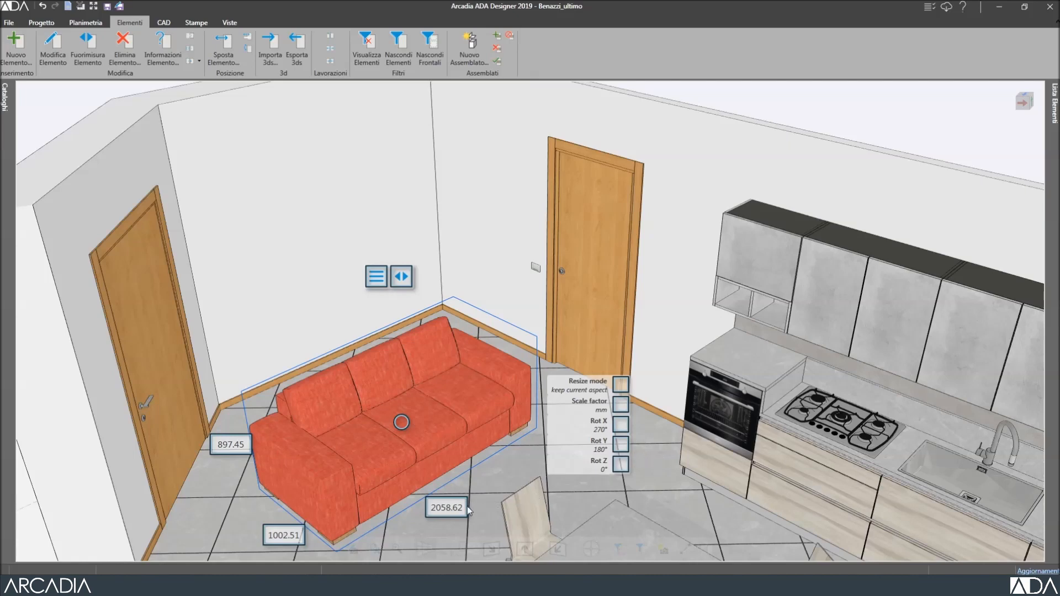
Change the sofa's depth from 2058.62 to 1950.
left_click(449, 509)
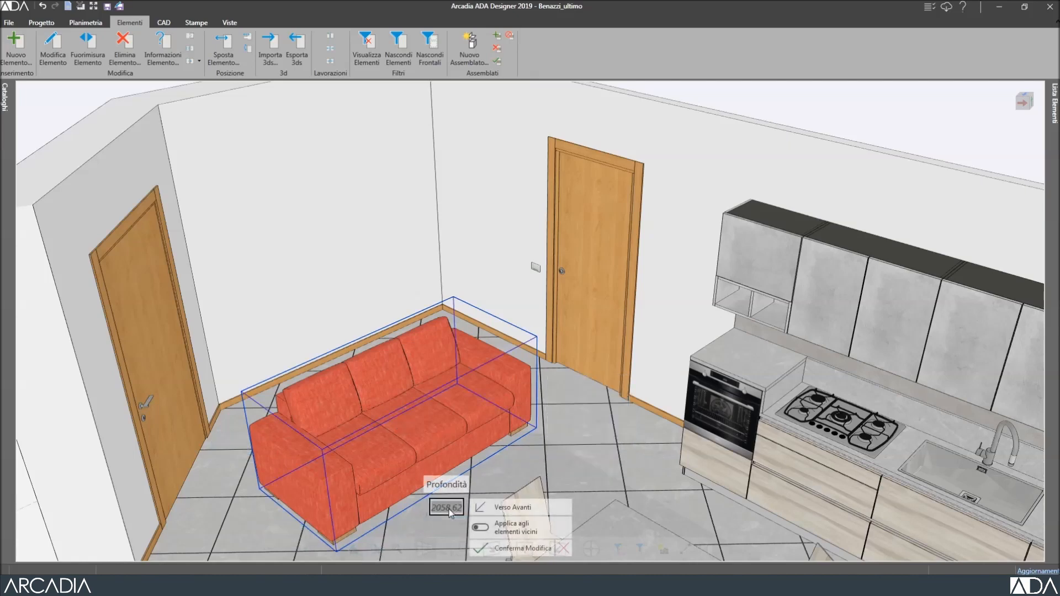
type("1950")
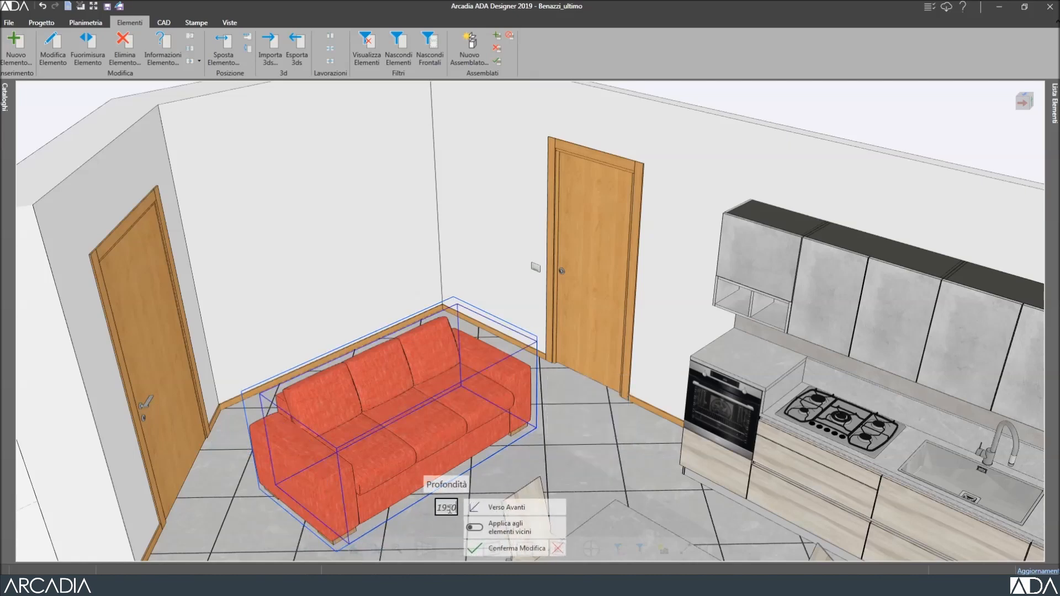
key("Return")
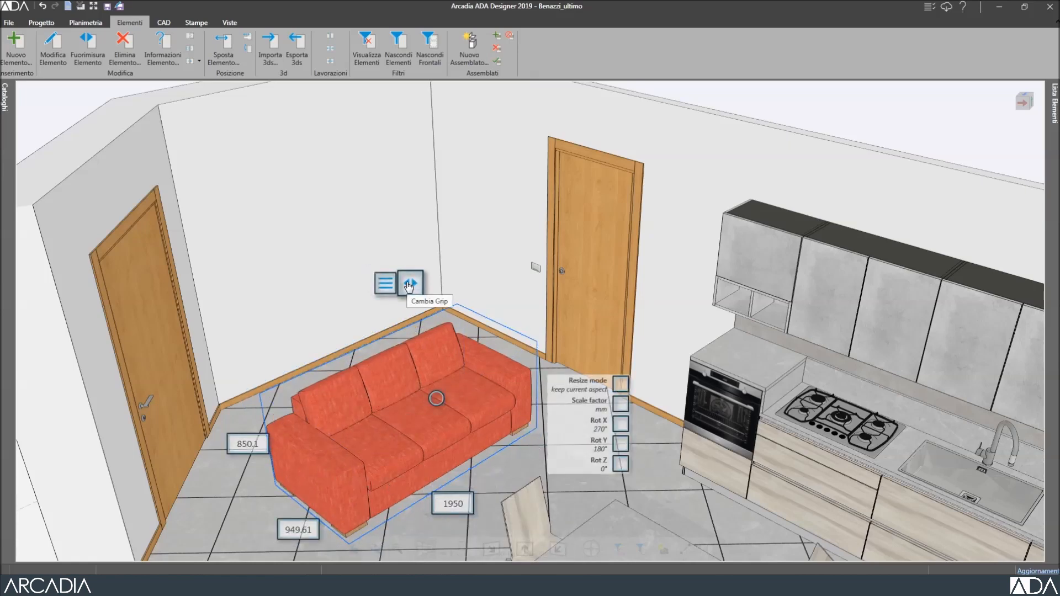
Move the sofa against the back wall and into the room's corner.
left_click(409, 288)
left_click(252, 501)
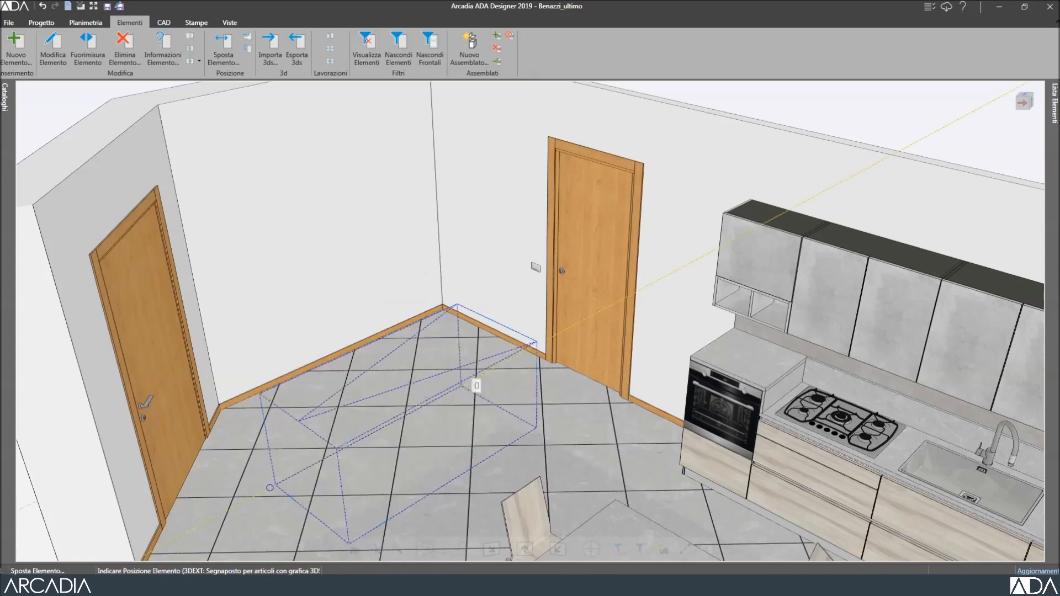
left_click(348, 454)
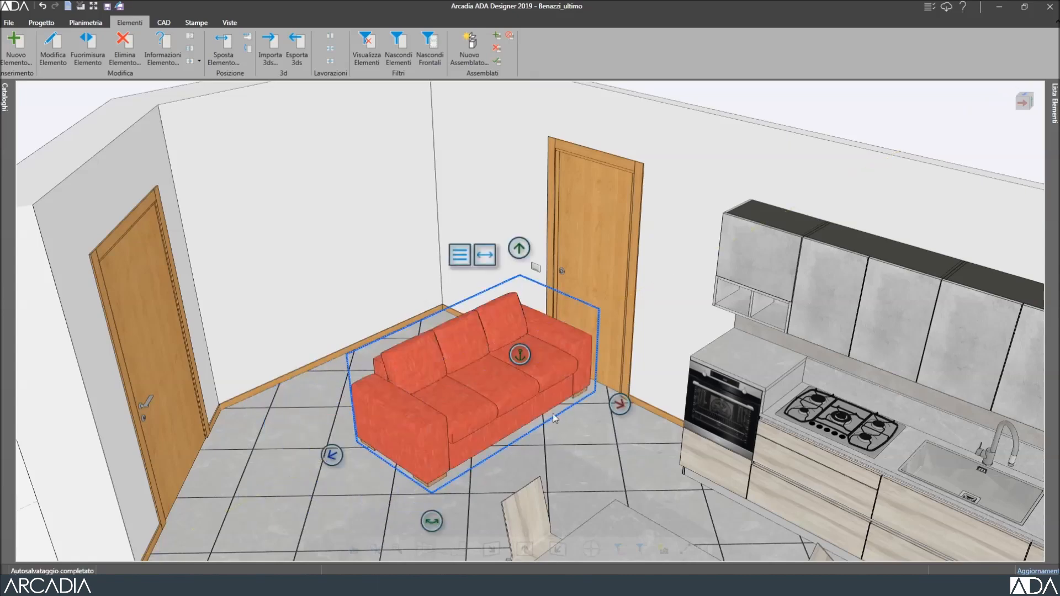
left_click(619, 404)
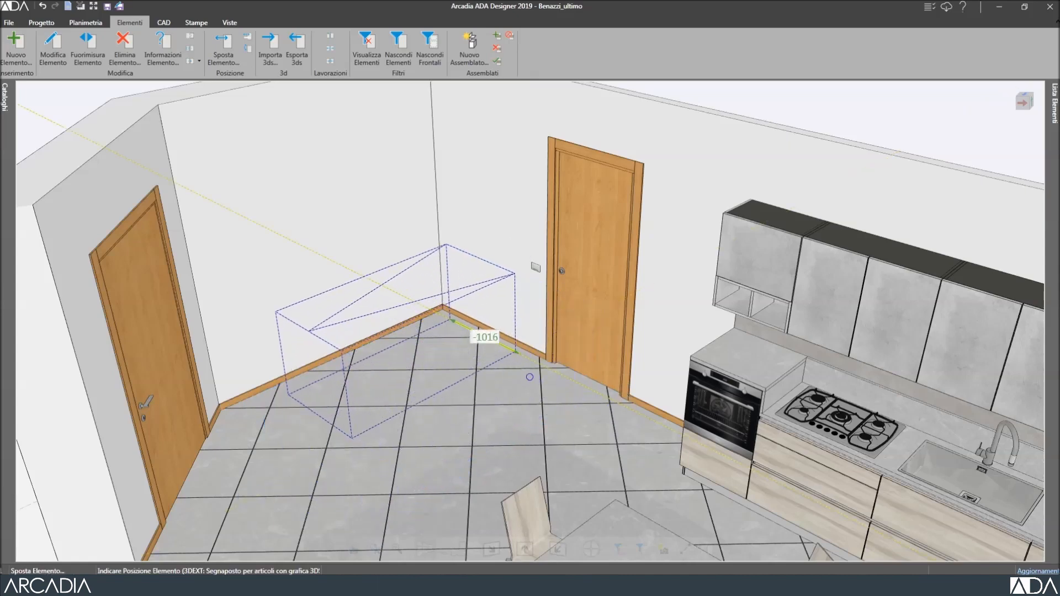
left_click(523, 392)
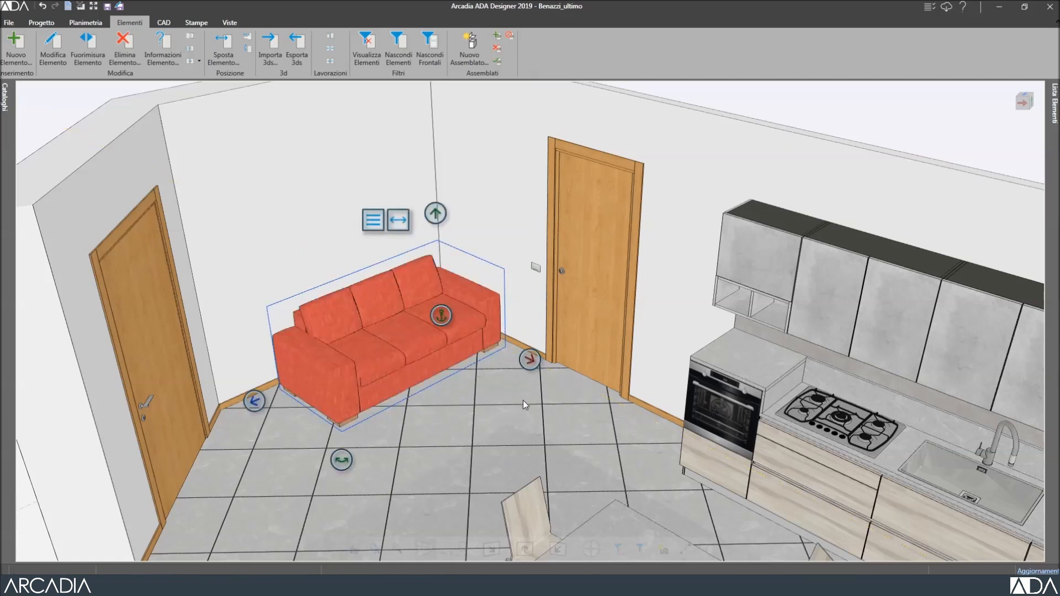
key("Escape")
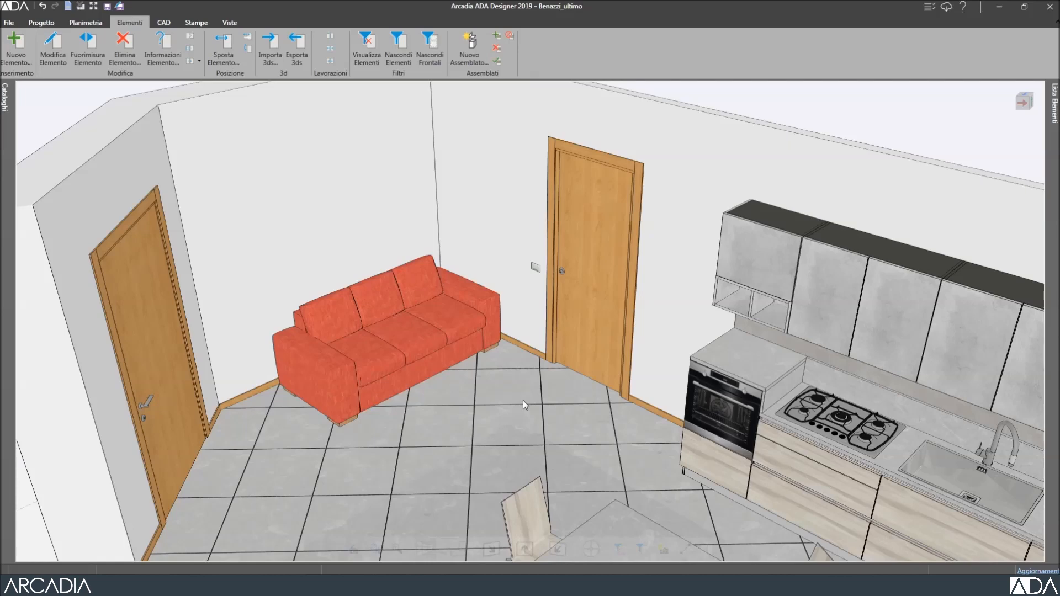
key("alt+Tab")
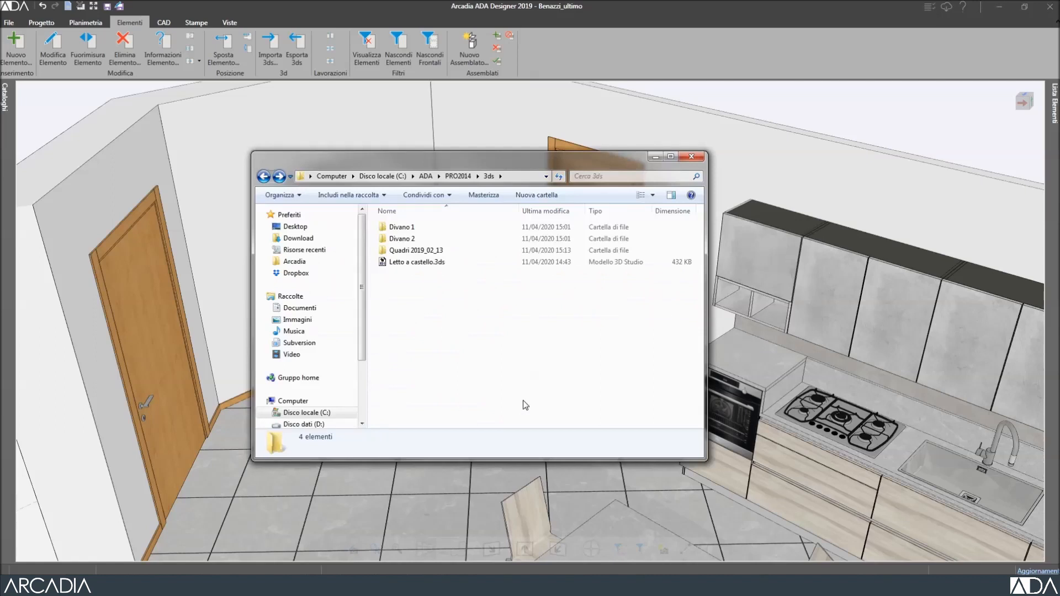
Hang the photo-frame cluster from Quadri 2019_02_13 on the wall at 1375.11 height.
double_click(438, 251)
left_click_drag(448, 320, 375, 486)
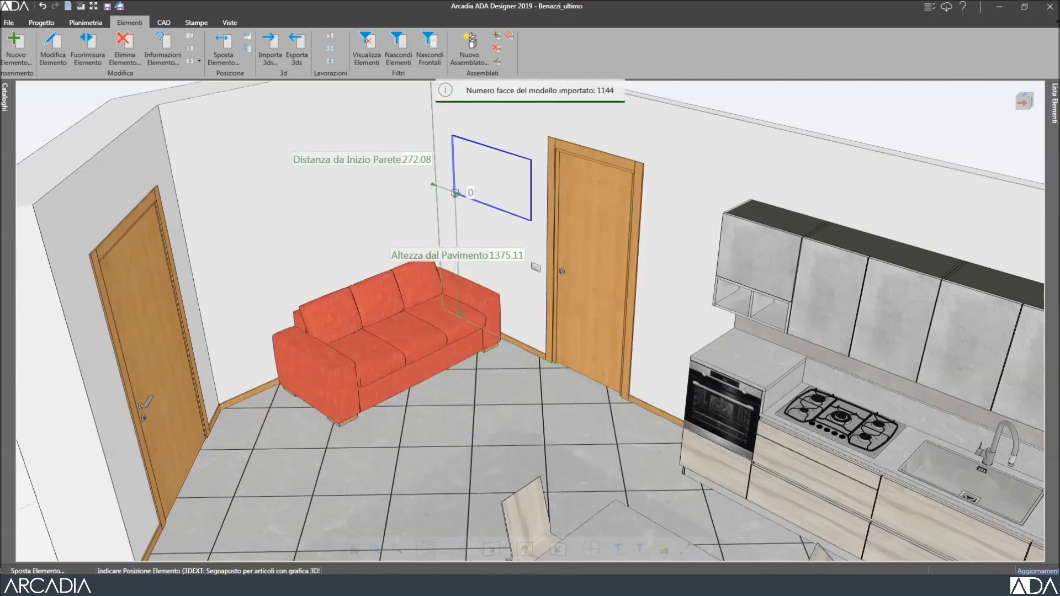
left_click(457, 197)
left_click(688, 268)
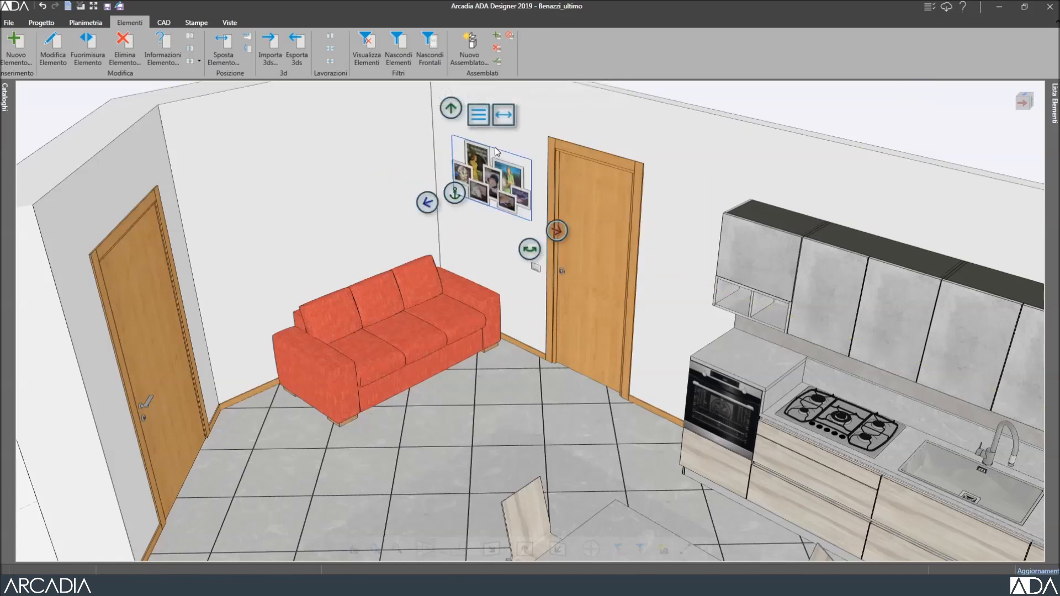
scroll(500, 147, "up", 3)
scroll(500, 147, "up", 2)
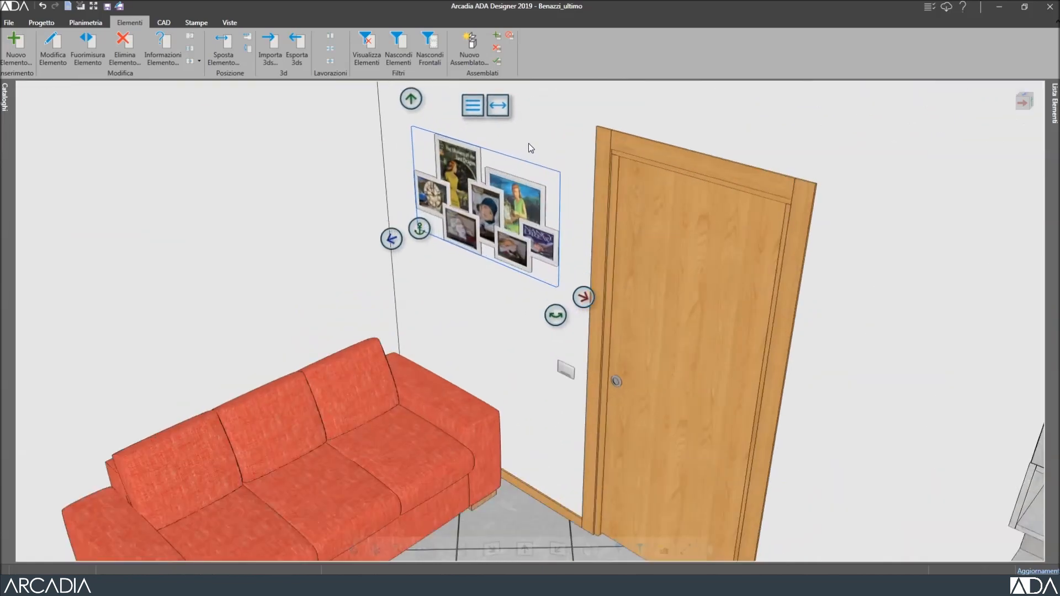
left_click(529, 148)
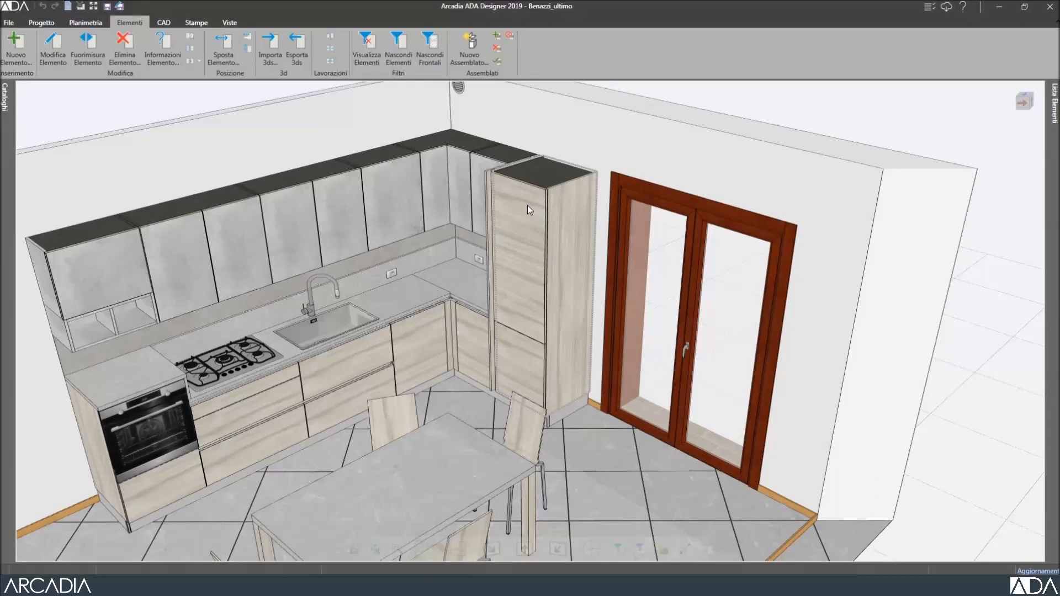
Export the tall fridge column as 22140_34120.3ds with Esporta 3ds.
left_click(528, 206)
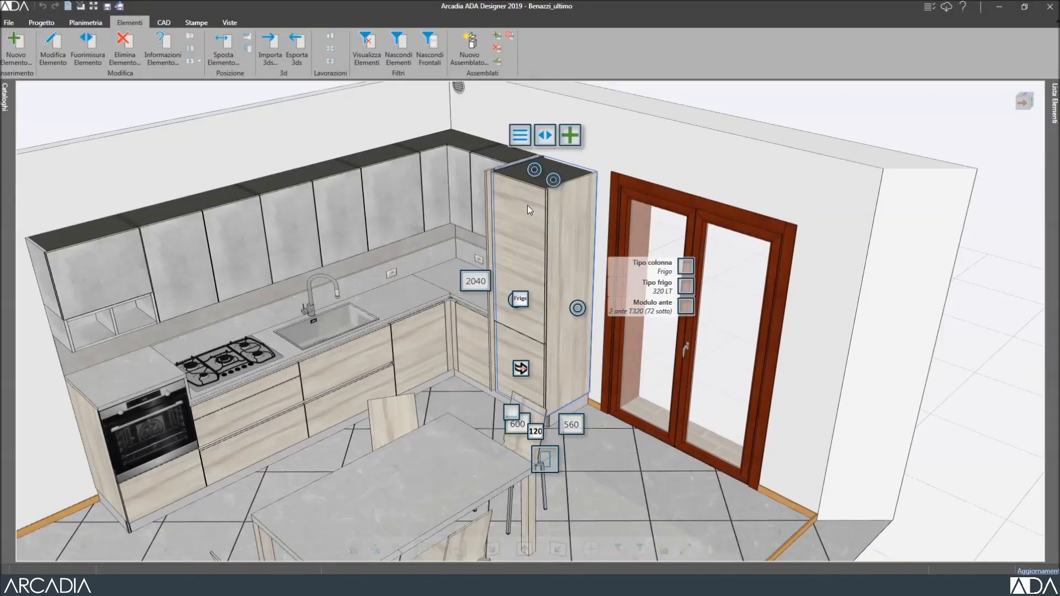
left_click(298, 43)
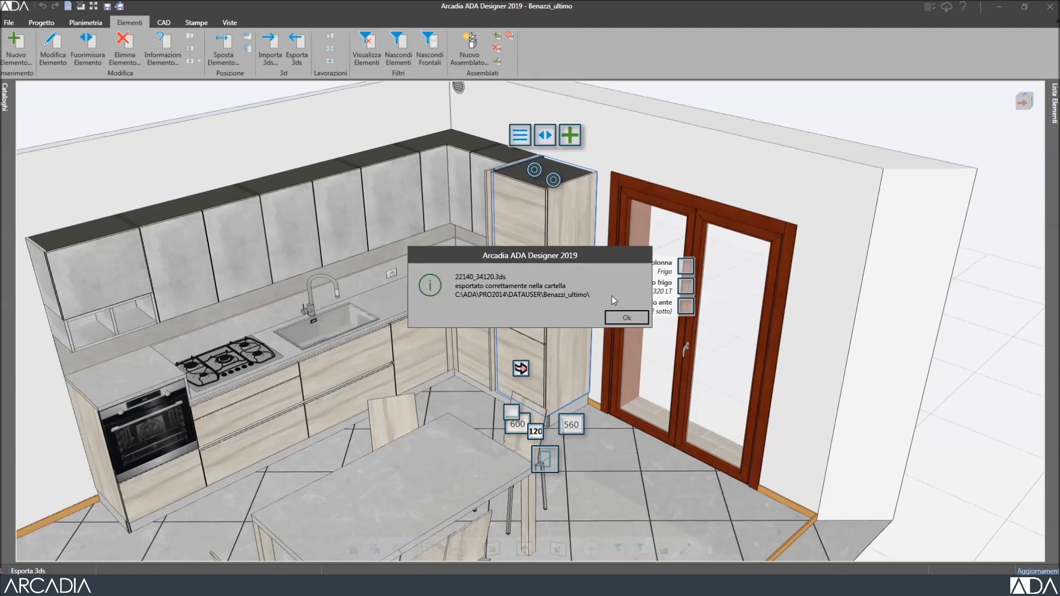
left_click(617, 319)
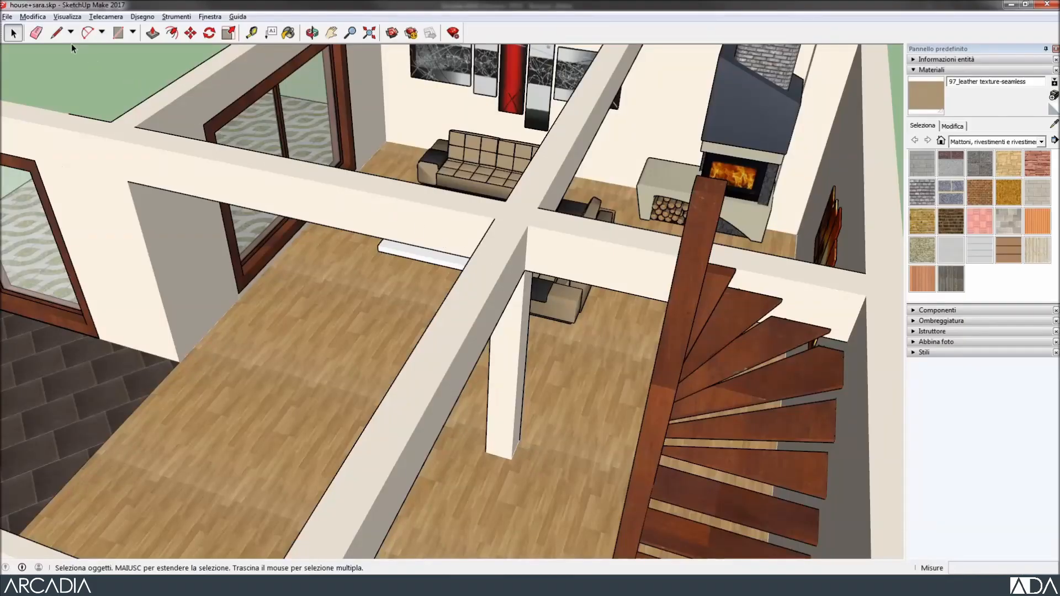
Import 22140_34120.3ds into house+sara.skp by pasting its path into the Importa dialog.
left_click(7, 17)
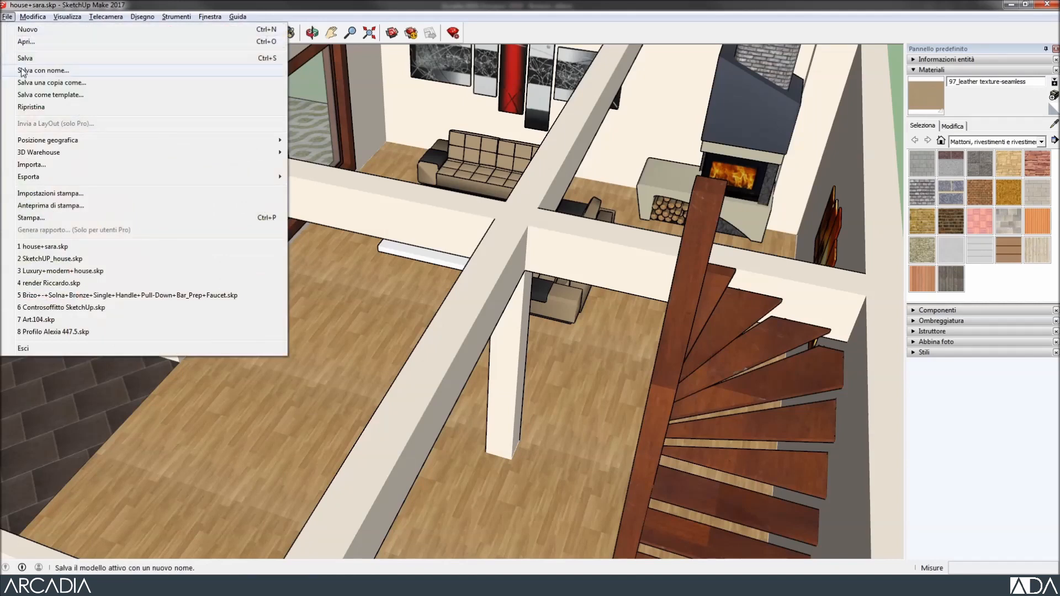
left_click(45, 165)
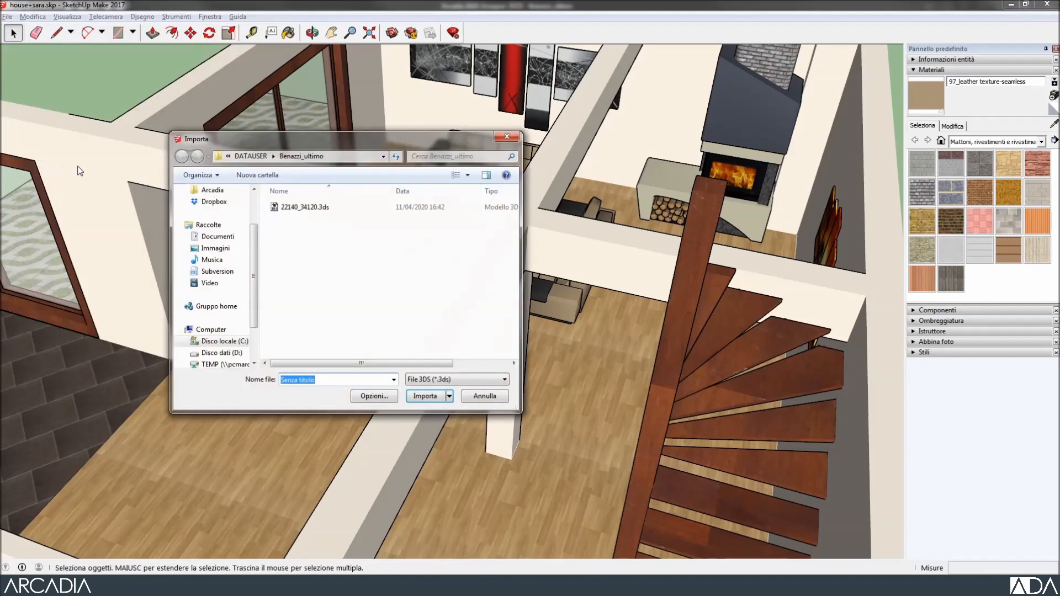
right_click(338, 384)
left_click(367, 429)
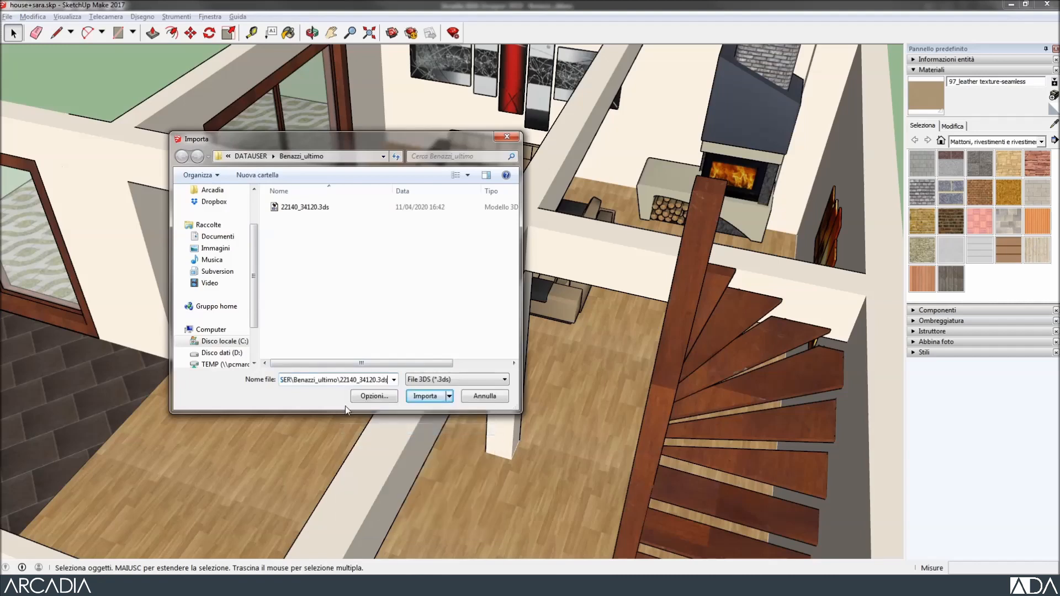
left_click(440, 399)
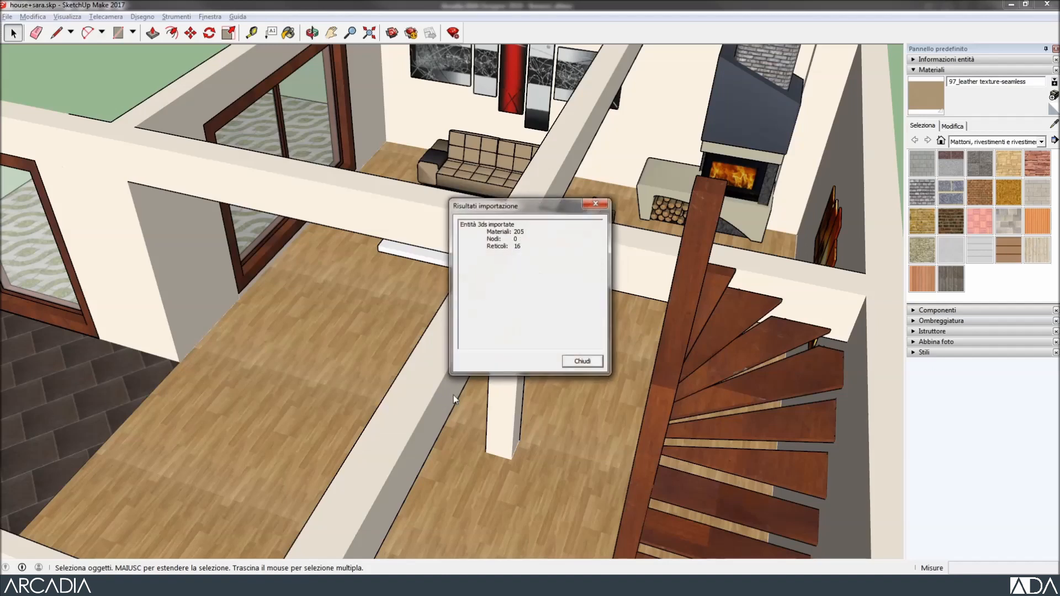
left_click(580, 362)
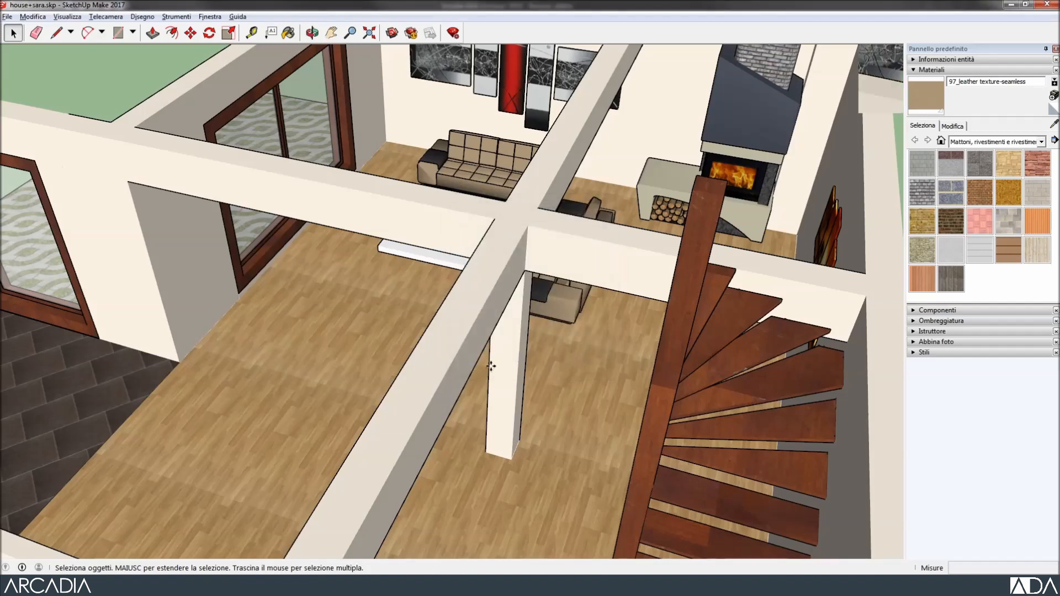
Place the imported fridge column on the dark tiled floor beside the glazed door.
scroll(442, 365, "up", 5)
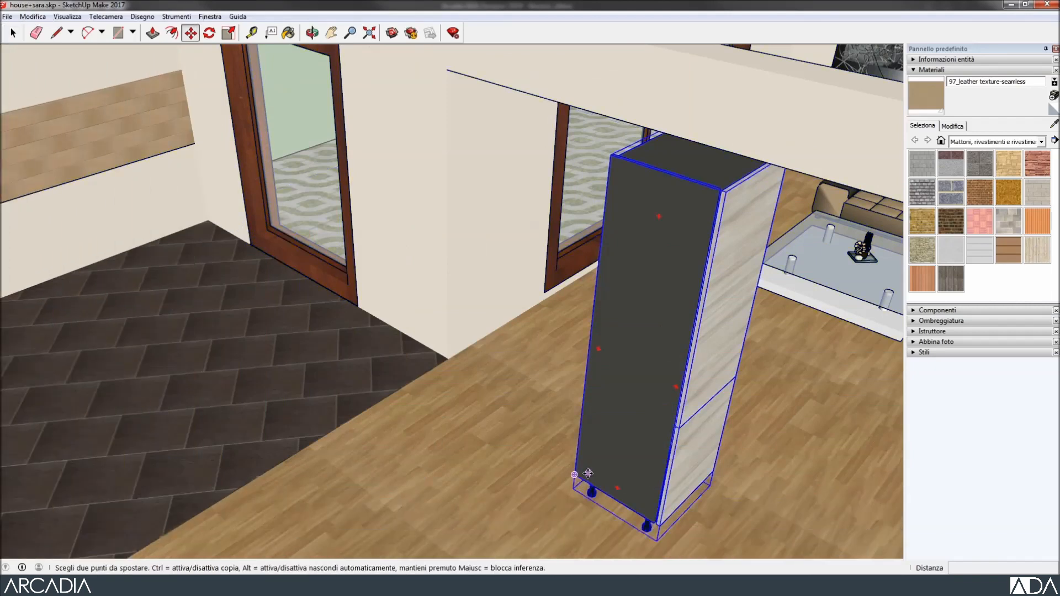
left_click(574, 488)
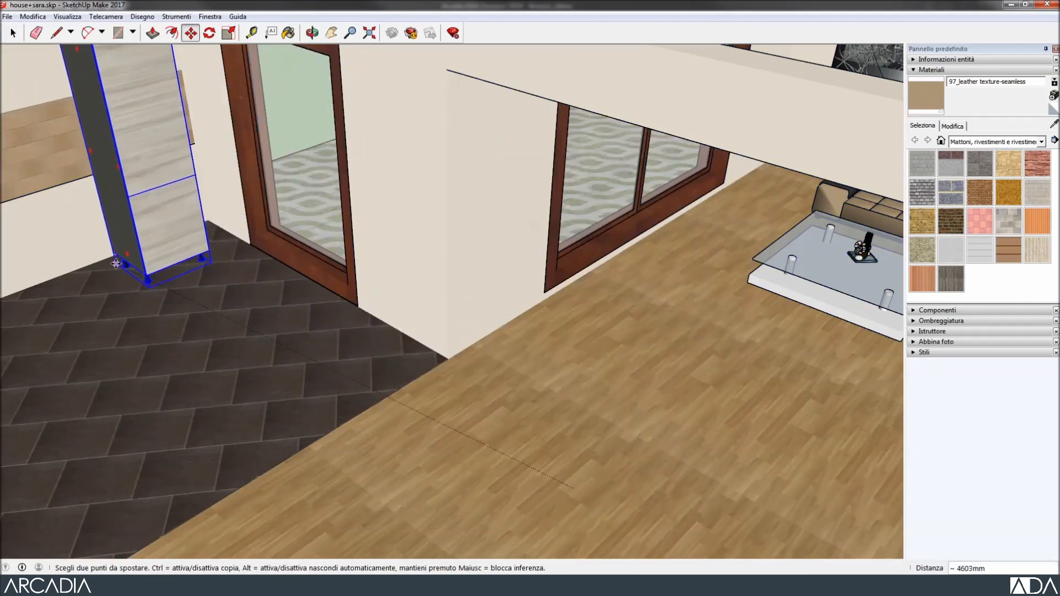
left_click(101, 263)
middle_click_drag(344, 417, 401, 518, "shift")
key("Escape")
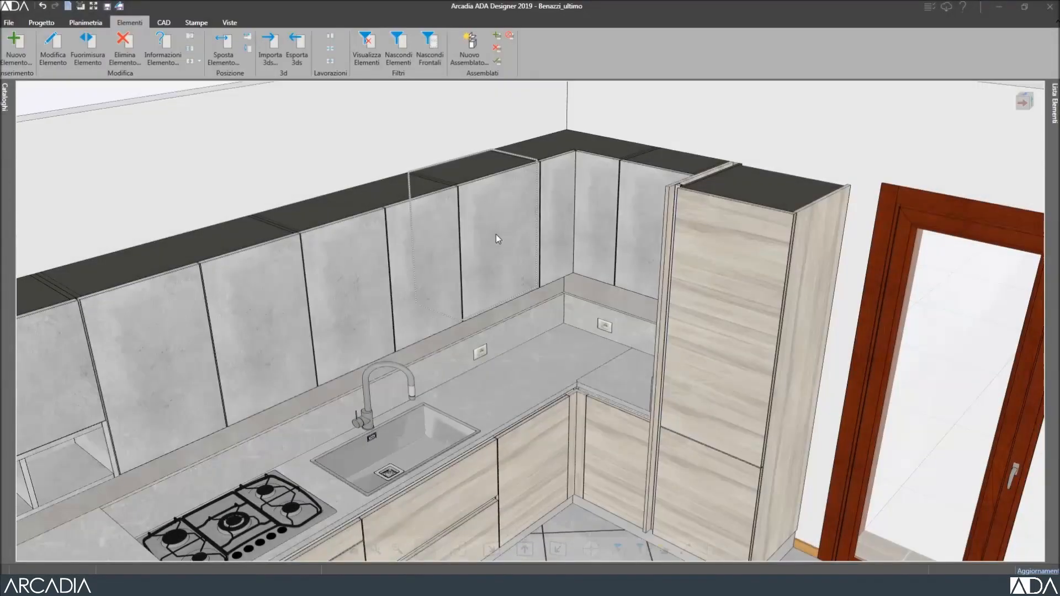
Join the corner countertops with the T03 interlocking joint via Unisci Elementi.
left_click(368, 62)
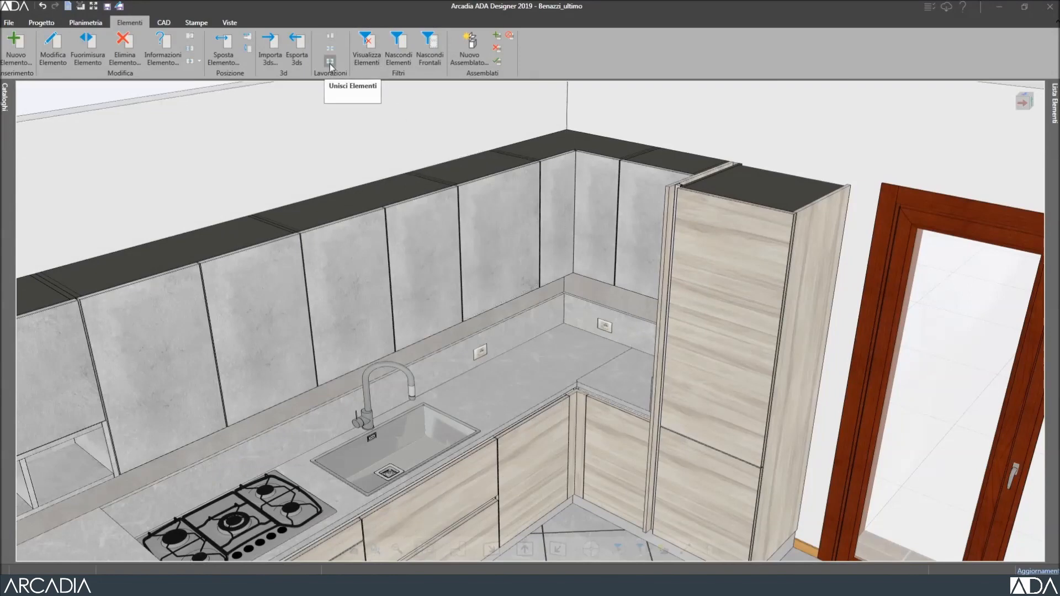
left_click(329, 62)
left_click(543, 366)
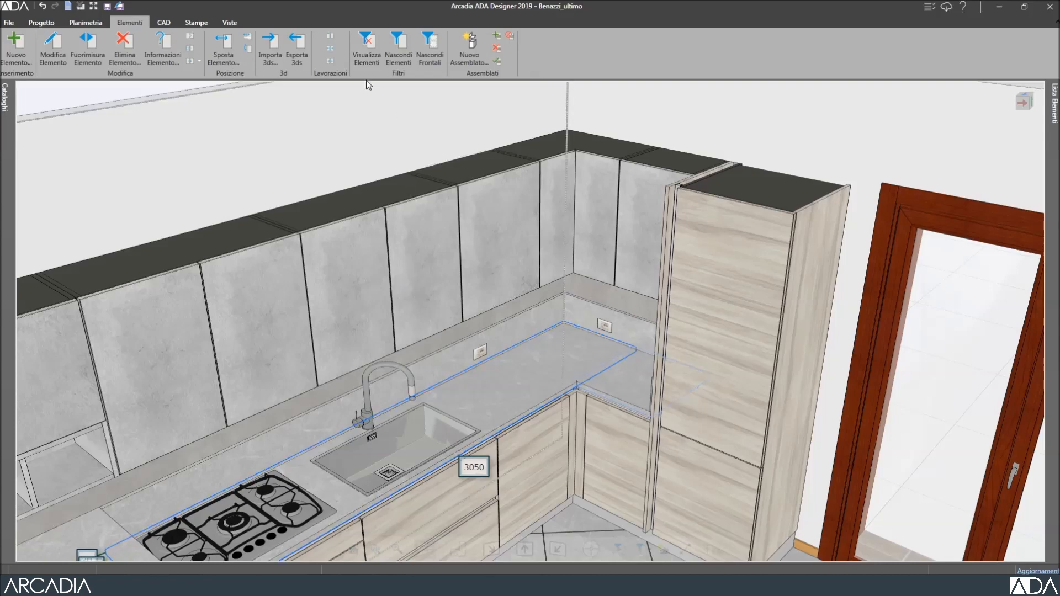
left_click(332, 38)
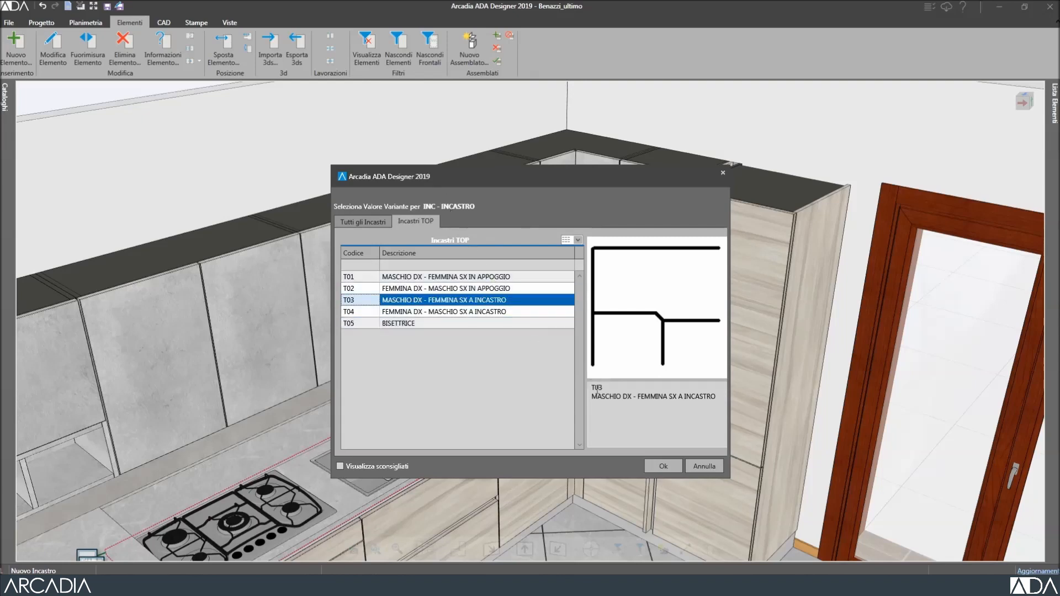
left_click(664, 465)
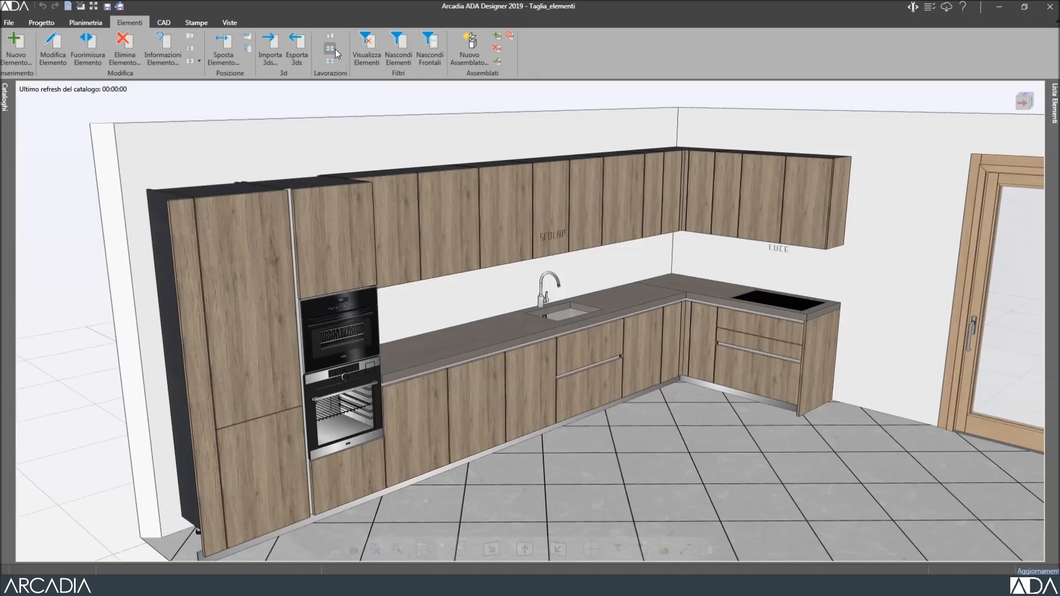
Cut the oversize 3660 mm STONE worktop with Taglia Elemento into a 1200 mm first piece.
left_click(336, 50)
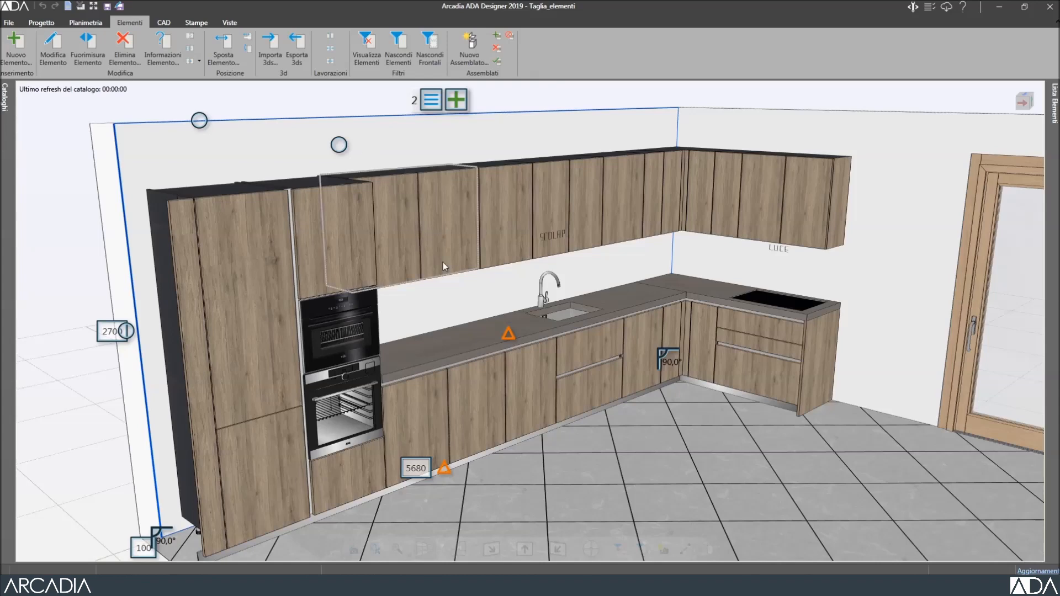
mouse_move(508, 341)
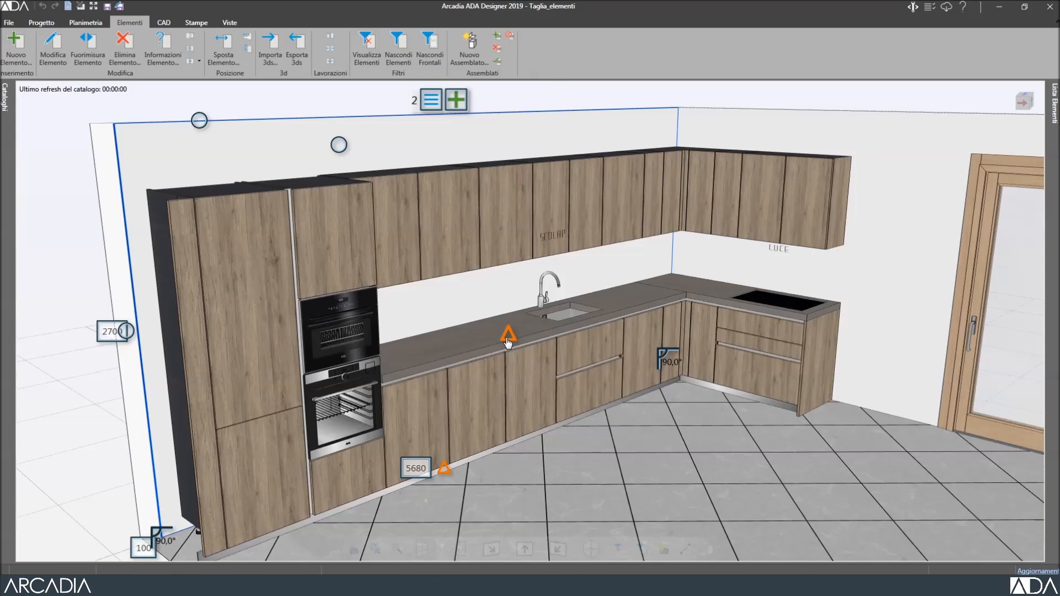
left_click(483, 338)
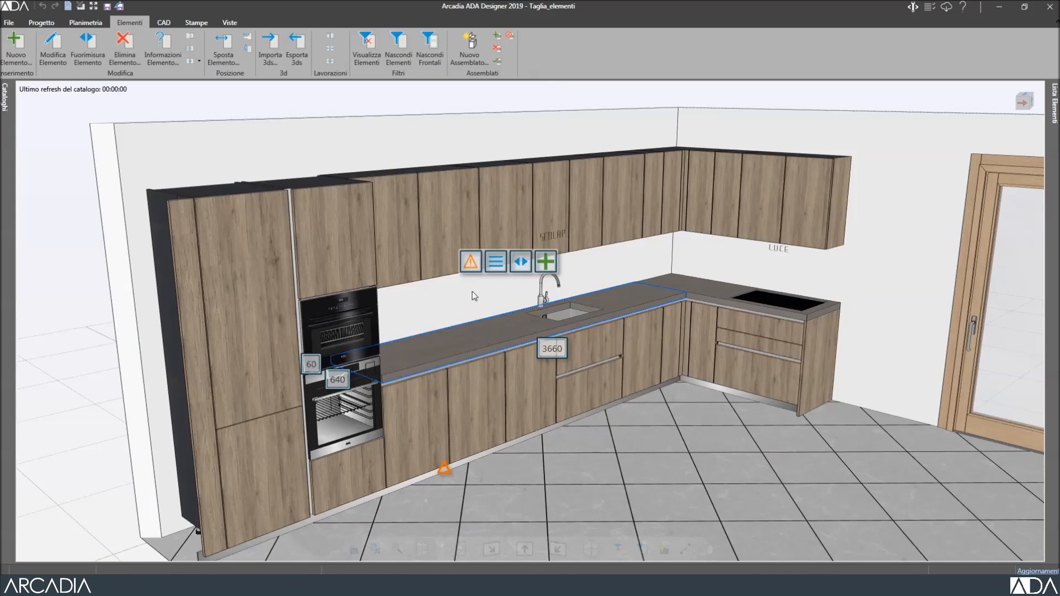
mouse_move(471, 263)
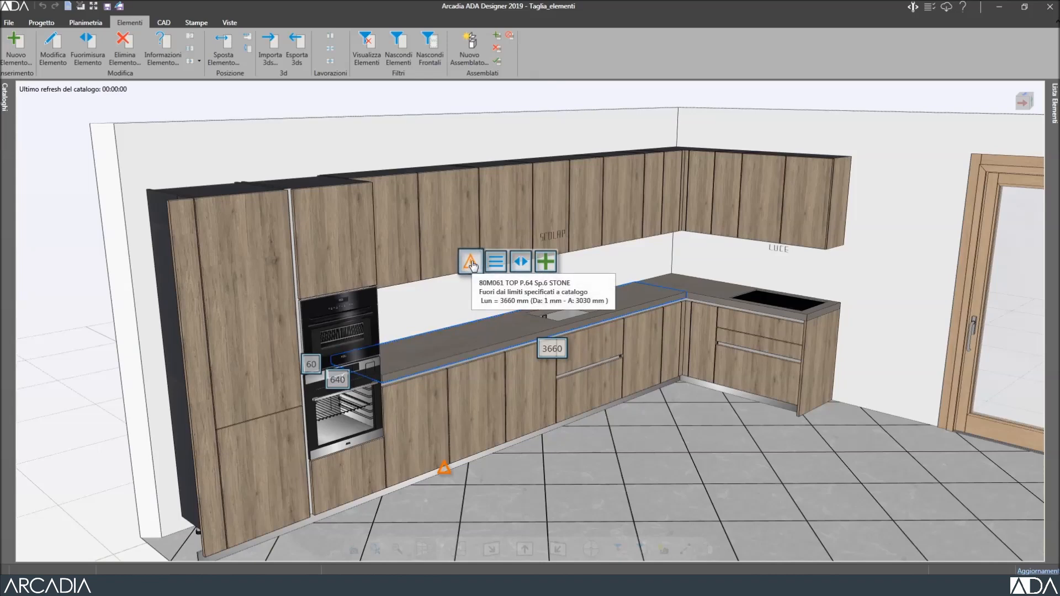
left_click(471, 264)
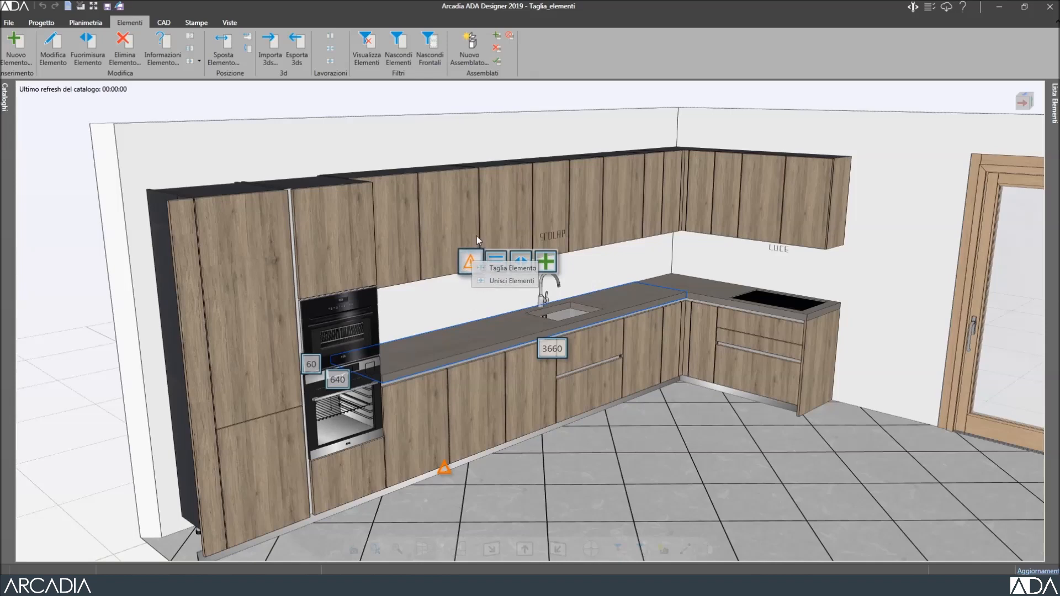
left_click(512, 267)
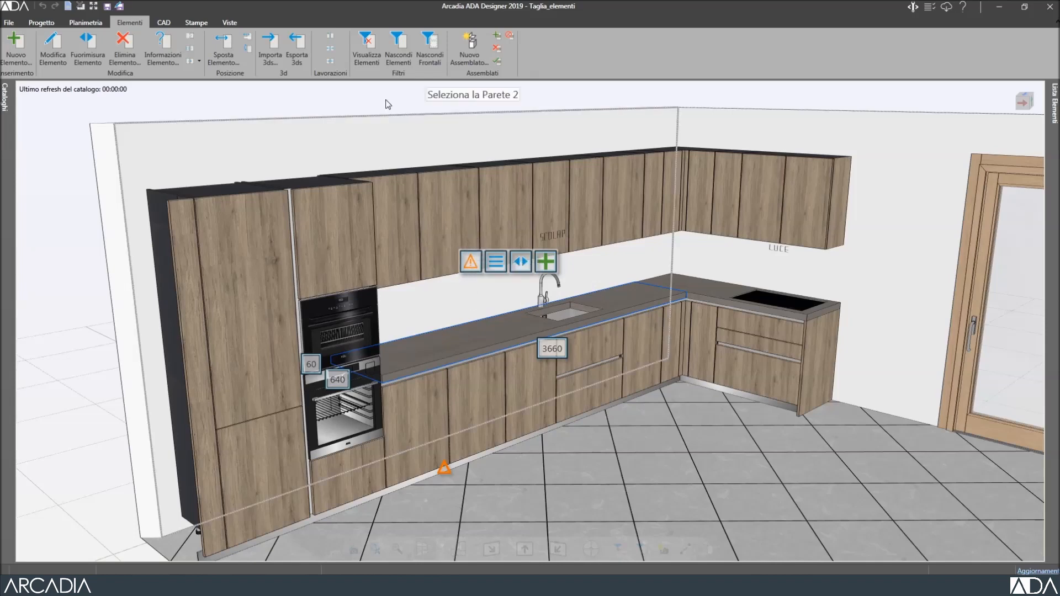
left_click(388, 105)
left_click(327, 52)
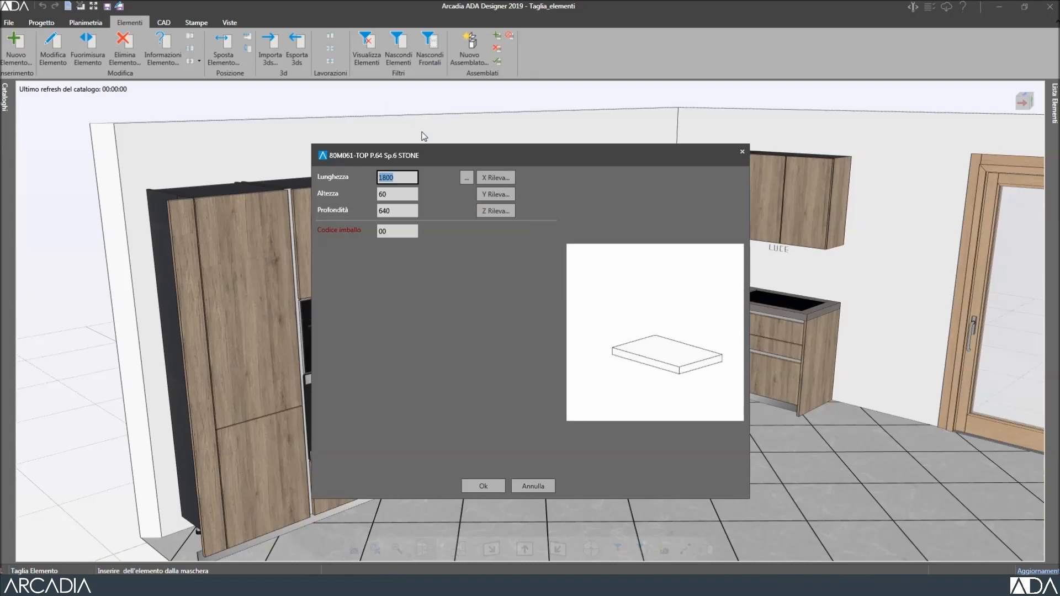
left_click(492, 178)
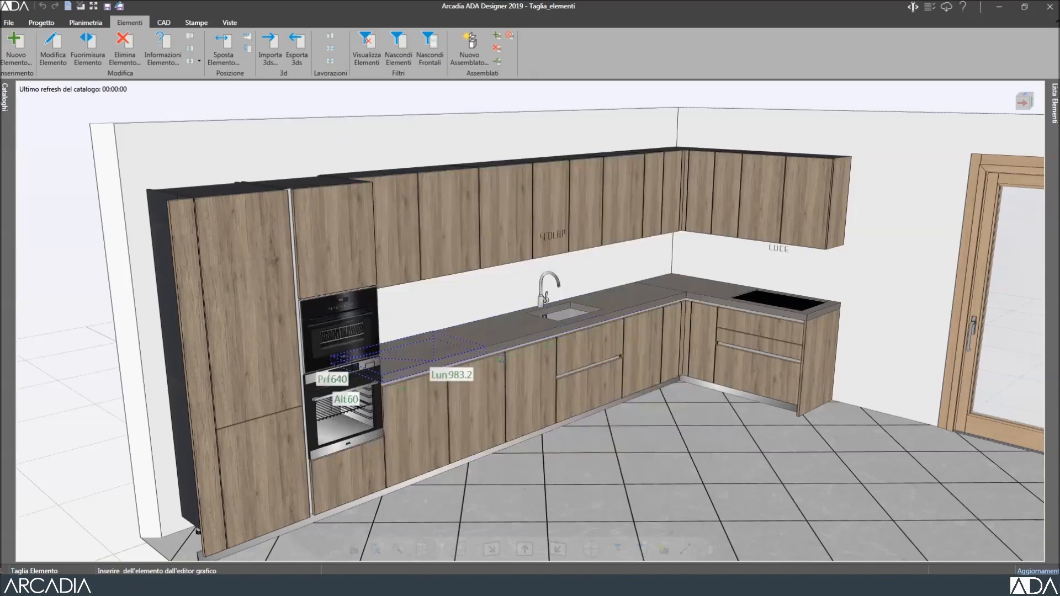
left_click(491, 390)
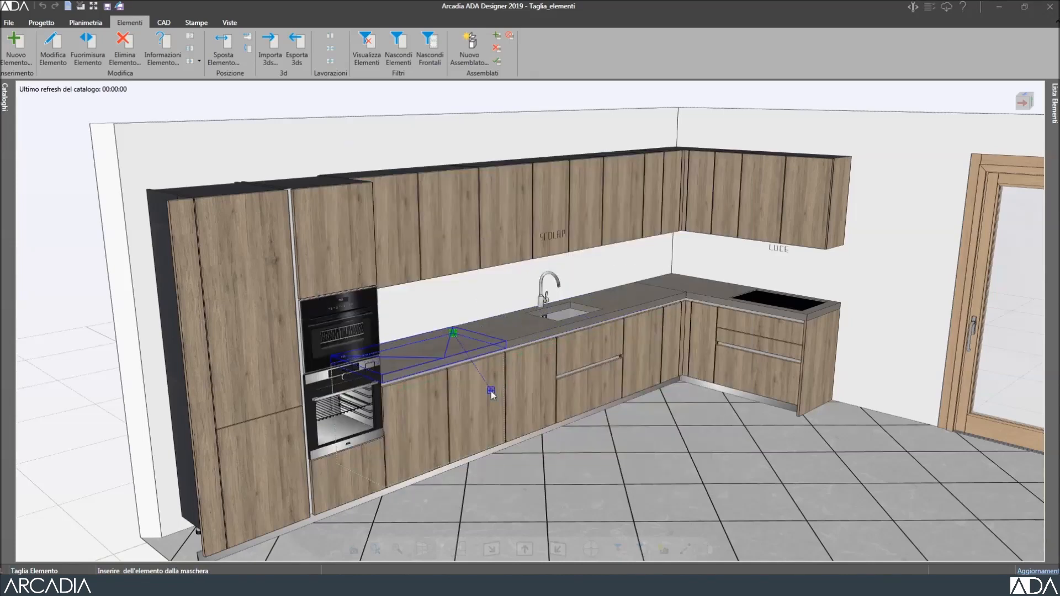
left_click(480, 485)
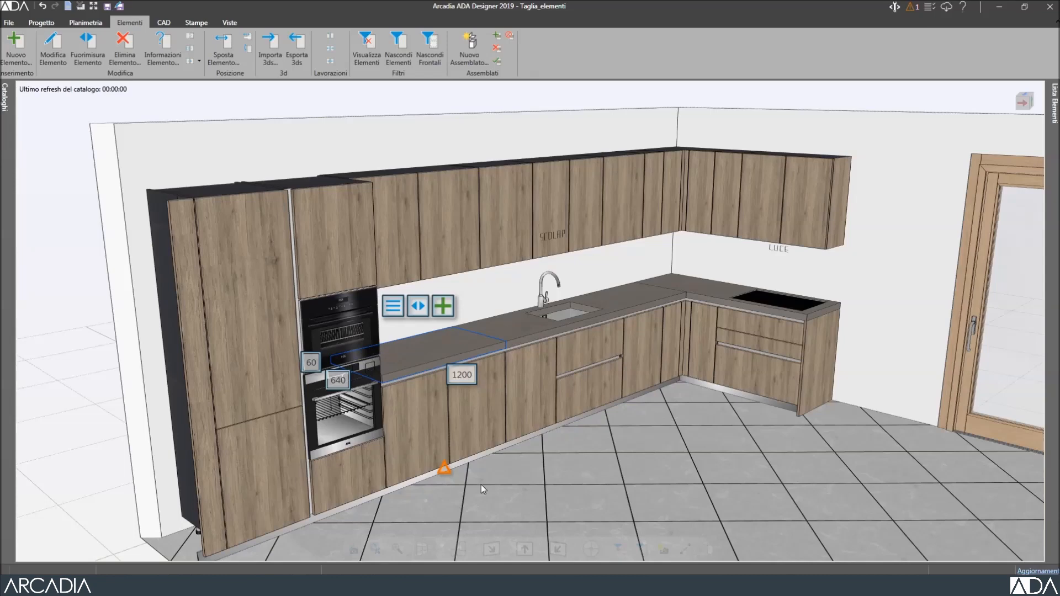
Cut the 5340 mm plinth with Taglia Elemento so its first piece is 2580 mm.
left_click(486, 458)
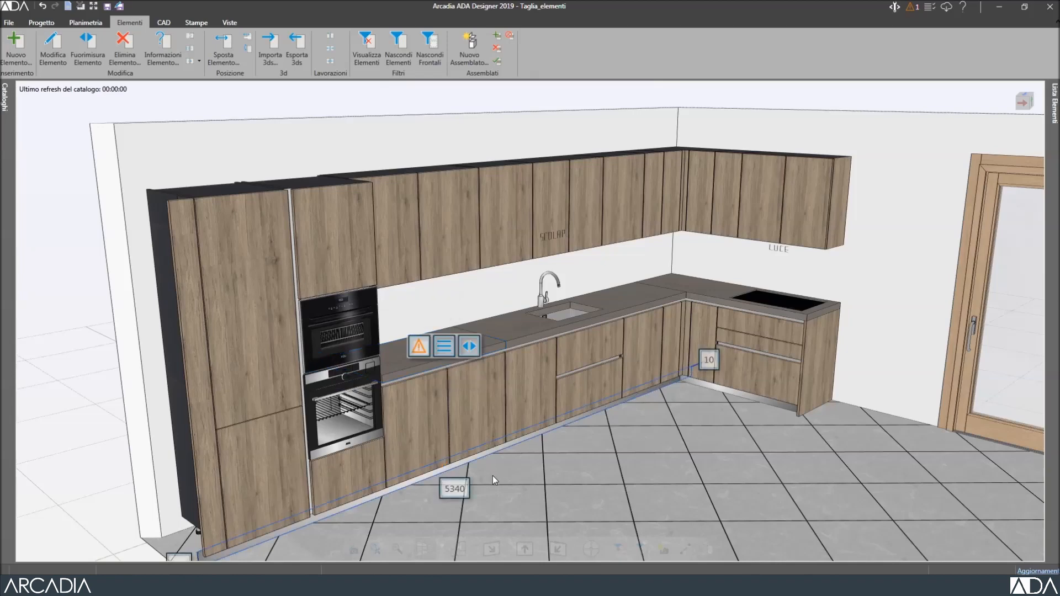
left_click(422, 357)
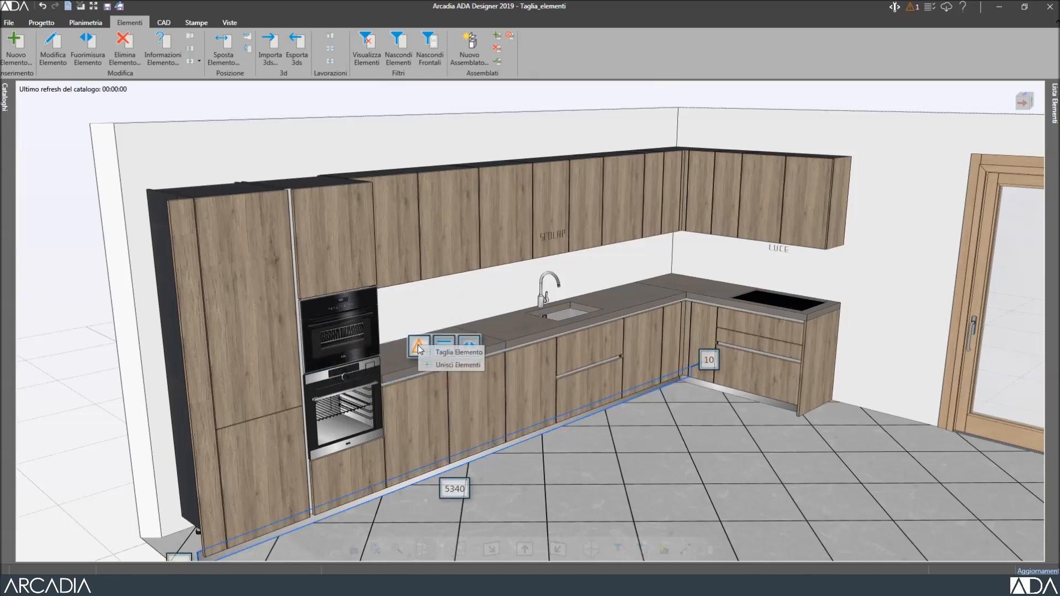
left_click(470, 349)
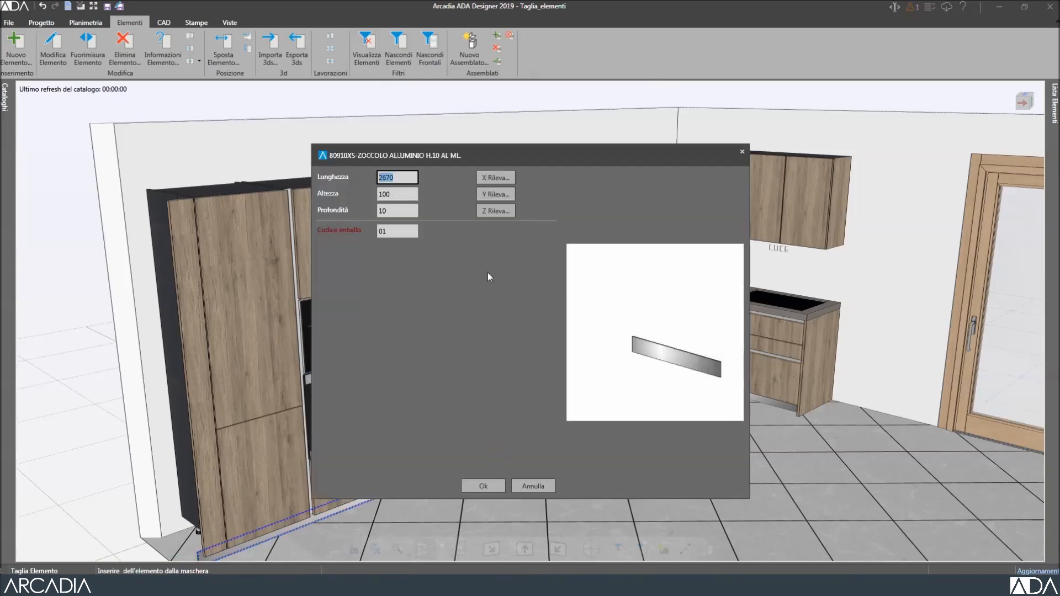
left_click(495, 180)
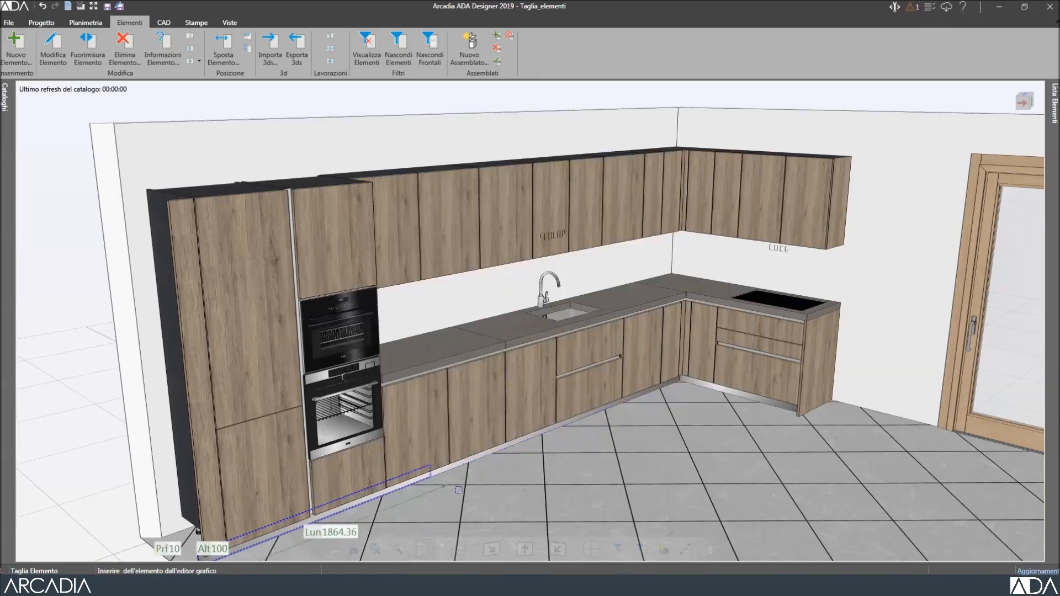
left_click(484, 432)
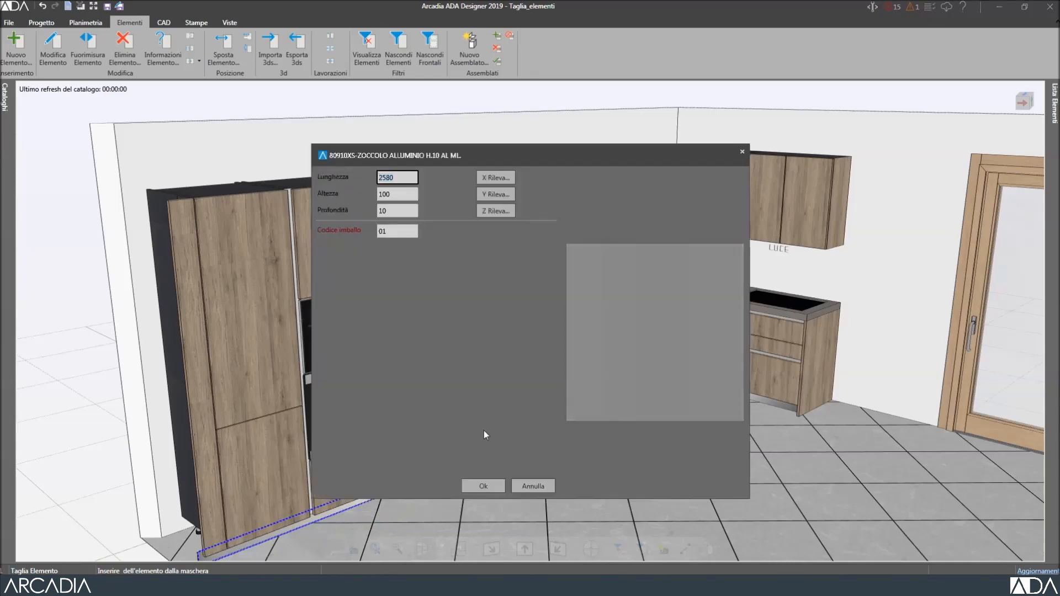
left_click(483, 485)
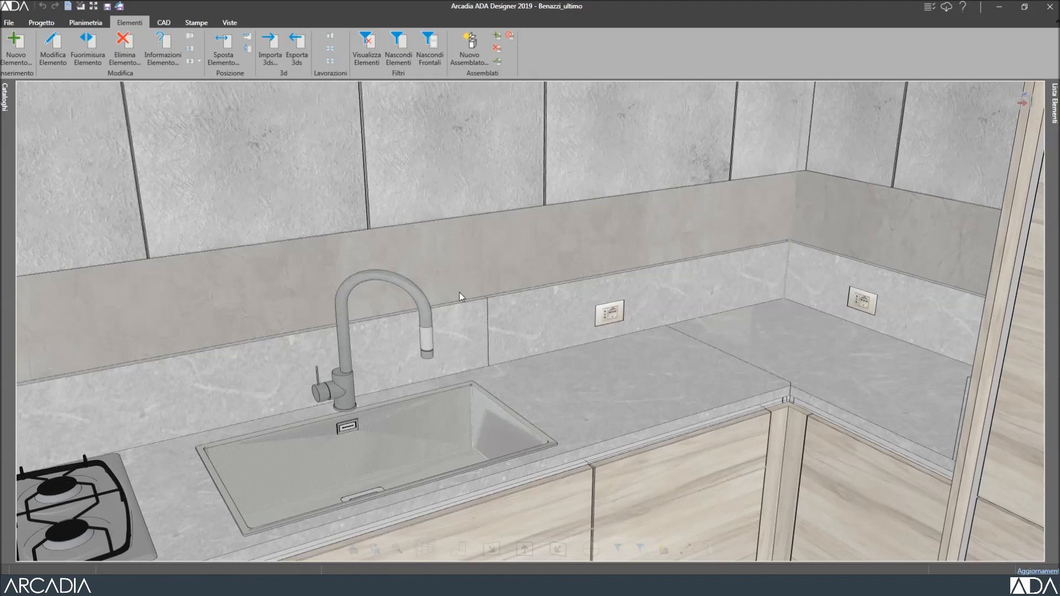
Join the left and right sink-wall backsplash panels into a single 3010 x 210 x 20 mm panel.
left_click(469, 316)
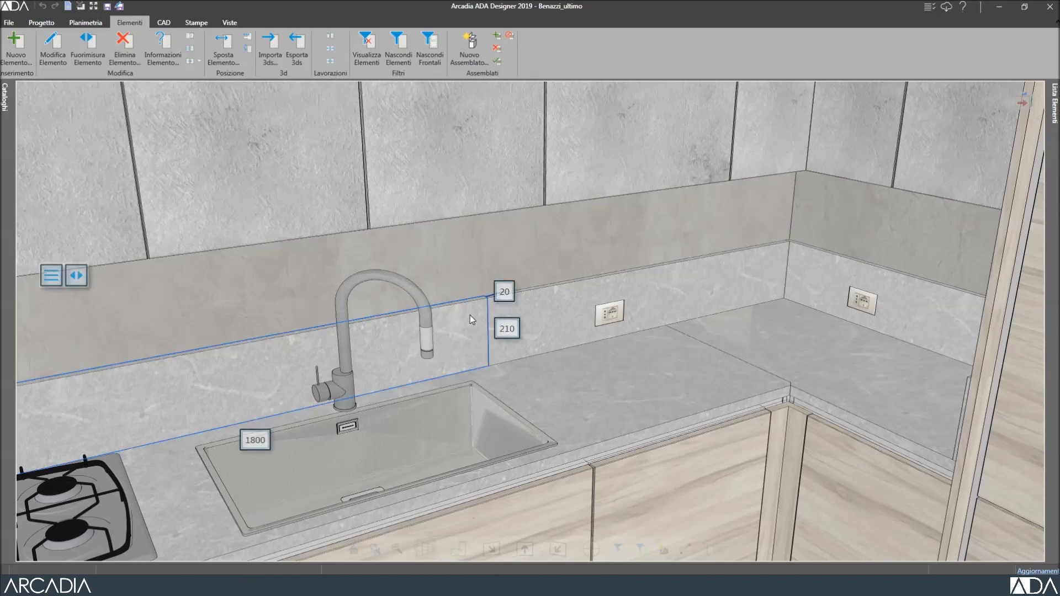
left_click(566, 297, "ctrl")
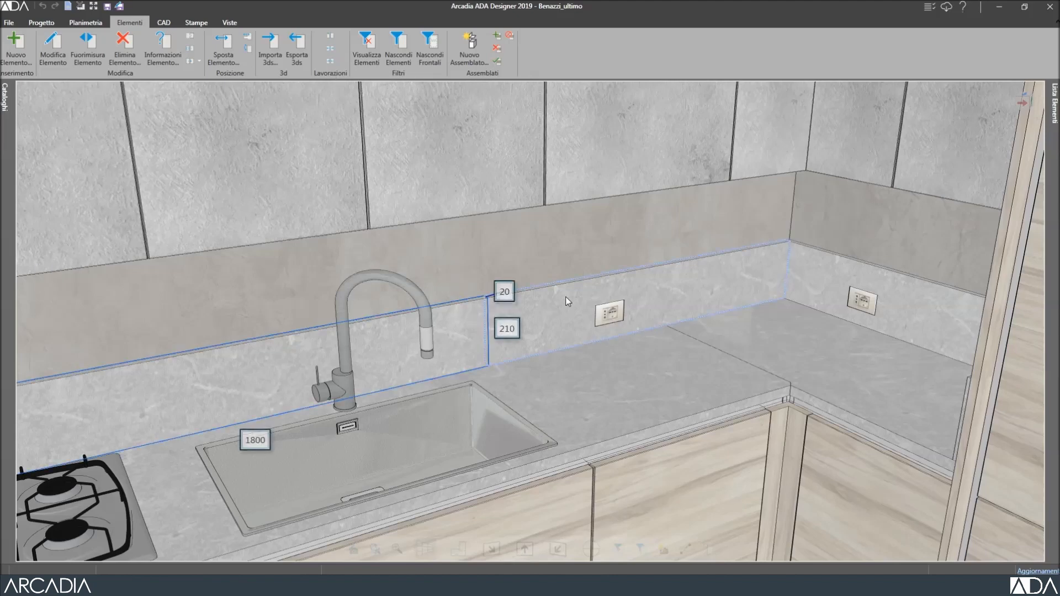
left_click(331, 60)
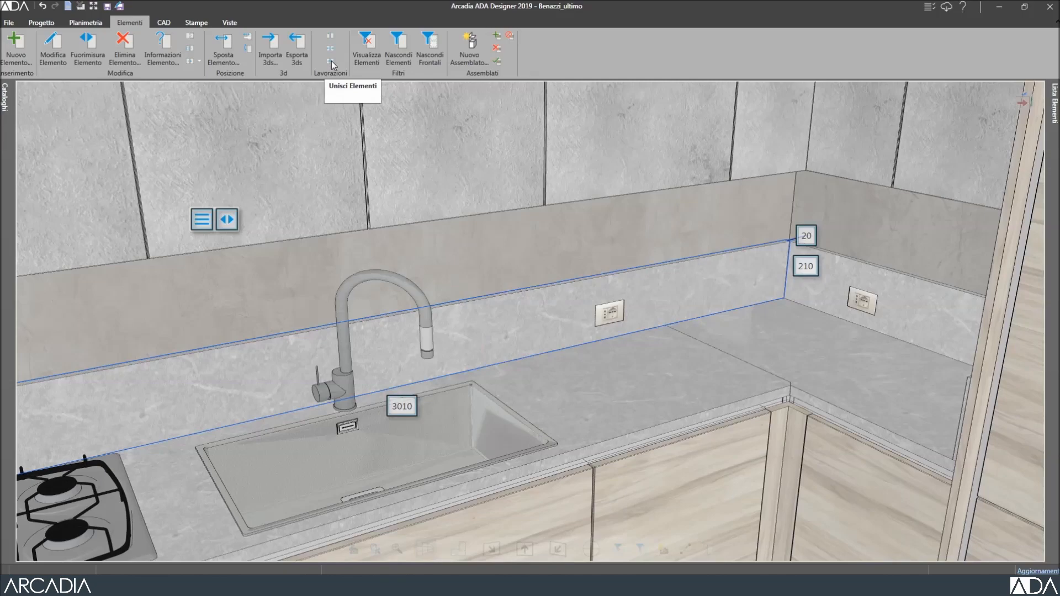
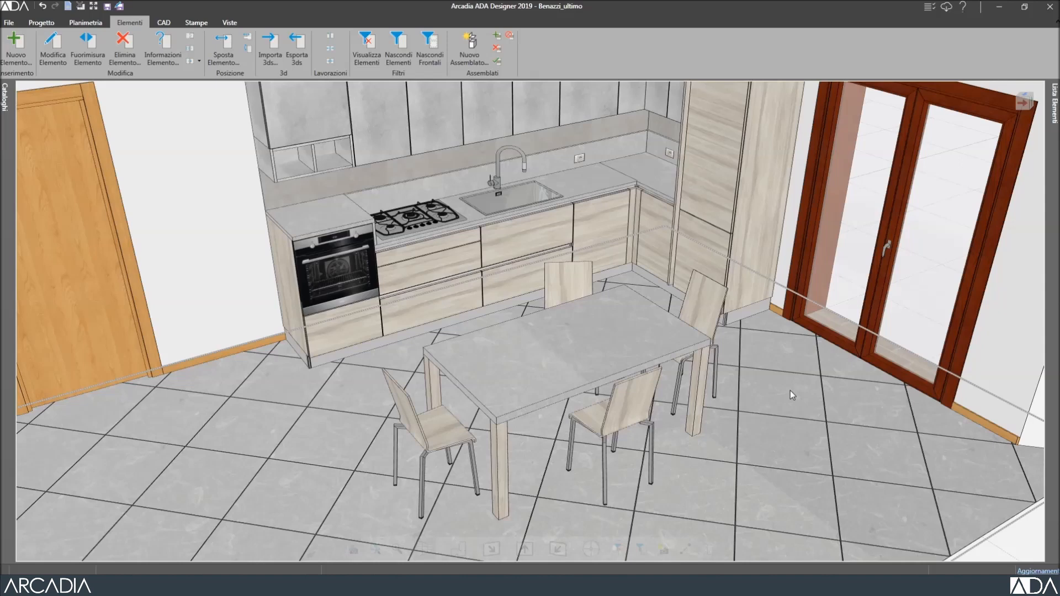
Window-select and hide the dining table and chairs, then orbit to face the kitchen front.
left_click(790, 390)
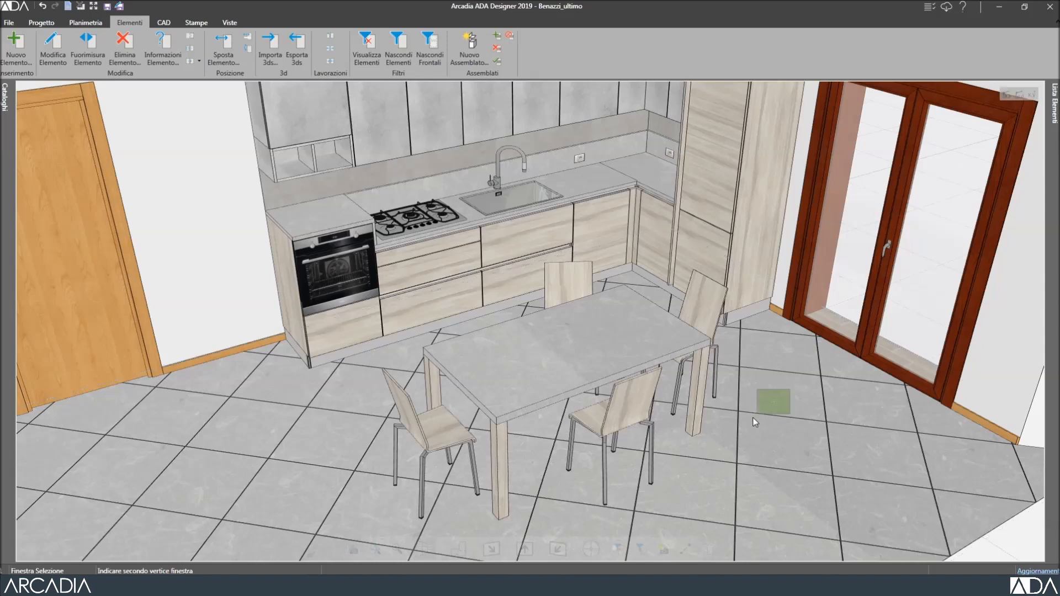
left_click(474, 508)
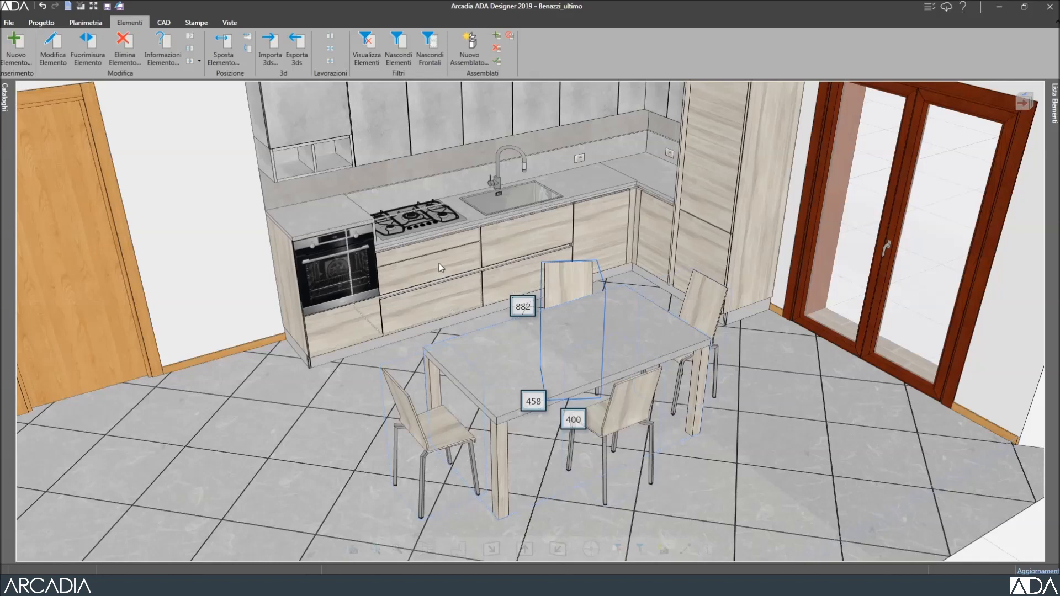
left_click(401, 49)
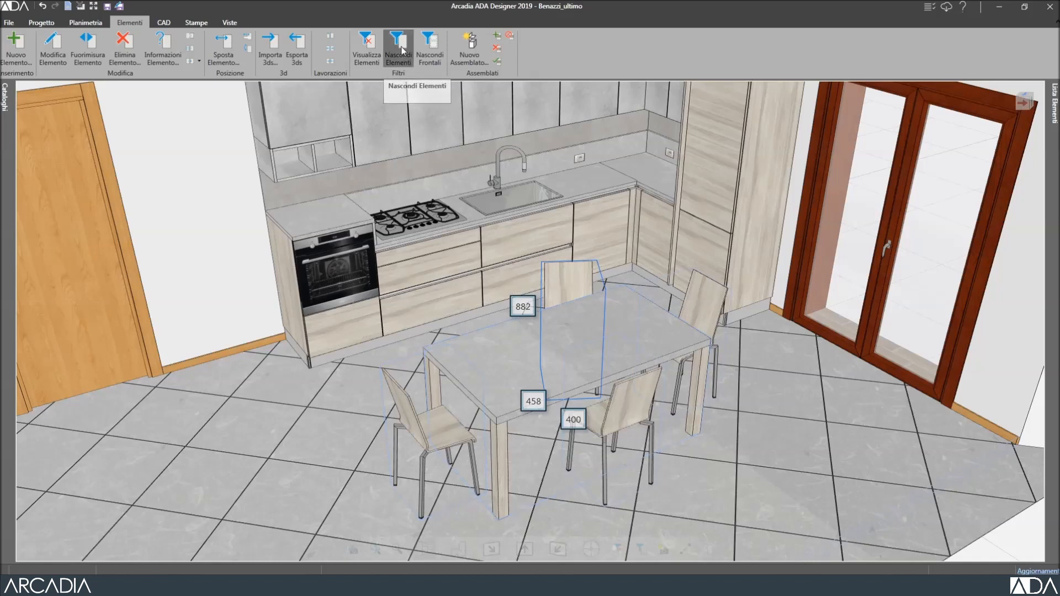
middle_click_drag(540, 384, 514, 483)
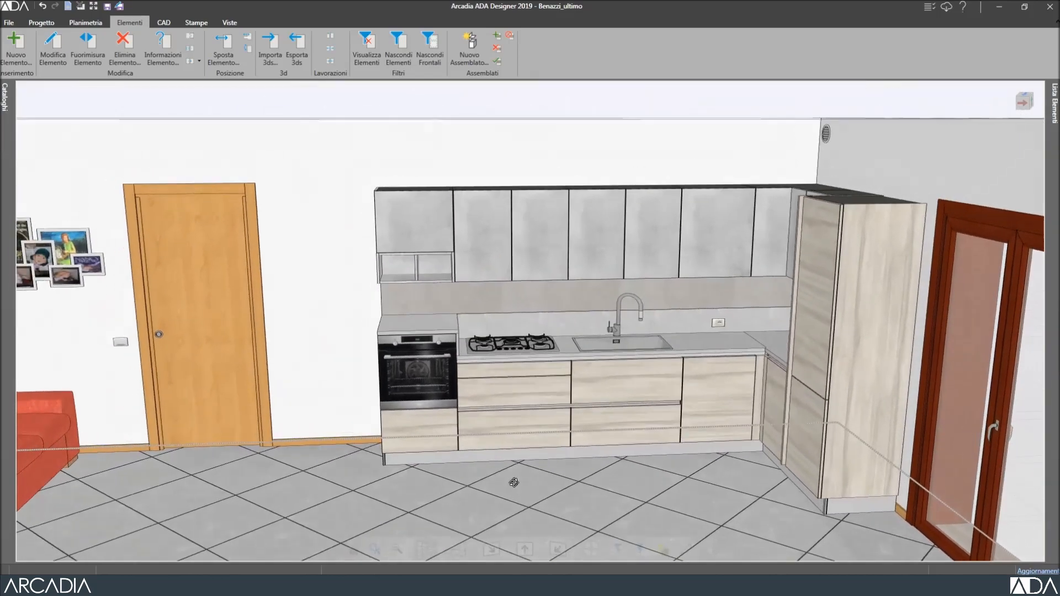
middle_click_drag(651, 407, 587, 391)
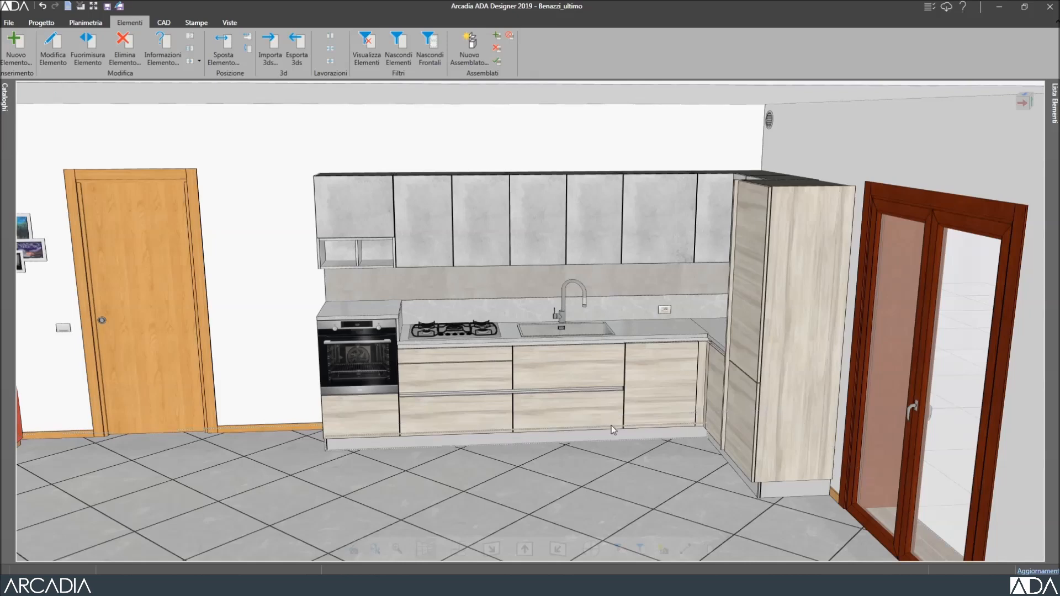
Hide the sink base cabinet and under-sink shelf, then restore all hidden elements.
left_click(594, 366)
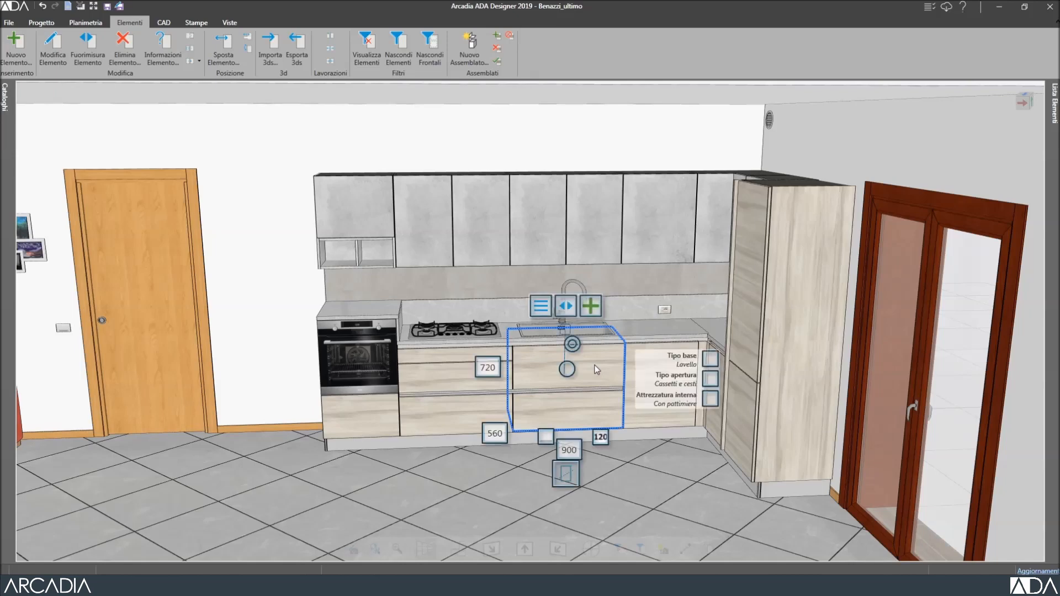
key("Delete")
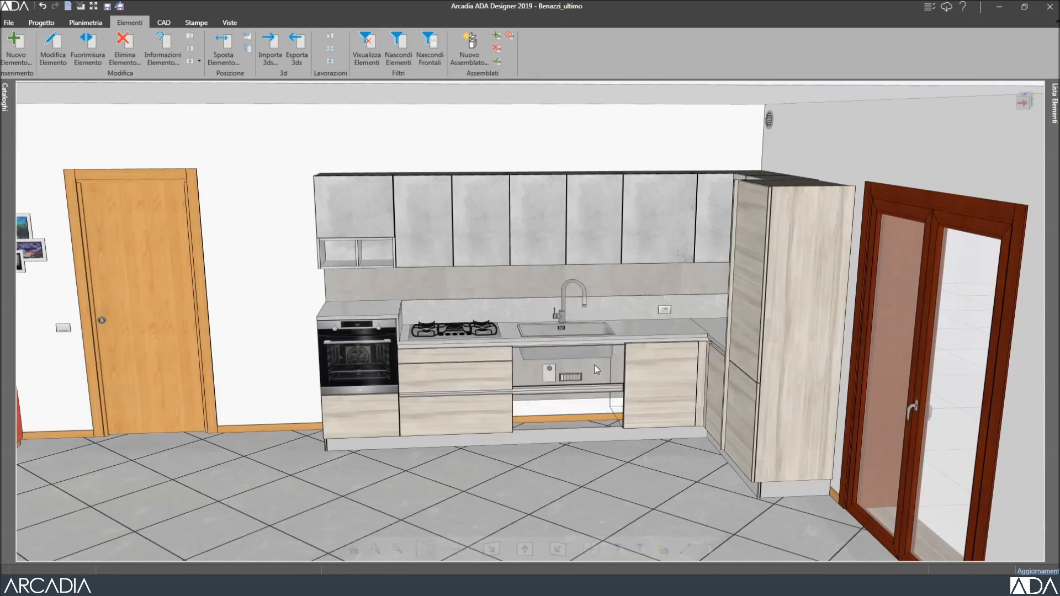
scroll(595, 366, "up", 5)
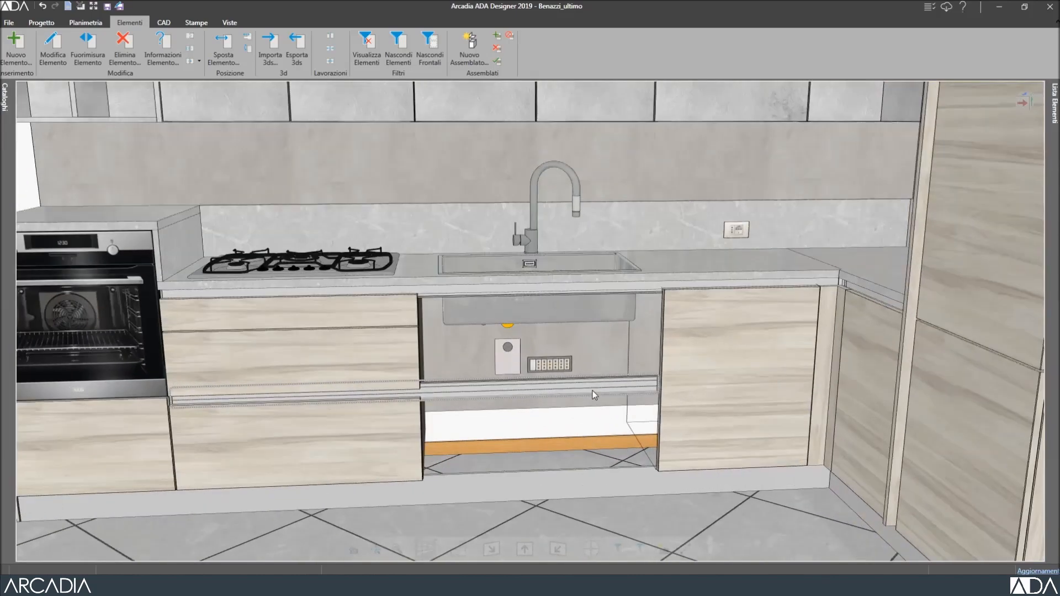
scroll(592, 390, "up", 3)
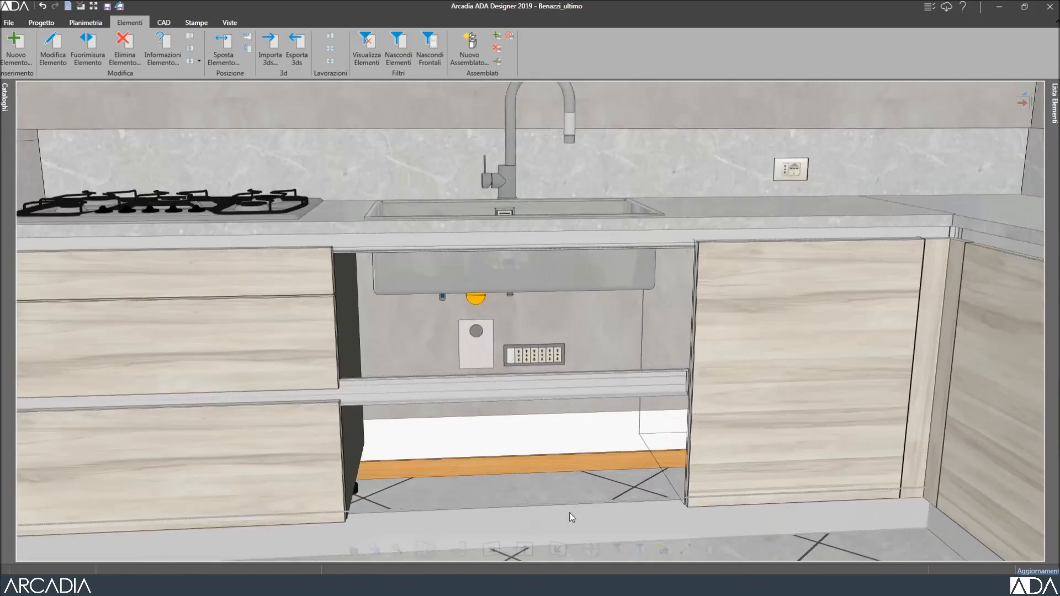
scroll(569, 512, "up", 2)
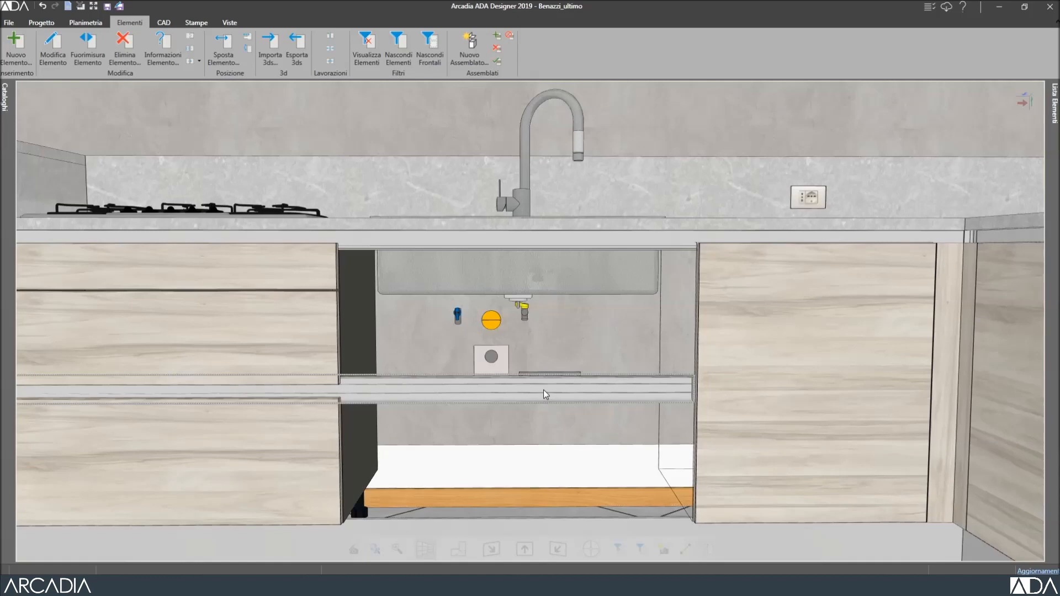
left_click(543, 390)
key("Delete")
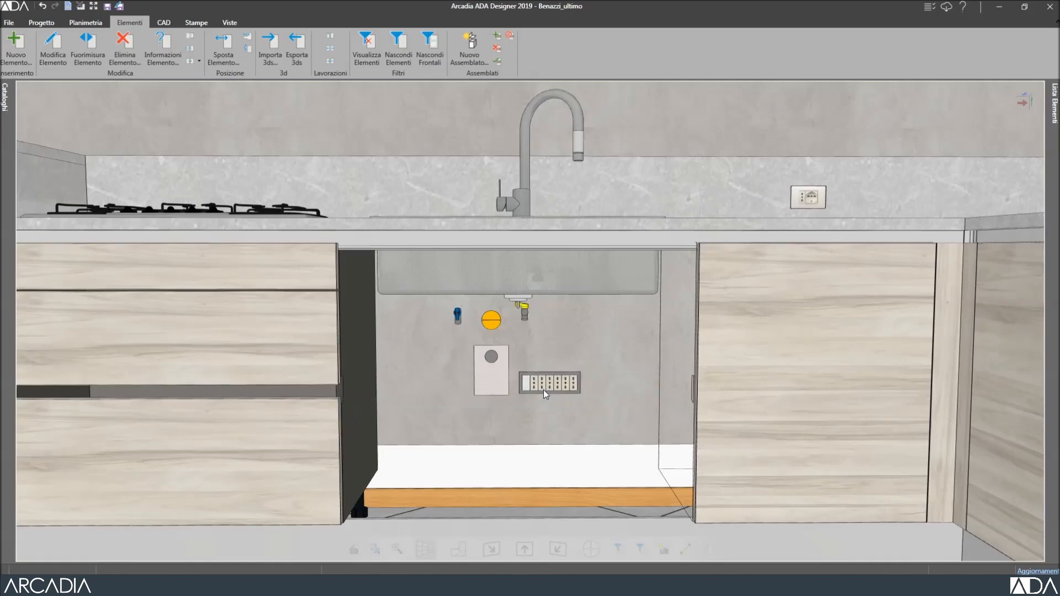
left_click(367, 45)
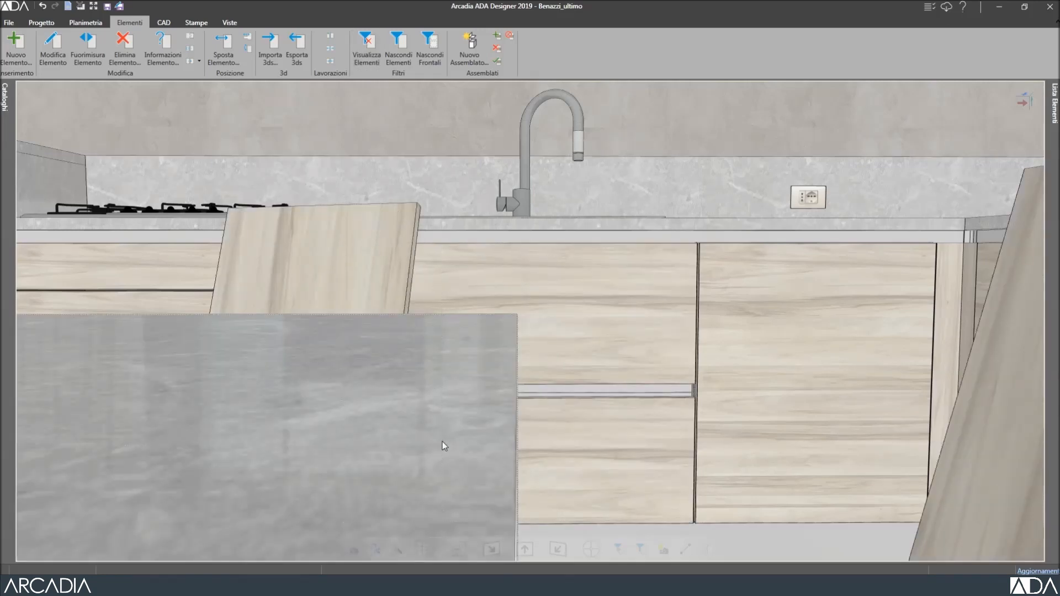
Hide only the glazed-door wall via Nascondi Elementi, answering No to keep nearby furniture.
left_click(458, 549)
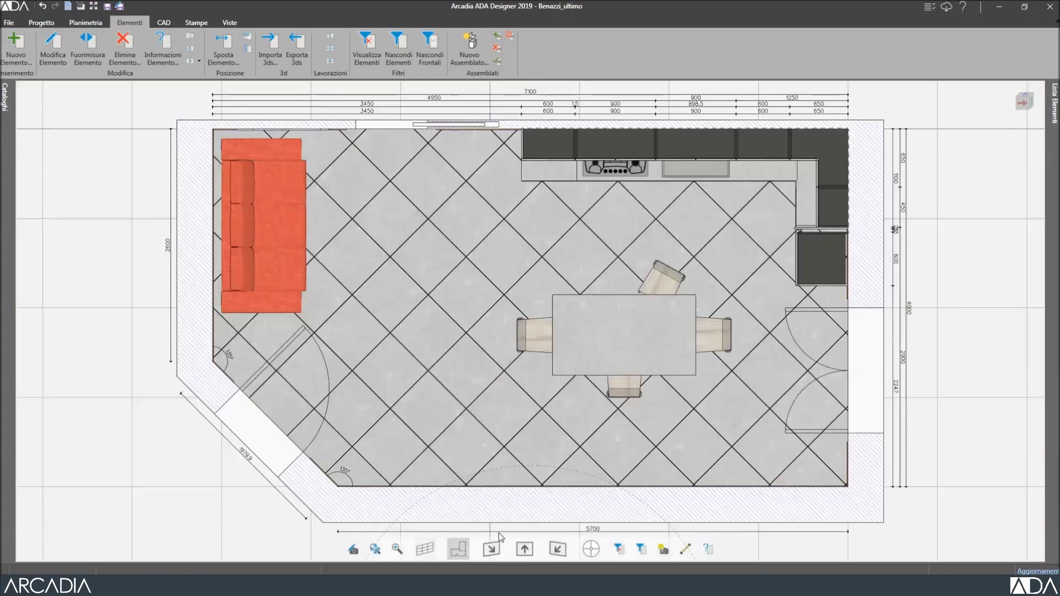
middle_click_drag(529, 517, 652, 393)
middle_click_drag(611, 266, 542, 445)
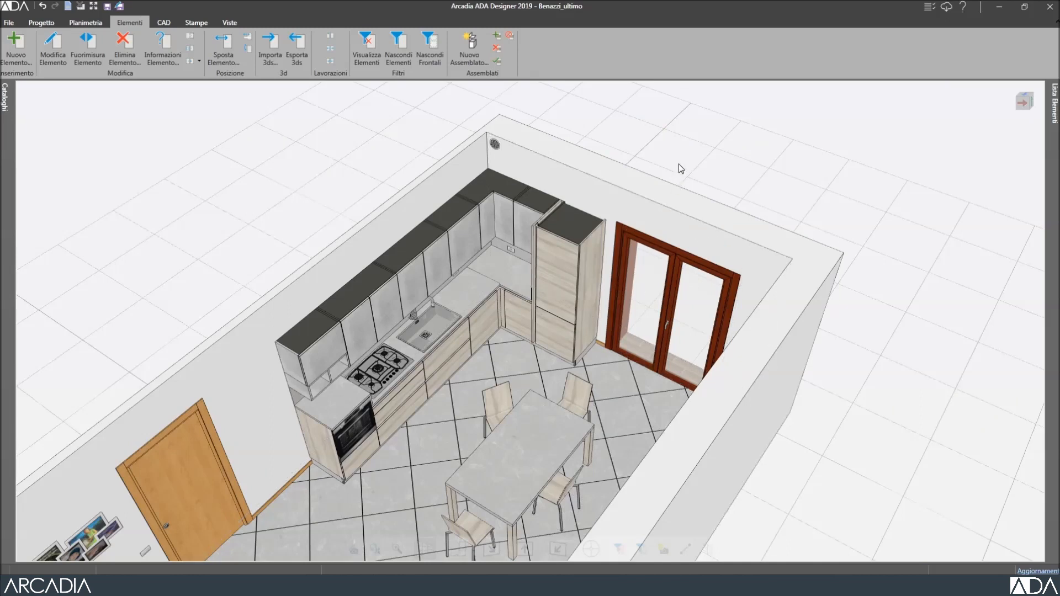
left_click(669, 226)
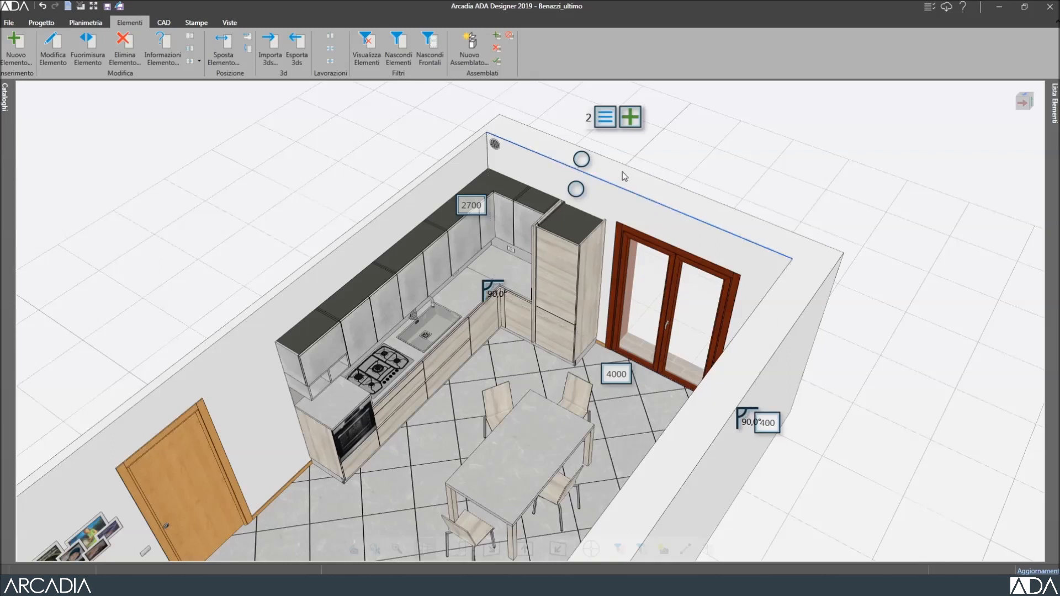
left_click(606, 120)
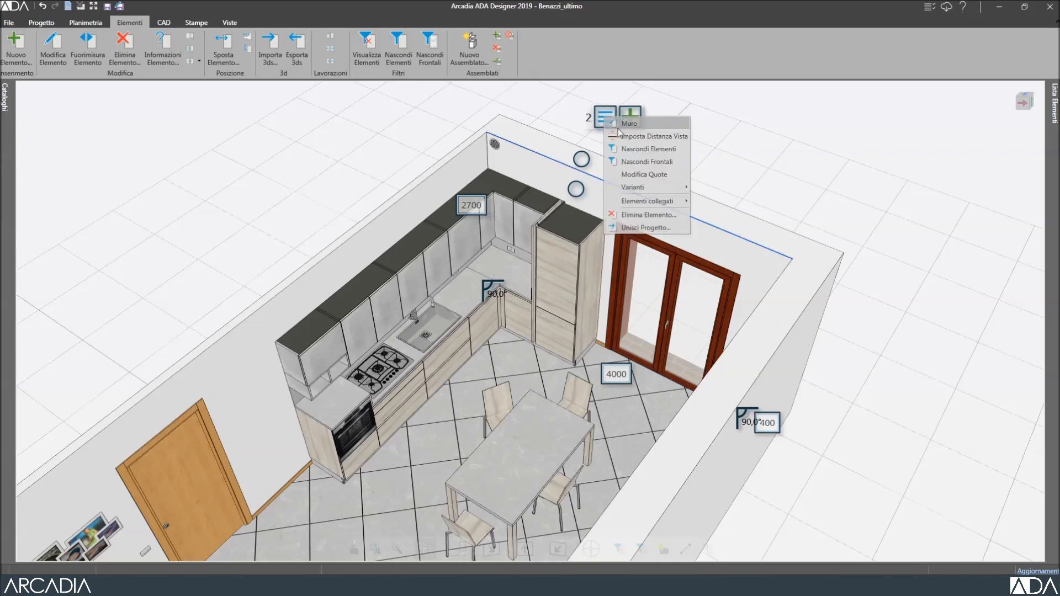
left_click(630, 152)
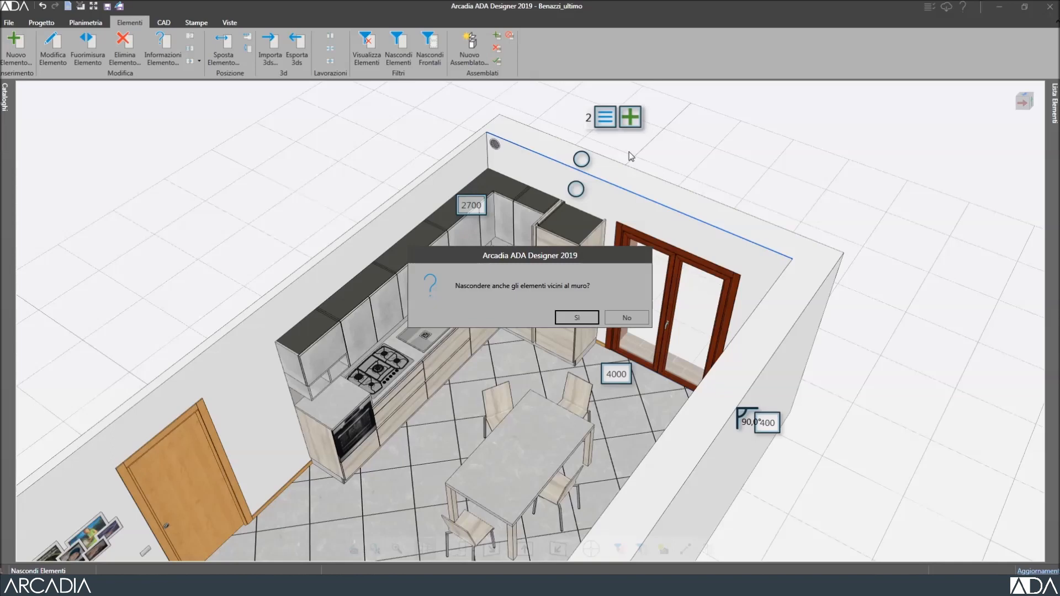
left_click(637, 316)
middle_click_drag(645, 529, 417, 460)
scroll(418, 460, "down", 1)
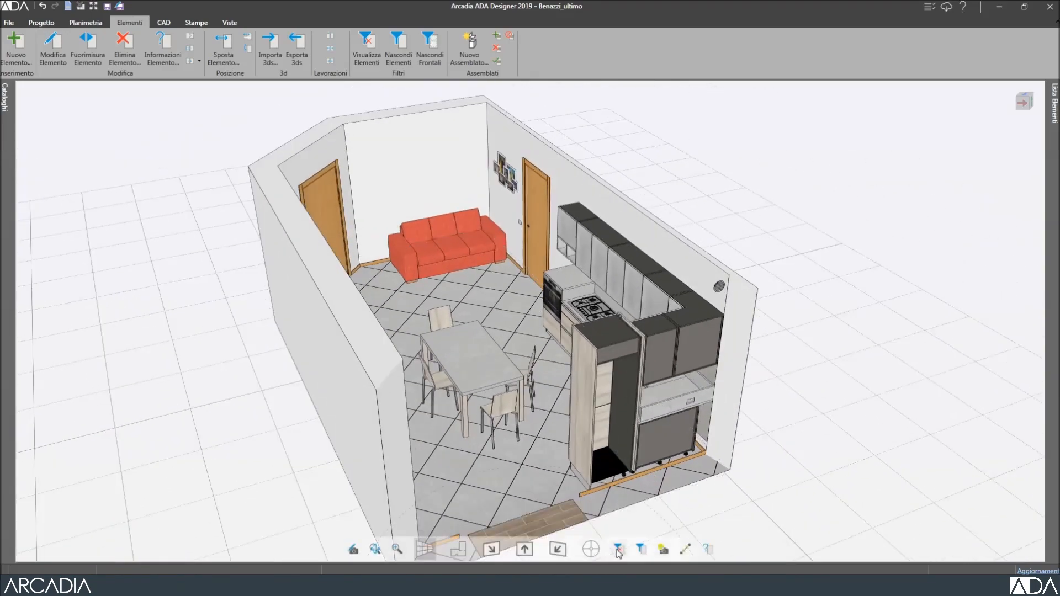
Restore the glazed-door wall, then hide it with its neighbouring furniture by answering Sì.
left_click(640, 548)
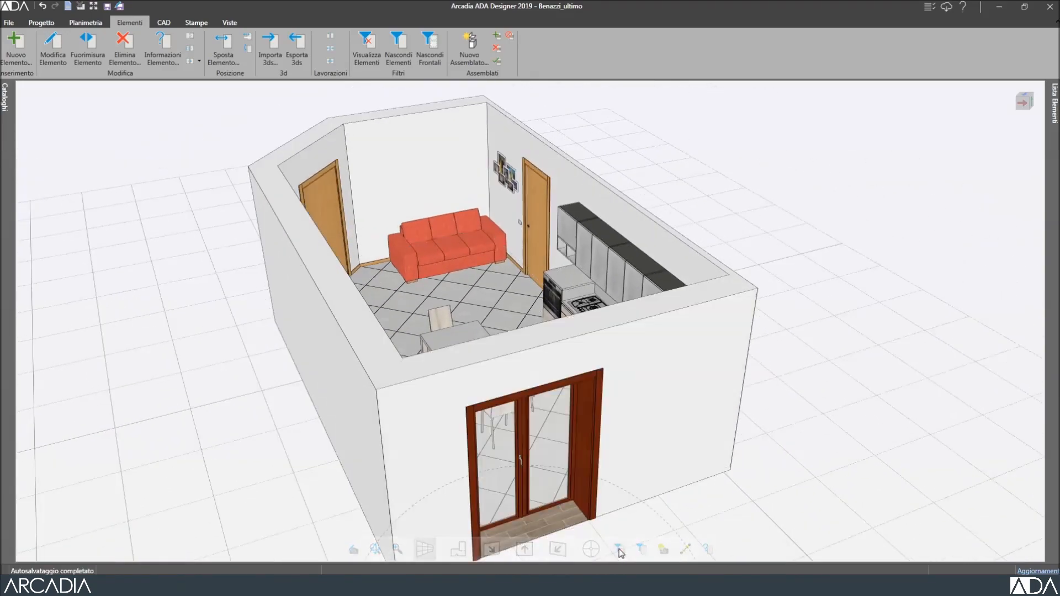
left_click(596, 320)
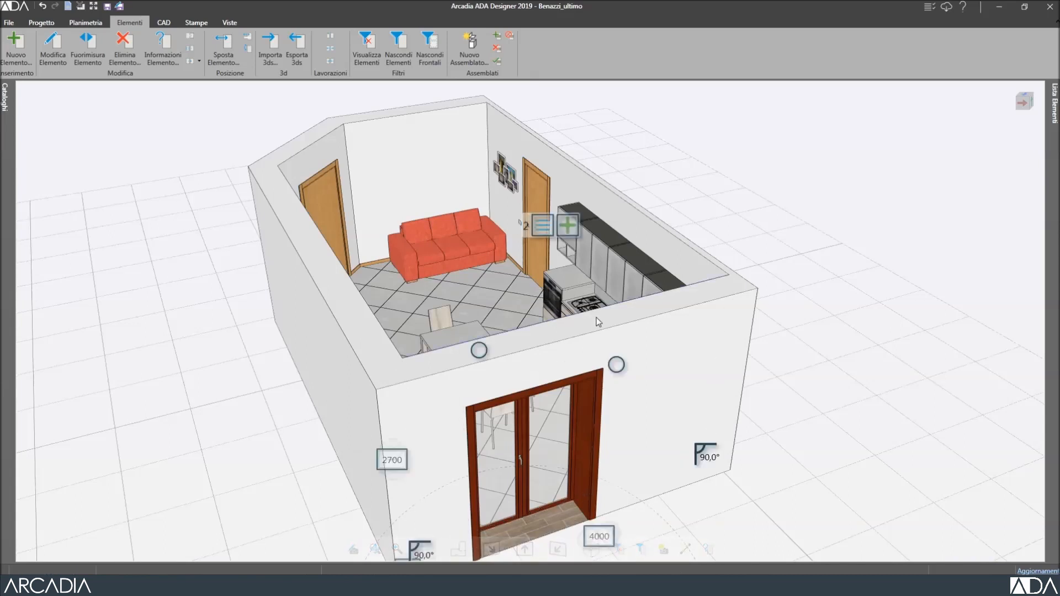
left_click(543, 227)
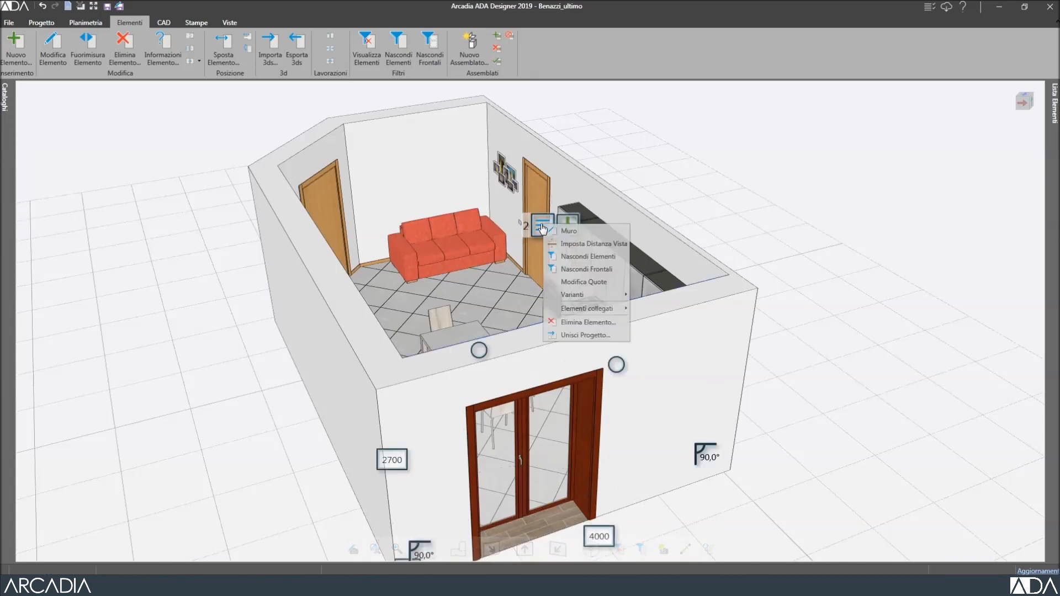
left_click(584, 257)
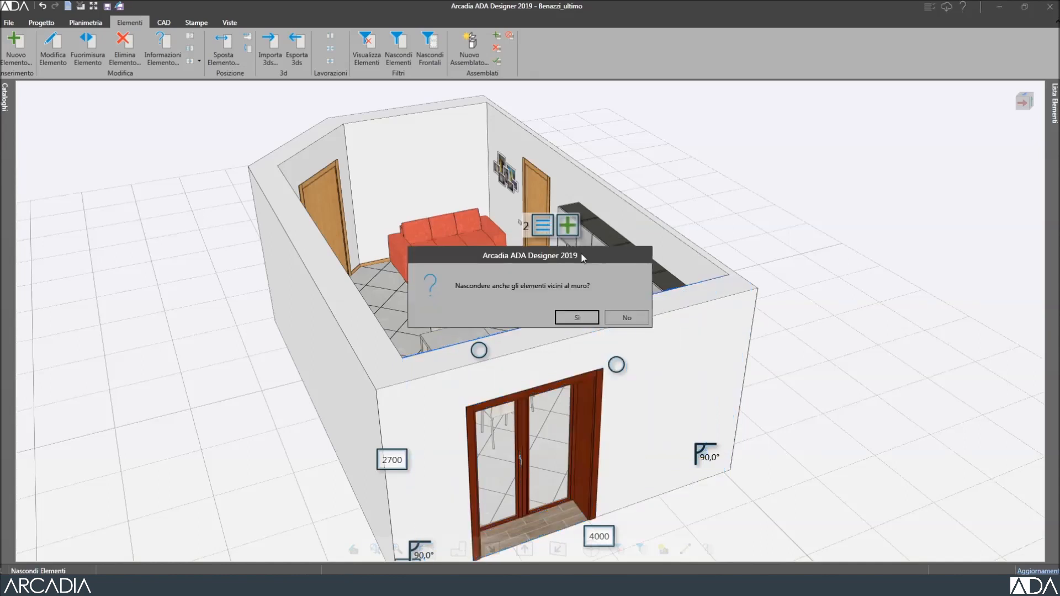
left_click(584, 320)
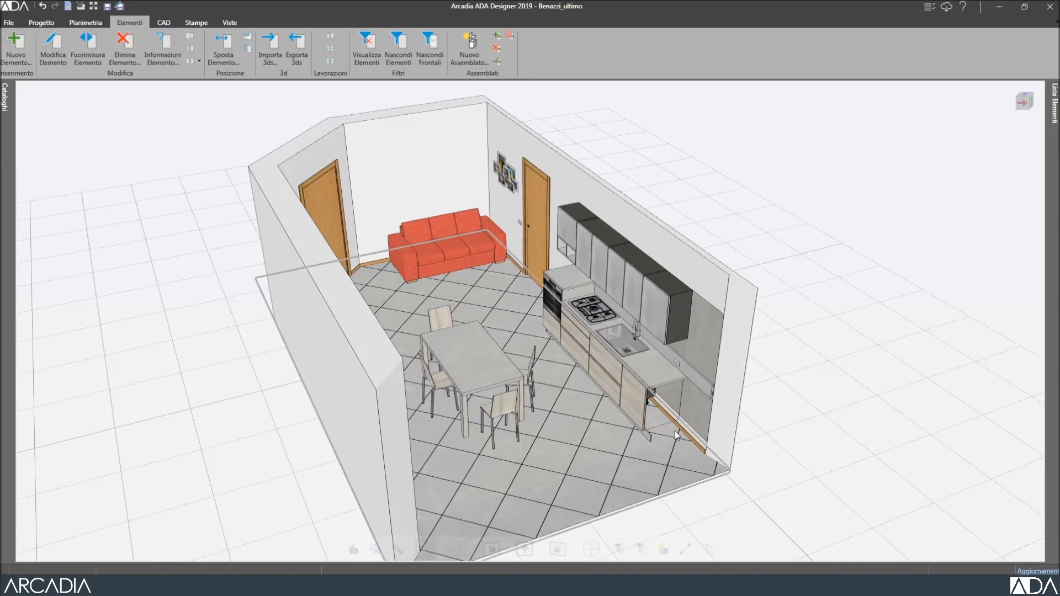
scroll(671, 416, "up", 2)
scroll(671, 416, "up", 3)
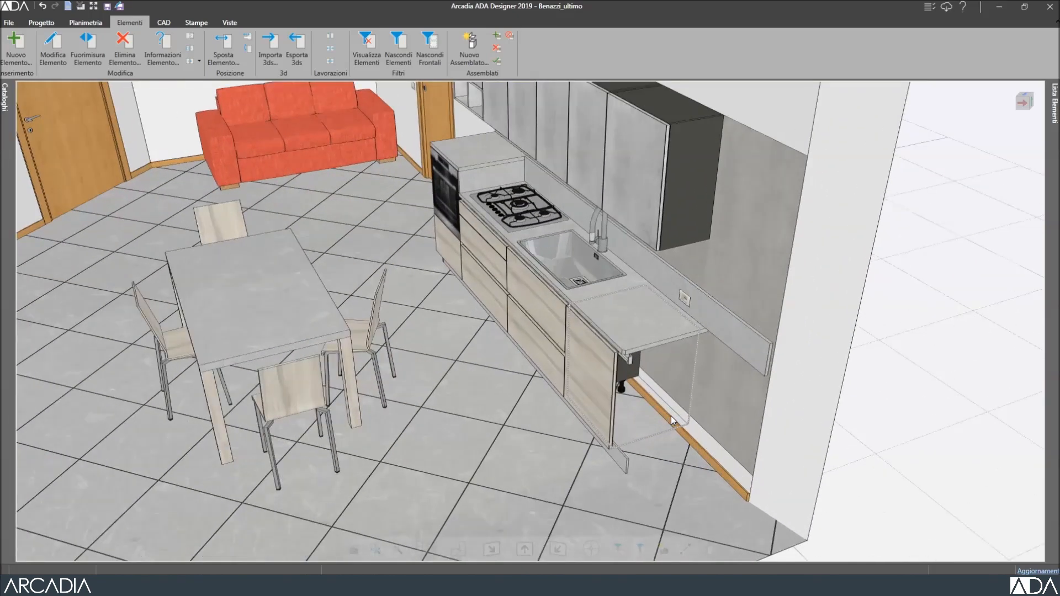
scroll(671, 416, "down", 5)
Change the long wall's view distance from 1000 to 2600.
left_click(411, 223)
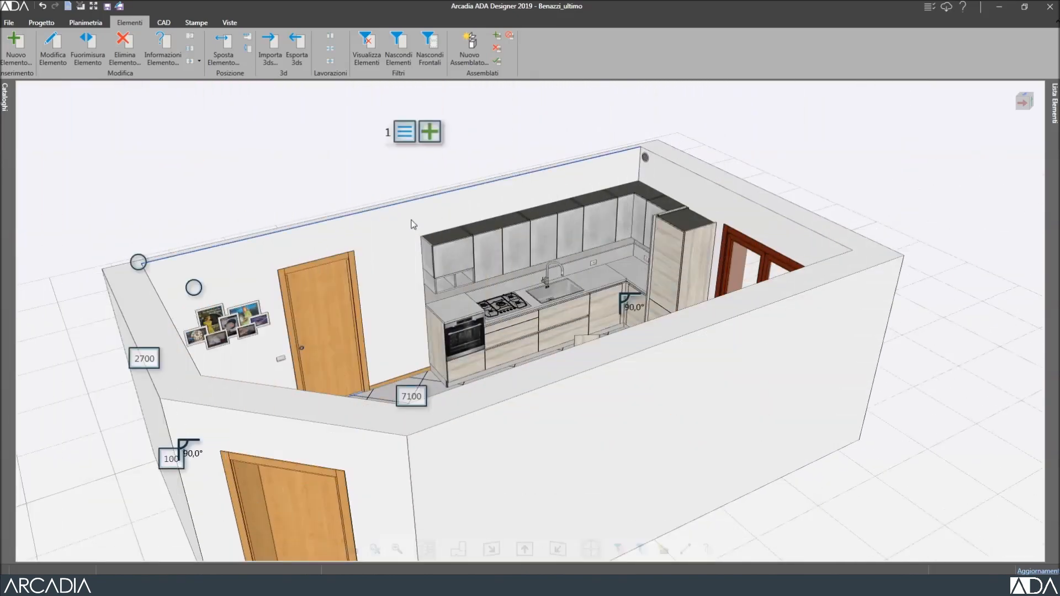
left_click(404, 135)
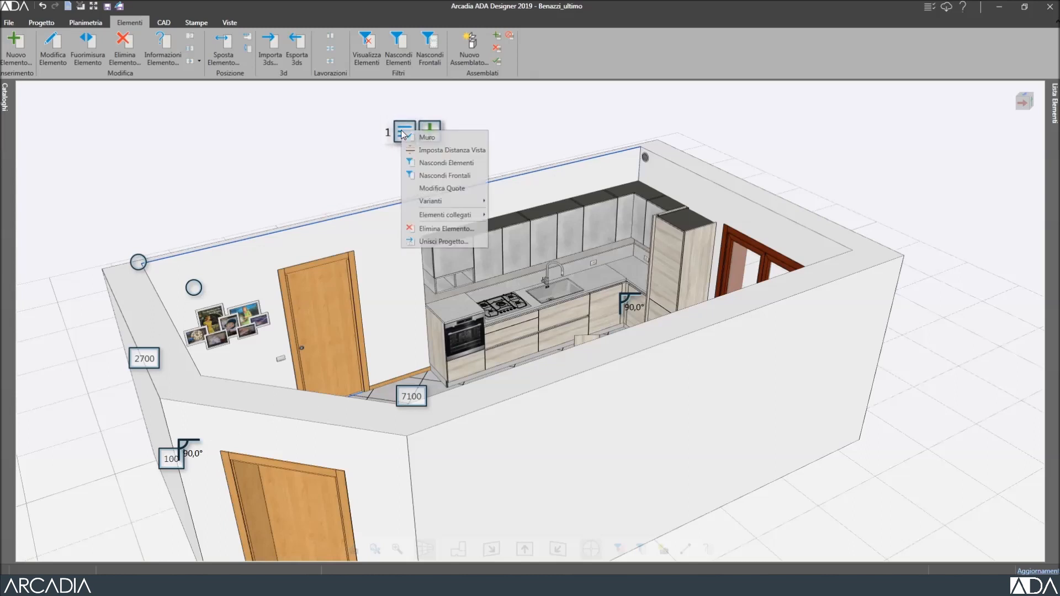
left_click(446, 150)
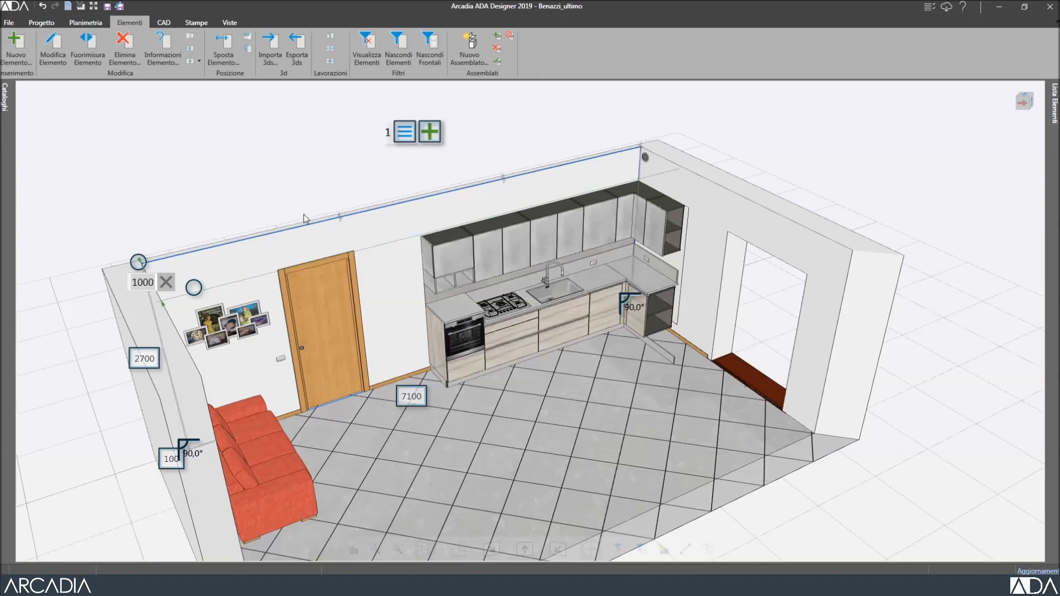
double_click(143, 283)
type("2600")
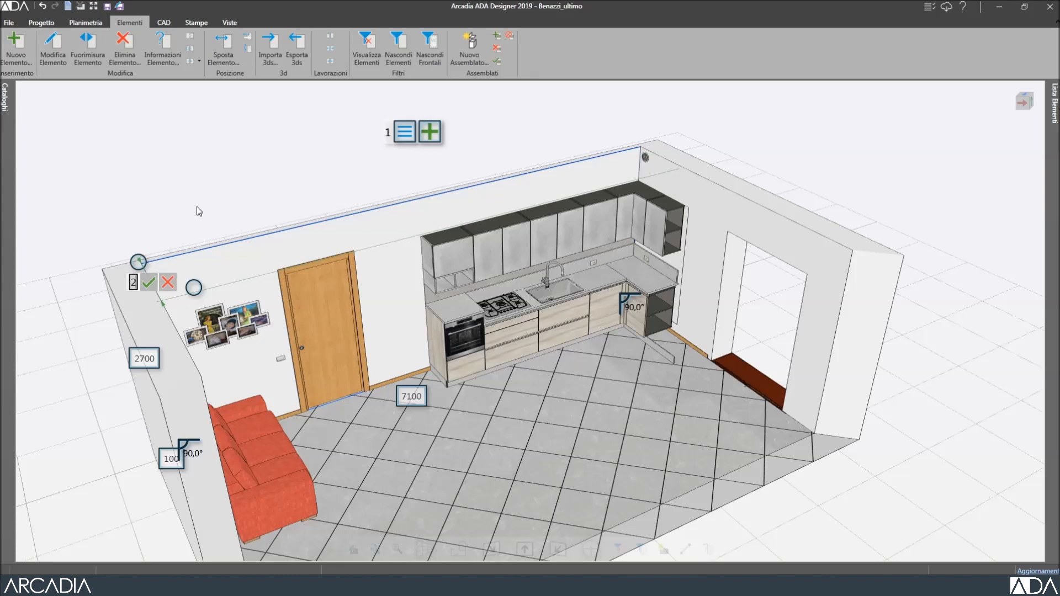
left_click(157, 280)
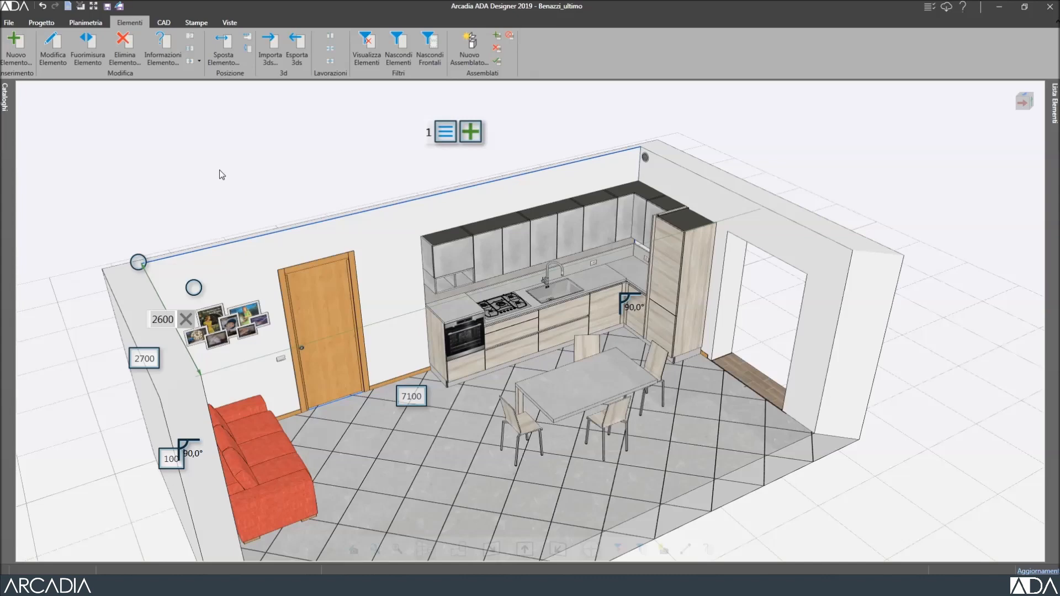
left_click(445, 131)
Select the bedroom wardrobe and hide its fronts to expose the compartments.
left_click(460, 156)
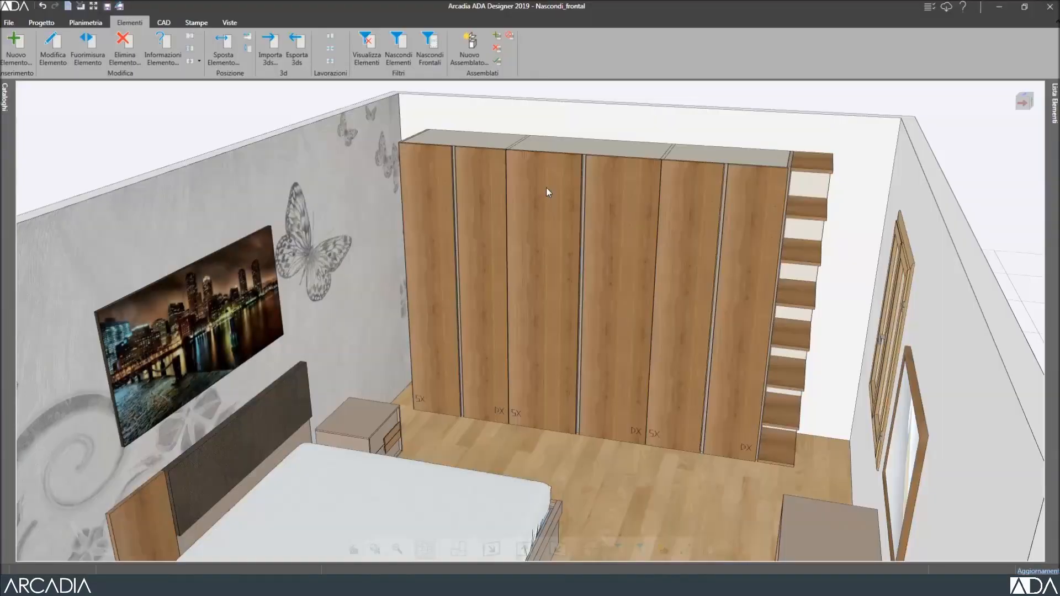
left_click(433, 45)
left_click(471, 180)
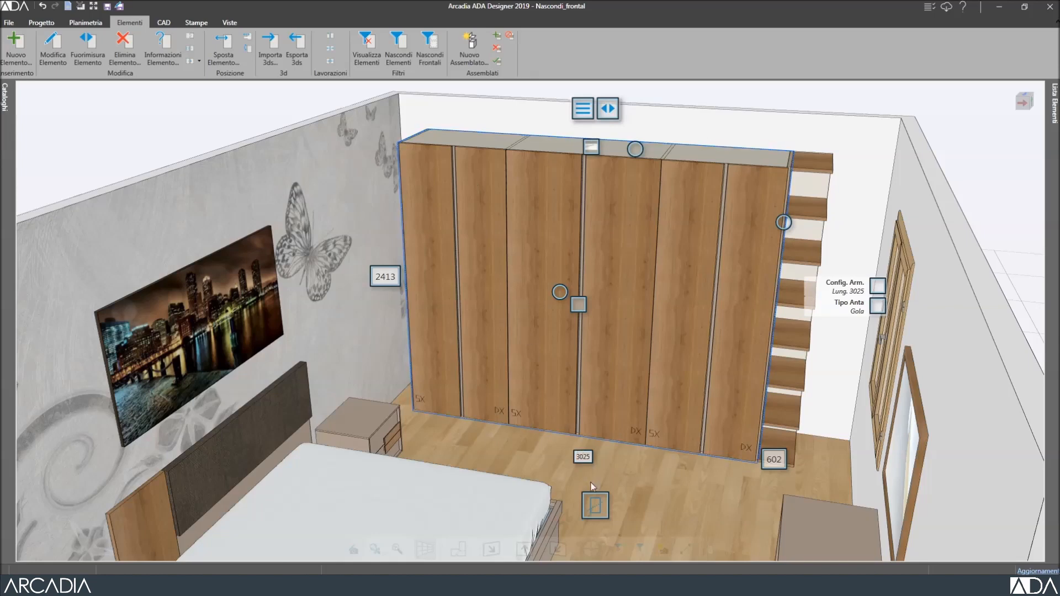
left_click(596, 506)
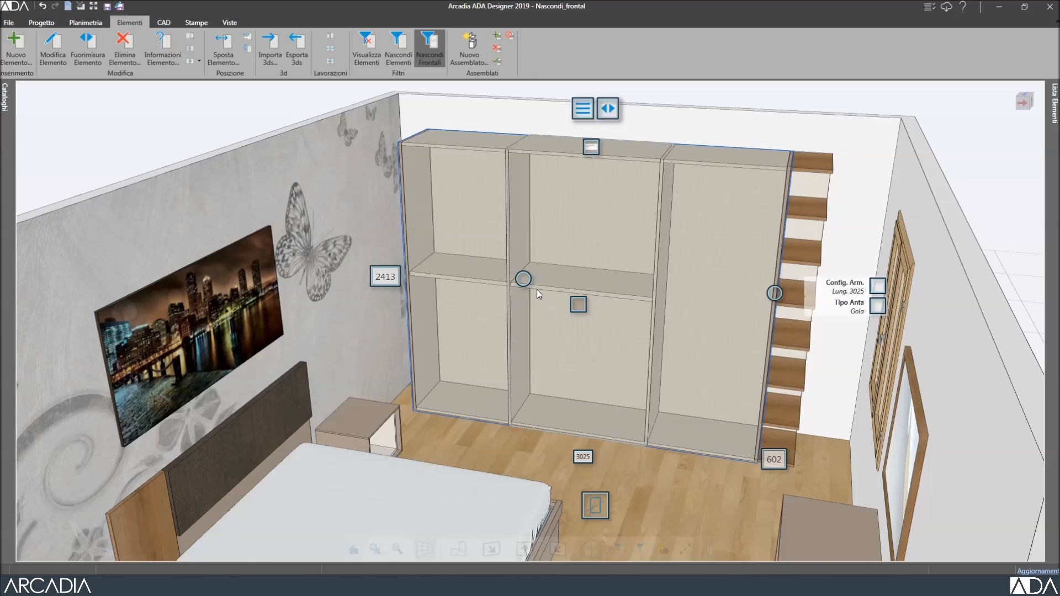
Add a Cassettiere drawer unit to the left compartment and a Servetto rail to the middle.
left_click(482, 167)
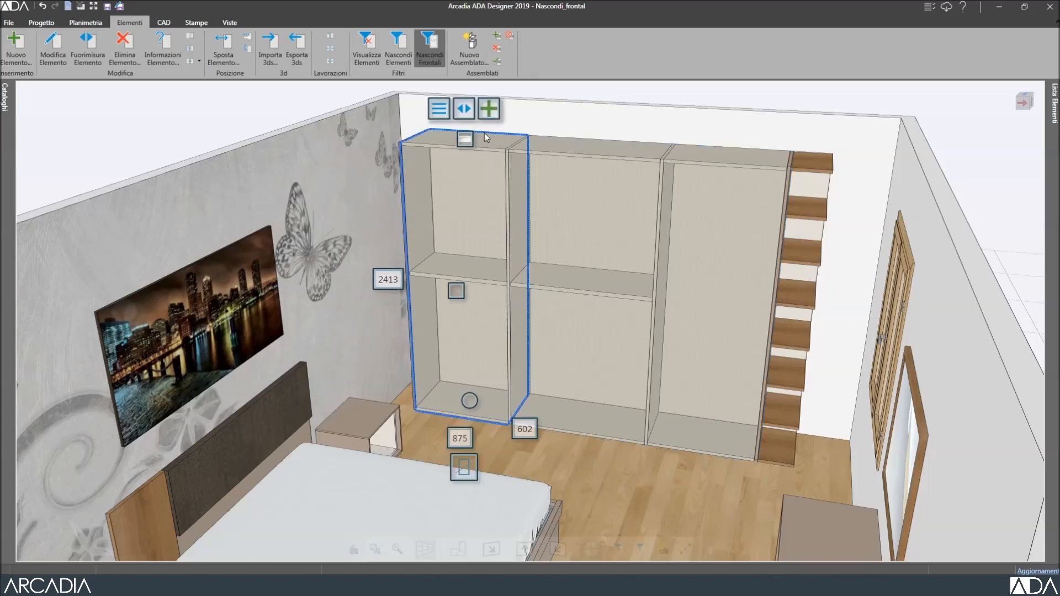
left_click(489, 111)
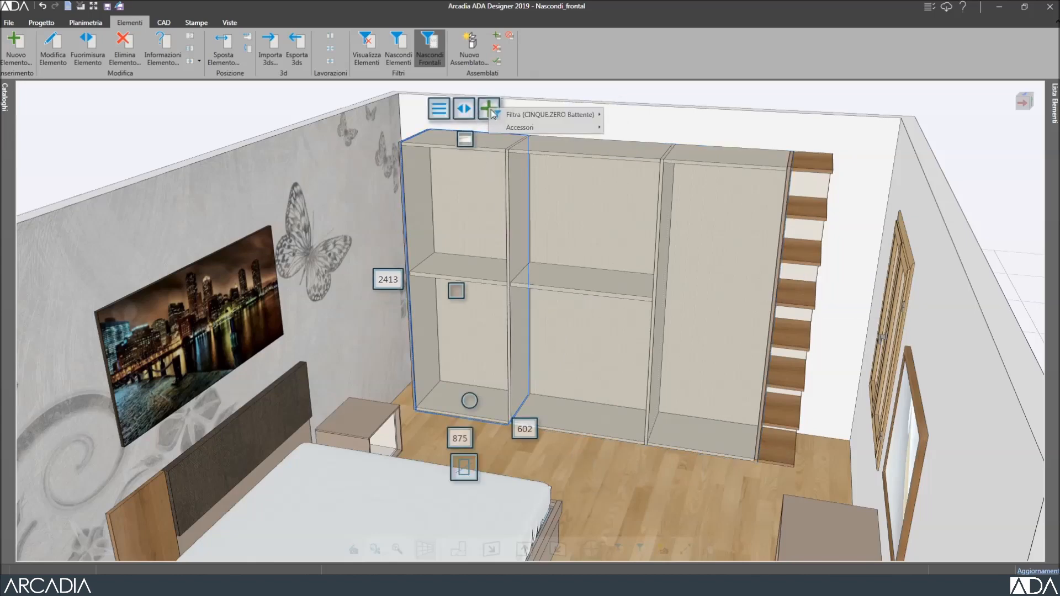
mouse_move(523, 126)
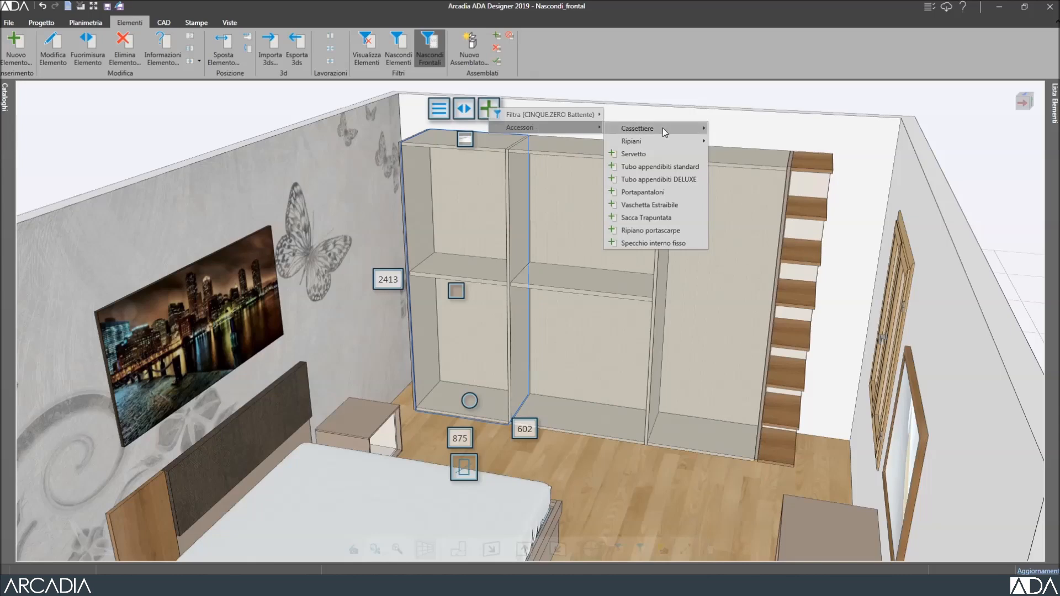
mouse_move(694, 125)
left_click(744, 141)
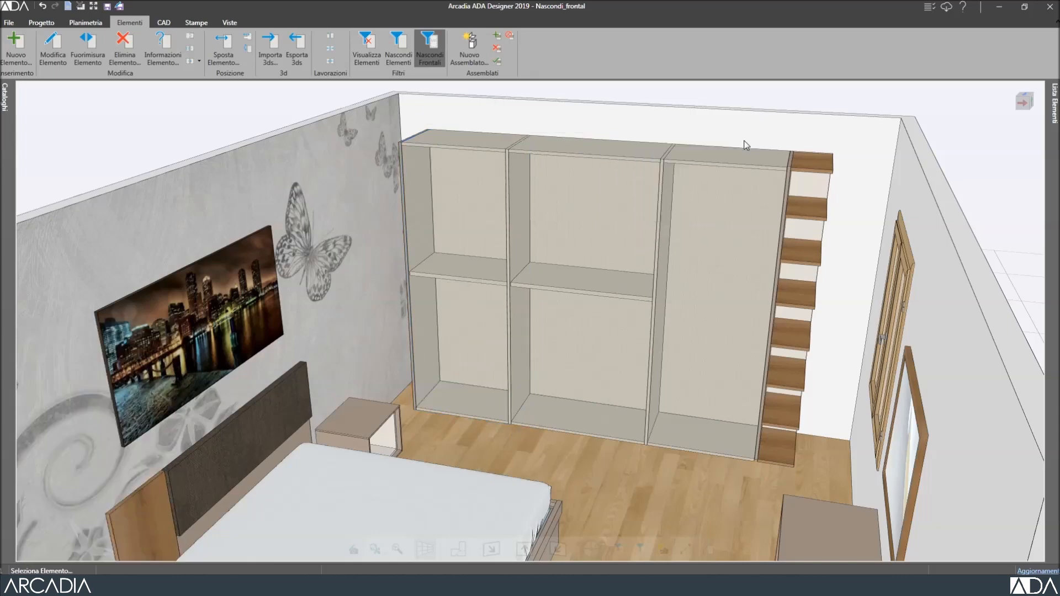
left_click(627, 156)
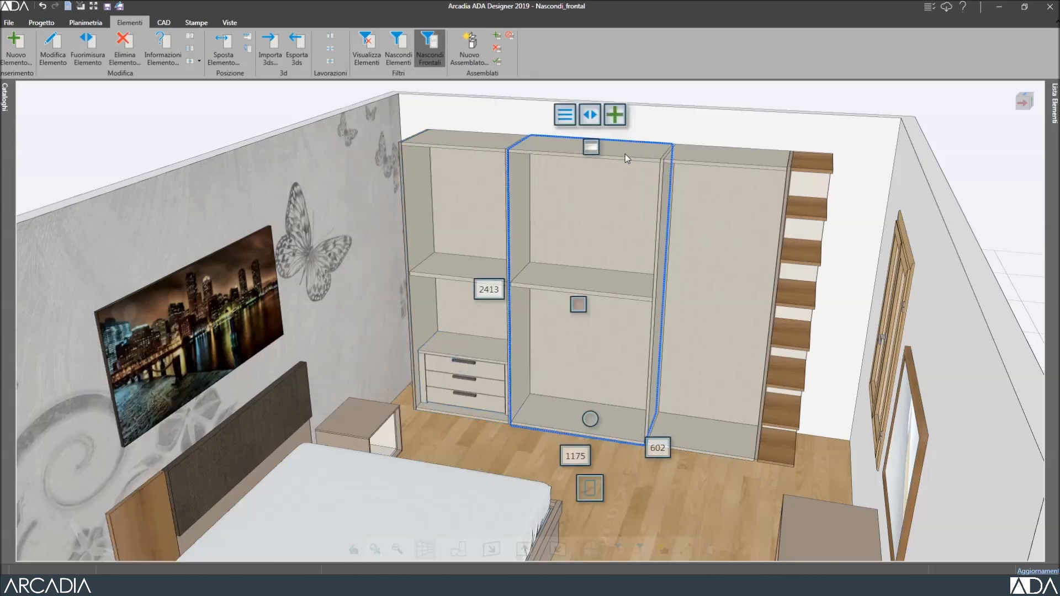
left_click(620, 120)
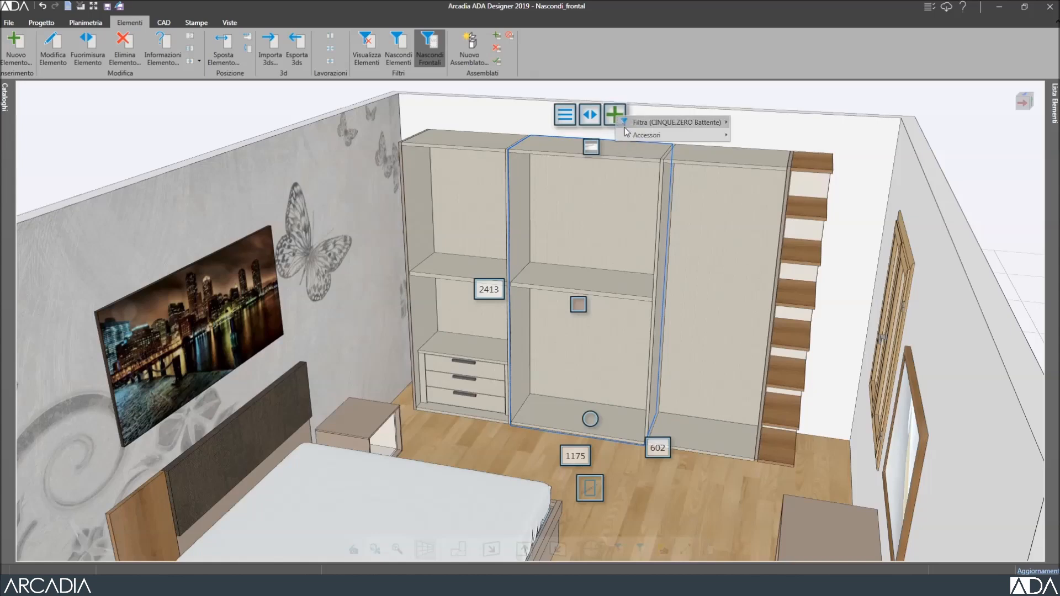
mouse_move(674, 137)
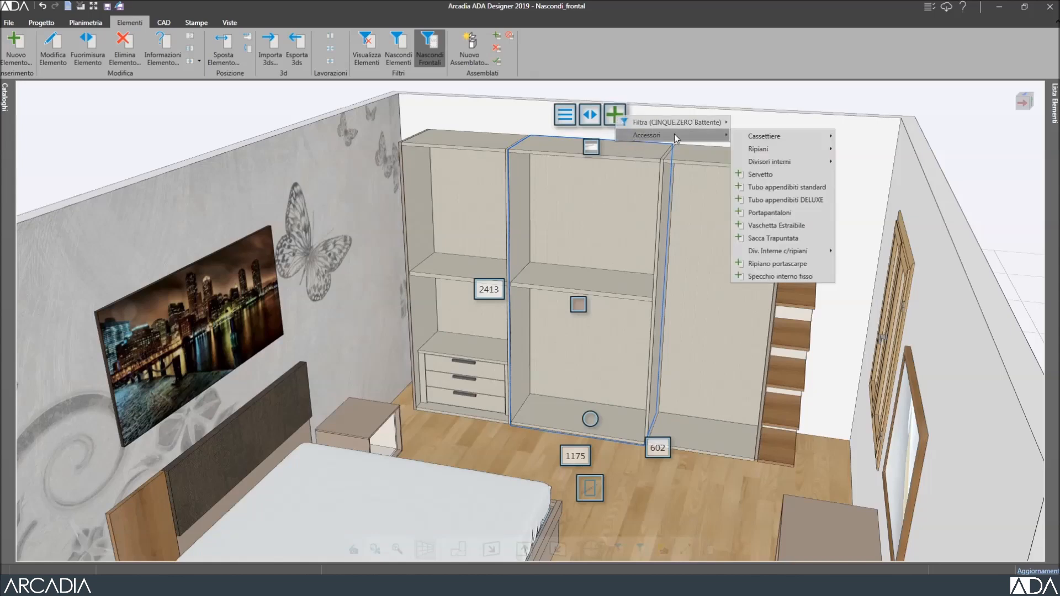
left_click(770, 174)
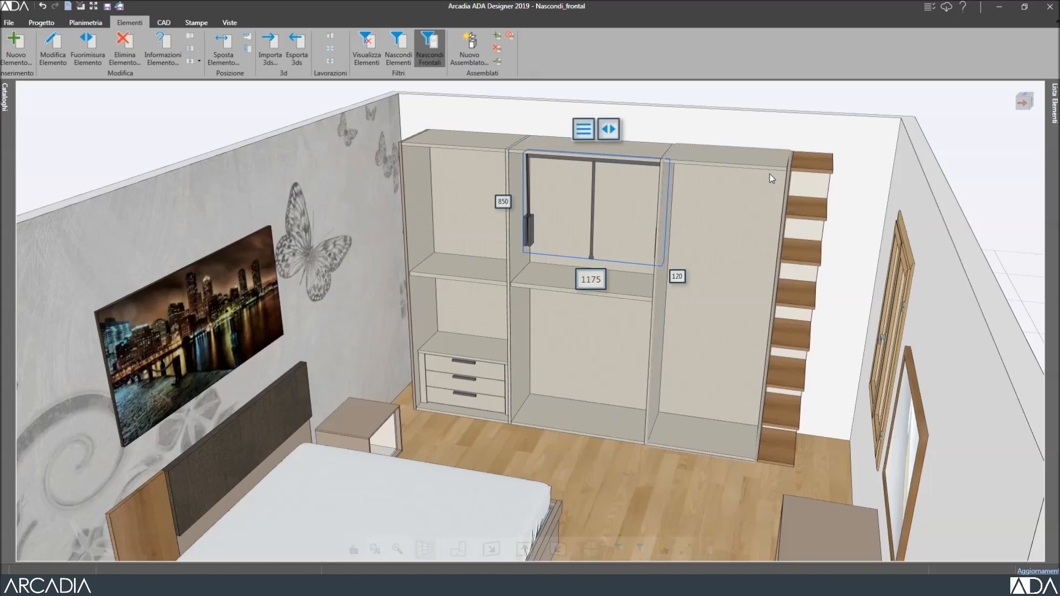
Insert a Portapantaloni trouser rack in the right compartment, then show the doors again.
left_click(770, 174)
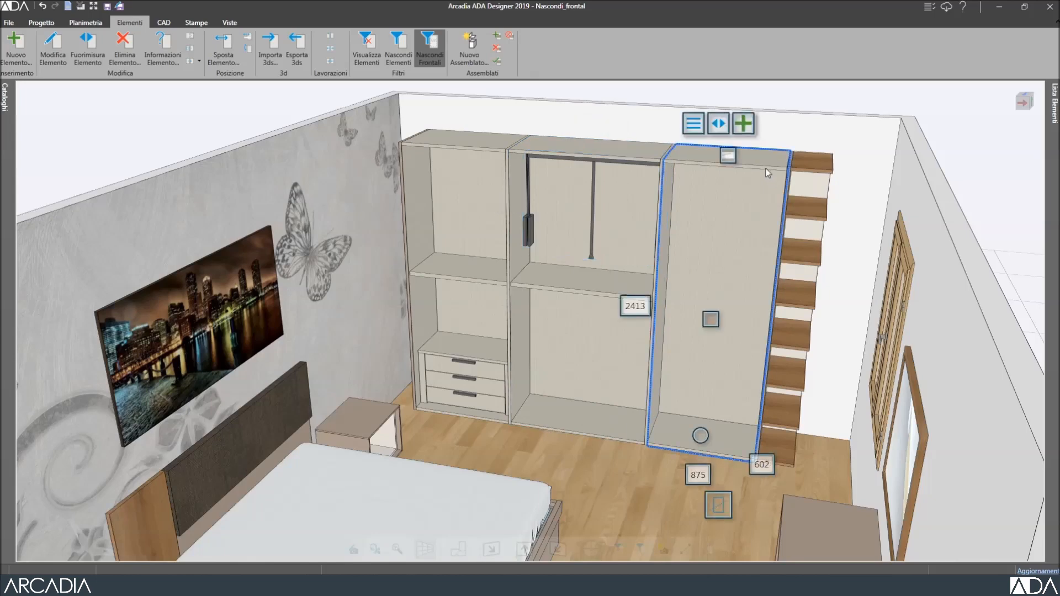
left_click(746, 128)
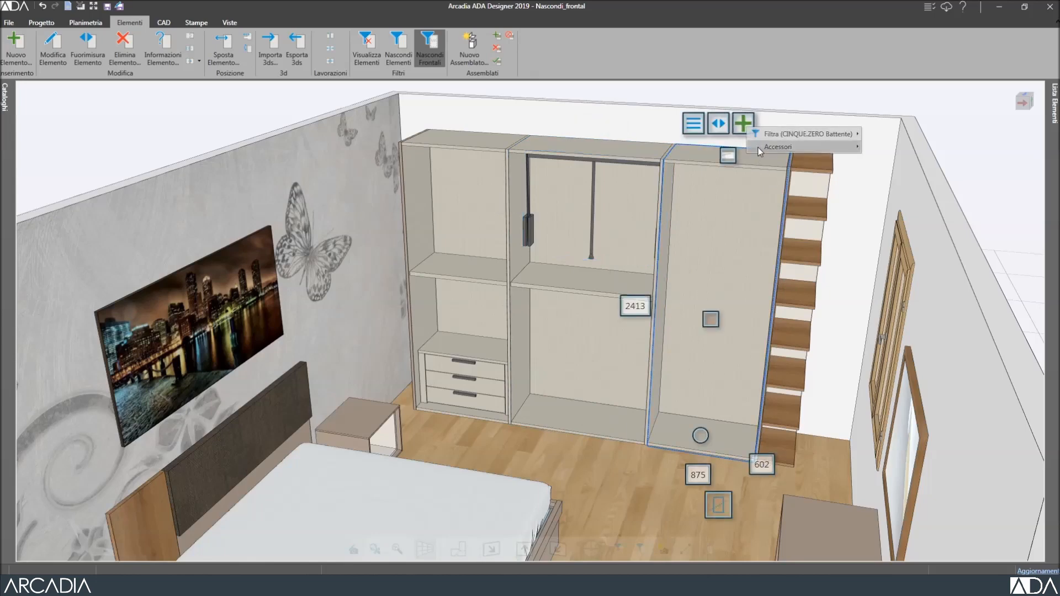
mouse_move(762, 148)
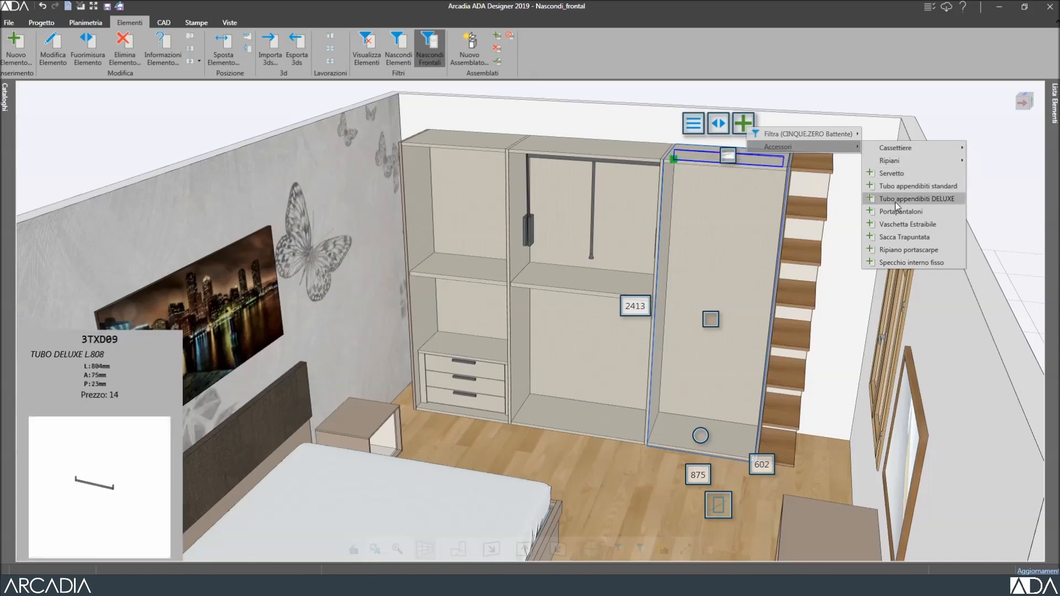
mouse_move(895, 212)
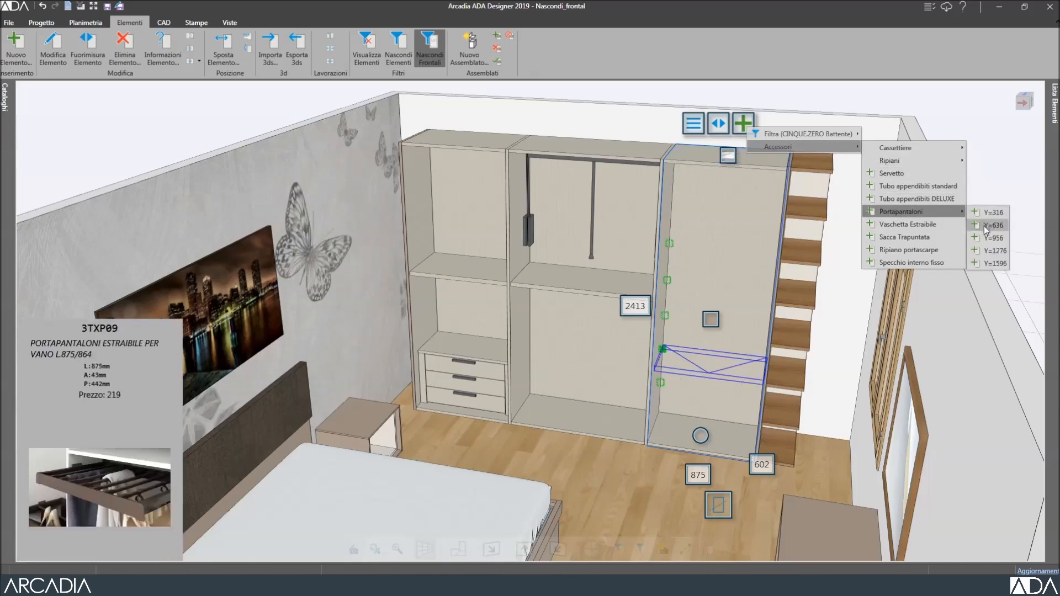
left_click(986, 250)
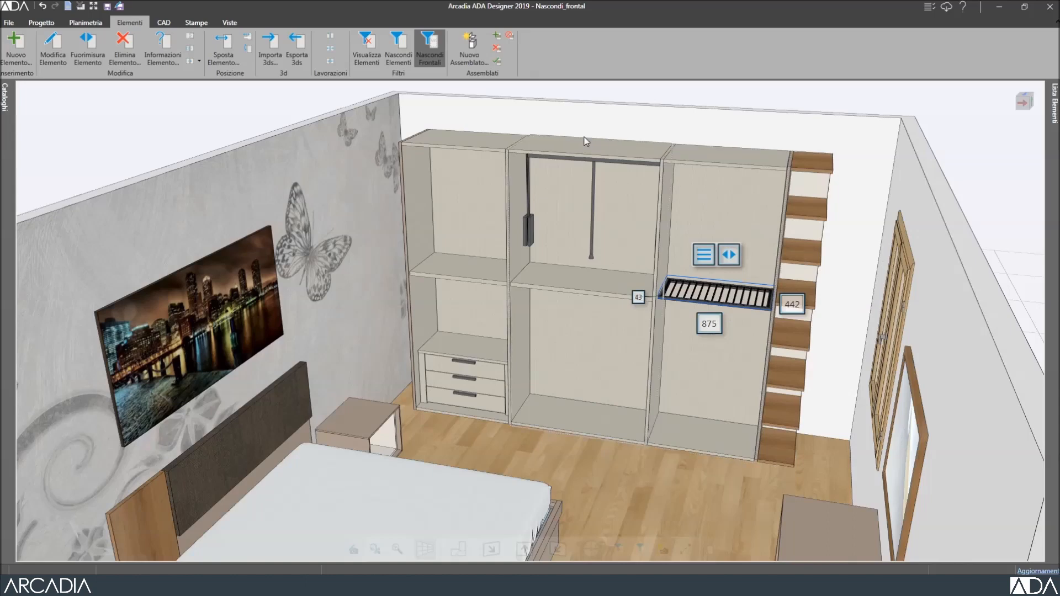
left_click(427, 51)
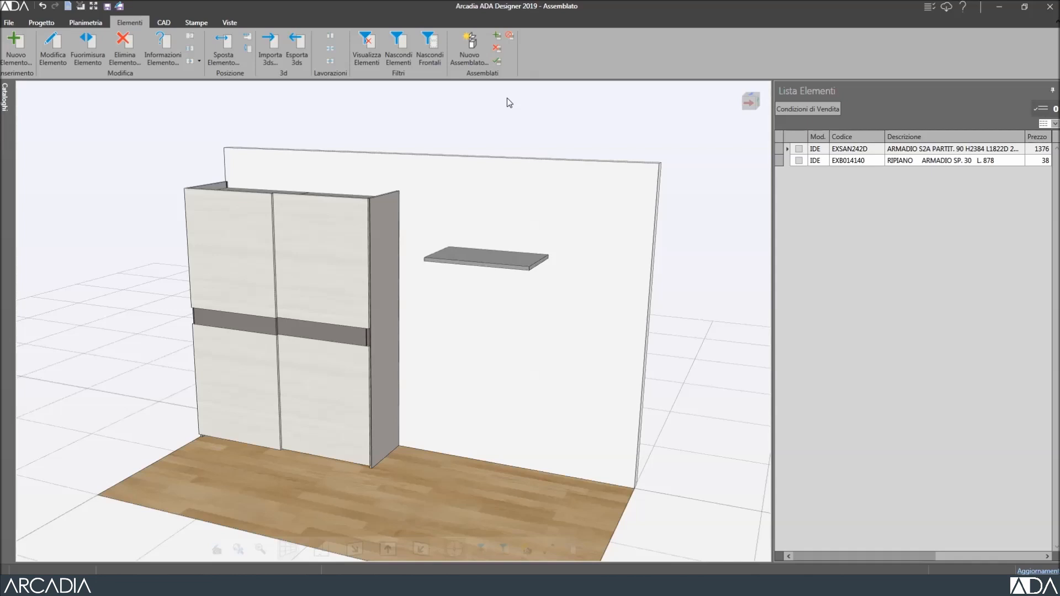
Select the wardrobe's floating shelf and hide the wardrobe doors.
left_click(338, 231)
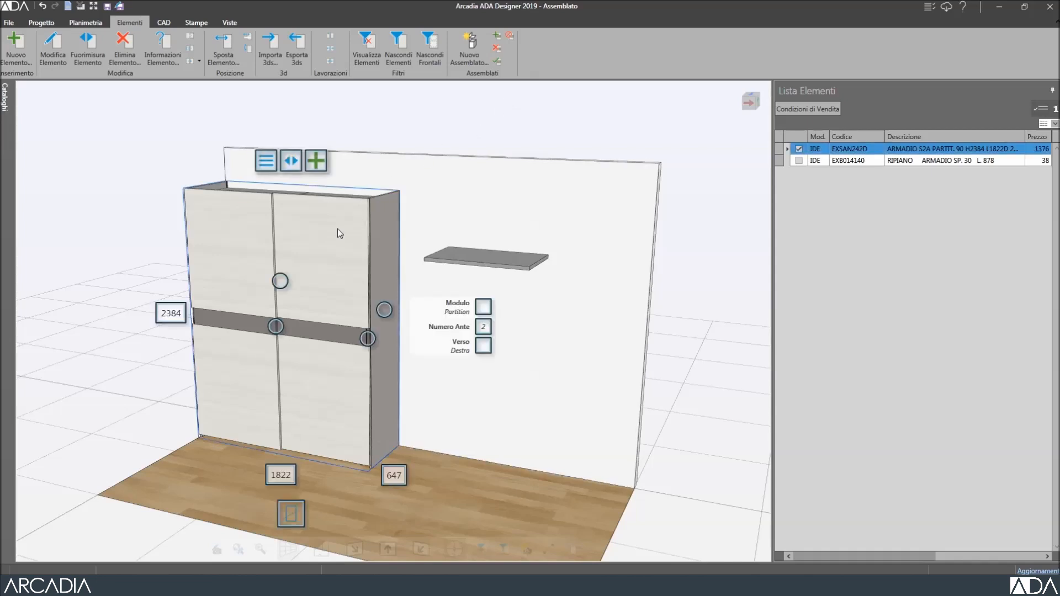
left_click(473, 255)
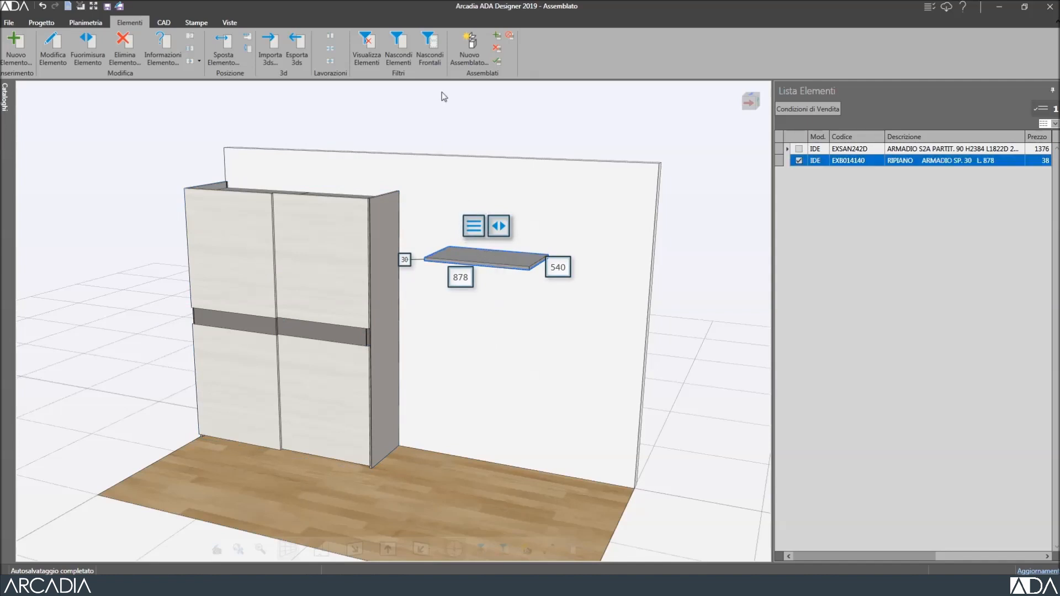
left_click(433, 45)
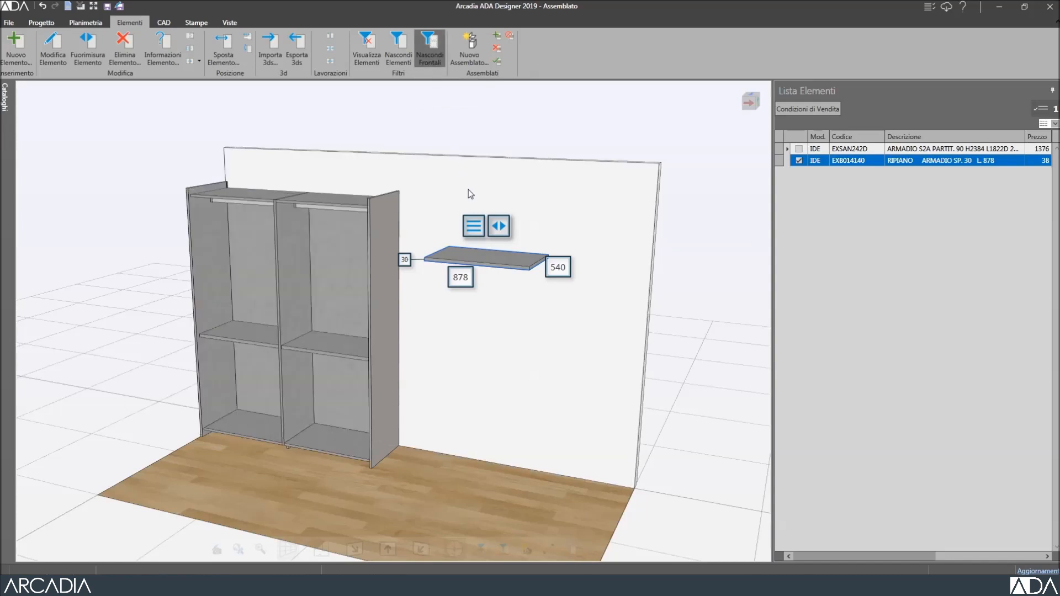
Move the 878 mm shelf to Y=1368 using a 150 step, then show the doors.
left_click(473, 223)
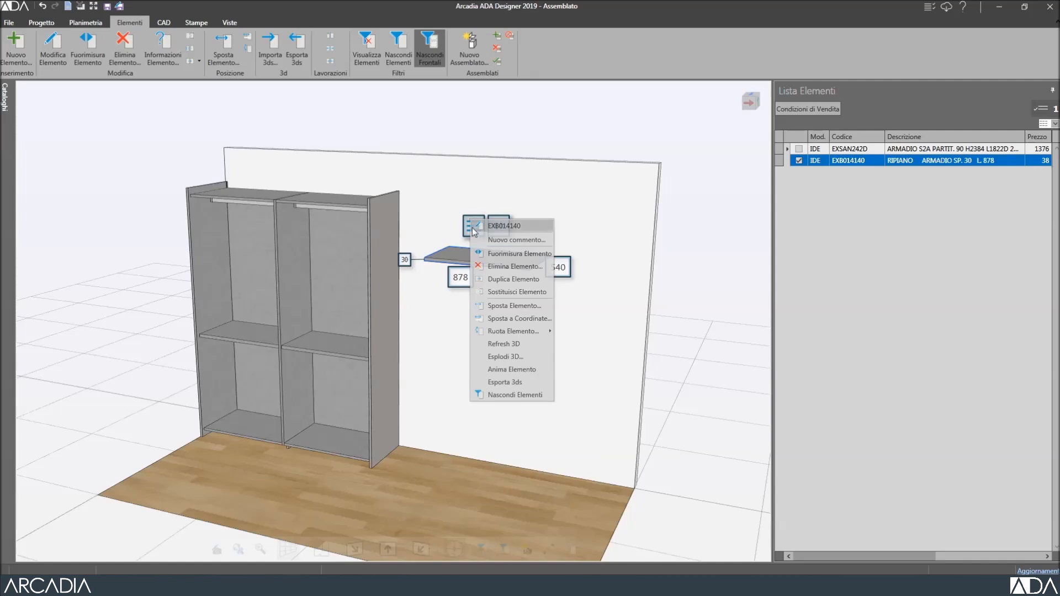
left_click(508, 305)
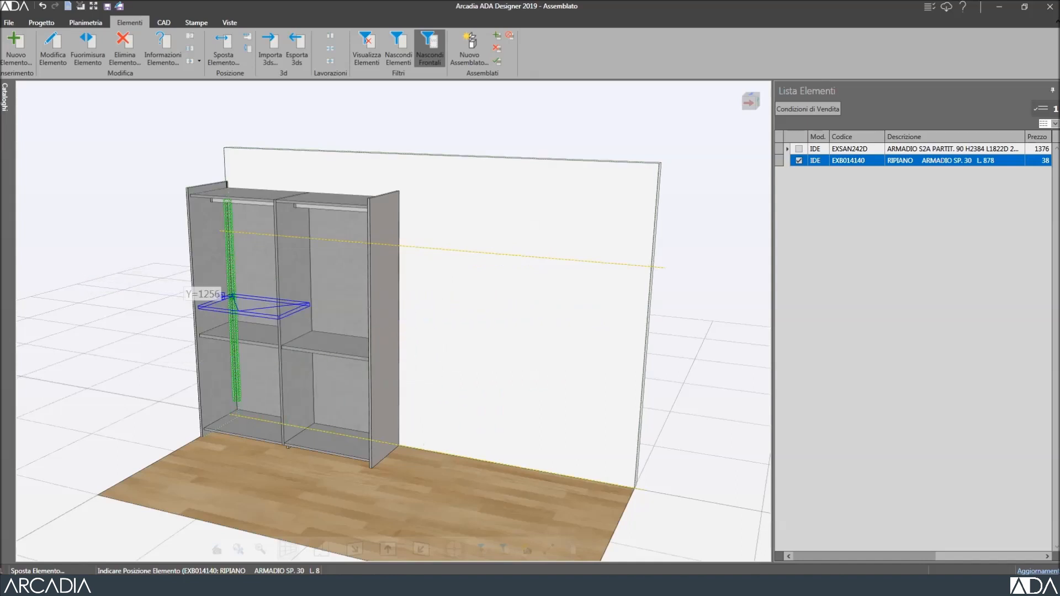
key("p")
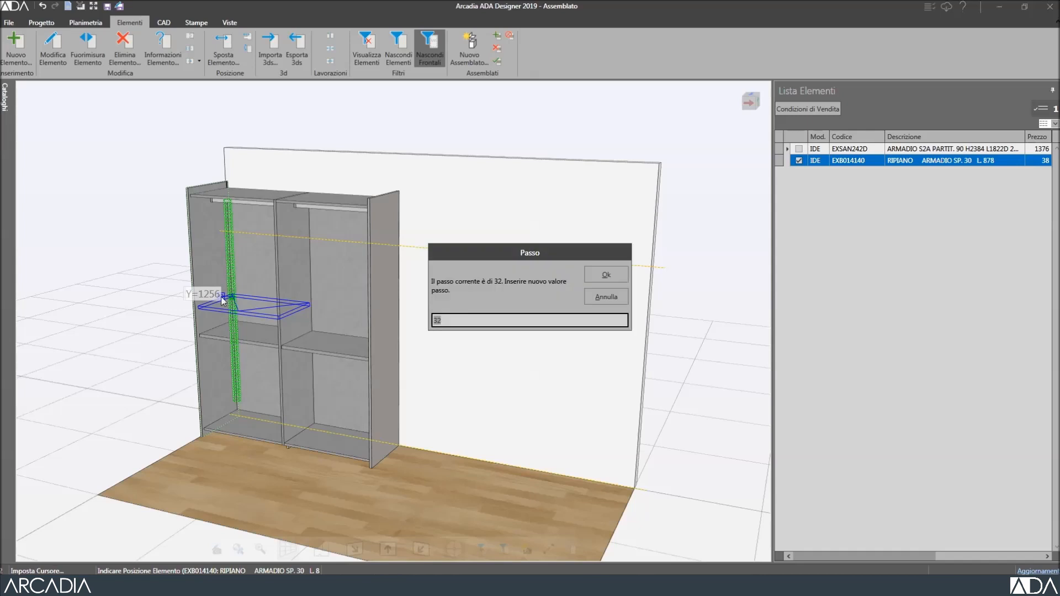
type("150")
left_click(609, 272)
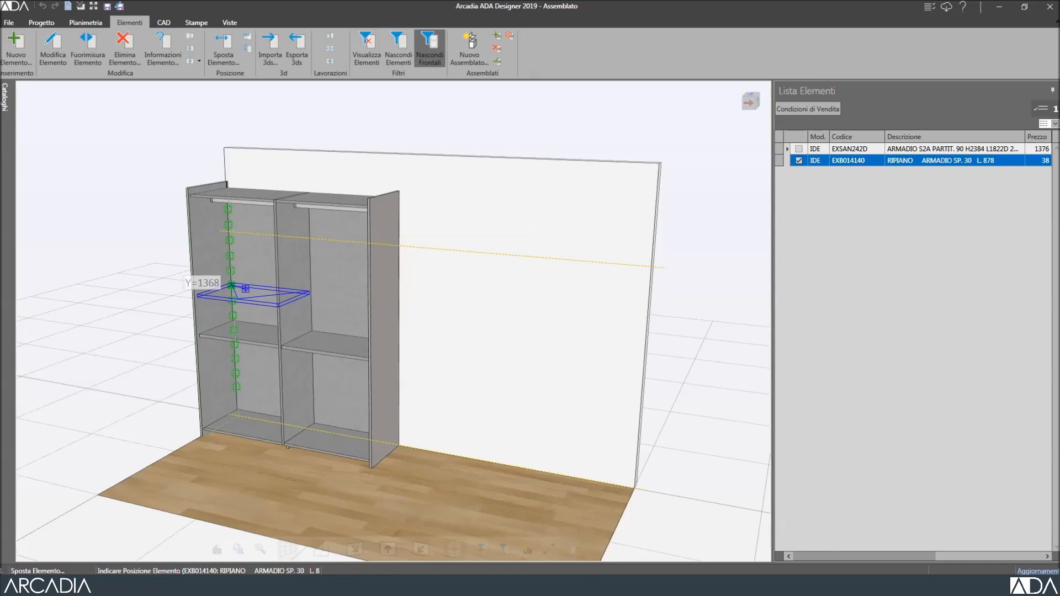
left_click(246, 289)
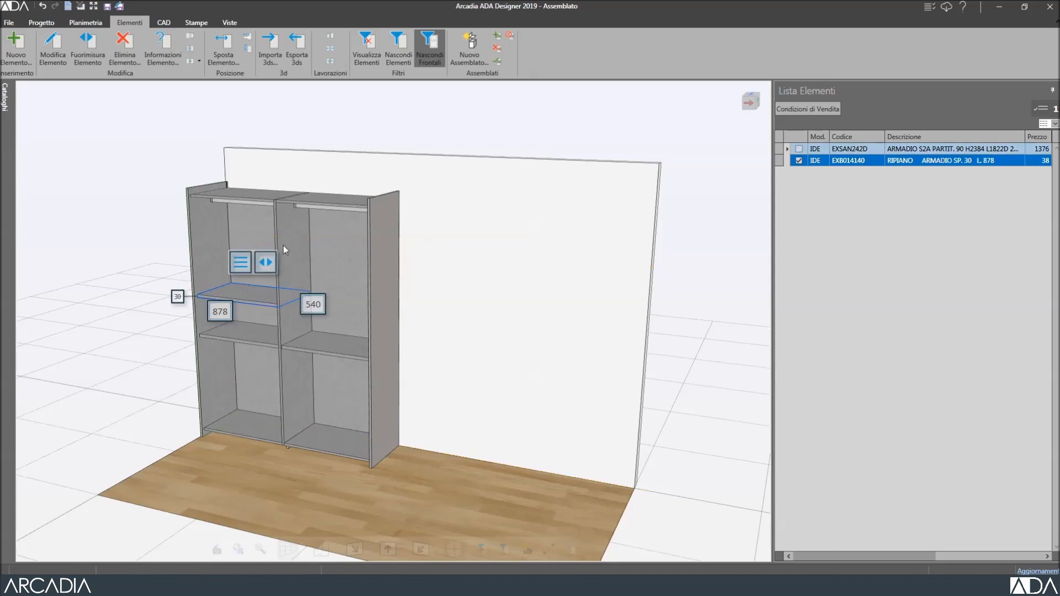
left_click(422, 48)
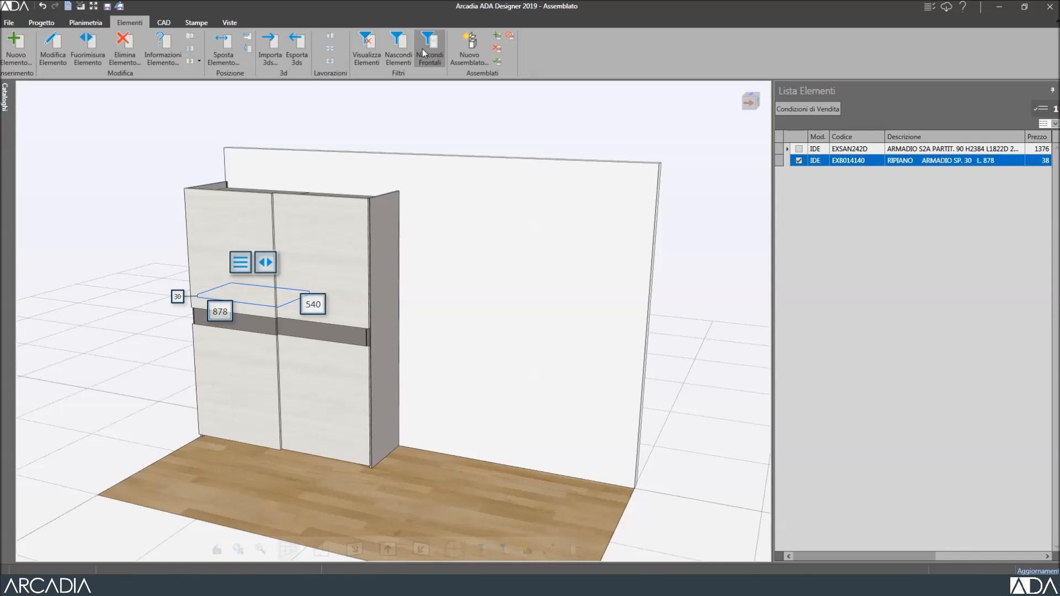
Test-move the wardrobe right with Cambia Grip, undo it, and set it as current assembly.
left_click(325, 212)
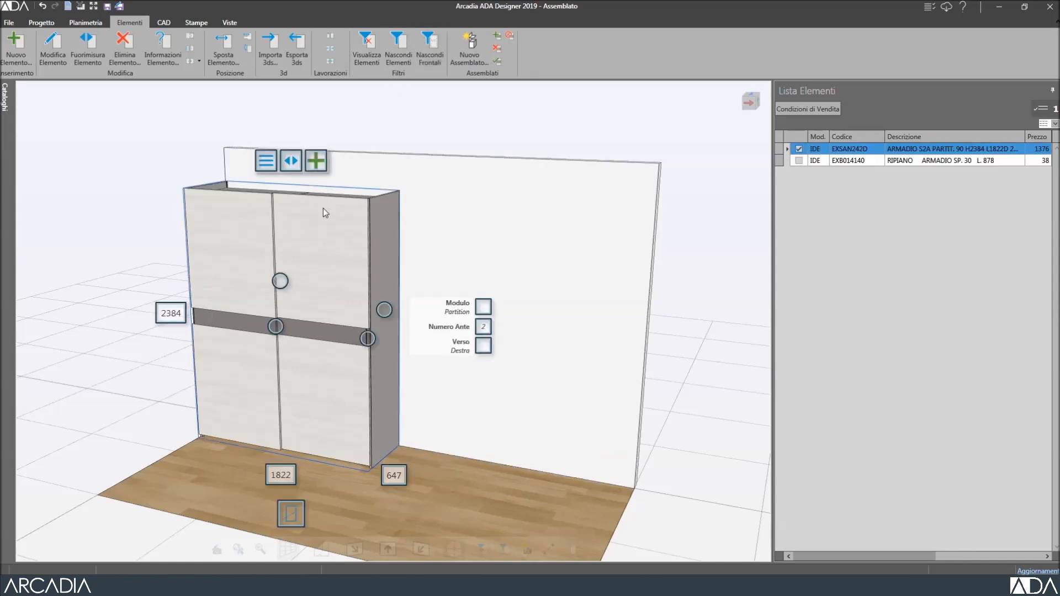
left_click(292, 163)
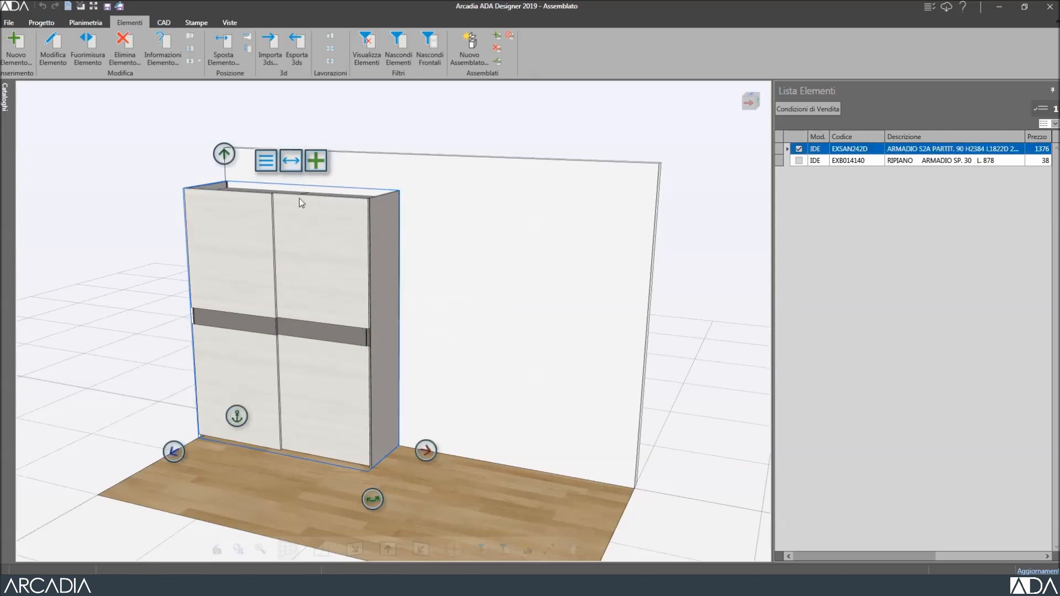
left_click(425, 450)
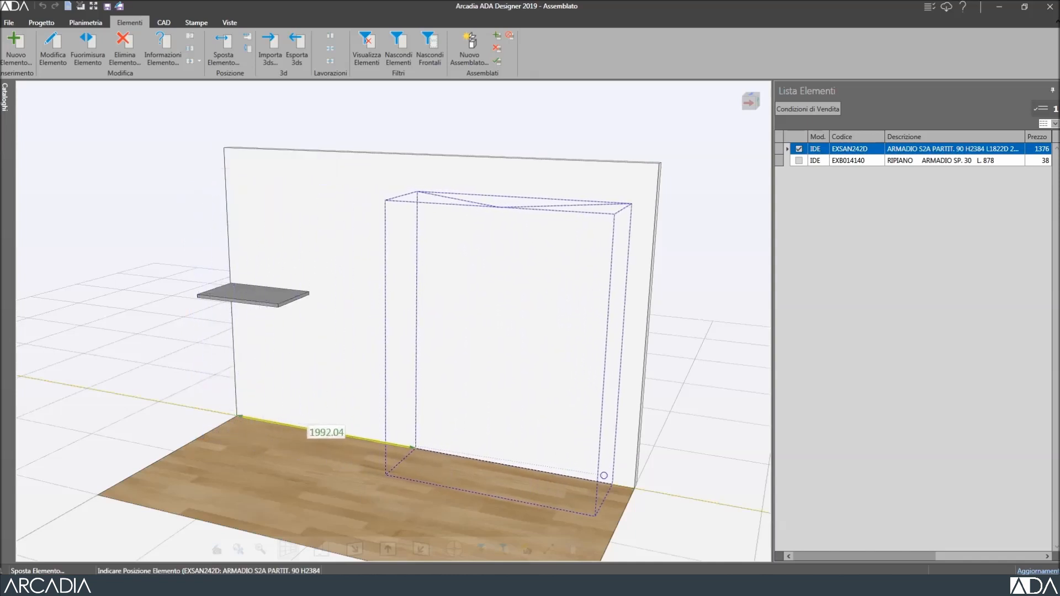
left_click(628, 476)
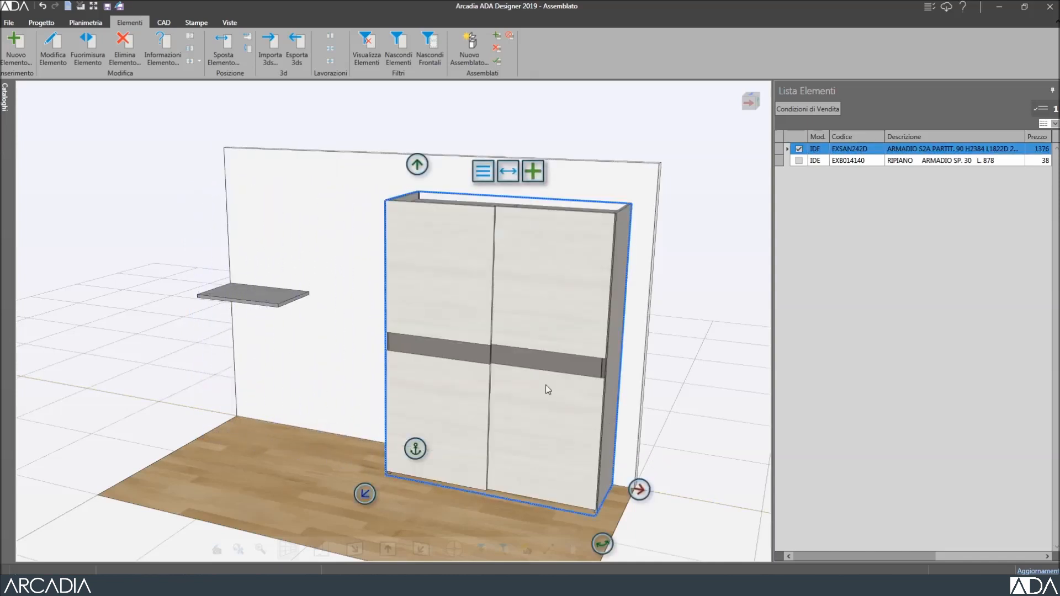
left_click(43, 6)
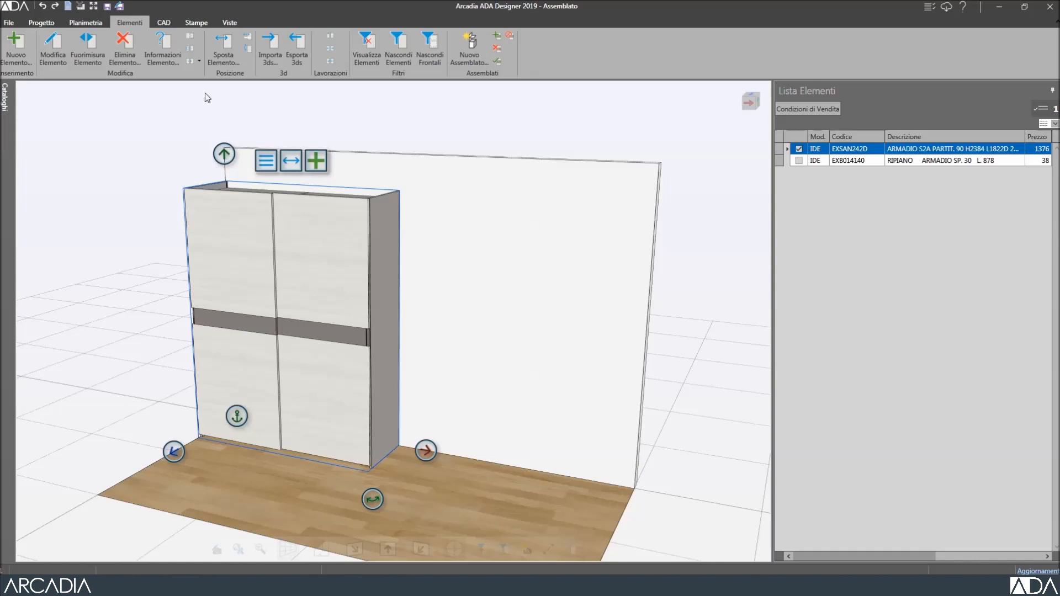
left_click(497, 59)
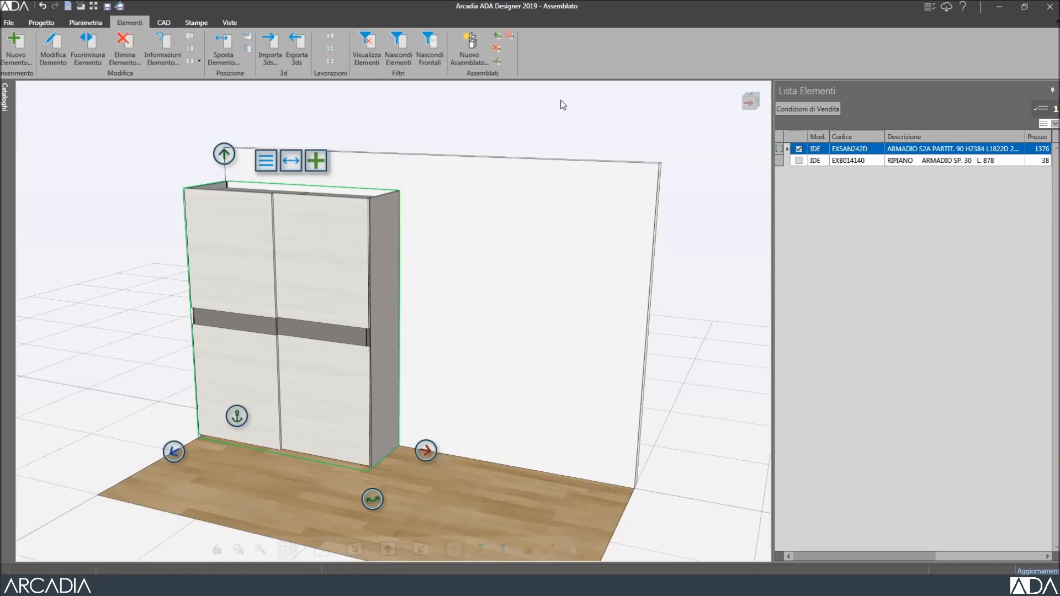
left_click(811, 149)
Add the RIPIANO shelf to the wardrobe assembly and expand EXSAN242D to list its parts.
left_click(799, 160)
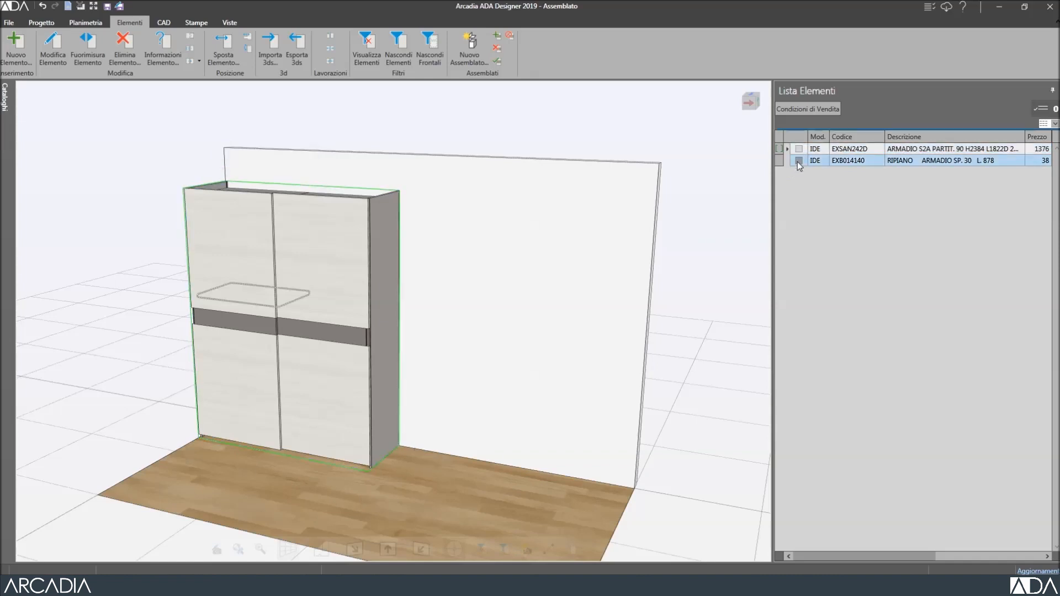
left_click(798, 160)
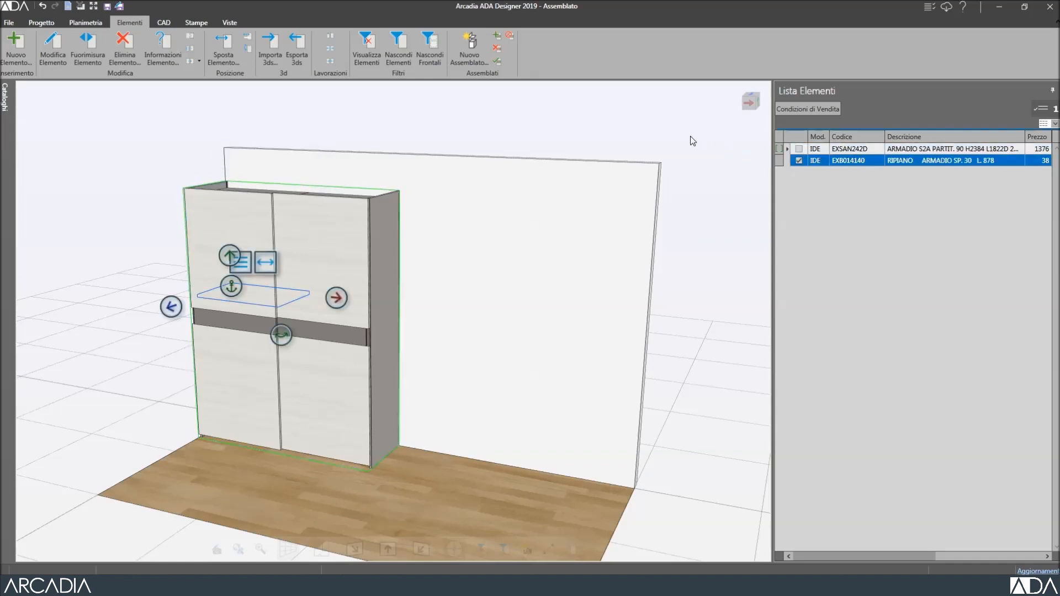
left_click(497, 37)
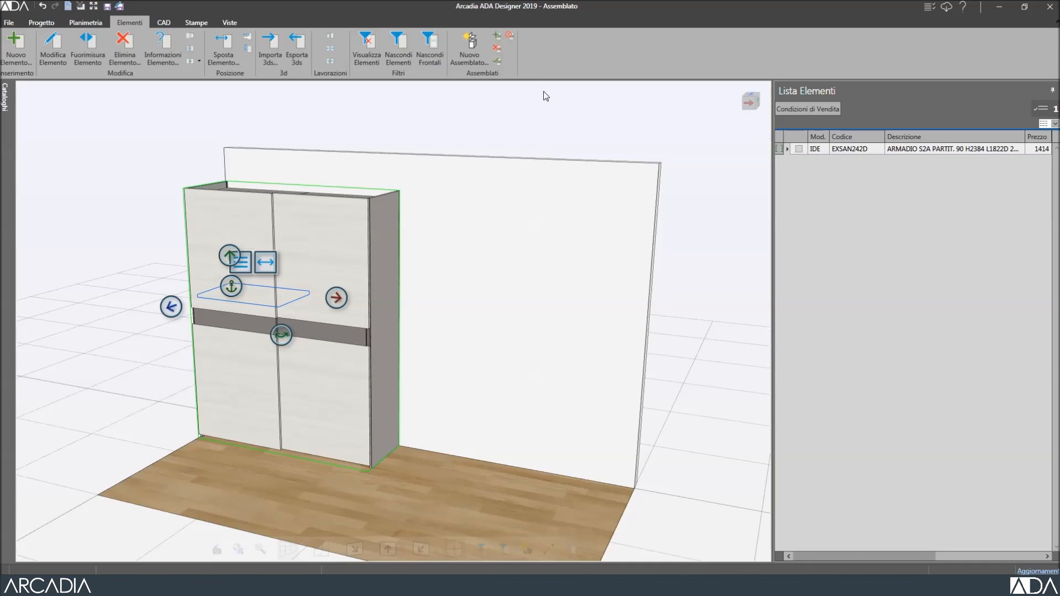
left_click(789, 150)
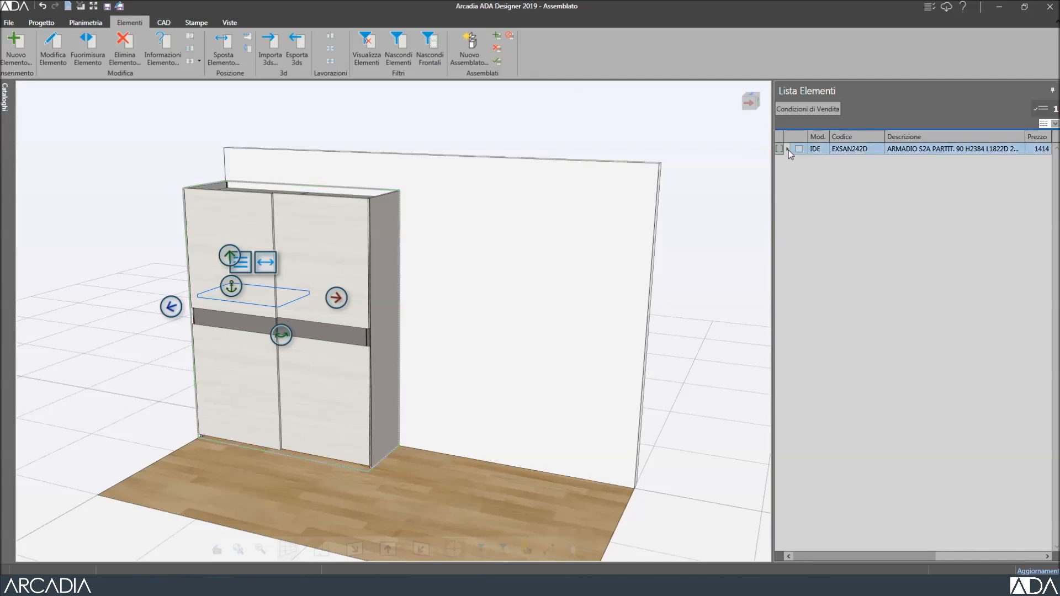
left_click(788, 150)
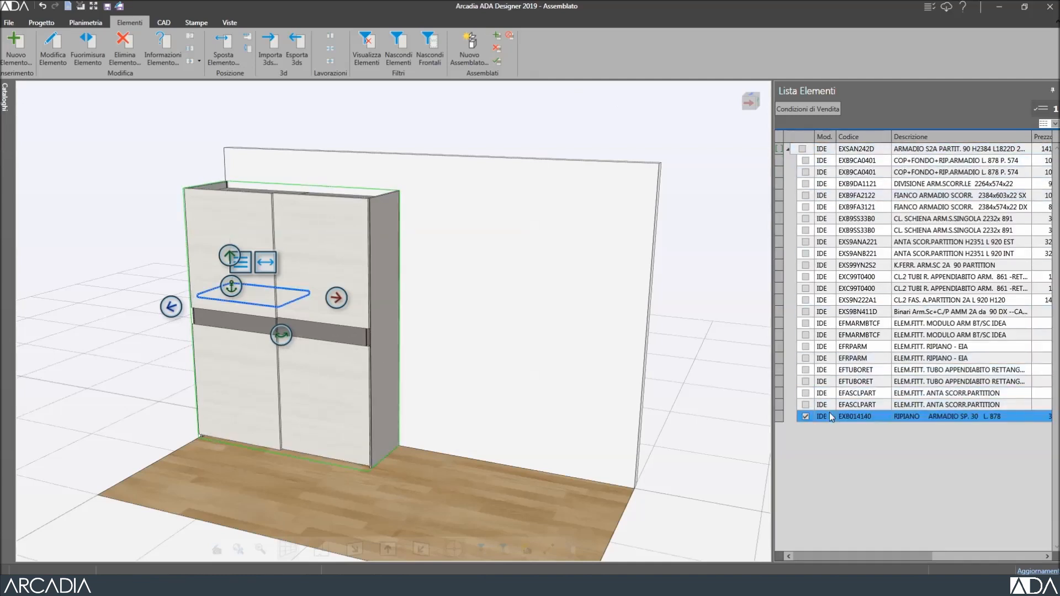
left_click(789, 150)
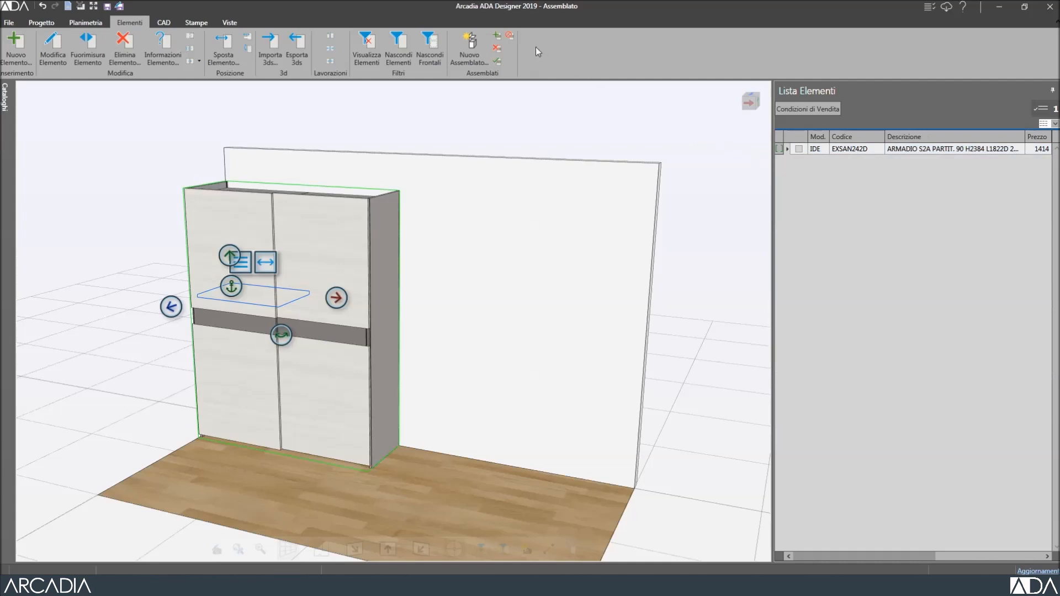
left_click(511, 35)
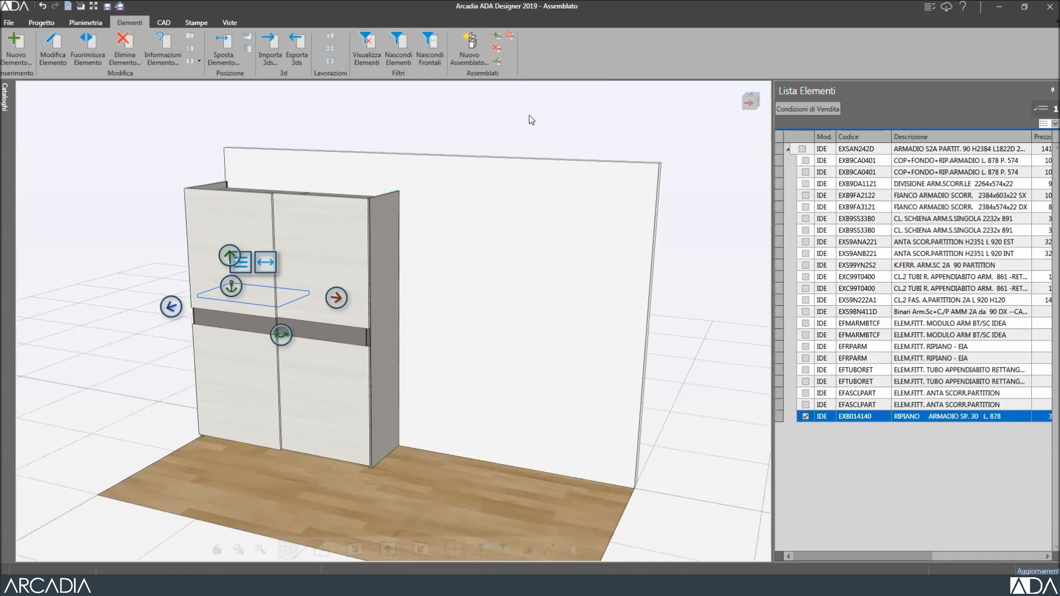
Test the assembly by moving the wardrobe right and then back left.
left_click(326, 217)
left_click(427, 450)
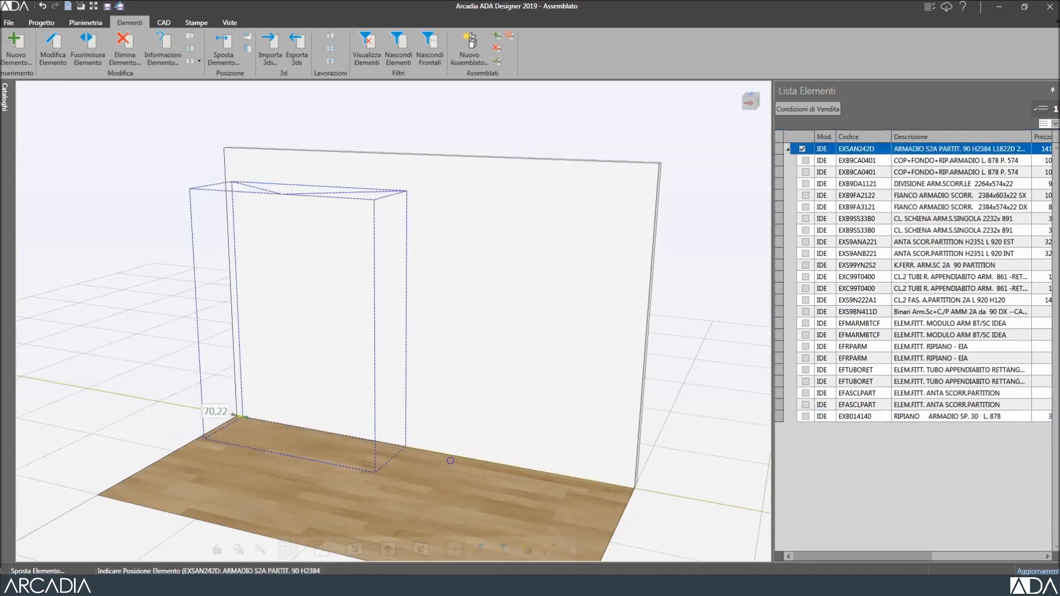
left_click(669, 512)
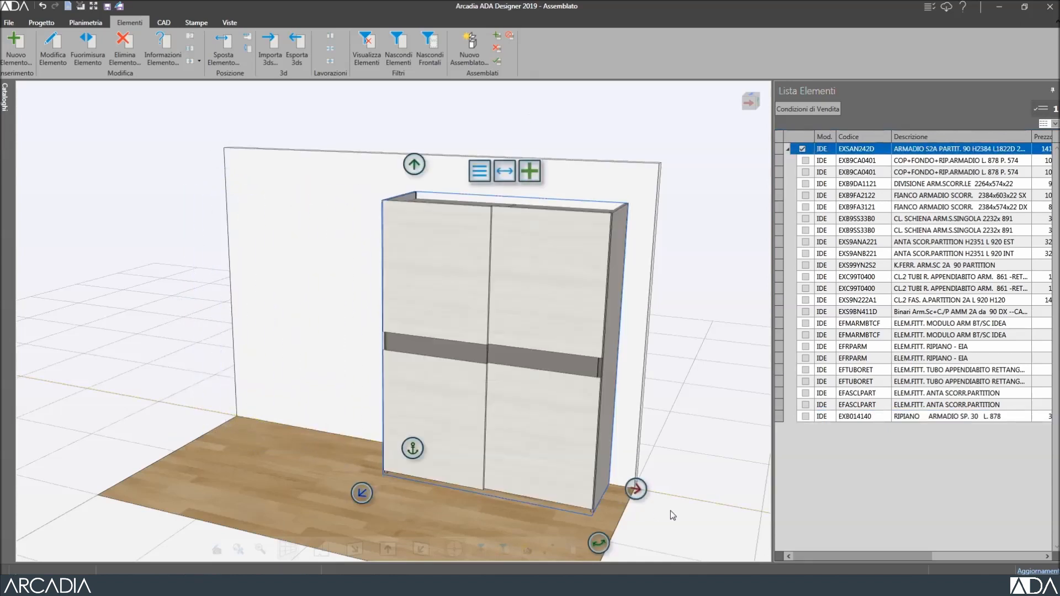
left_click(644, 497)
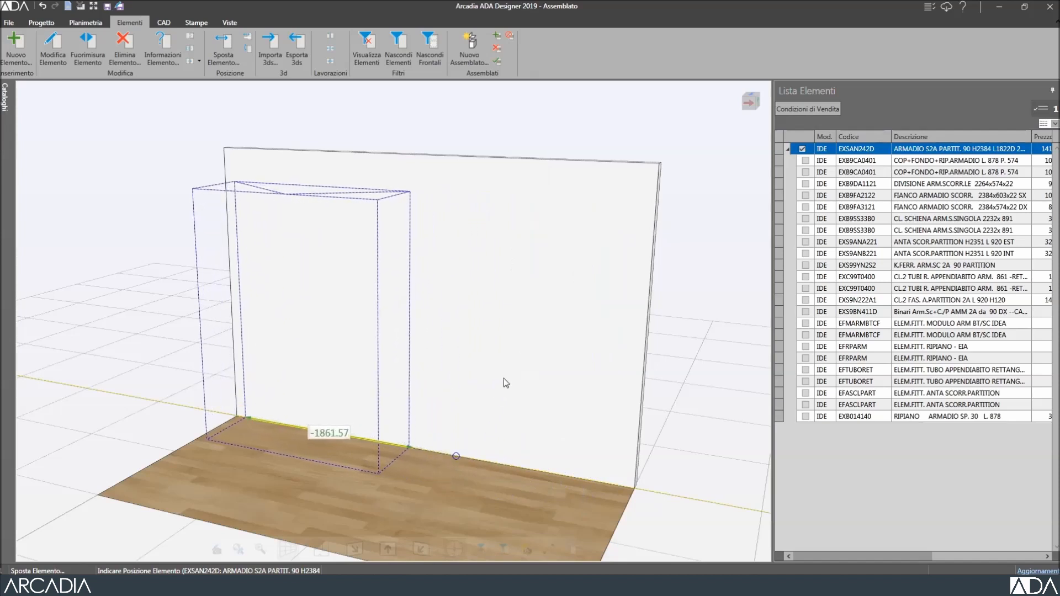
left_click(504, 379)
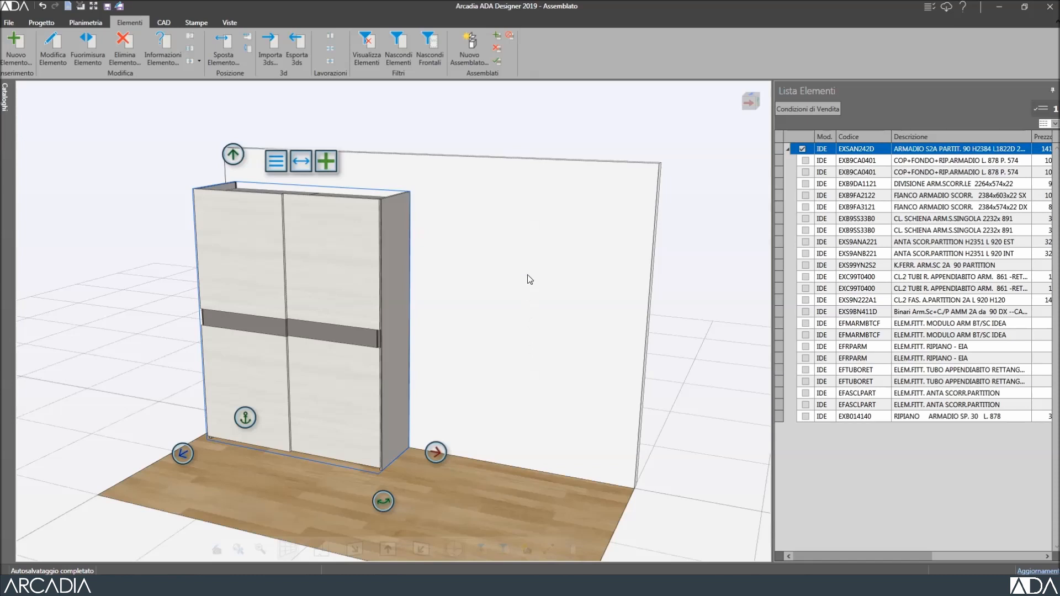
Remove the RIPIANO shelf from the wardrobe assembly with Rimuovi Componente, confirming Sì.
left_click(499, 61)
left_click(802, 148)
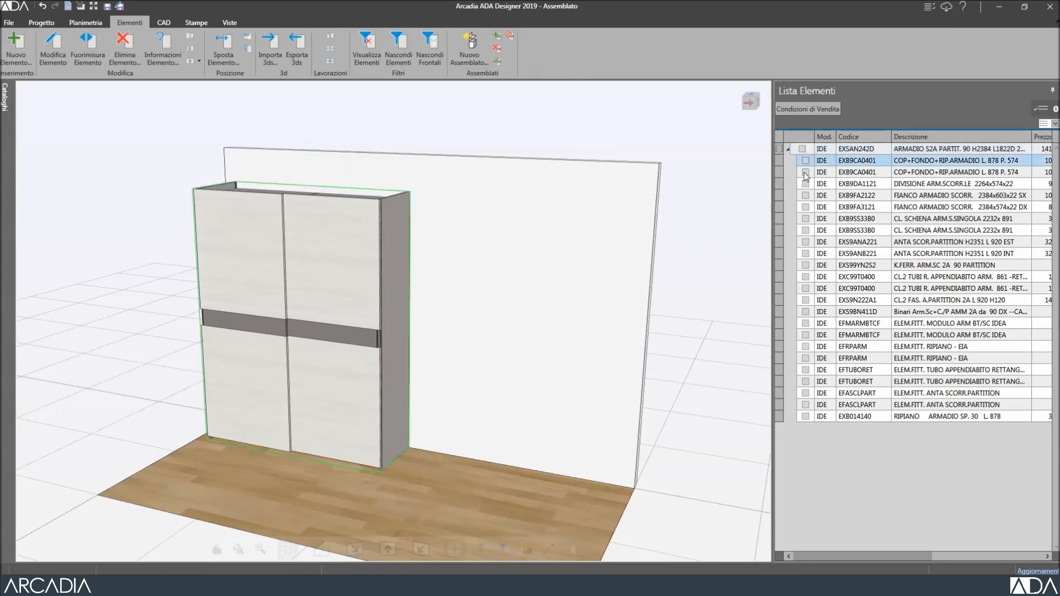
left_click(805, 417)
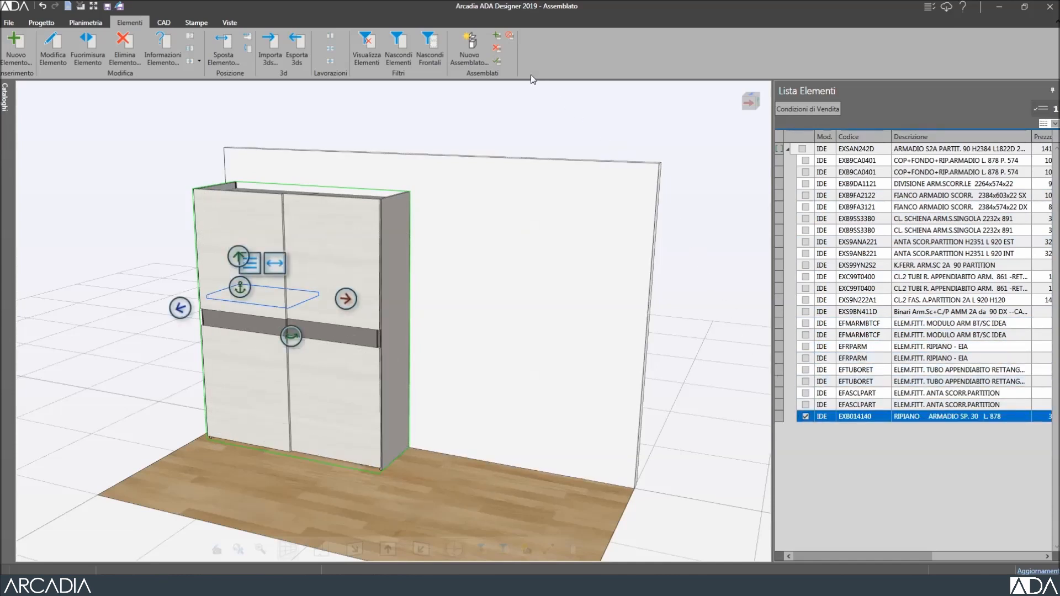
left_click(500, 49)
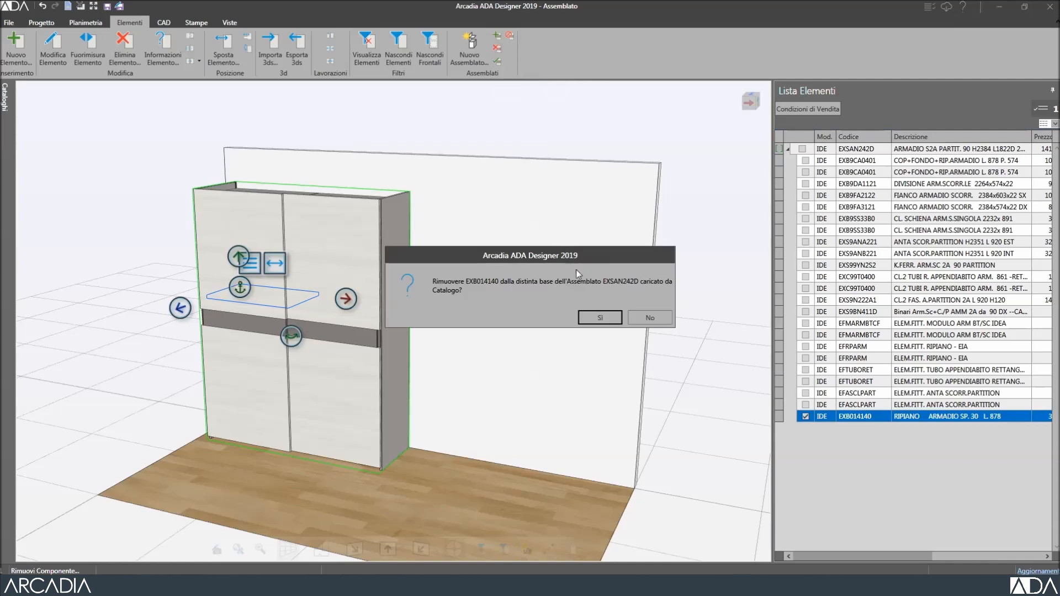
left_click(600, 318)
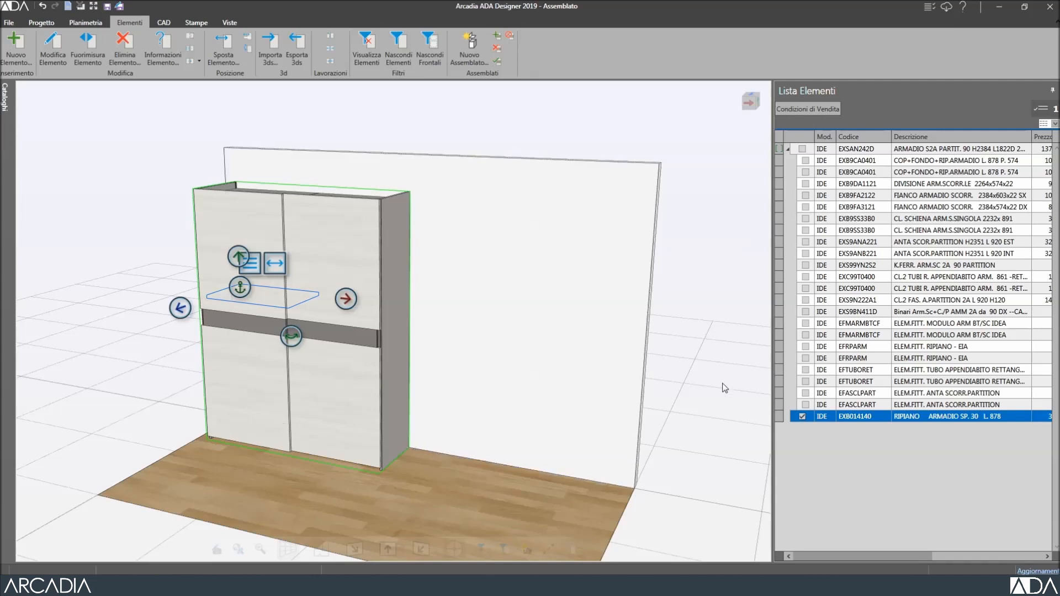
left_click(803, 417)
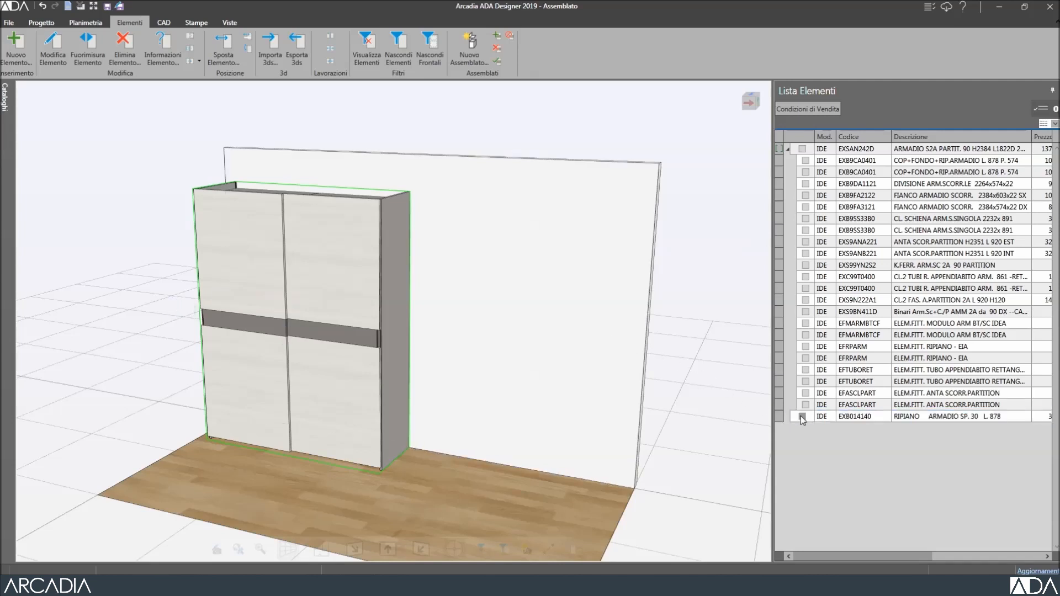
Disable the current assembly and move the wardrobe right, leaving the shelf behind.
left_click(377, 230)
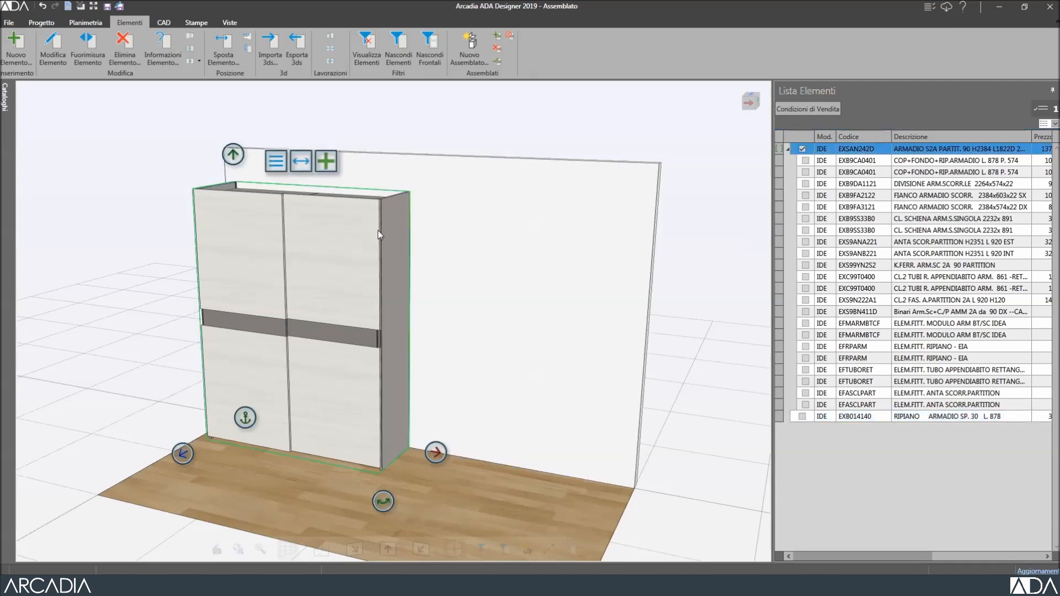
left_click(511, 36)
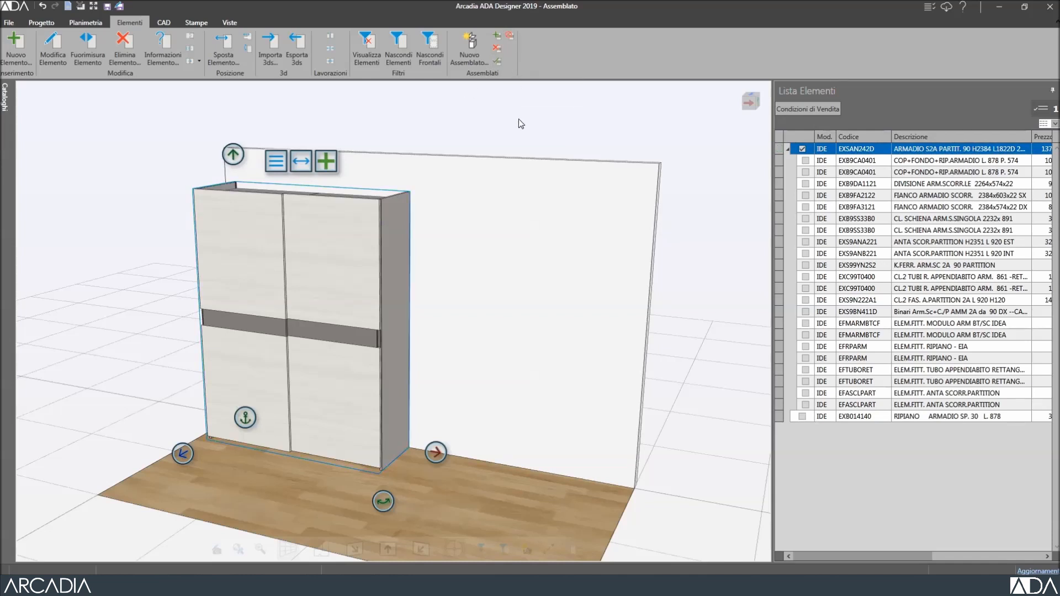
left_click(435, 452)
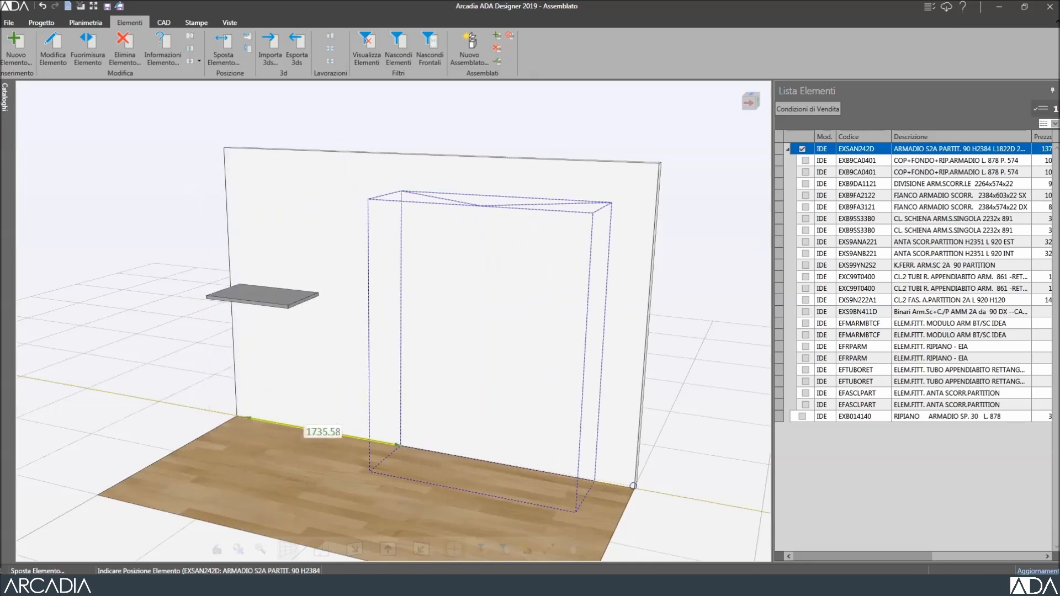
left_click(634, 490)
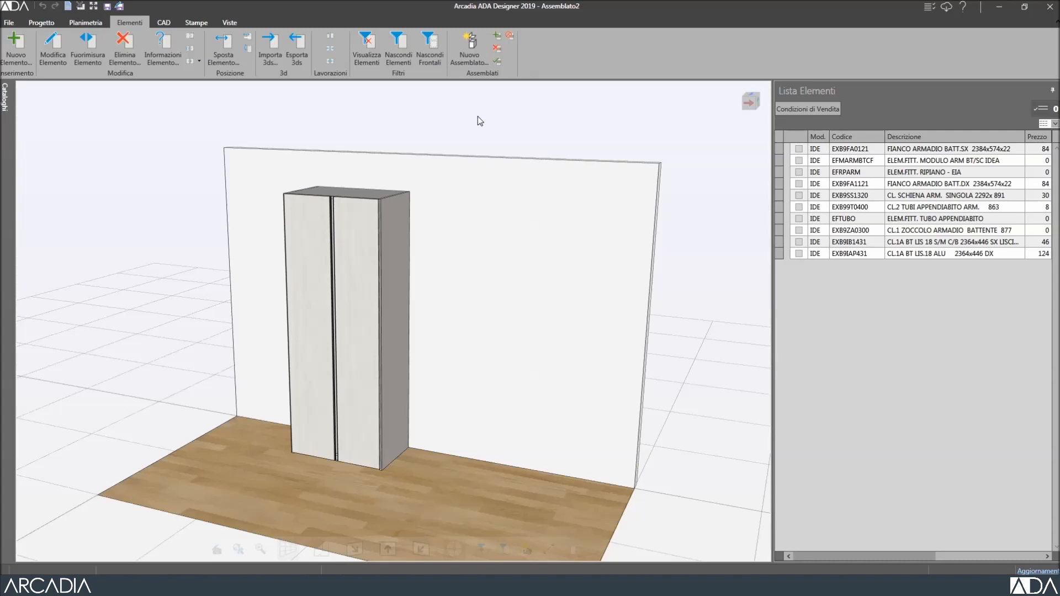
Create a new assembly with code ARM1 and description 'Armadio 2 ante'.
left_click(469, 48)
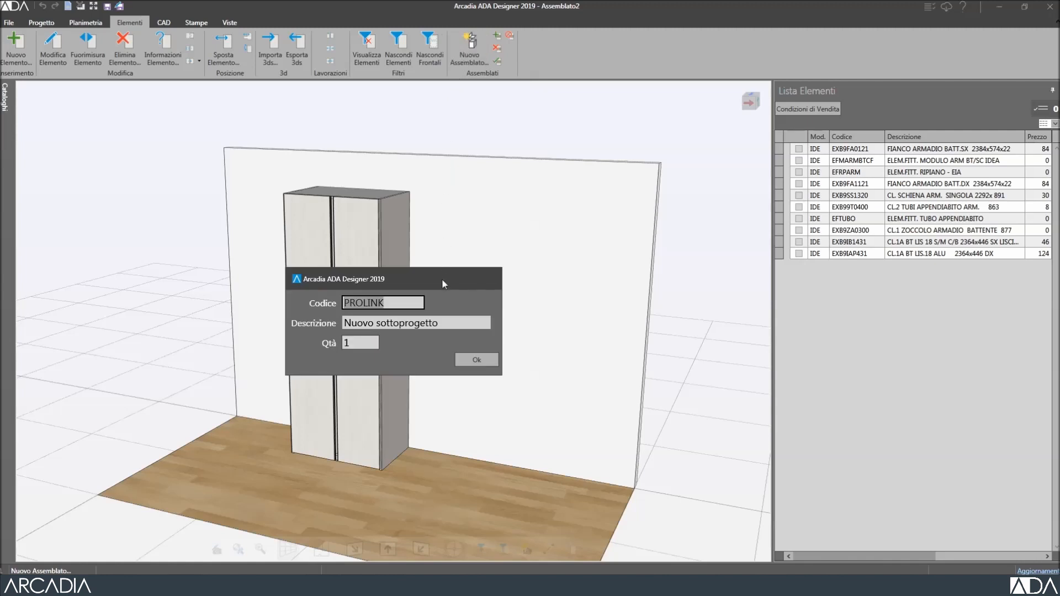
type("ARM1")
left_click(434, 322)
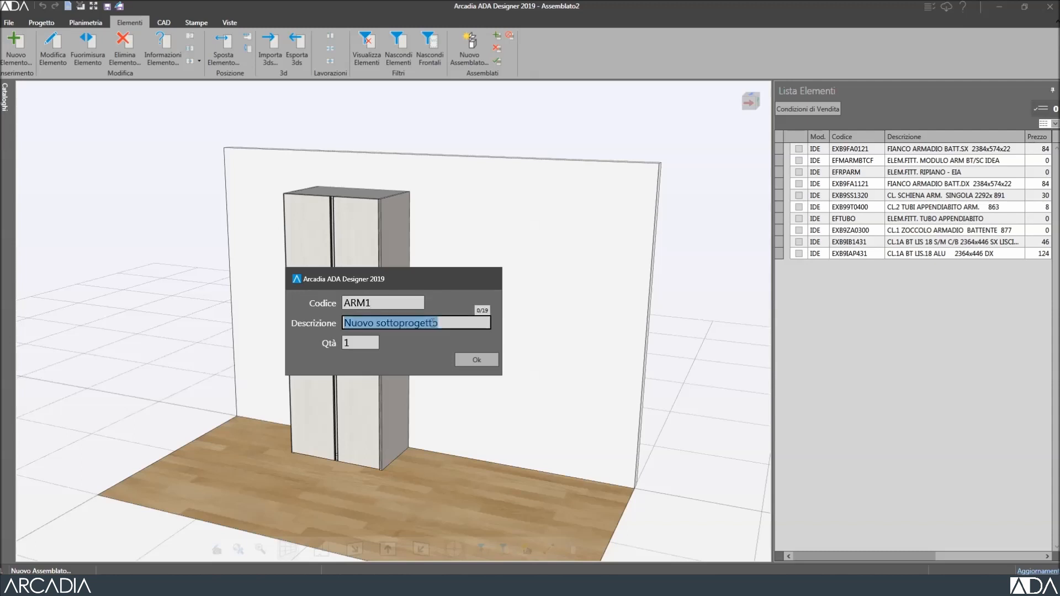
type("Armadio 2 ante")
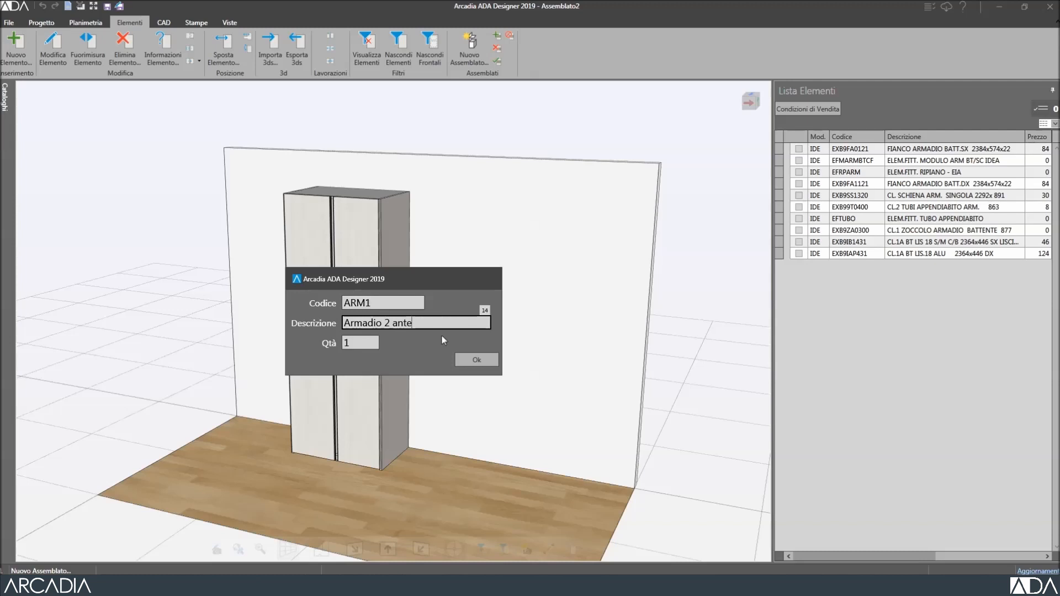
left_click(465, 364)
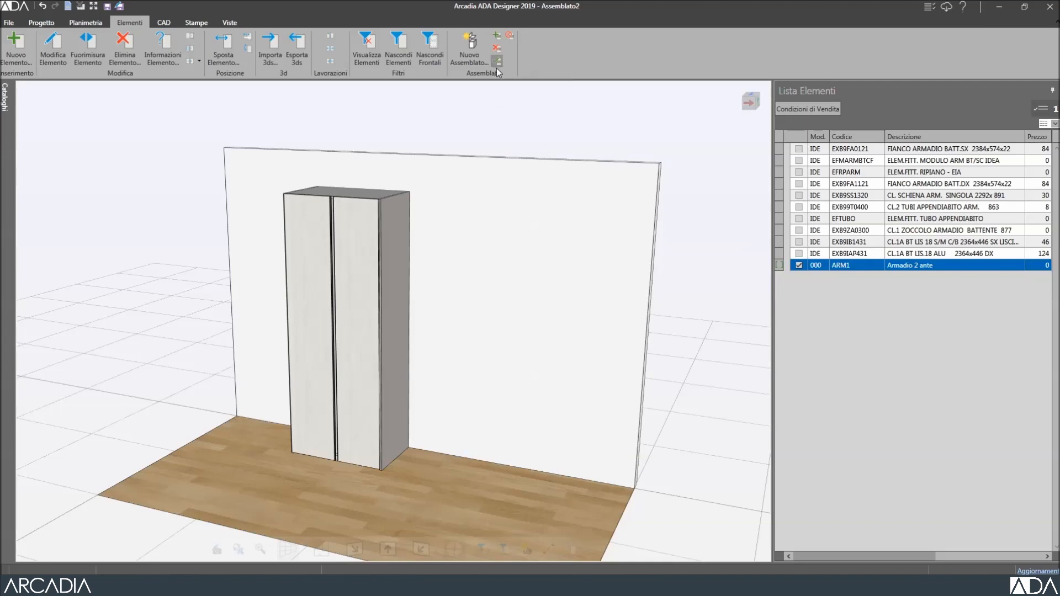
In Lista Elementi, untick ARM1 and tick the ten wardrobe parts.
left_click(799, 266)
left_click(799, 253)
left_click(799, 241)
left_click(799, 231)
left_click(800, 219)
left_click(799, 207)
left_click(799, 195)
left_click(799, 184)
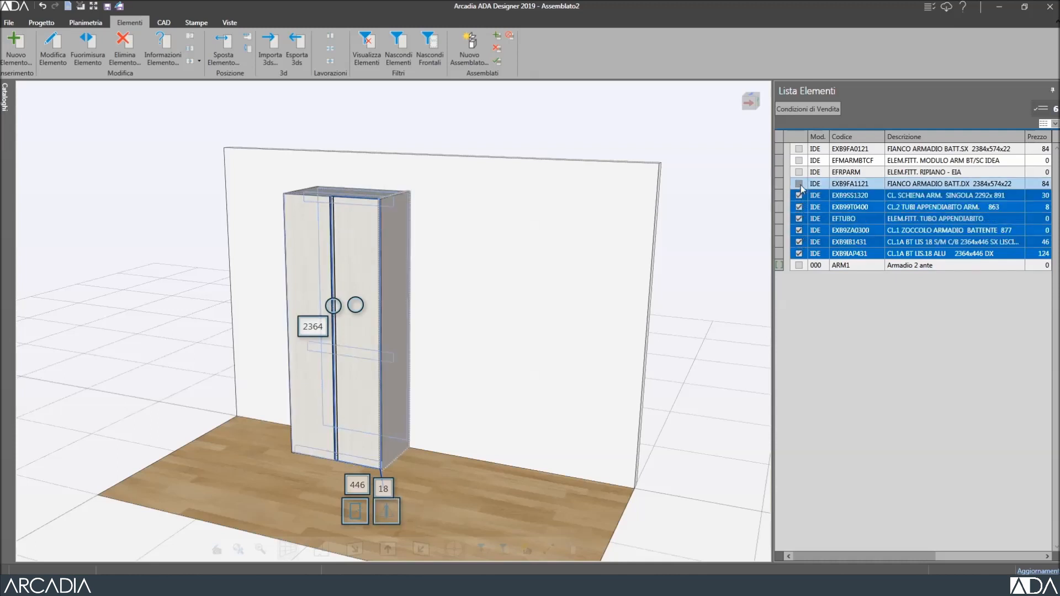
left_click(799, 172)
left_click(799, 160)
left_click(799, 149)
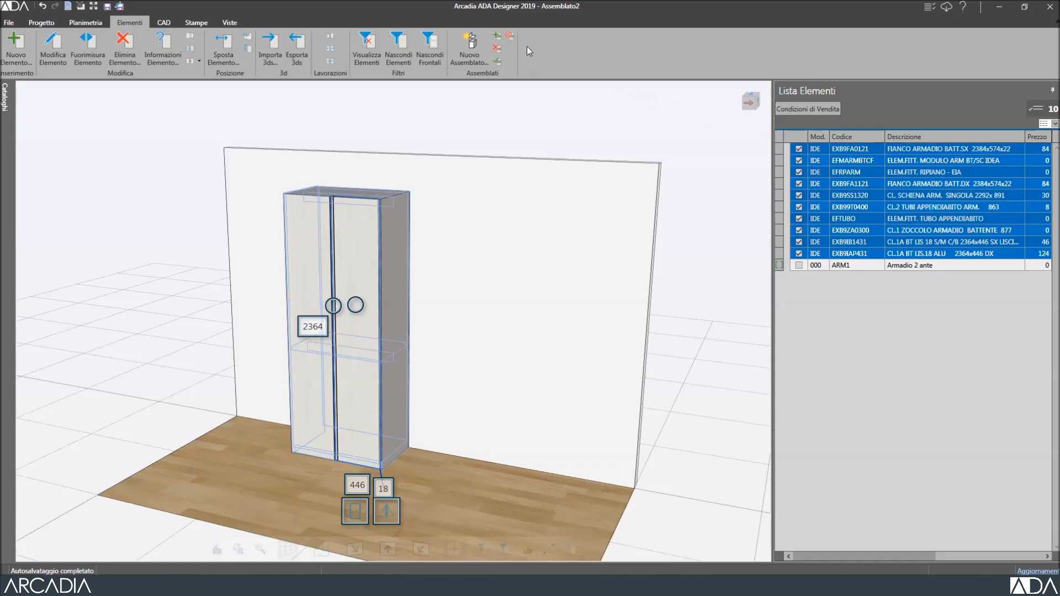
Add the ten marked parts to ARM1, clear the marks, and select the ARM1 assembly.
left_click(497, 37)
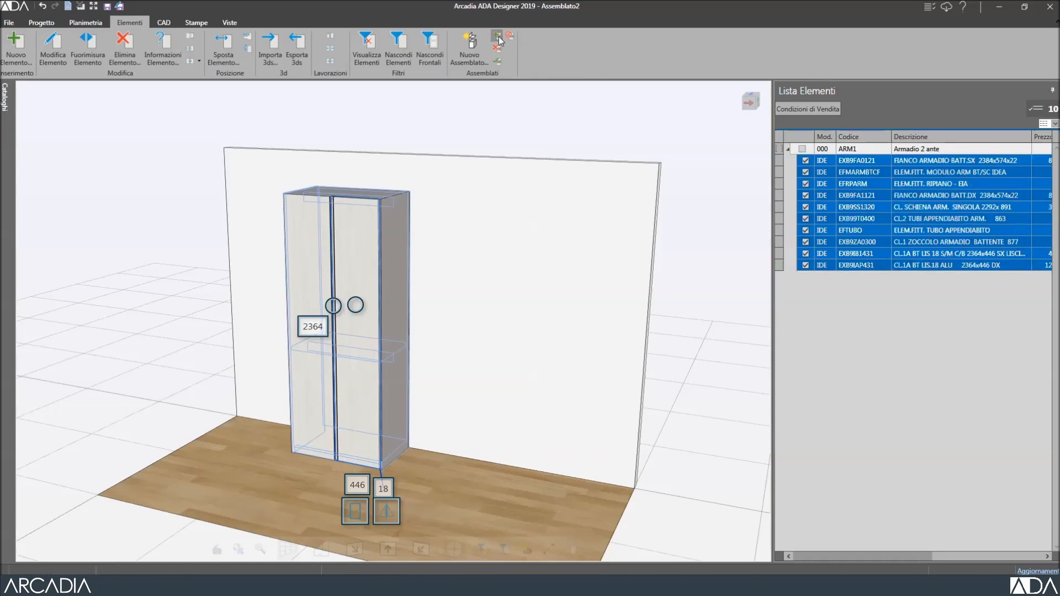
left_click(551, 101)
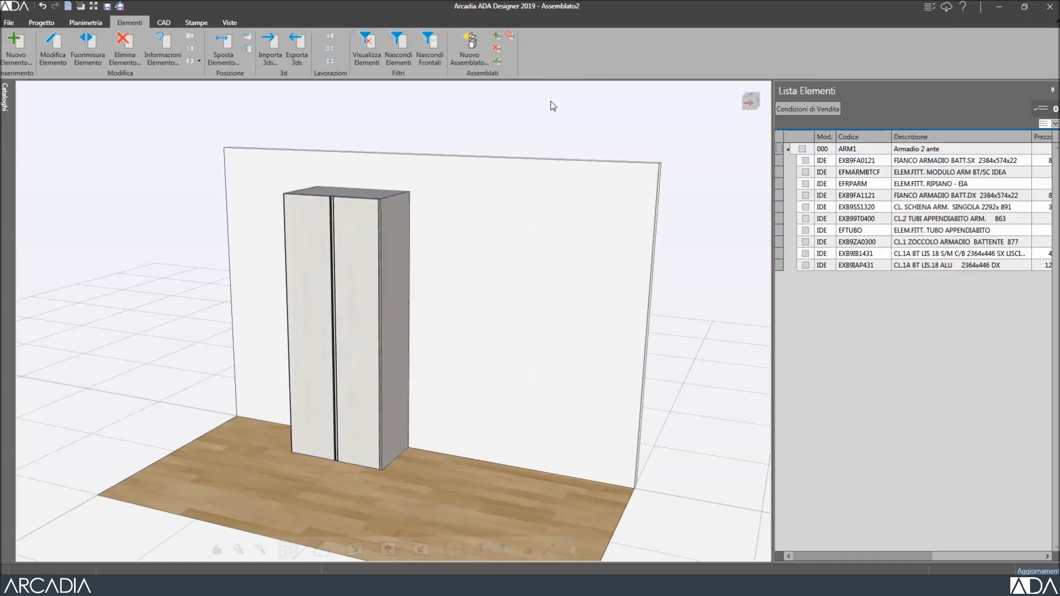
left_click(789, 148)
left_click(803, 149)
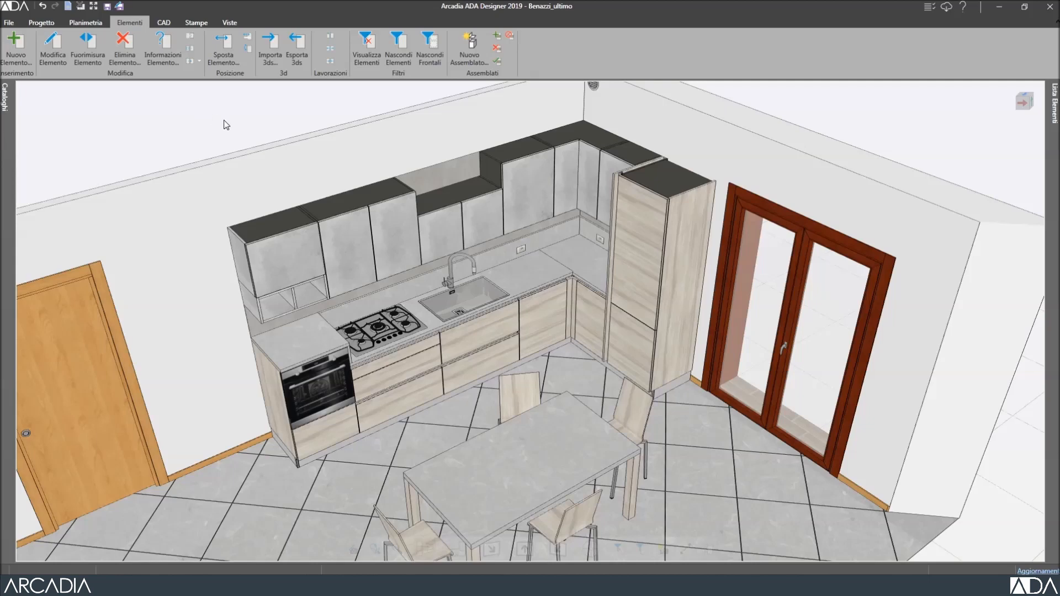
Set the wall cabinet above the sink to a height of 720.
left_click(446, 224)
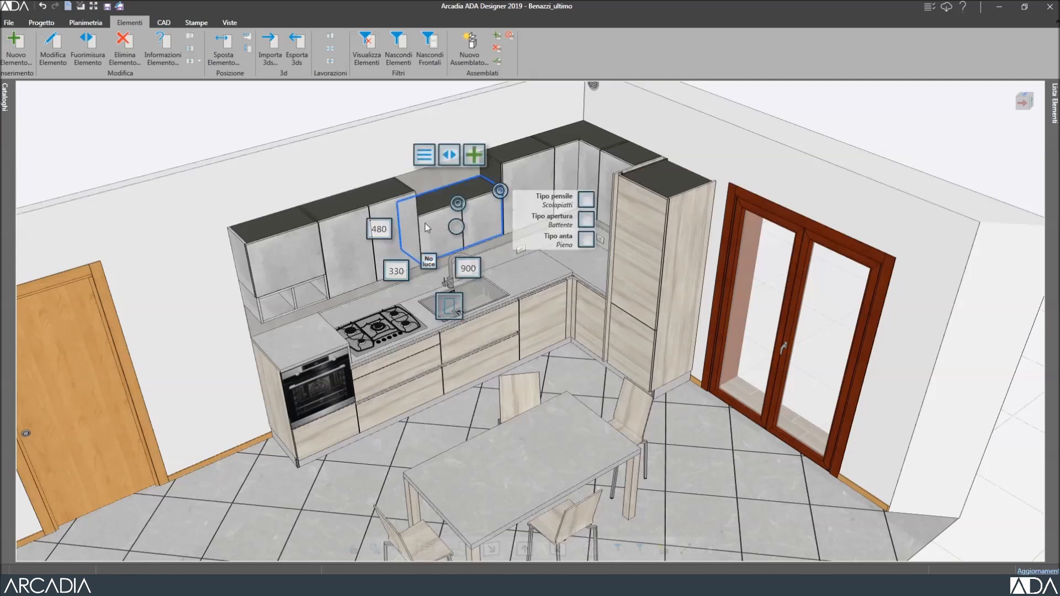
left_click(379, 230)
left_click(379, 231)
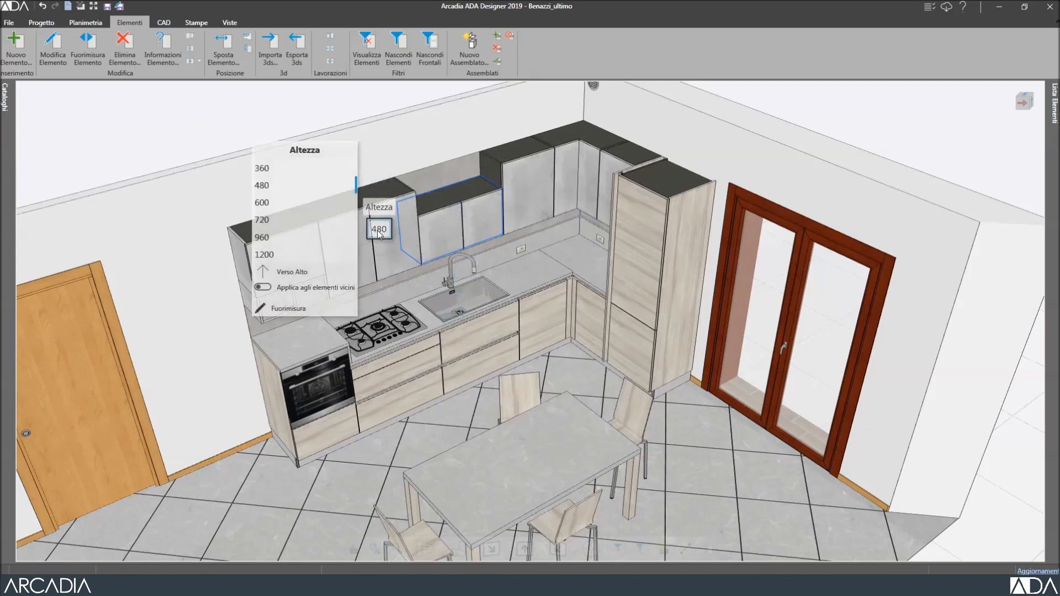
left_click(309, 224)
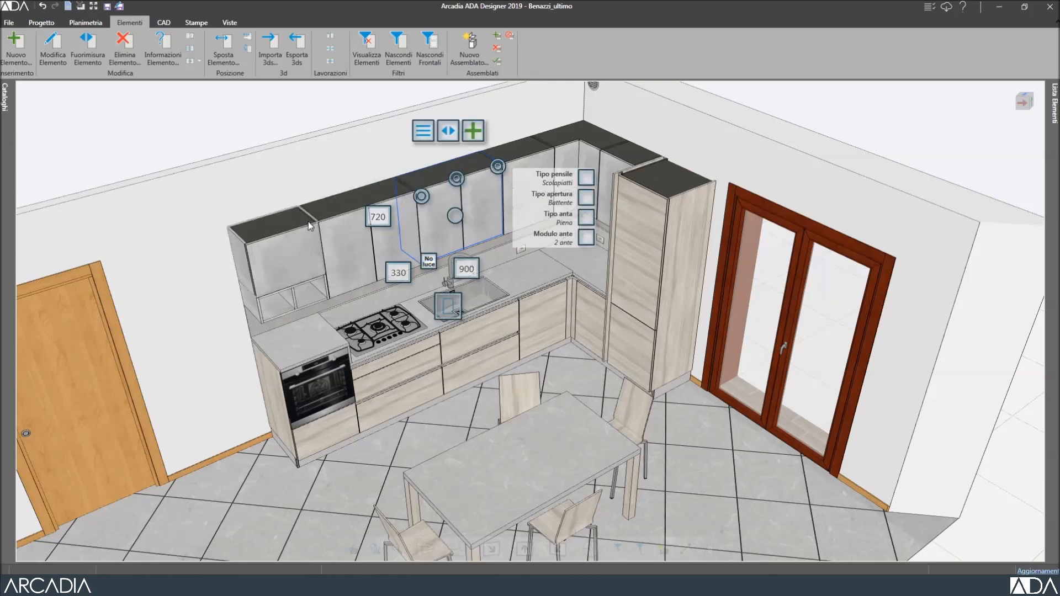
Duplicate the chair behind the table, and move a wall cabinet left toward the door.
left_click(514, 389)
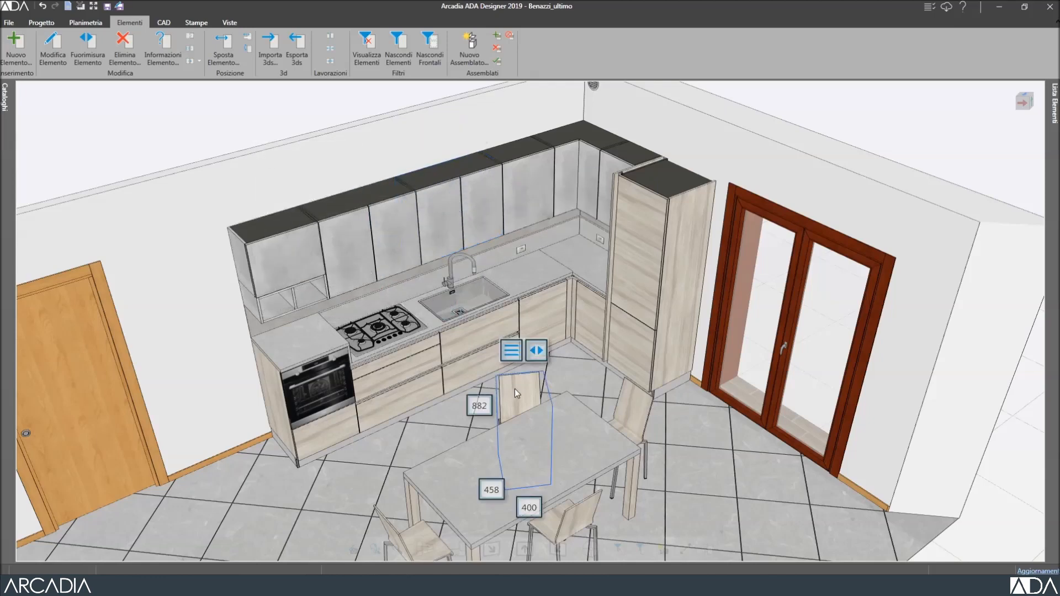
left_click(511, 351)
left_click(538, 419)
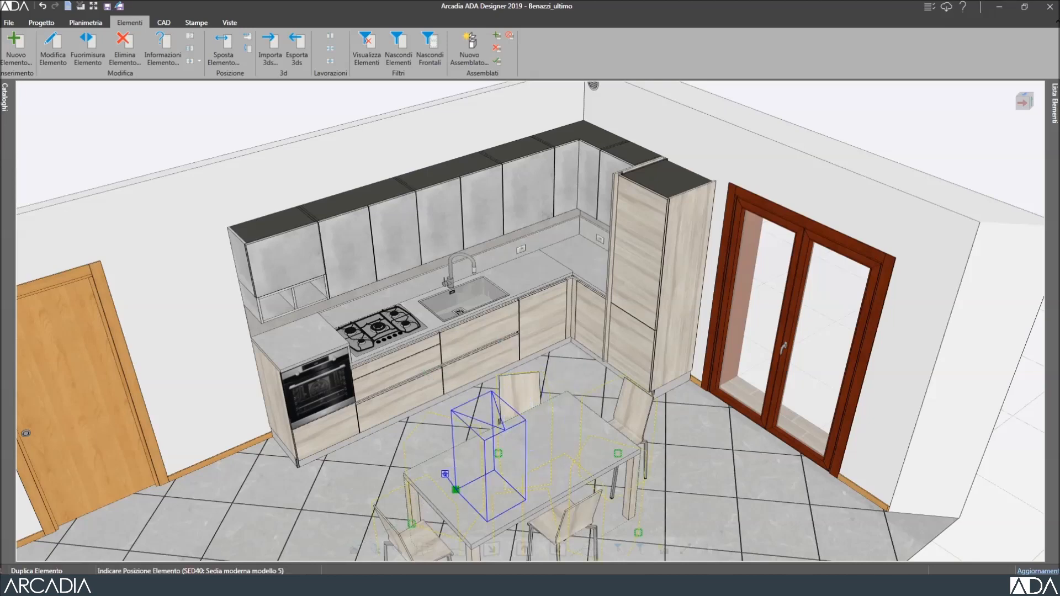
left_click(417, 503)
left_click_drag(303, 256, 148, 313)
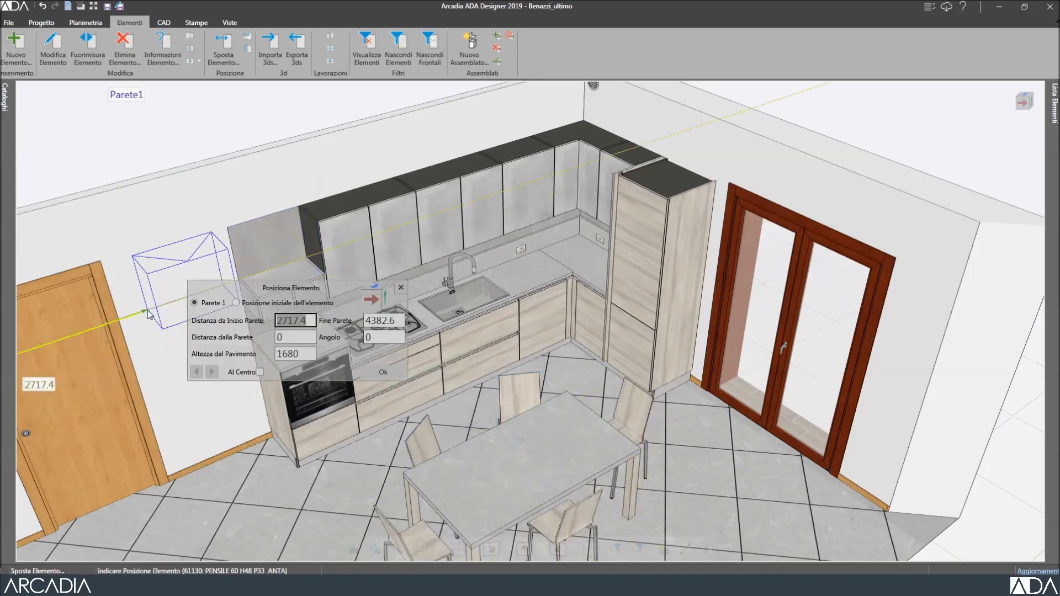
left_click(365, 370)
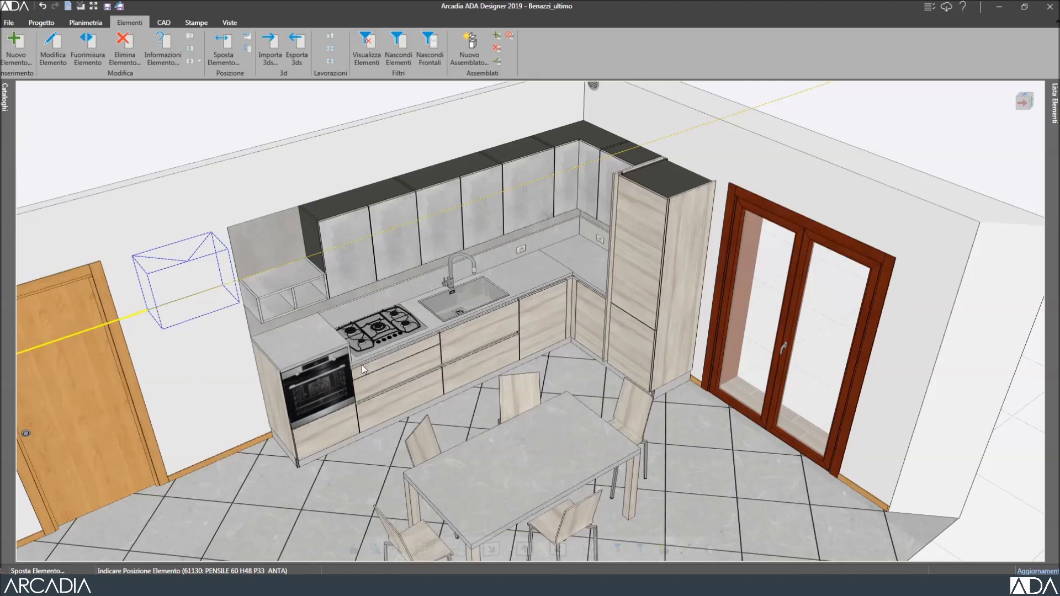
Delete the open shelf unit.
left_click(269, 313)
left_click(258, 241)
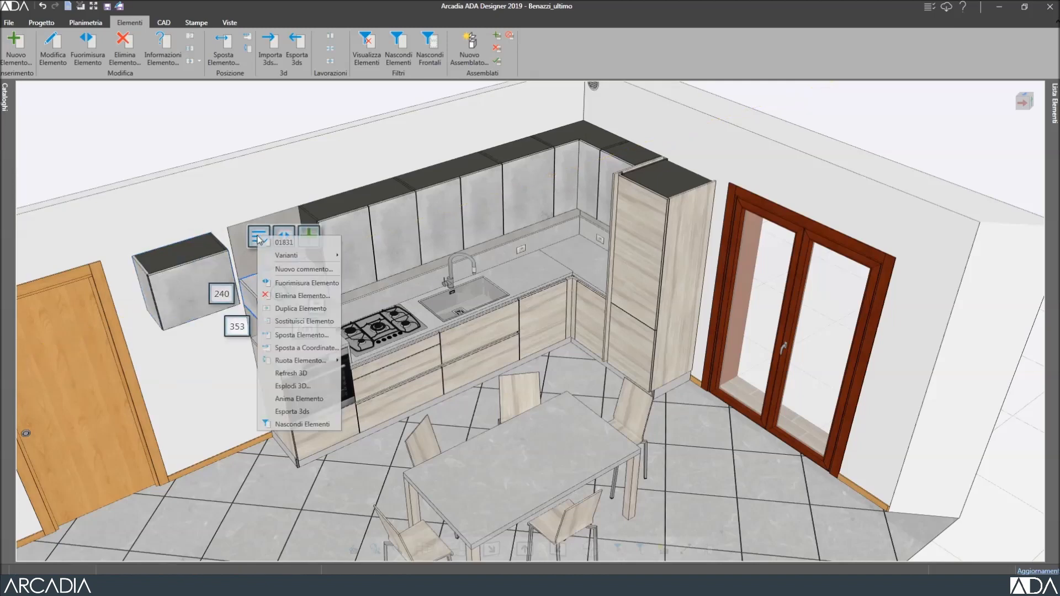
left_click(289, 296)
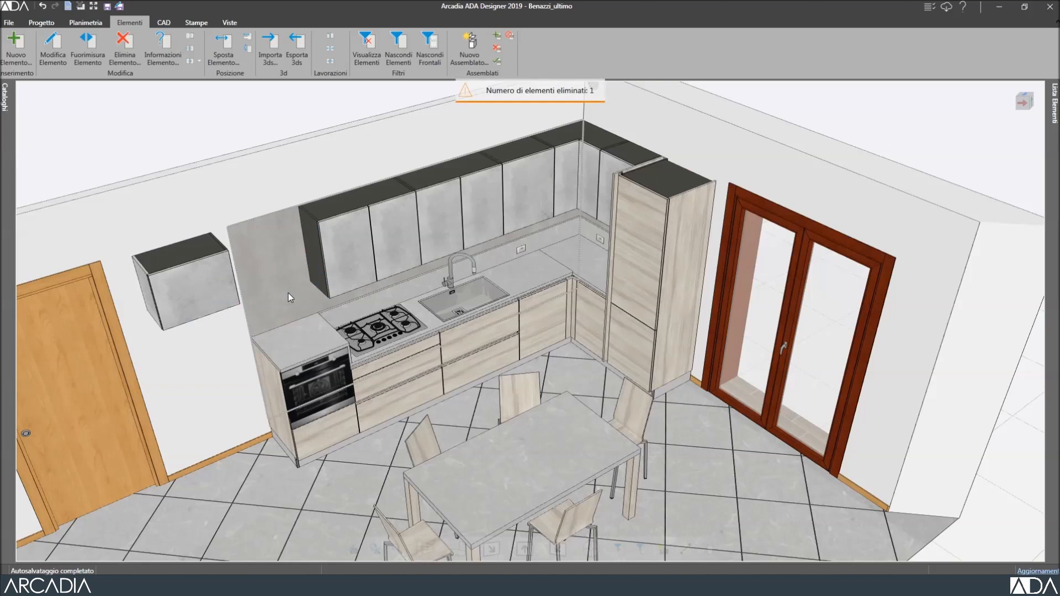
Change the door colour of the wall cabinet over the hob to Grigio Ghiaccio E010.
left_click(390, 221)
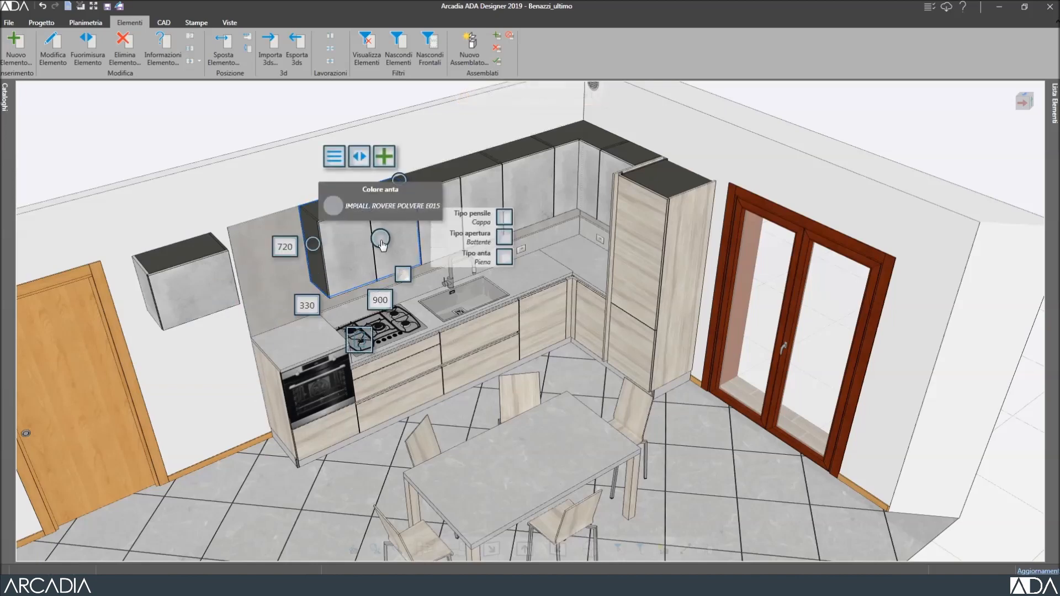
left_click(380, 241)
left_click(520, 221)
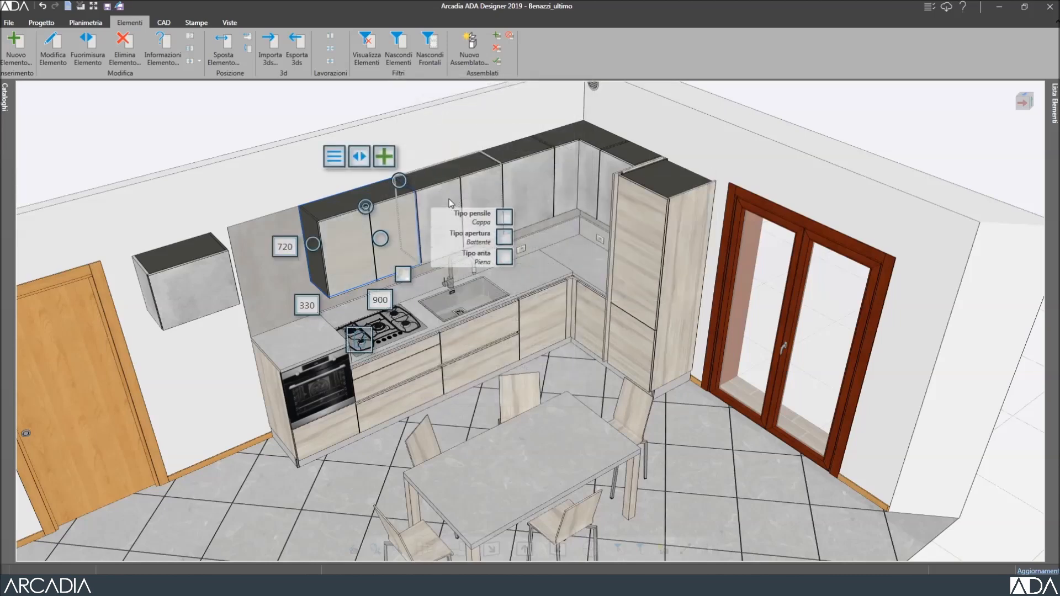
Undo the last five kitchen edits, starting with the door colour change.
left_click(43, 6)
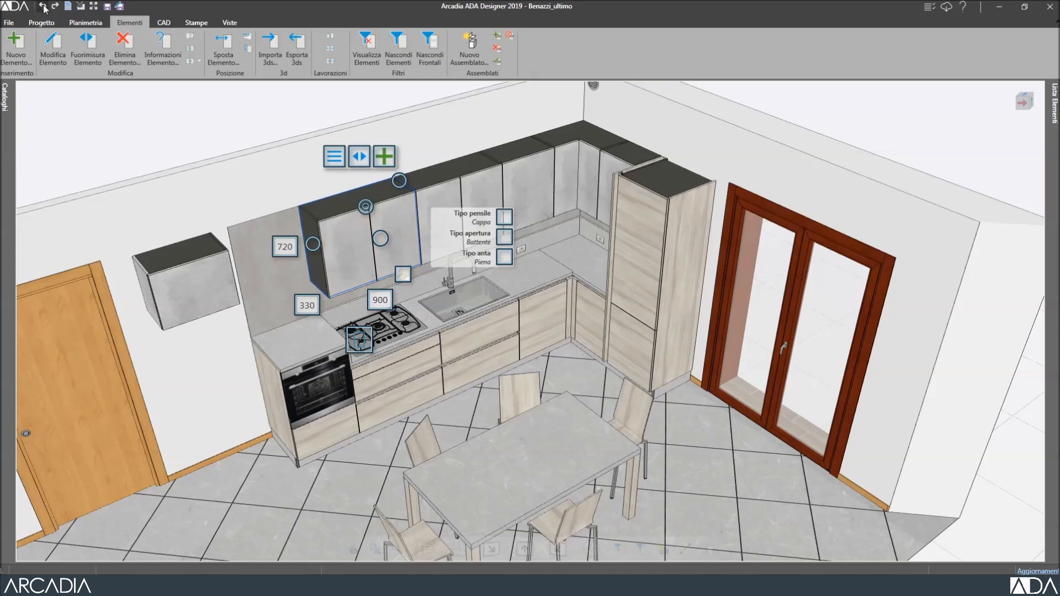
left_click(43, 6)
left_click(43, 7)
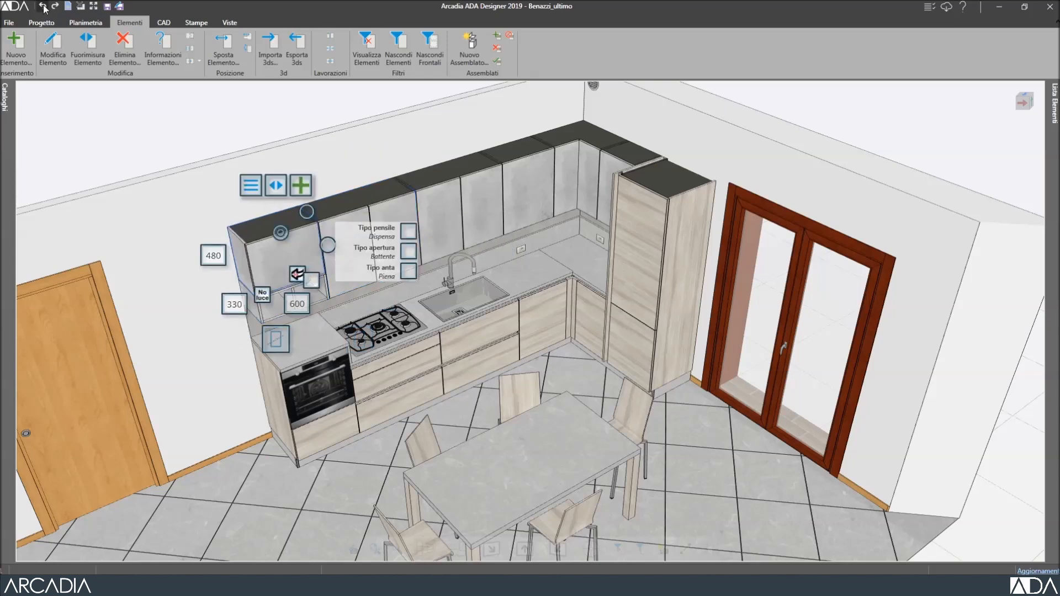
left_click(43, 6)
left_click(43, 7)
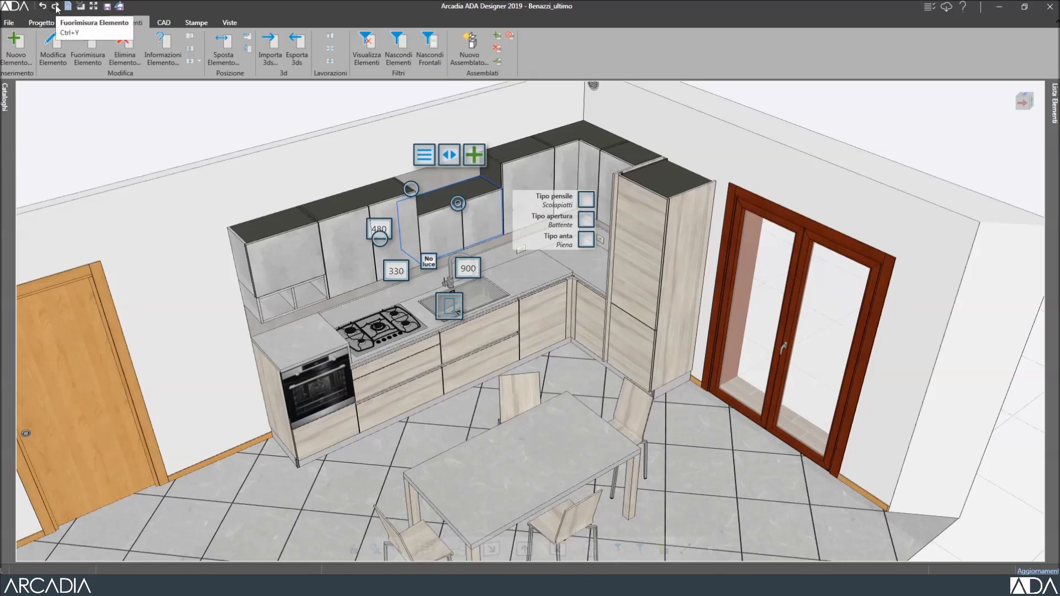
Redo two of the undone edits, then deselect the wall cabinet.
left_click(56, 8)
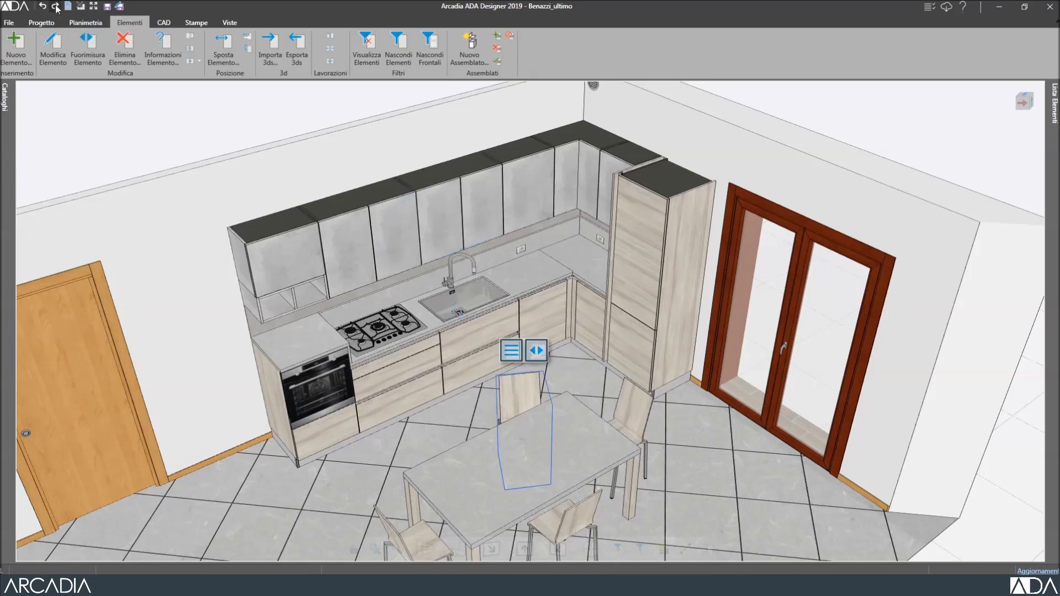
left_click(56, 8)
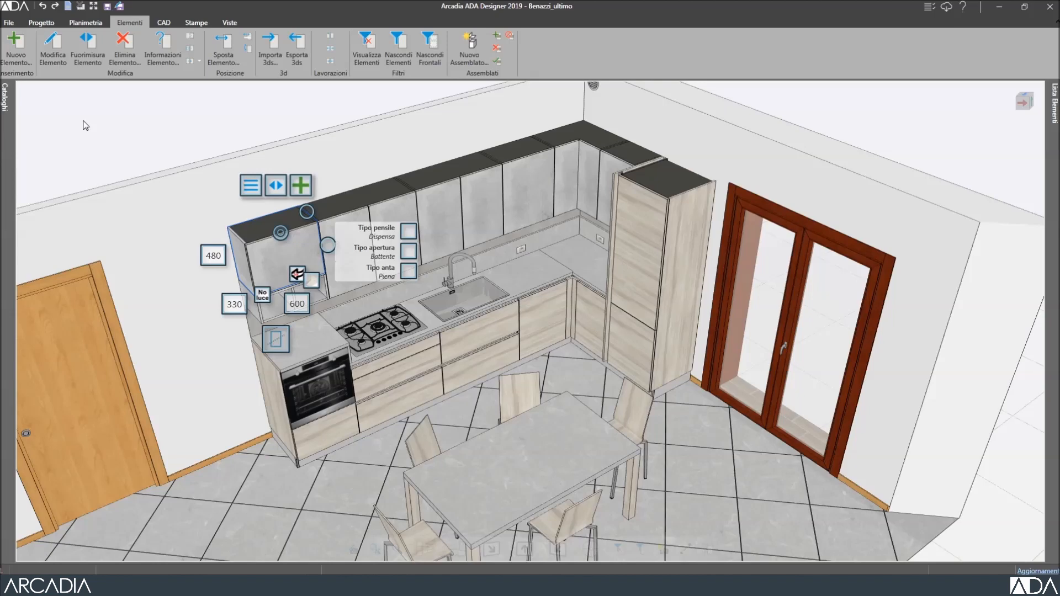
left_click(85, 125)
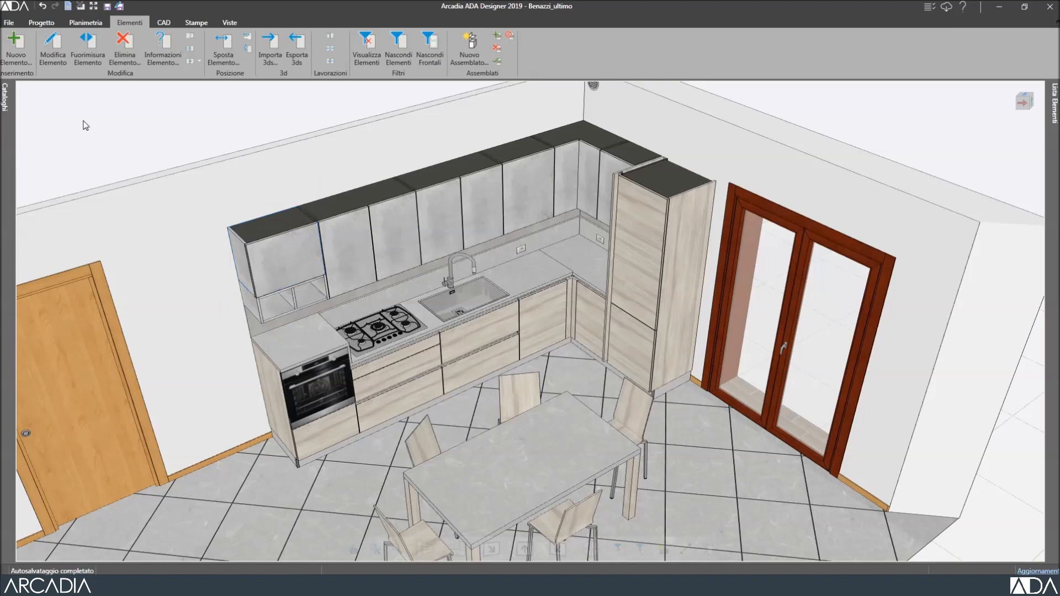